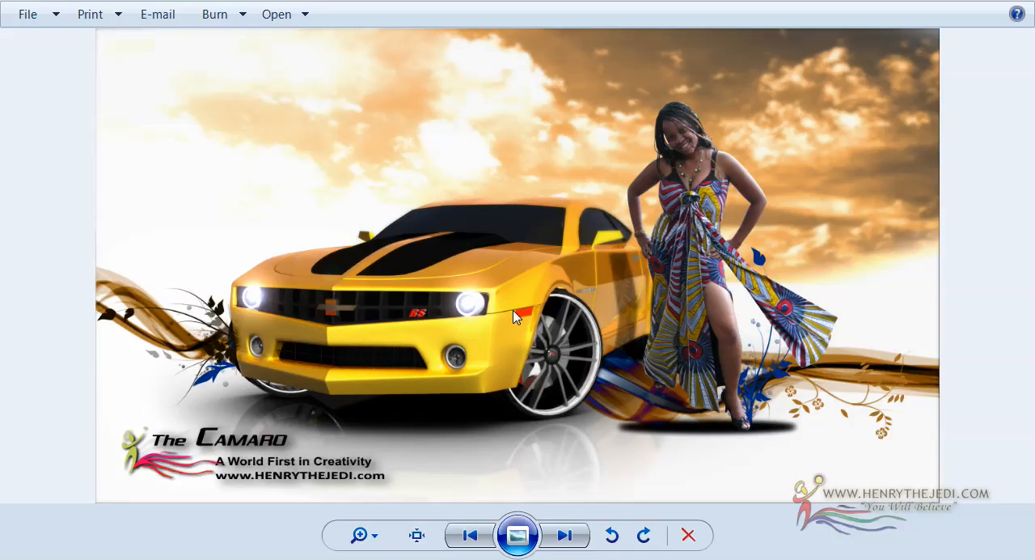
Step: Browse from the Camaro composite to the green Lamborghini studio photo and examine its lighting, reflections and shadows up close
{"action": "key", "text": "Right"}
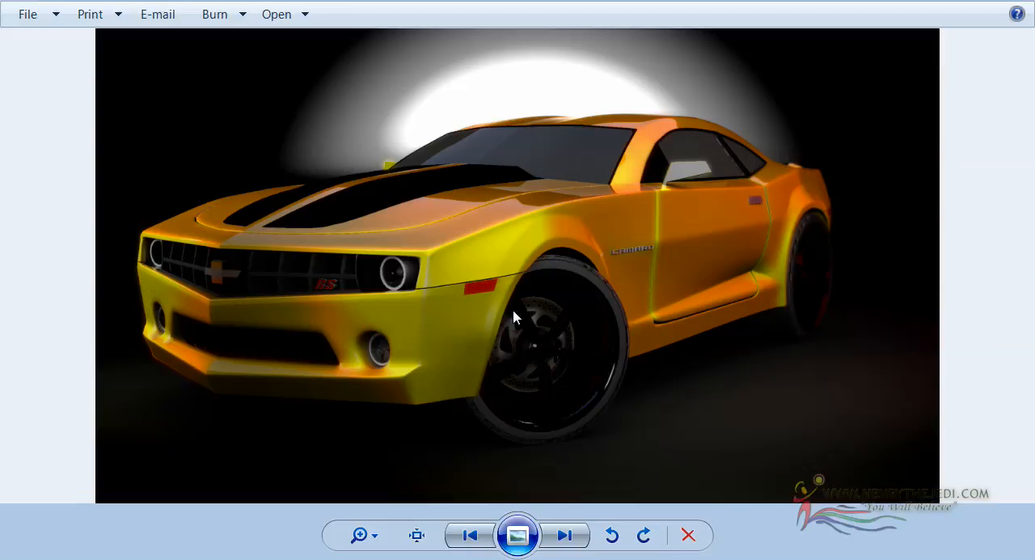
{"action": "key", "text": "Right"}
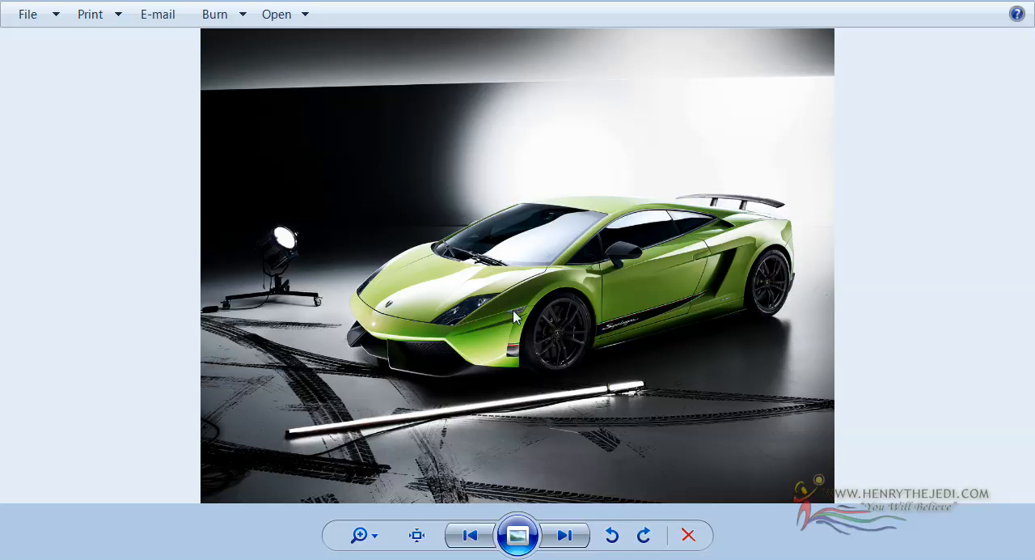
{"action": "scroll", "coordinate": [535, 227], "scroll_direction": "up", "scroll_amount": 3}
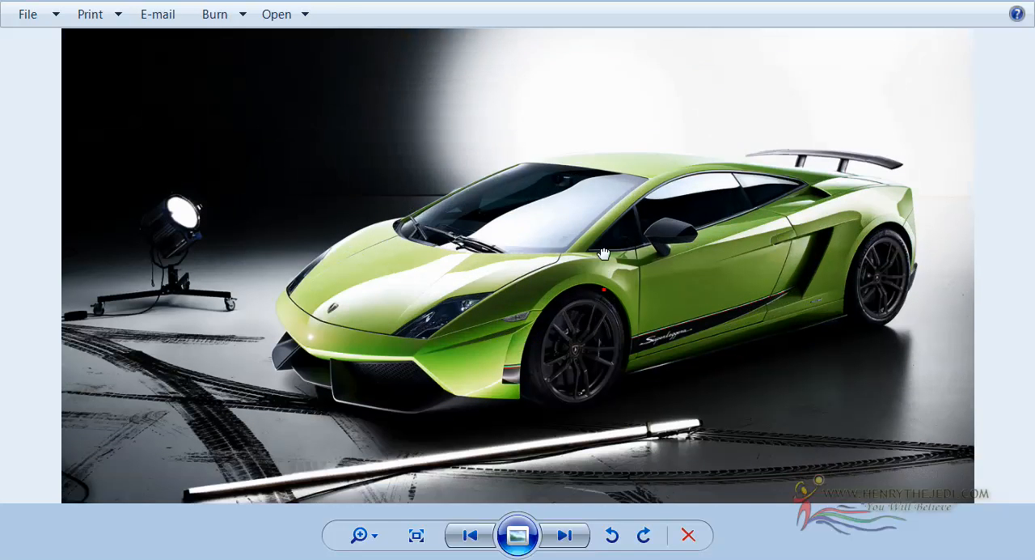
{"action": "left_click_drag", "start_coordinate": [604, 253], "coordinate": [605, 160]}
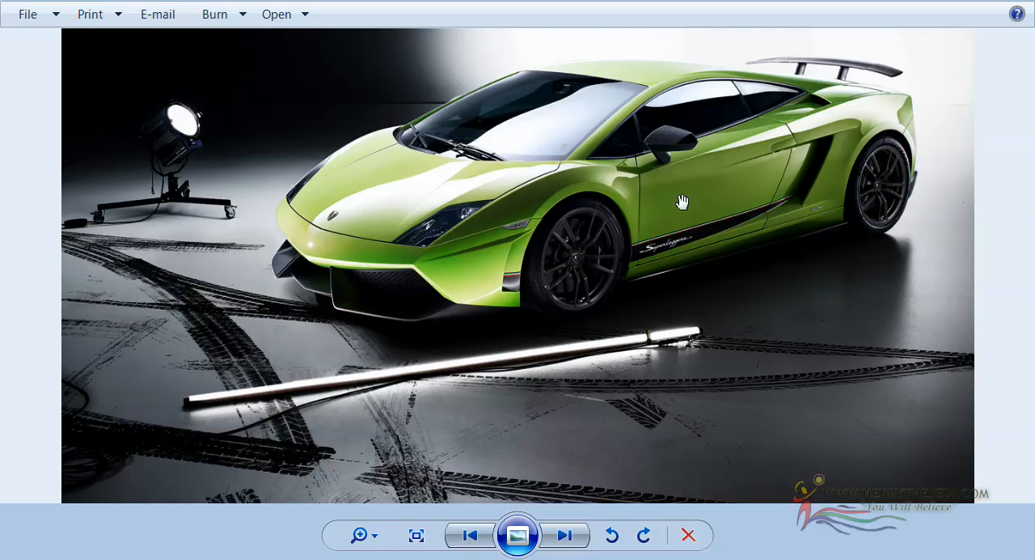
{"action": "left_click_drag", "start_coordinate": [562, 202], "coordinate": [571, 220]}
{"action": "scroll", "coordinate": [279, 222], "scroll_direction": "down", "scroll_amount": 3}
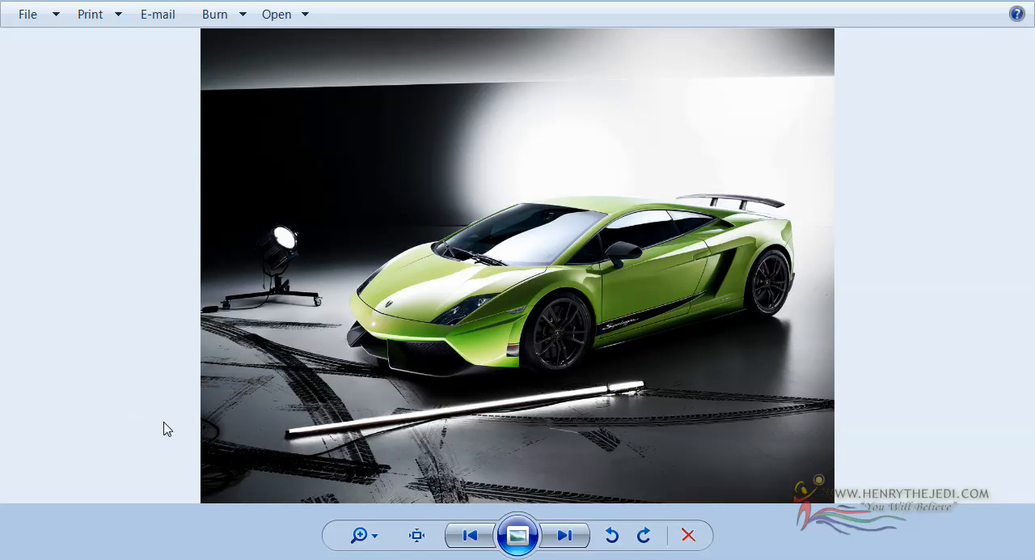
{"action": "scroll", "coordinate": [400, 296], "scroll_direction": "up", "scroll_amount": 1}
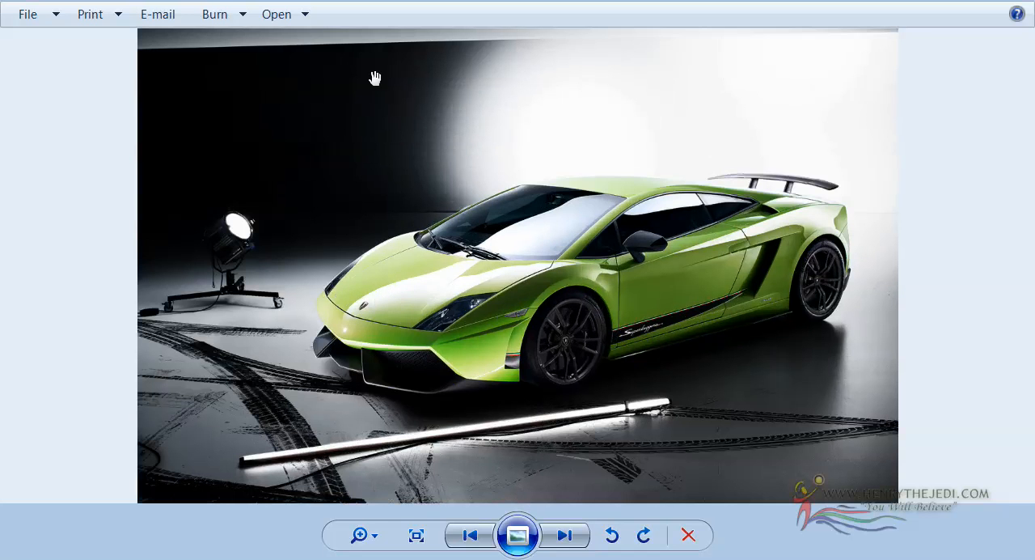
{"action": "scroll", "coordinate": [503, 264], "scroll_direction": "down", "scroll_amount": 1}
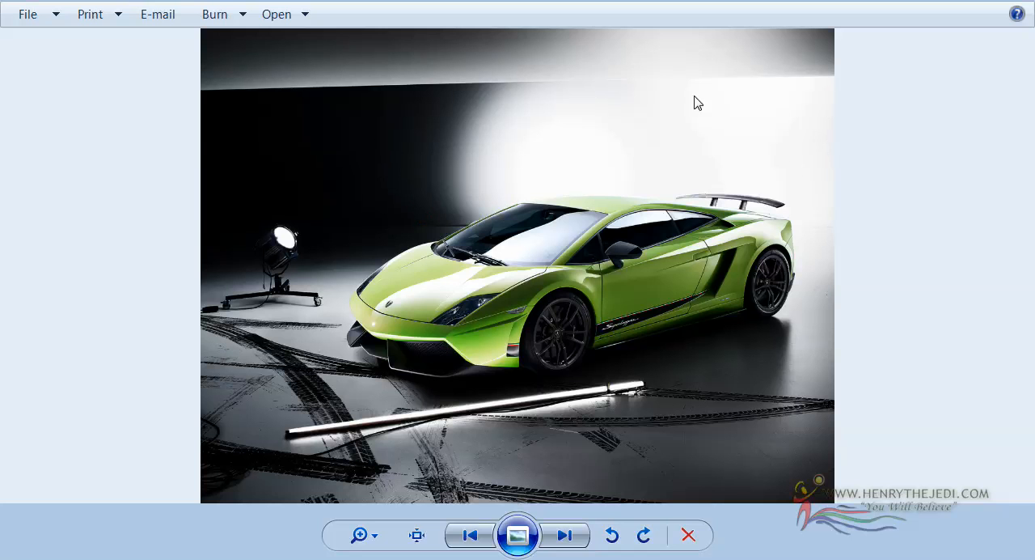
{"action": "left_click", "coordinate": [439, 216]}
{"action": "left_click", "coordinate": [837, 233]}
Step: Browse the side-view Lamborghini photo and the film-set photos, examining how the light panels and screens are arranged
{"action": "key", "text": "Right"}
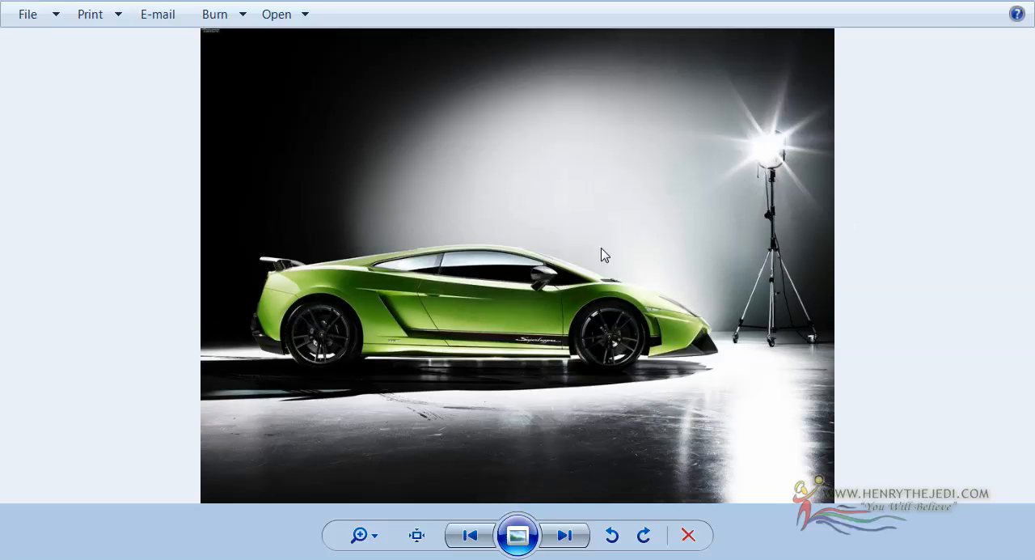
{"action": "key", "text": "Right"}
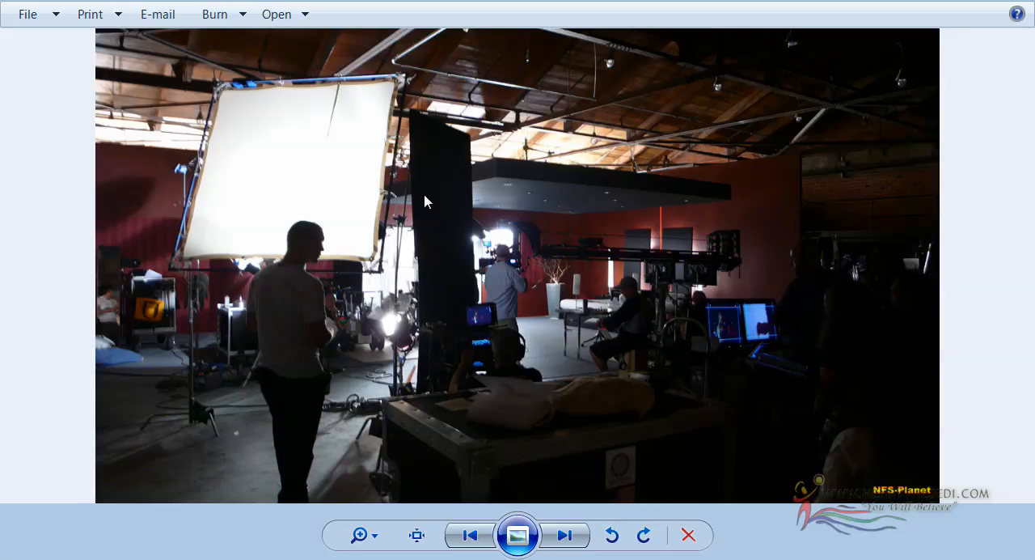
{"action": "key", "text": "Right"}
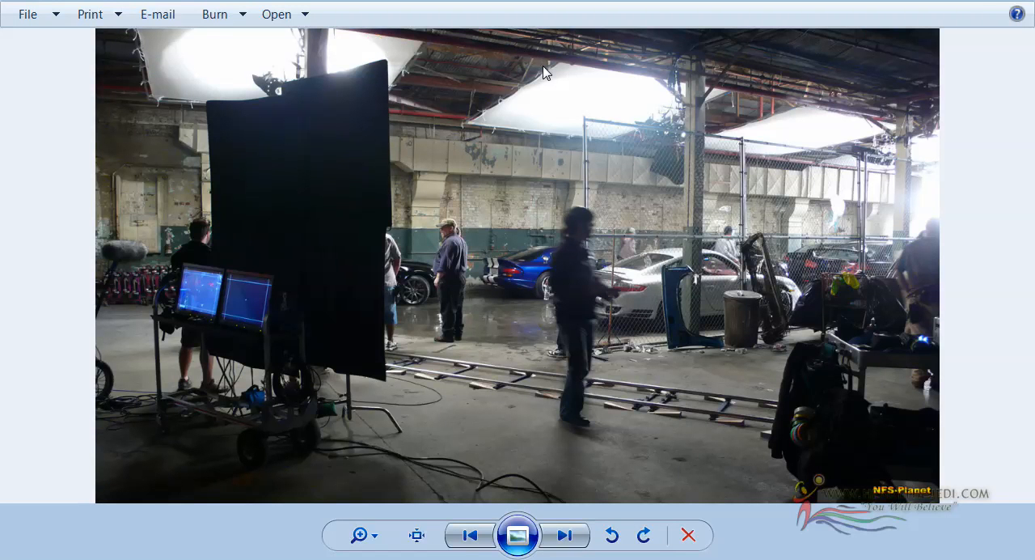
{"action": "left_click", "coordinate": [515, 105]}
{"action": "key", "text": "Right"}
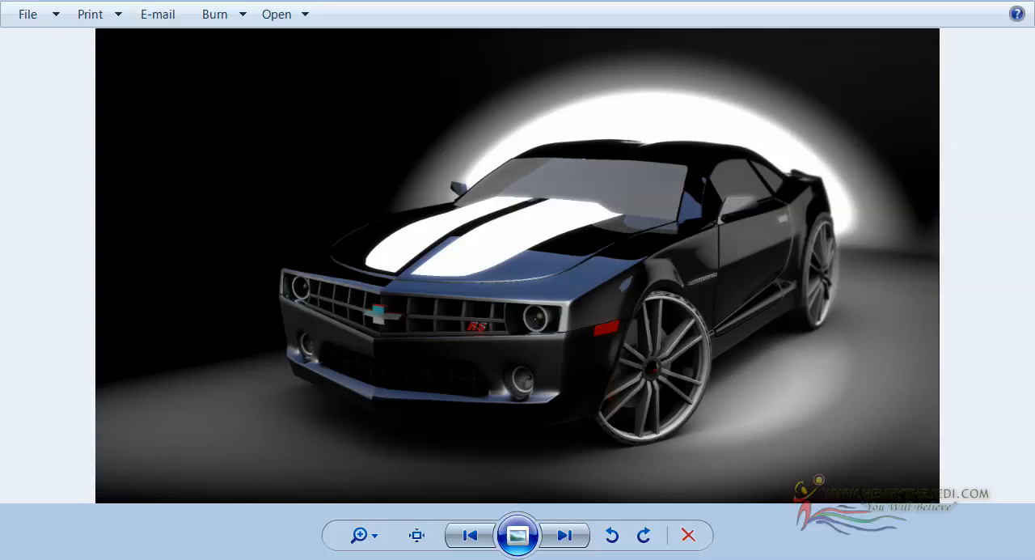
Step: View the Camaro Black Rear Studio Render image from the tut27-studio-camaro-render folder
{"action": "left_click", "coordinate": [197, 473]}
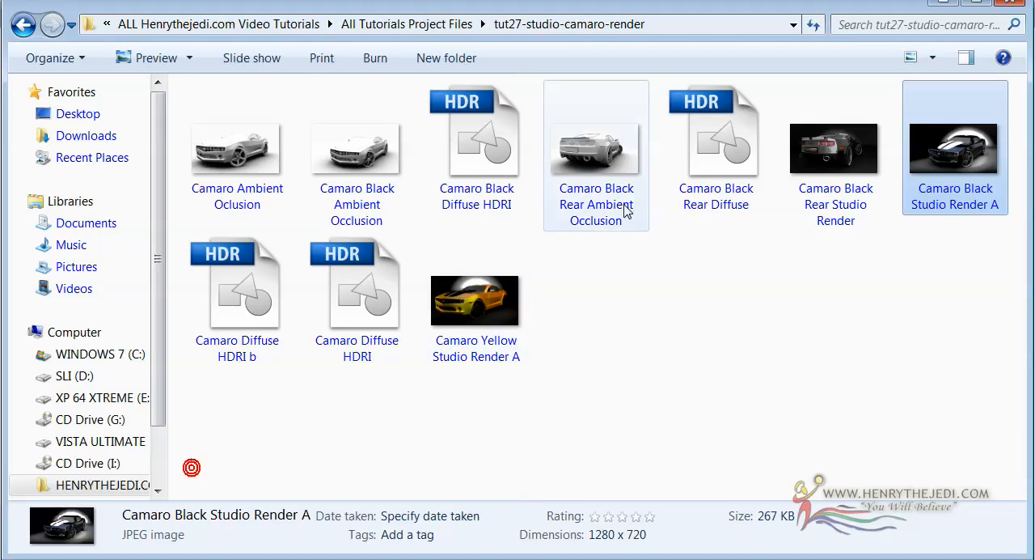
{"action": "double_click", "coordinate": [823, 144]}
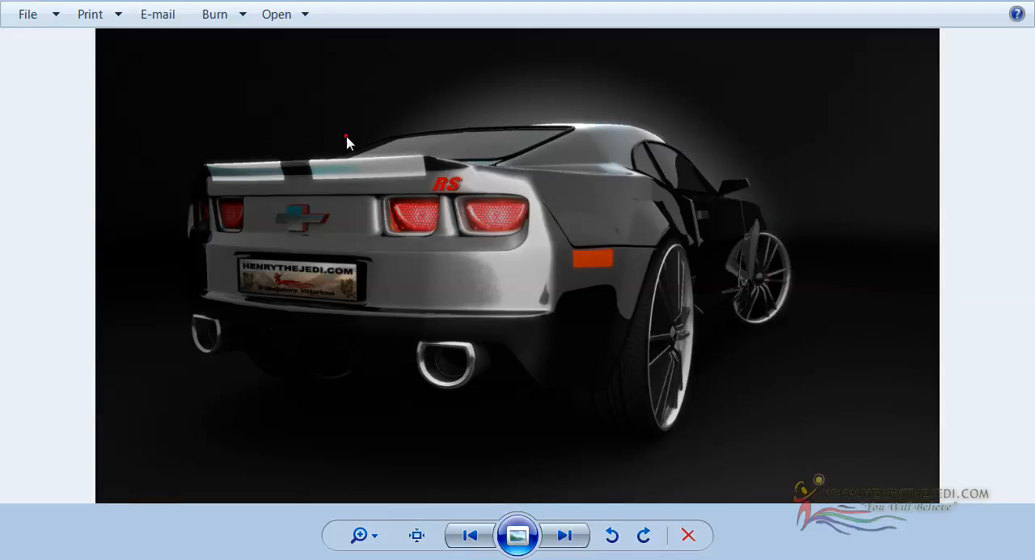
{"action": "left_click", "coordinate": [841, 409]}
Step: Switch to After Effects and show the yellow Camaro diffuse layer's effect settings, widened to reveal the full histogram
{"action": "left_click", "coordinate": [489, 558]}
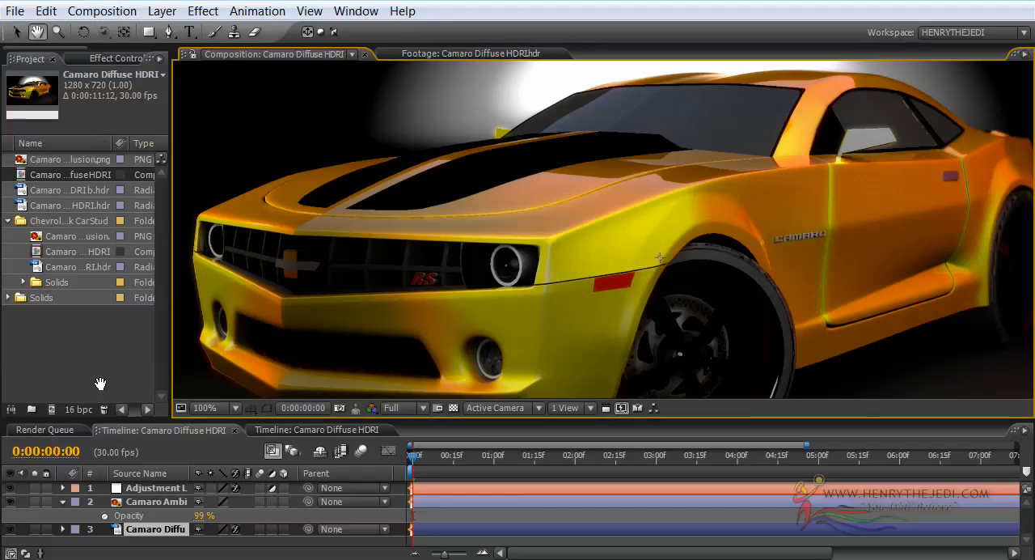
{"action": "left_click_drag", "start_coordinate": [539, 299], "coordinate": [542, 271]}
{"action": "left_click_drag", "start_coordinate": [559, 192], "coordinate": [563, 228]}
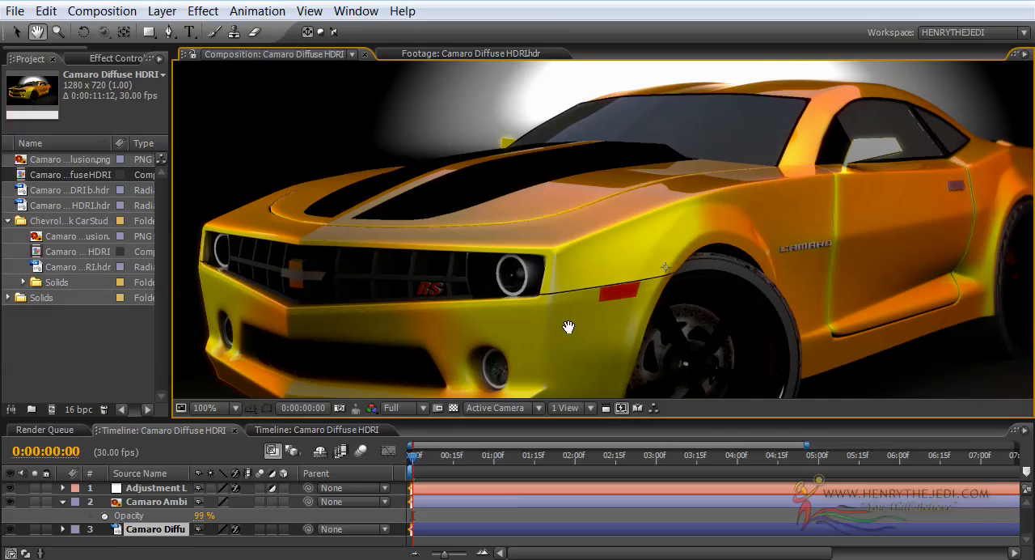
{"action": "left_click", "coordinate": [16, 32]}
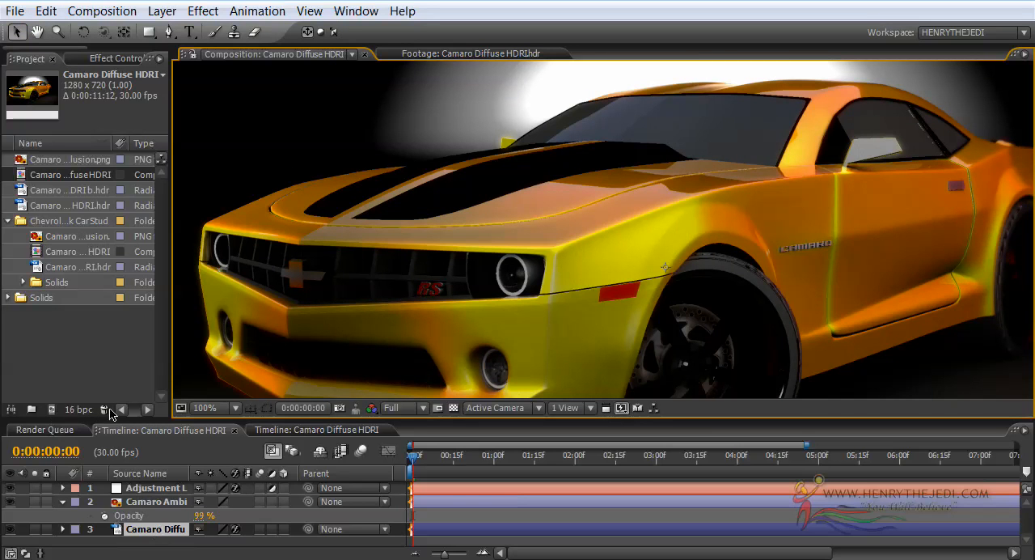
{"action": "left_click", "coordinate": [105, 59]}
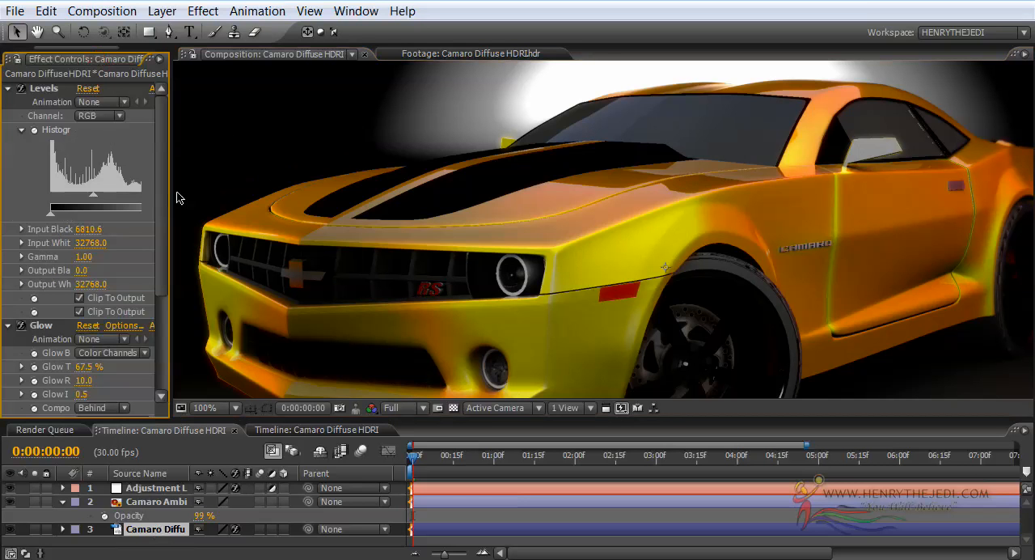
{"action": "left_click_drag", "start_coordinate": [170, 190], "coordinate": [249, 189]}
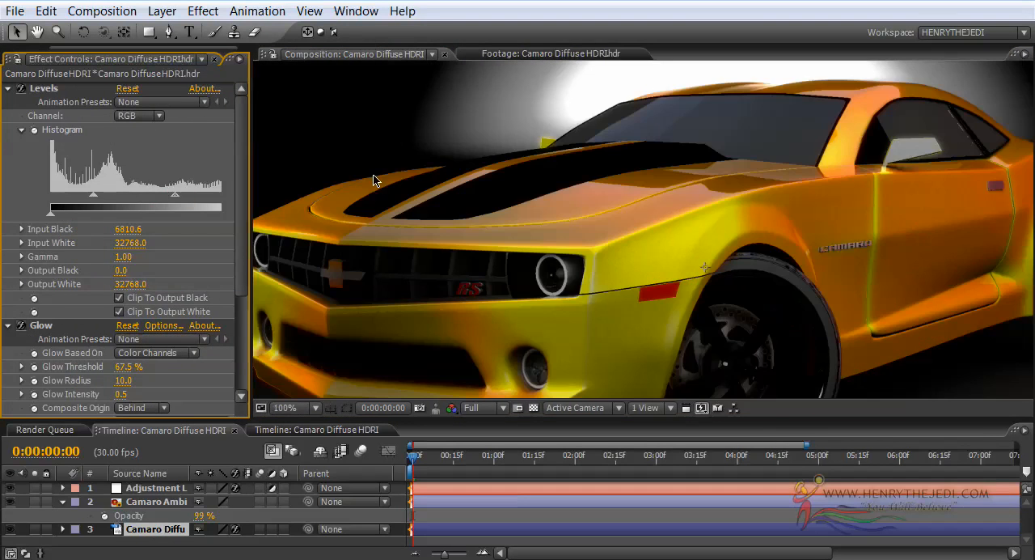
Step: Raise the Levels input black of the yellow Camaro diffuse layer to 7067.6 and check the image at full size
{"action": "scroll", "coordinate": [404, 157], "scroll_direction": "down", "scroll_amount": 2}
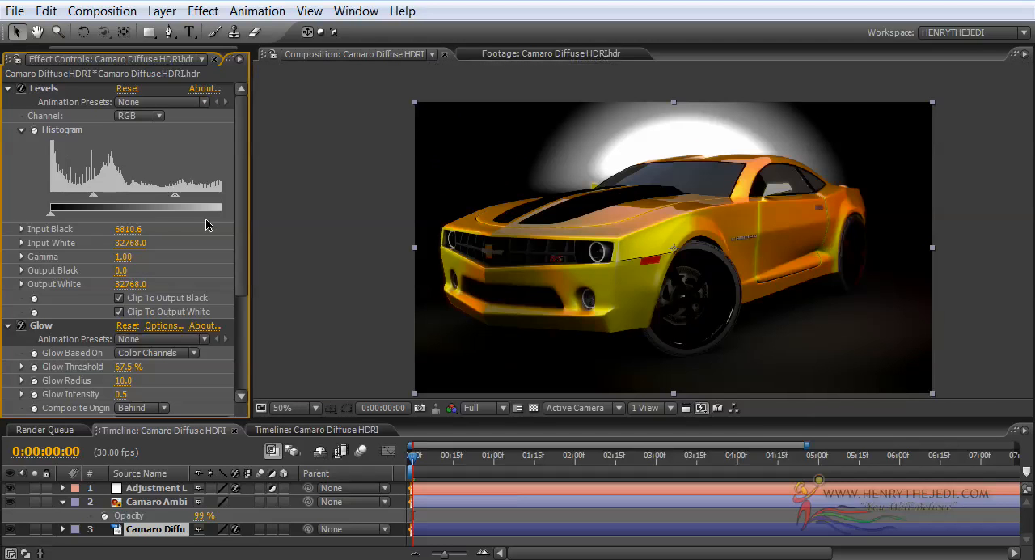
{"action": "left_click", "coordinate": [94, 199]}
{"action": "mouse_move", "coordinate": [94, 201]}
{"action": "left_mouse_down"}
{"action": "mouse_move", "coordinate": [58, 200]}
{"action": "mouse_move", "coordinate": [113, 199]}
{"action": "mouse_move", "coordinate": [69, 200]}
{"action": "mouse_move", "coordinate": [95, 200]}
{"action": "left_mouse_up"}
{"action": "key", "text": "/"}
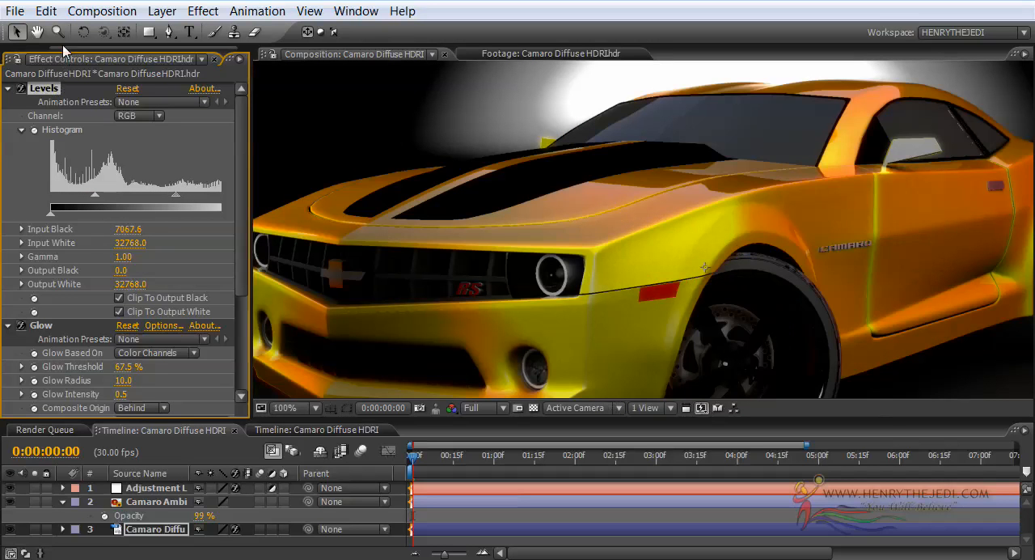
Step: Open the black Camaro composition and show the effect settings of its Camaro Black Diffuse HDRI layer
{"action": "left_click", "coordinate": [13, 59]}
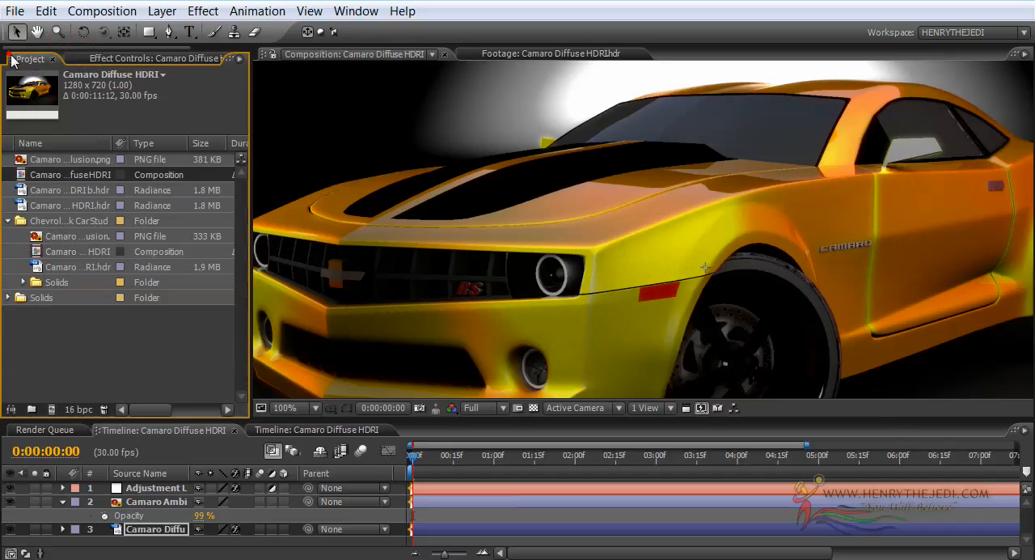
{"action": "double_click", "coordinate": [89, 255]}
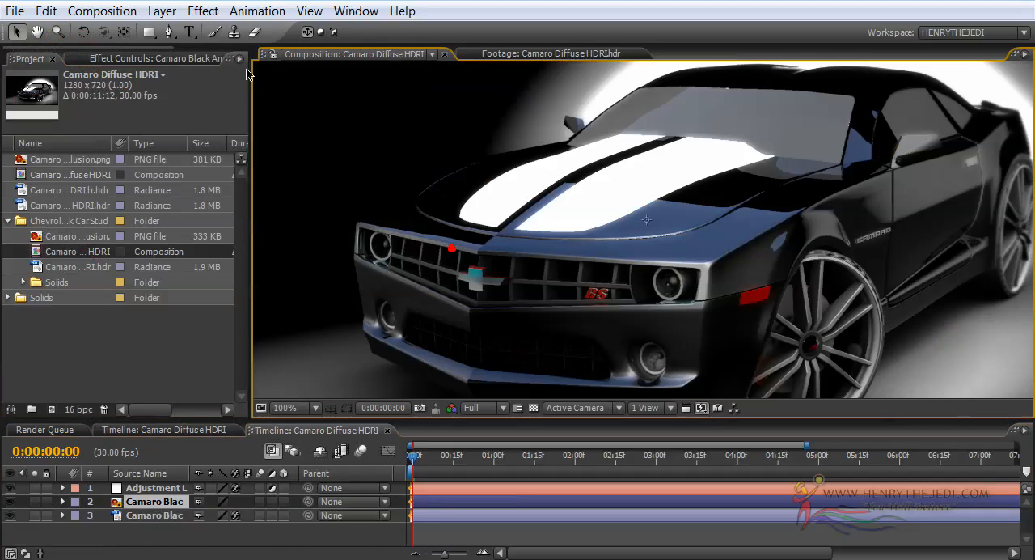
{"action": "left_click", "coordinate": [162, 63]}
{"action": "scroll", "coordinate": [498, 202], "scroll_direction": "down", "scroll_amount": 1}
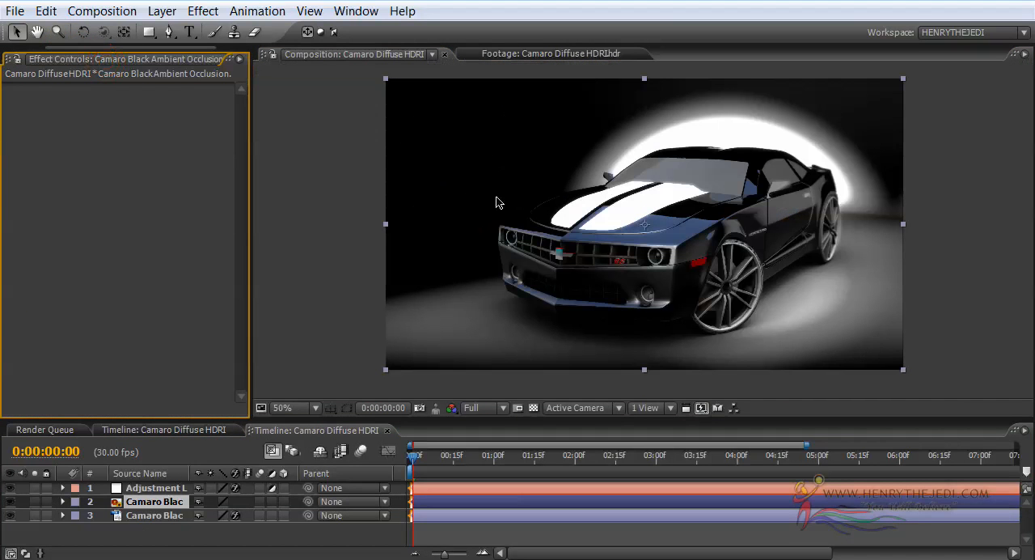
{"action": "left_click", "coordinate": [171, 516]}
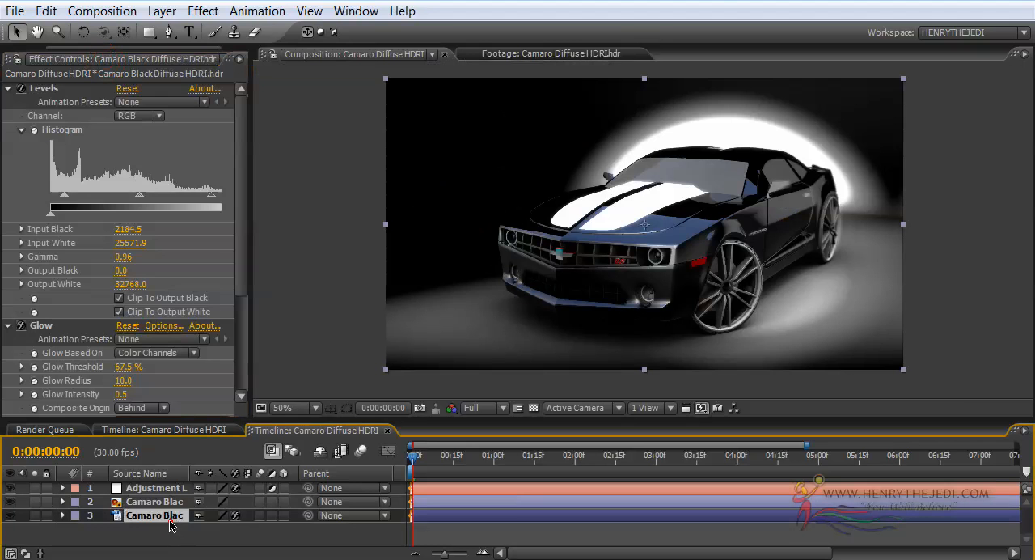
Step: Raise the Levels input black of the black Camaro diffuse layer to 6296.6 and fine-tune its gamma
{"action": "left_click_drag", "start_coordinate": [64, 195], "coordinate": [89, 198]}
{"action": "scroll", "coordinate": [584, 229], "scroll_direction": "up", "scroll_amount": 1}
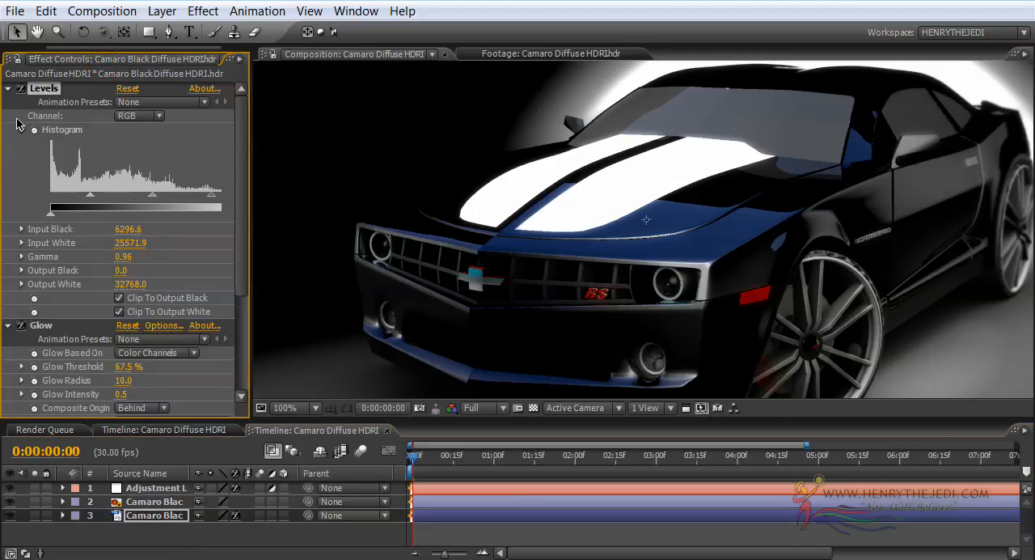
{"action": "mouse_move", "coordinate": [158, 195]}
{"action": "left_mouse_down"}
{"action": "mouse_move", "coordinate": [178, 199]}
{"action": "mouse_move", "coordinate": [154, 199]}
{"action": "left_mouse_up"}
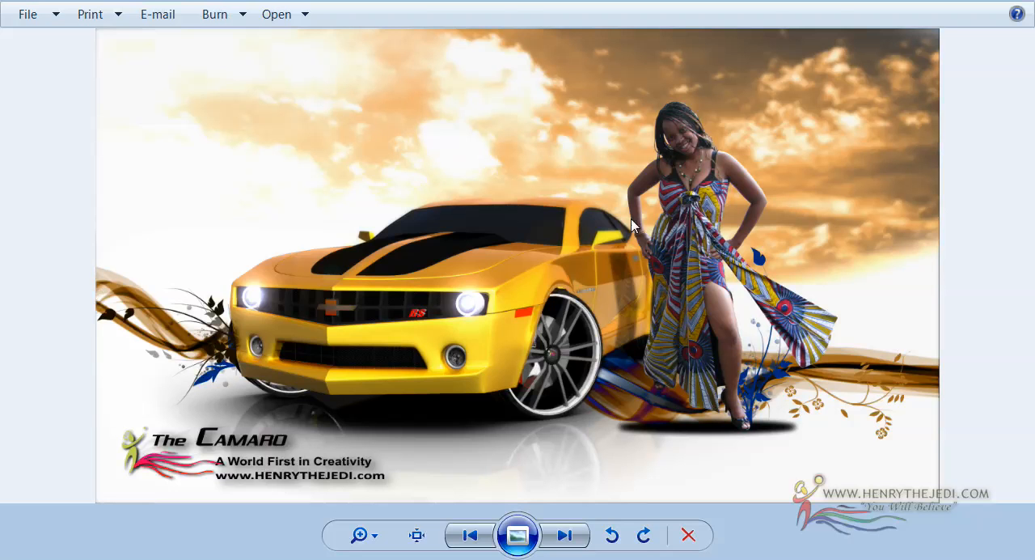
Step: Switch back to the tut27-studio-camaro-render folder to look over the ambient occlusion, diffuse and studio render files
{"action": "key", "text": "alt+Tab"}
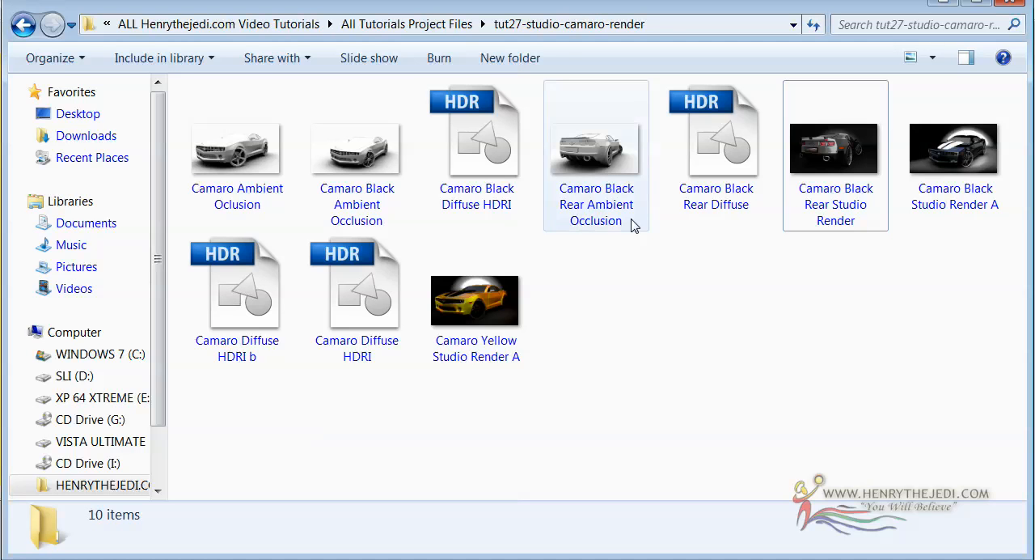
{"action": "left_click", "coordinate": [501, 174]}
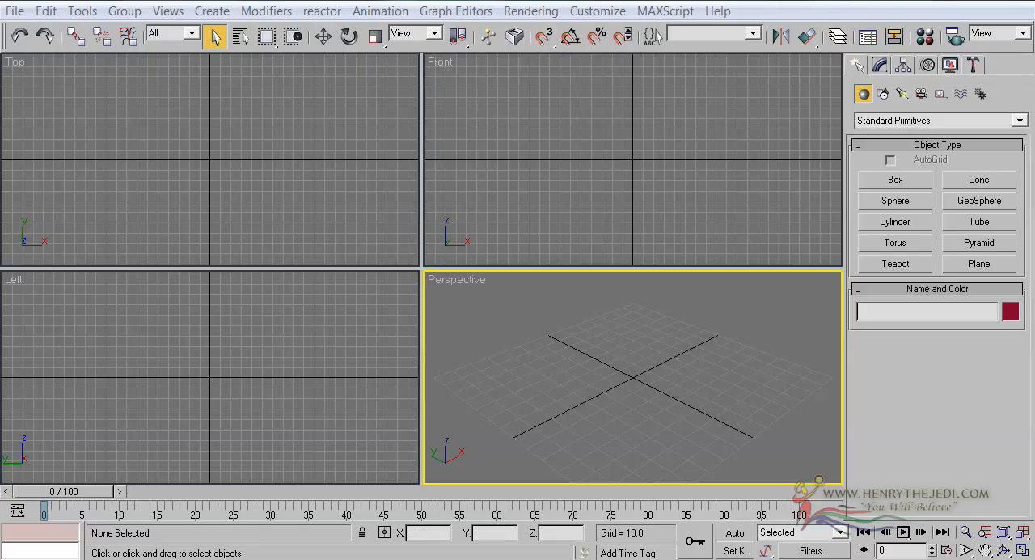
{"action": "left_click", "coordinate": [16, 13]}
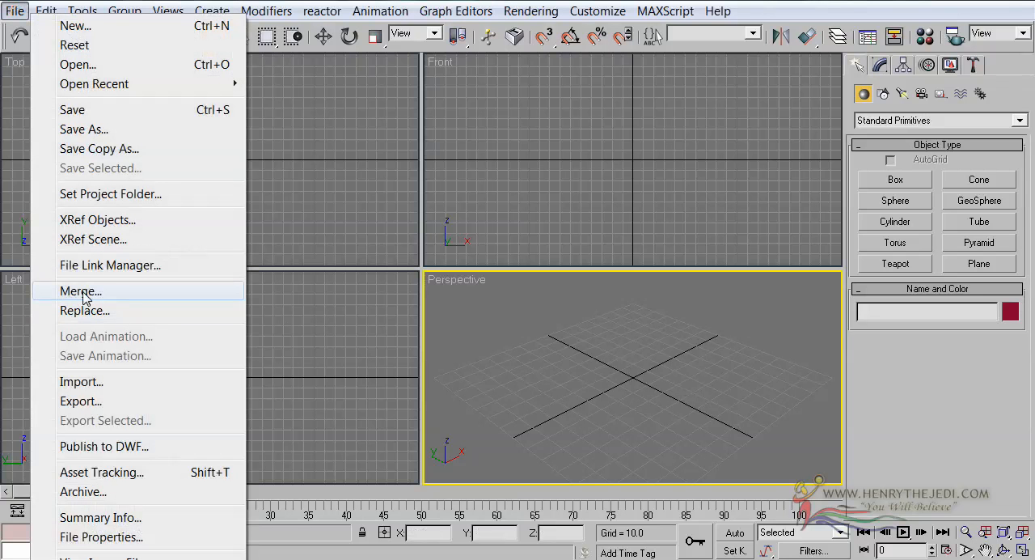
{"action": "left_click", "coordinate": [81, 291]}
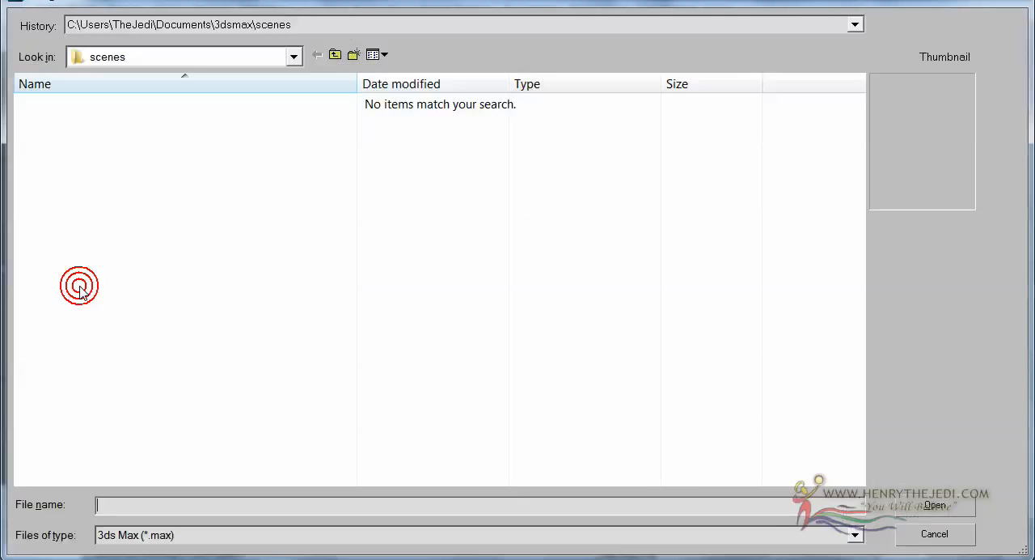
{"action": "left_click", "coordinate": [921, 536]}
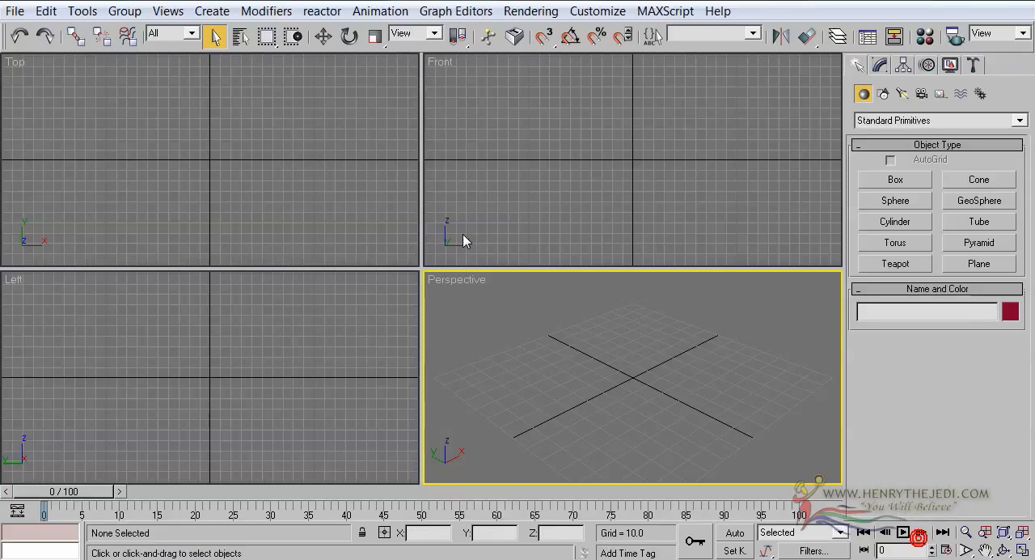
Step: Open Chevrolet Camaro Yellow 3D Model from the recent Camaro 3D Models folder for merging into the empty scene
{"action": "left_click", "coordinate": [11, 11]}
{"action": "left_click", "coordinate": [57, 290]}
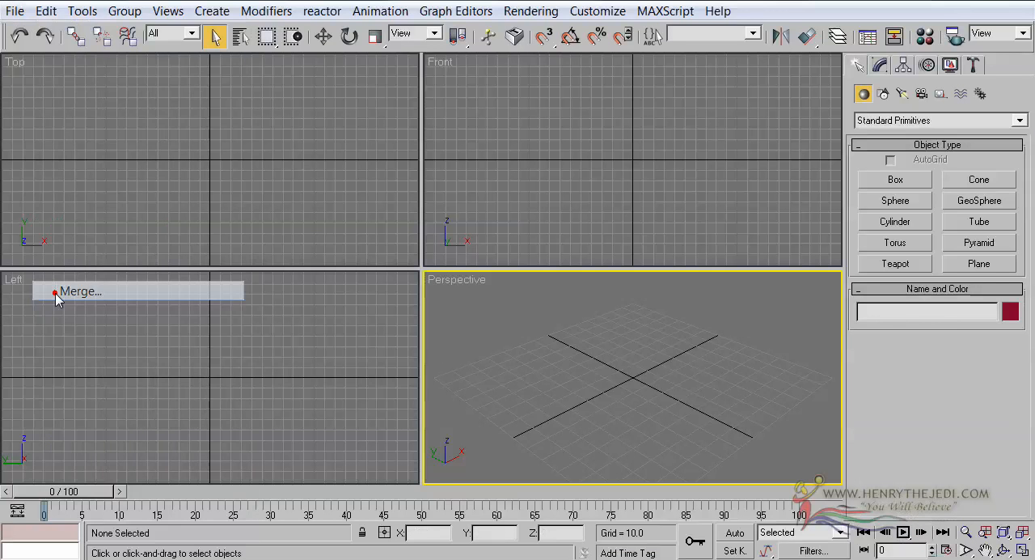
{"action": "left_click", "coordinate": [275, 27]}
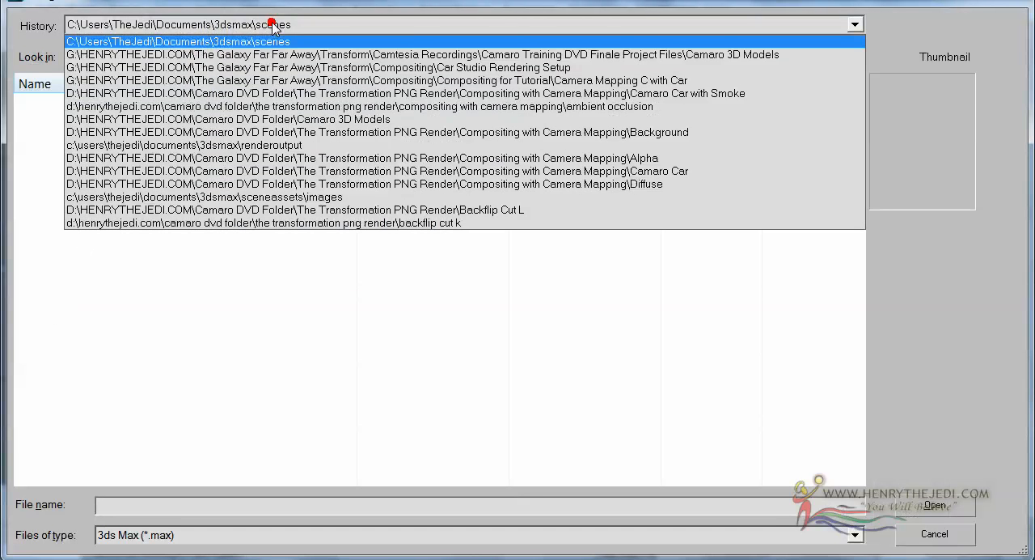
{"action": "left_click", "coordinate": [356, 46]}
{"action": "left_click", "coordinate": [175, 222]}
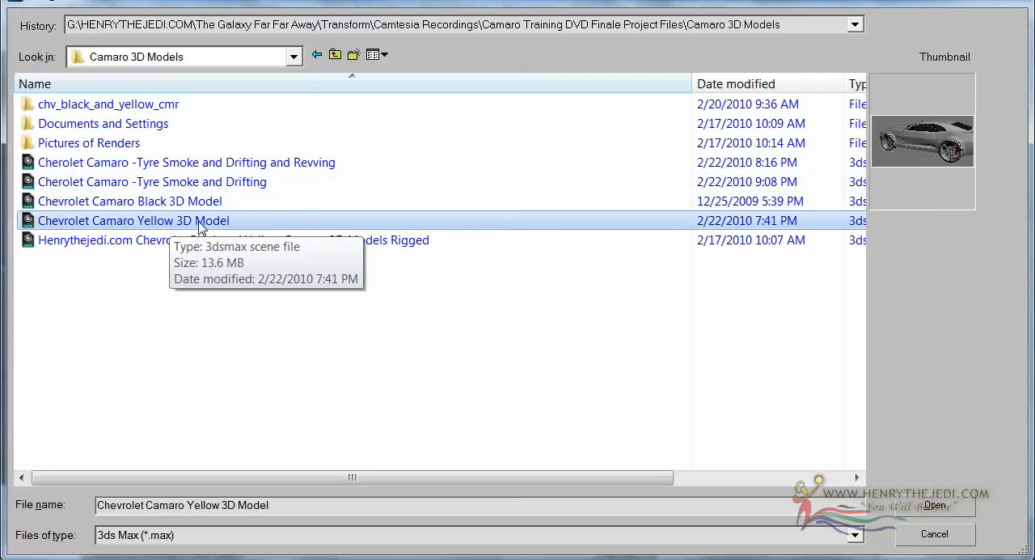
{"action": "double_click", "coordinate": [153, 221]}
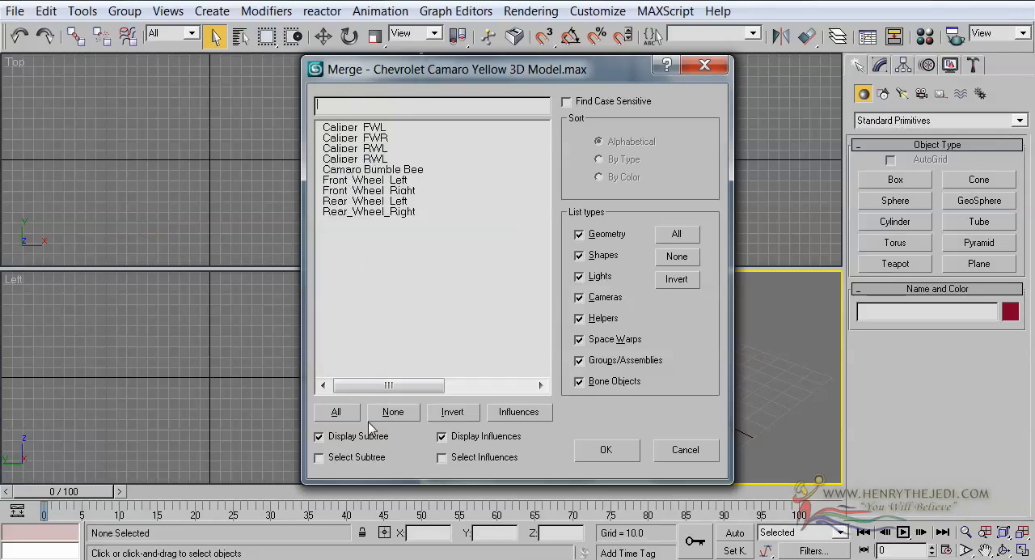
Step: Merge all the listed Camaro body, wheel and caliper objects into the scene and show the car in an enlarged Perspective view
{"action": "left_click", "coordinate": [340, 410]}
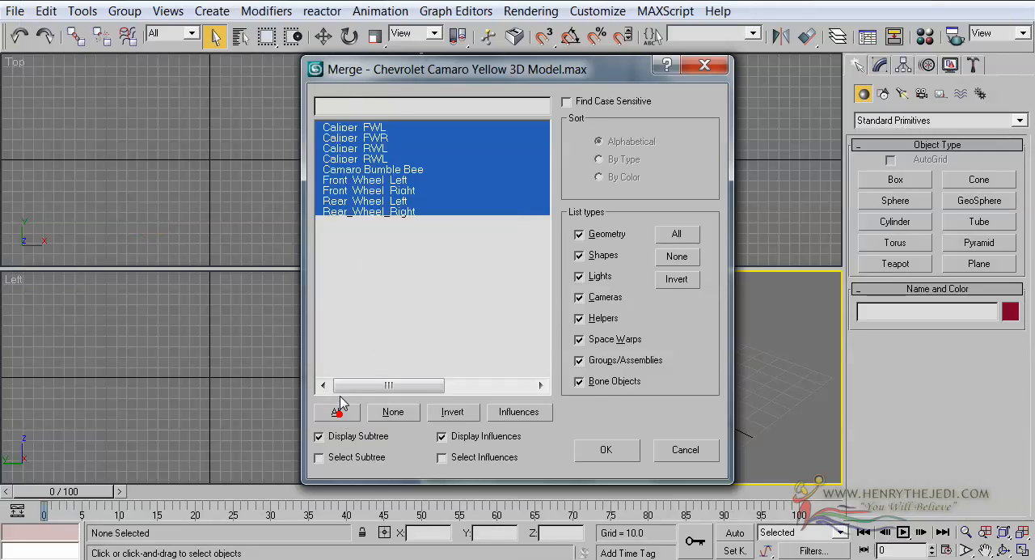
{"action": "left_click", "coordinate": [585, 459]}
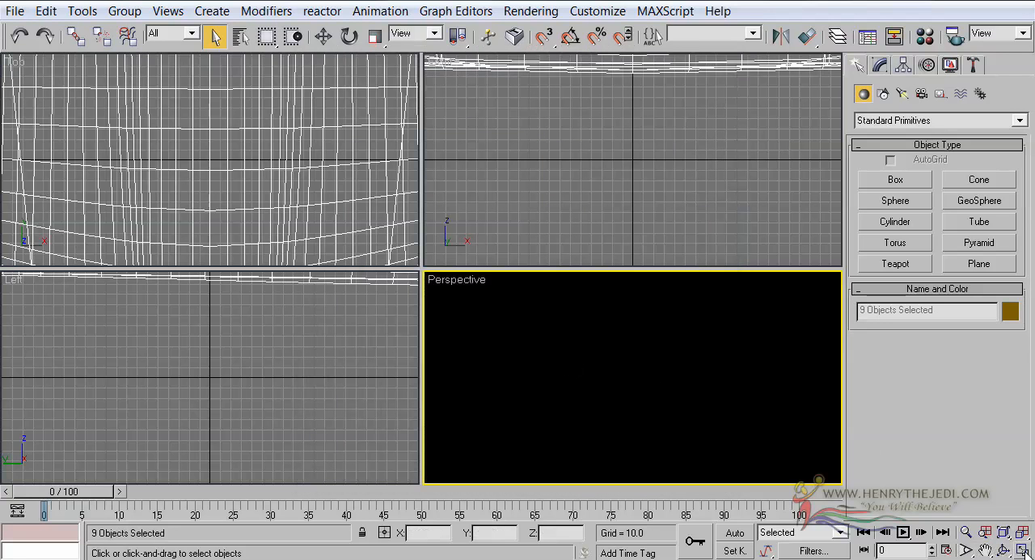
{"action": "key", "text": "alt+w"}
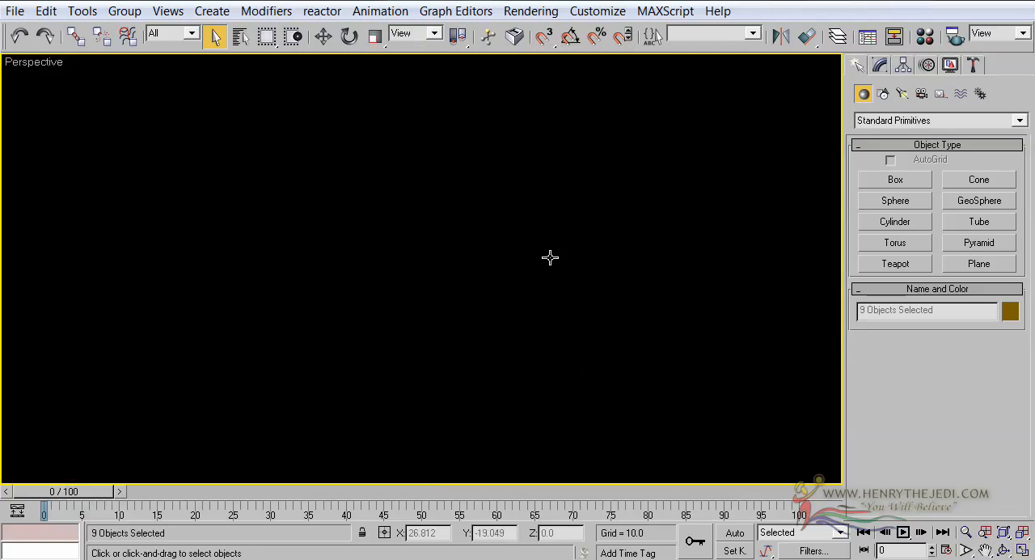
{"action": "scroll", "coordinate": [752, 283], "scroll_direction": "down", "scroll_amount": 10}
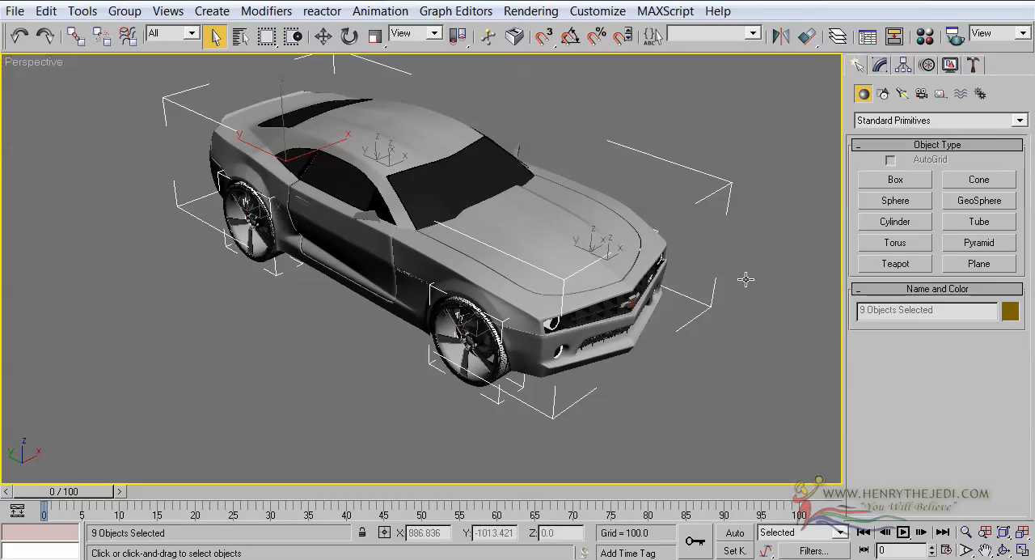
Step: Examine the merged Camaro from the front and the side in the Perspective view
{"action": "scroll", "coordinate": [746, 286], "scroll_direction": "up", "scroll_amount": 2}
{"action": "middle_click_drag", "start_coordinate": [746, 286], "coordinate": [608, 308]}
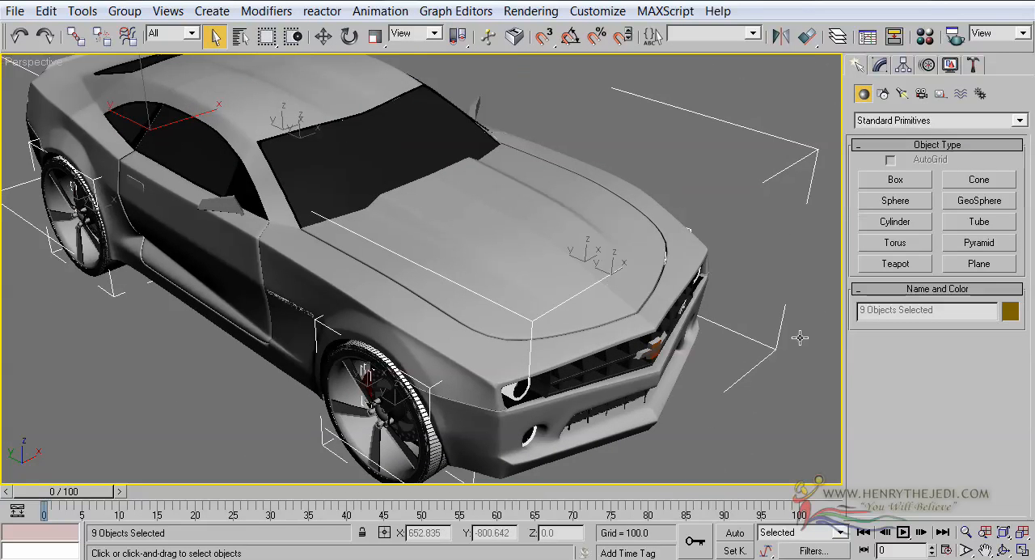
{"action": "left_click", "coordinate": [1005, 549]}
{"action": "left_click_drag", "start_coordinate": [588, 297], "coordinate": [421, 279]}
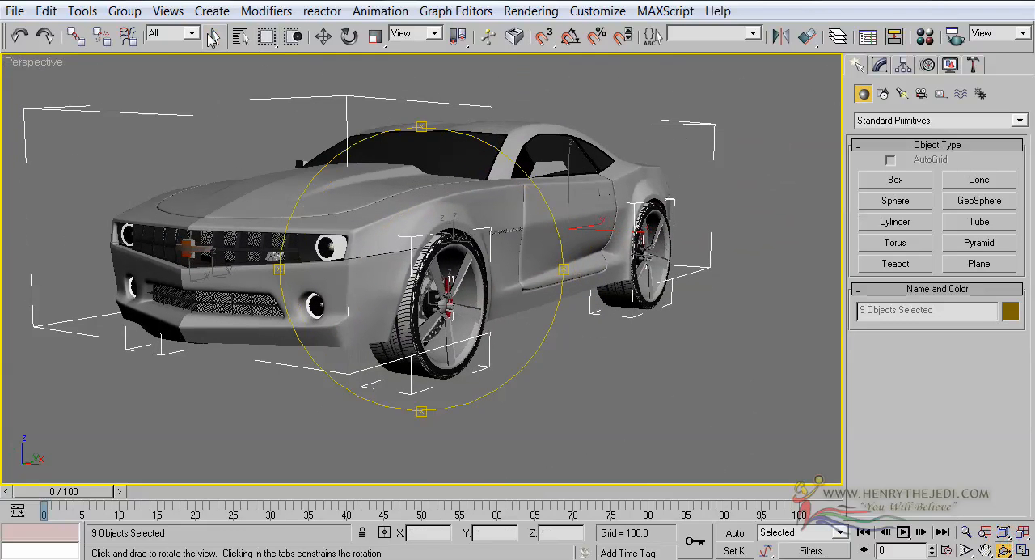
{"action": "left_click", "coordinate": [214, 36]}
{"action": "left_click", "coordinate": [196, 391]}
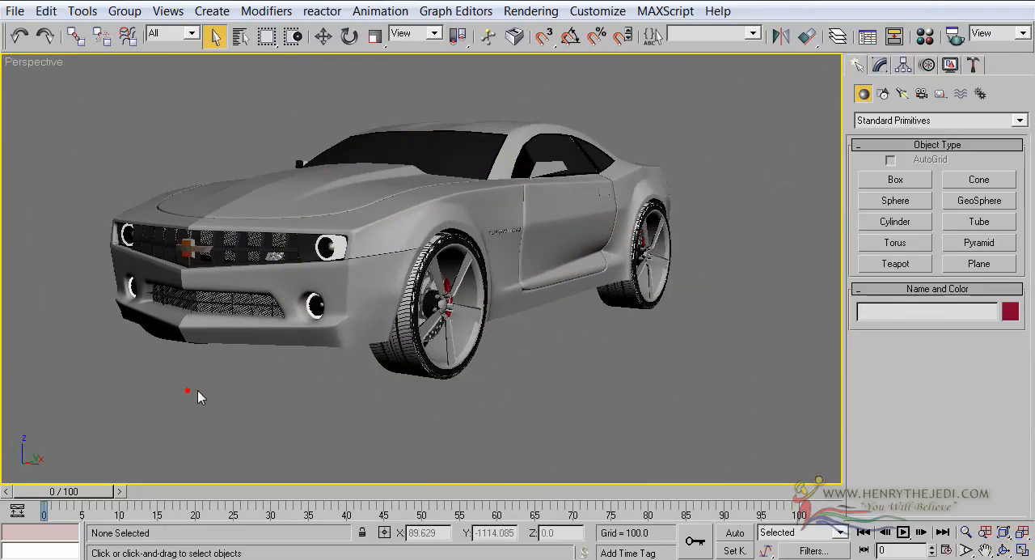
{"action": "left_click", "coordinate": [1005, 549]}
{"action": "left_click_drag", "start_coordinate": [564, 264], "coordinate": [539, 241]}
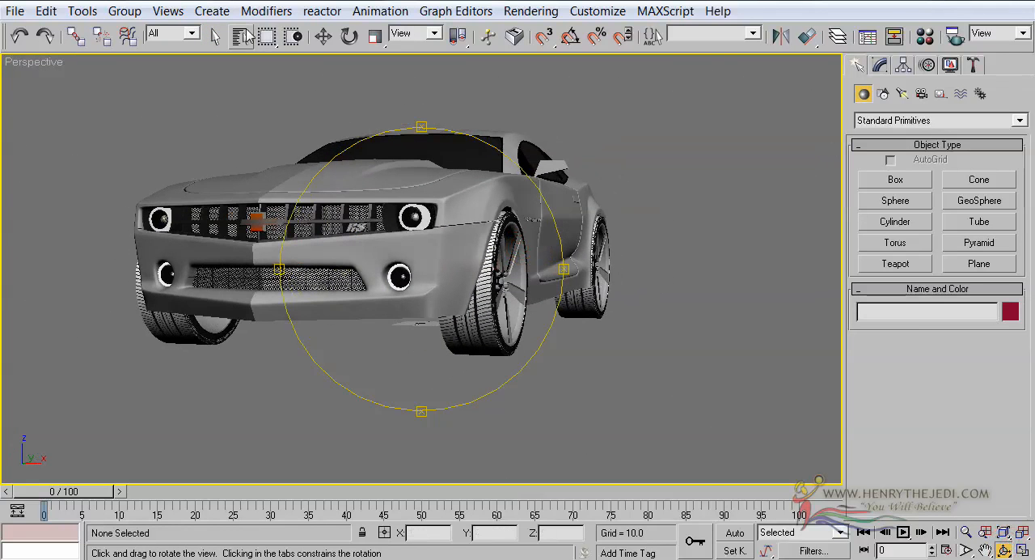
{"action": "left_click", "coordinate": [240, 36]}
{"action": "left_click", "coordinate": [717, 31]}
{"action": "left_click", "coordinate": [216, 37]}
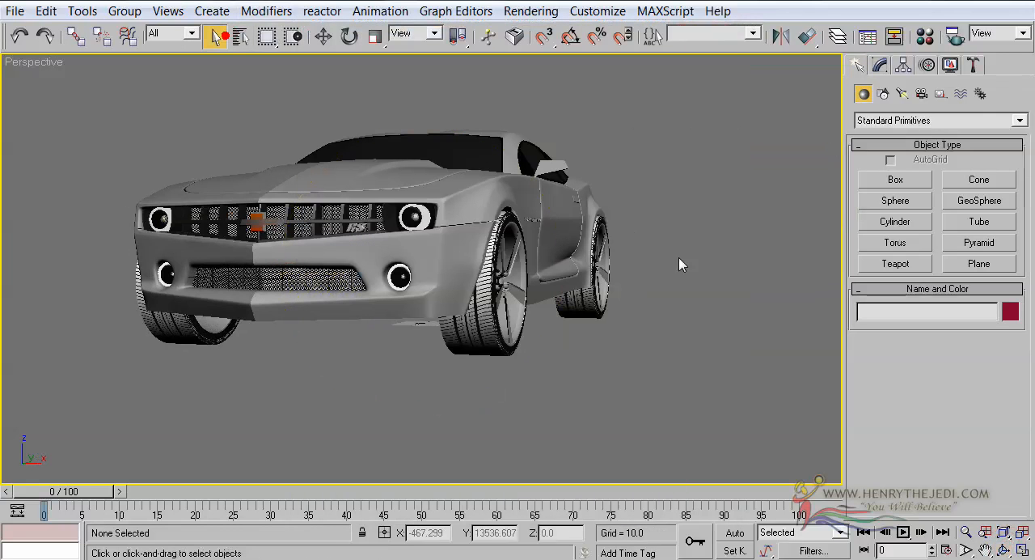
{"action": "left_click", "coordinate": [1022, 550]}
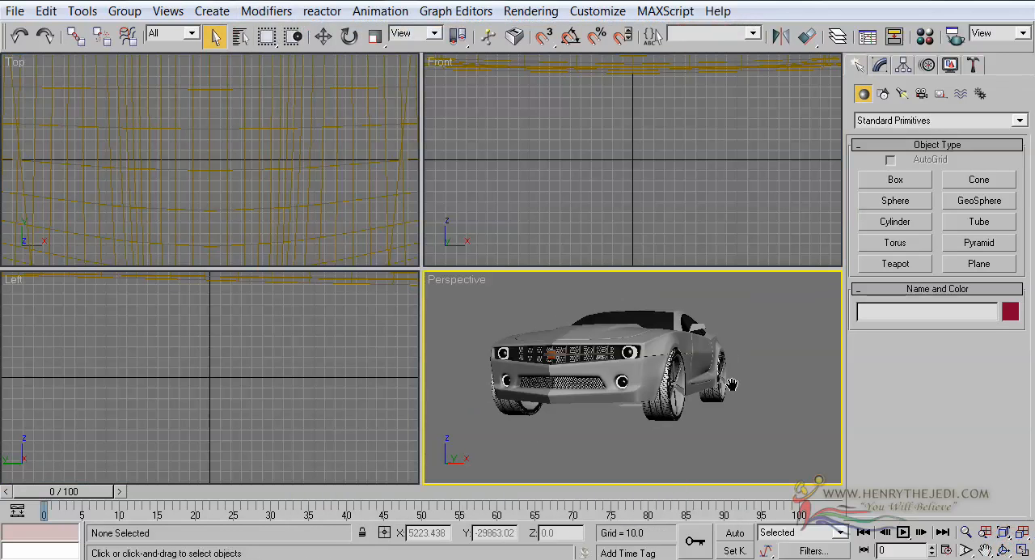
{"action": "left_click", "coordinate": [1003, 550]}
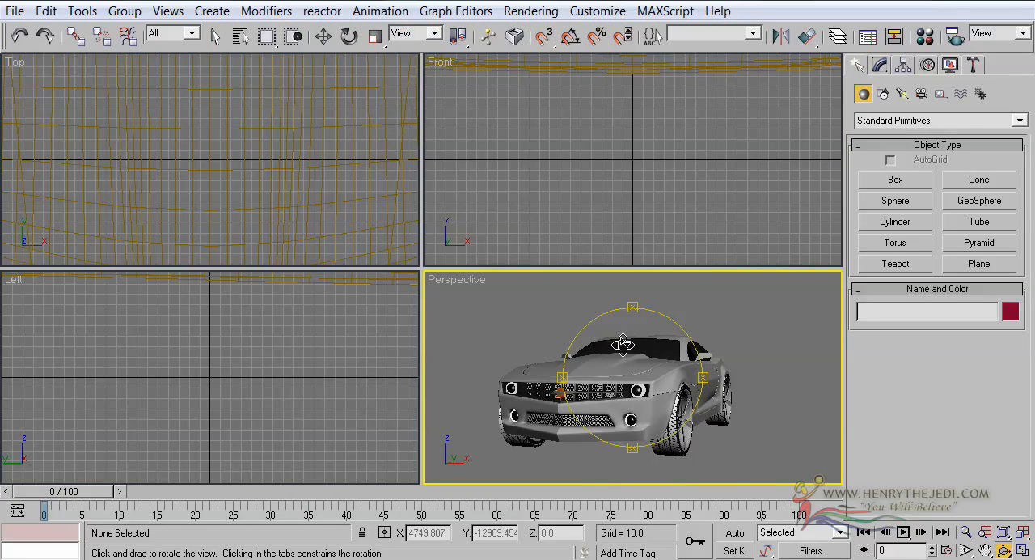
{"action": "left_click_drag", "start_coordinate": [624, 347], "coordinate": [586, 353]}
Step: Select all the Camaro parts in the Front view and move them up until the tyres rest on the horizontal ground axis
{"action": "left_click", "coordinate": [655, 201]}
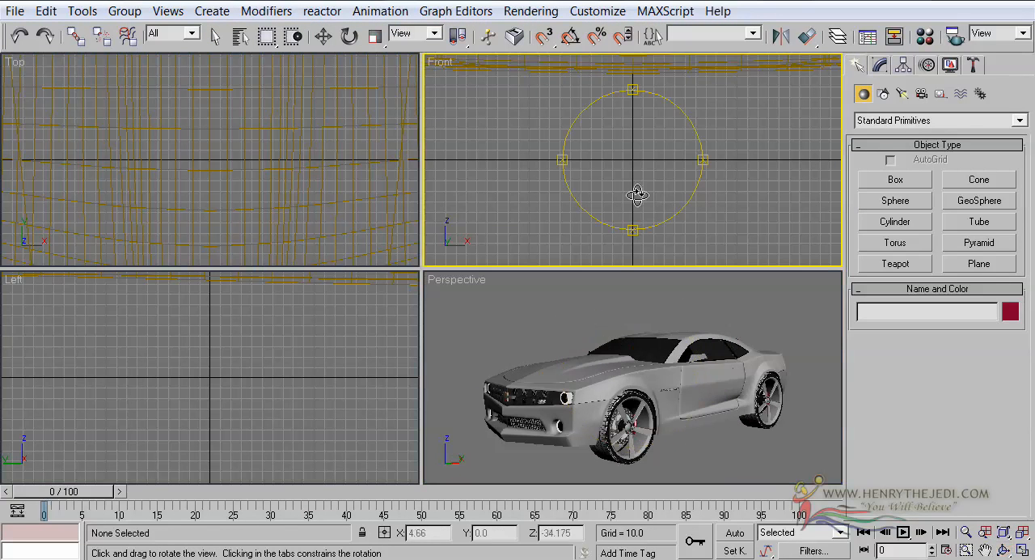
{"action": "left_click", "coordinate": [1022, 549]}
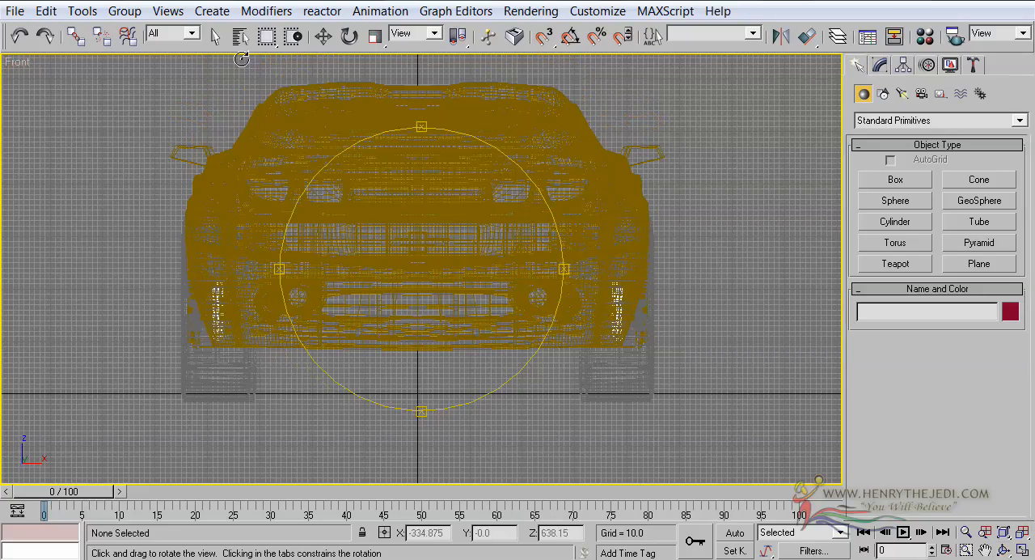
{"action": "left_click", "coordinate": [221, 37]}
{"action": "scroll", "coordinate": [166, 130], "scroll_direction": "down", "scroll_amount": 5}
{"action": "left_click_drag", "start_coordinate": [223, 141], "coordinate": [693, 454]}
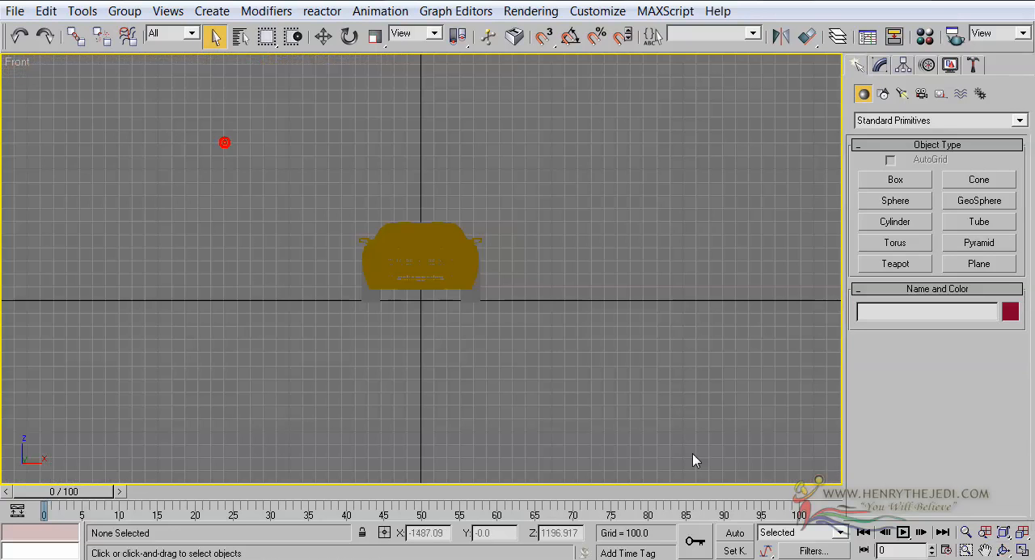
{"action": "key", "text": "z"}
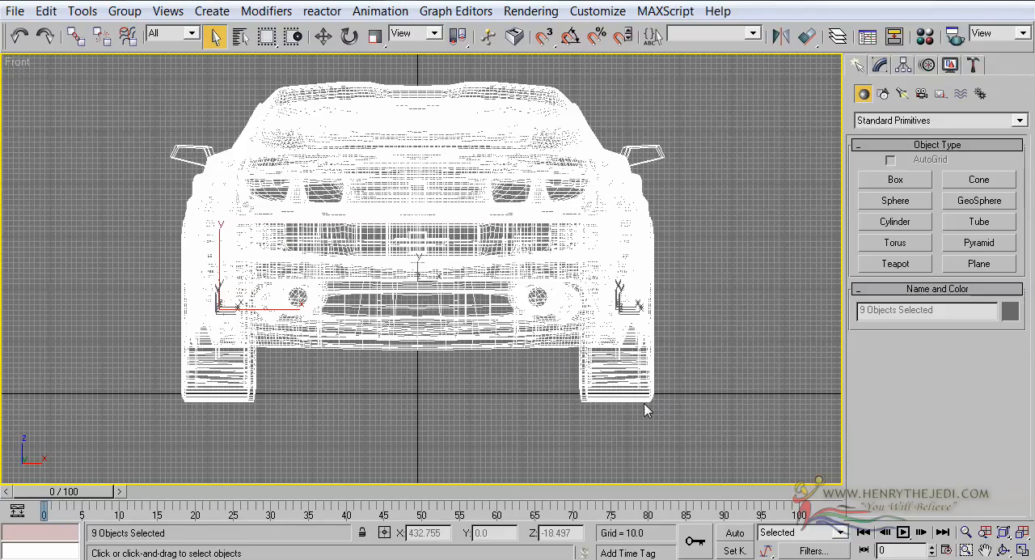
{"action": "left_click", "coordinate": [322, 36]}
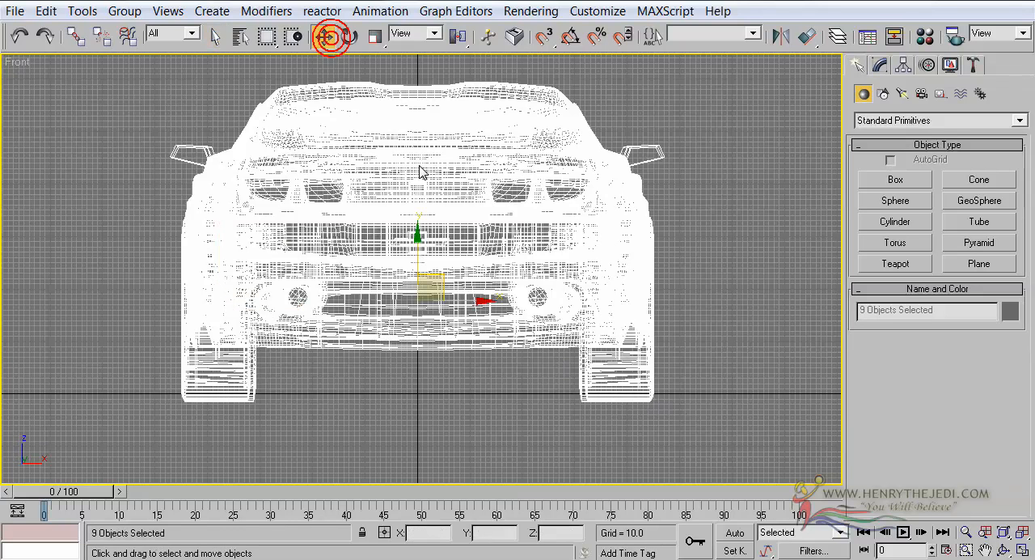
{"action": "scroll", "coordinate": [420, 192], "scroll_direction": "up", "scroll_amount": 2}
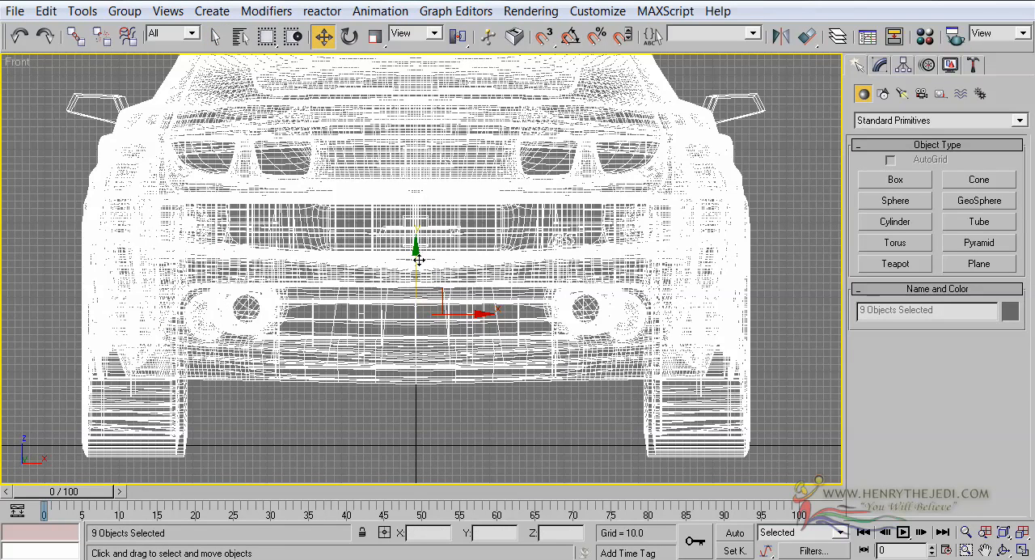
{"action": "left_click_drag", "start_coordinate": [415, 261], "coordinate": [416, 251]}
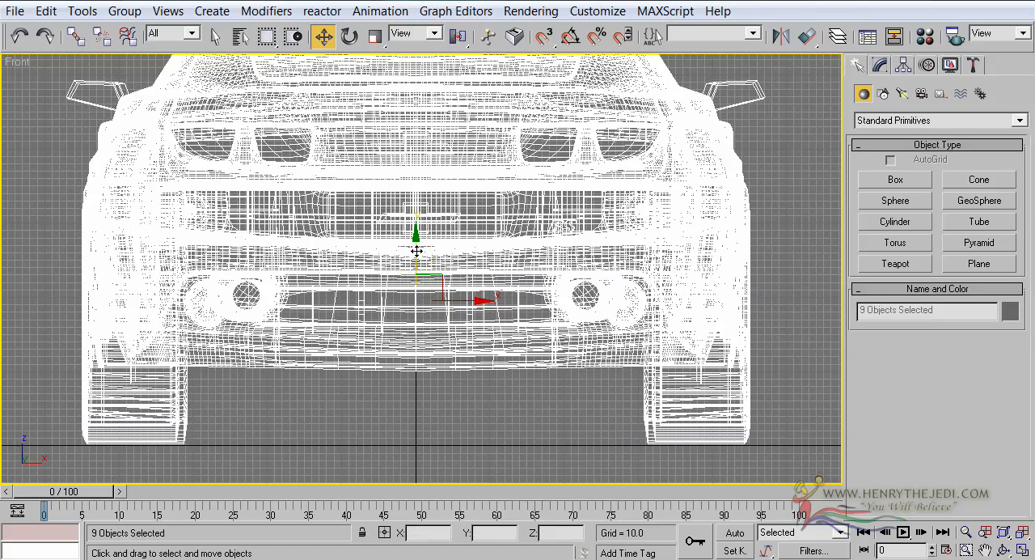
{"action": "scroll", "coordinate": [433, 370], "scroll_direction": "down", "scroll_amount": 3}
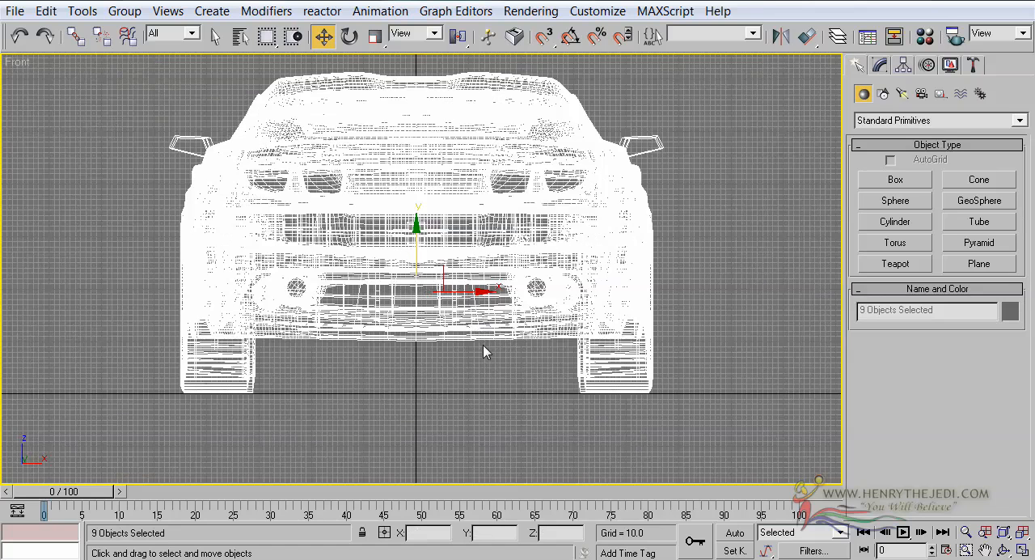
{"action": "scroll", "coordinate": [484, 348], "scroll_direction": "down", "scroll_amount": 3}
{"action": "middle_click_drag", "start_coordinate": [599, 261], "coordinate": [477, 303]}
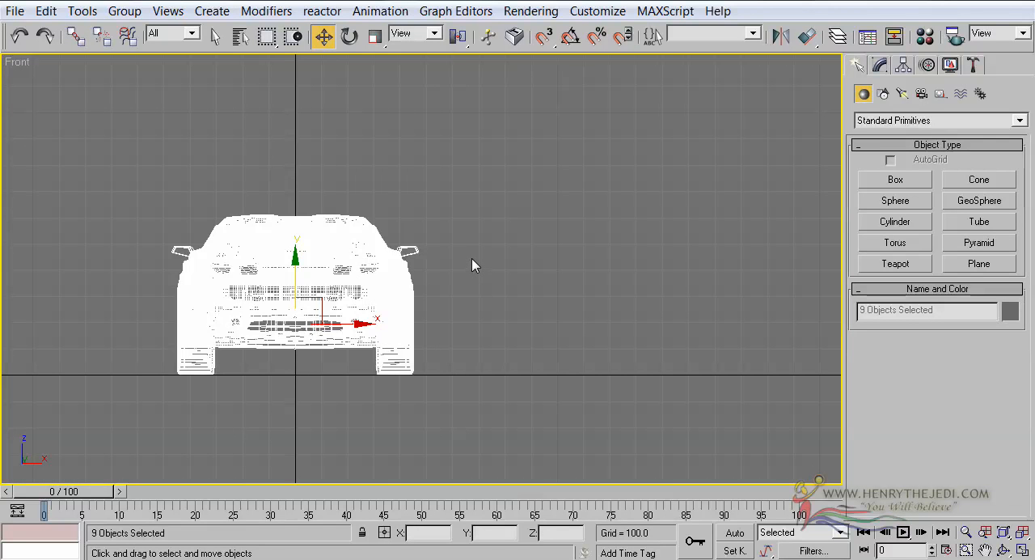
Step: Switch to the Inspirational Imagery folder and look at the green Lamborghini rear photo and 010310-a-lam for studio backdrop reference
{"action": "key", "text": "alt+Tab"}
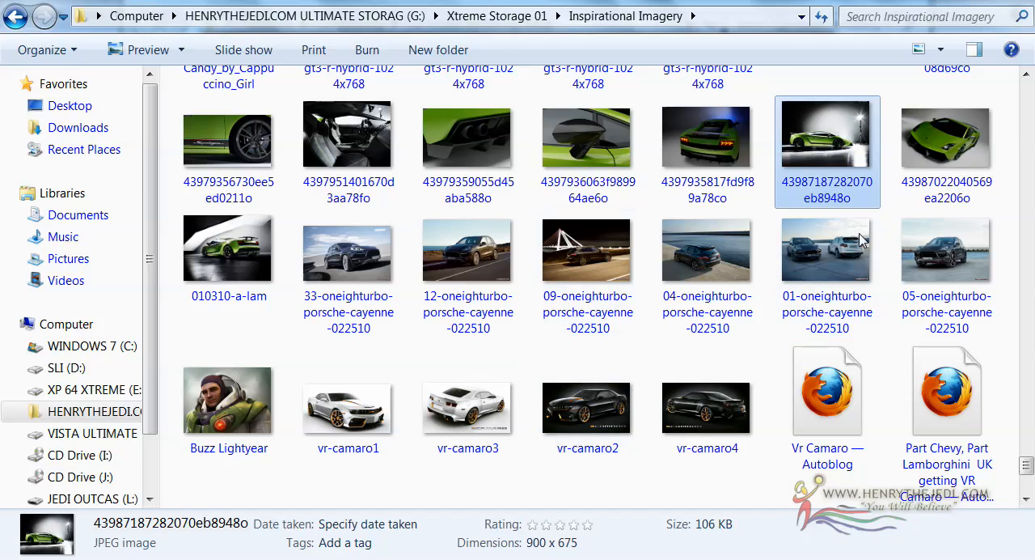
{"action": "double_click", "coordinate": [677, 154]}
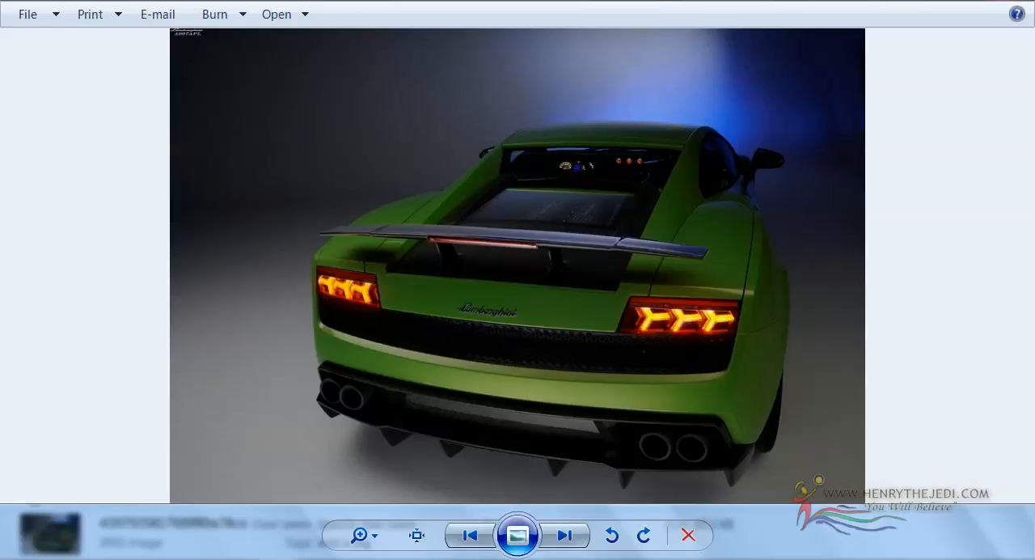
{"action": "key", "text": "alt+F4"}
{"action": "double_click", "coordinate": [212, 241]}
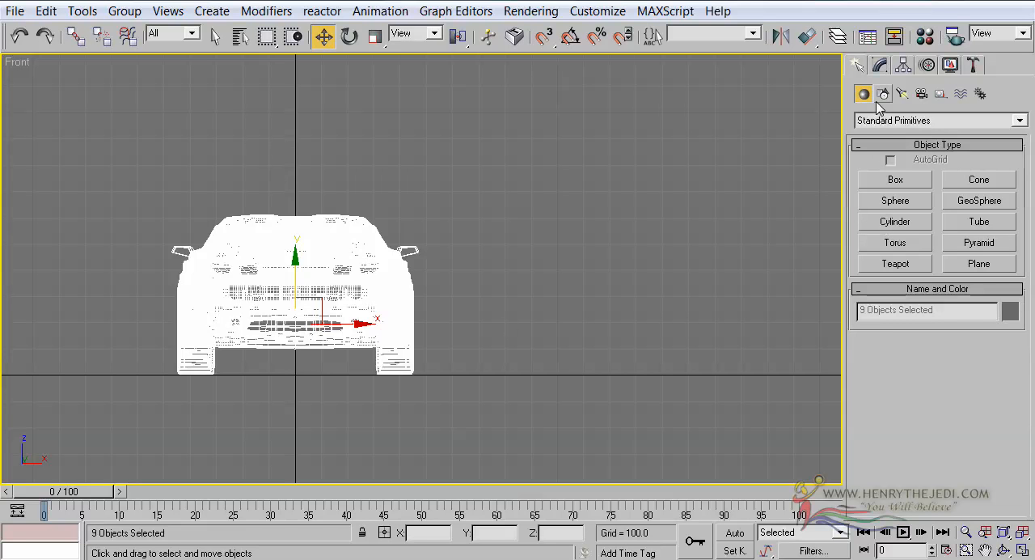
Step: Draw a Line spline with AutoGrid on, running about 6400 units along the ground from the car's centre and curving up about 3730 units
{"action": "left_click", "coordinate": [858, 65]}
{"action": "left_click", "coordinate": [883, 95]}
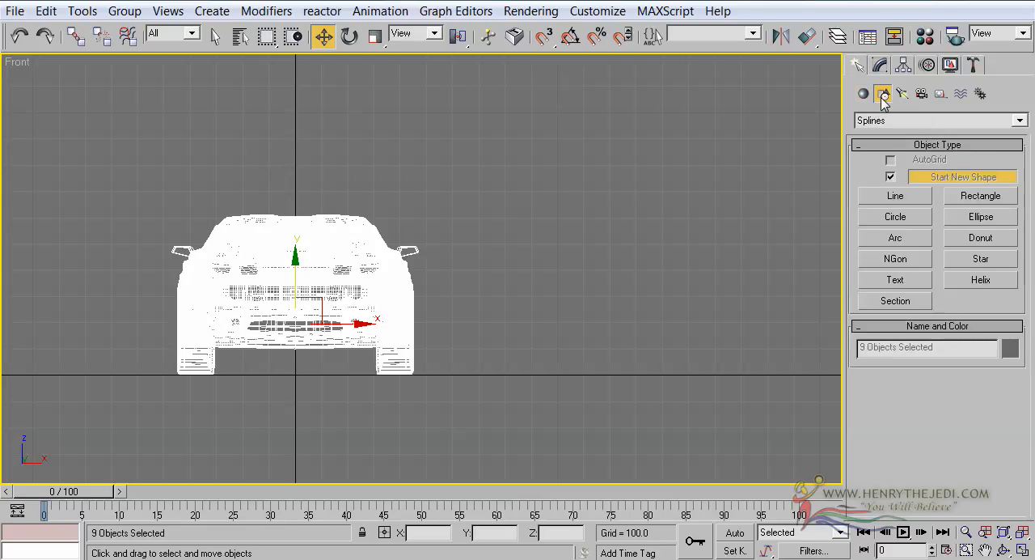
{"action": "scroll", "coordinate": [393, 259], "scroll_direction": "down", "scroll_amount": 5}
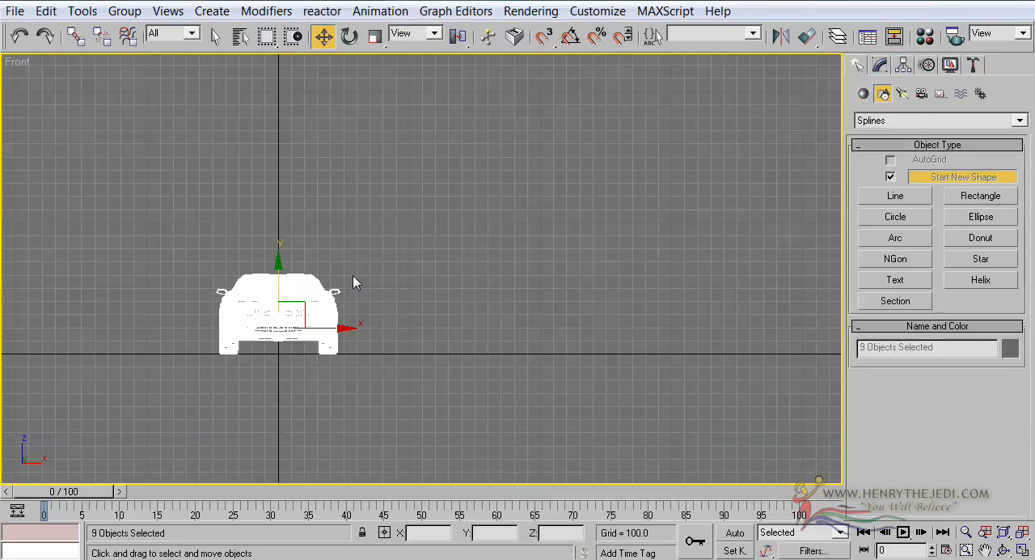
{"action": "left_click", "coordinate": [898, 196]}
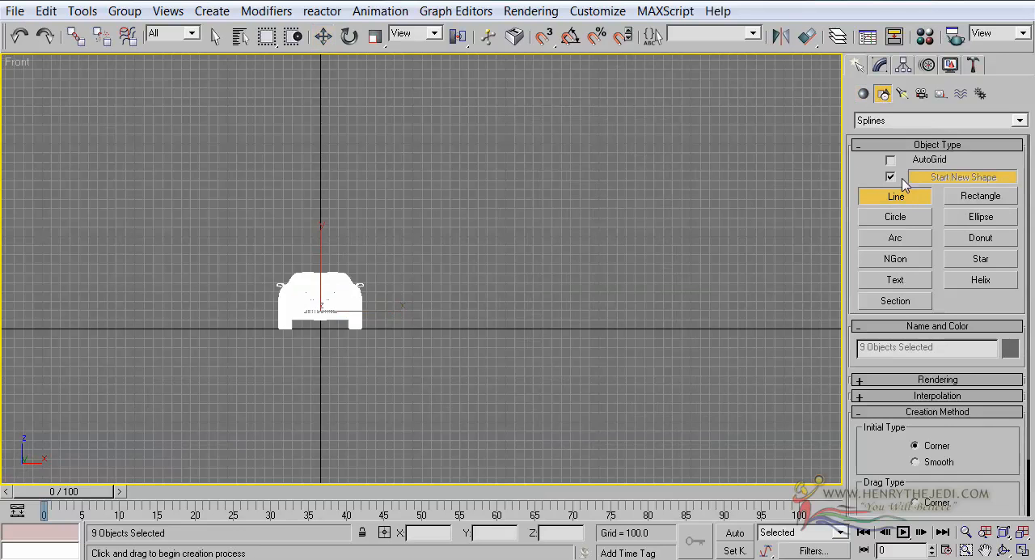
{"action": "left_click", "coordinate": [903, 159]}
{"action": "middle_click_drag", "start_coordinate": [555, 326], "coordinate": [489, 345]}
{"action": "scroll", "coordinate": [452, 344], "scroll_direction": "up", "scroll_amount": 2}
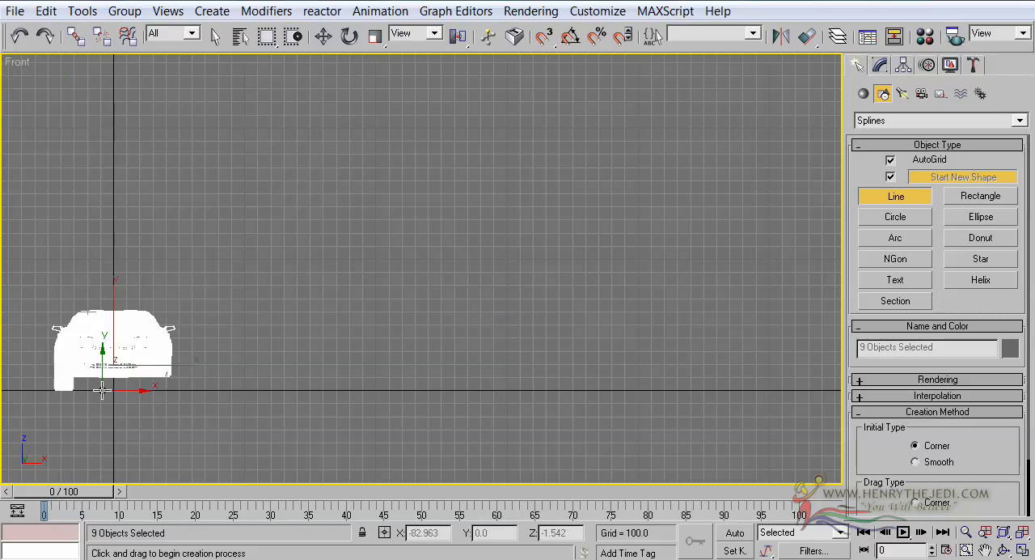
{"action": "left_click", "coordinate": [111, 391]}
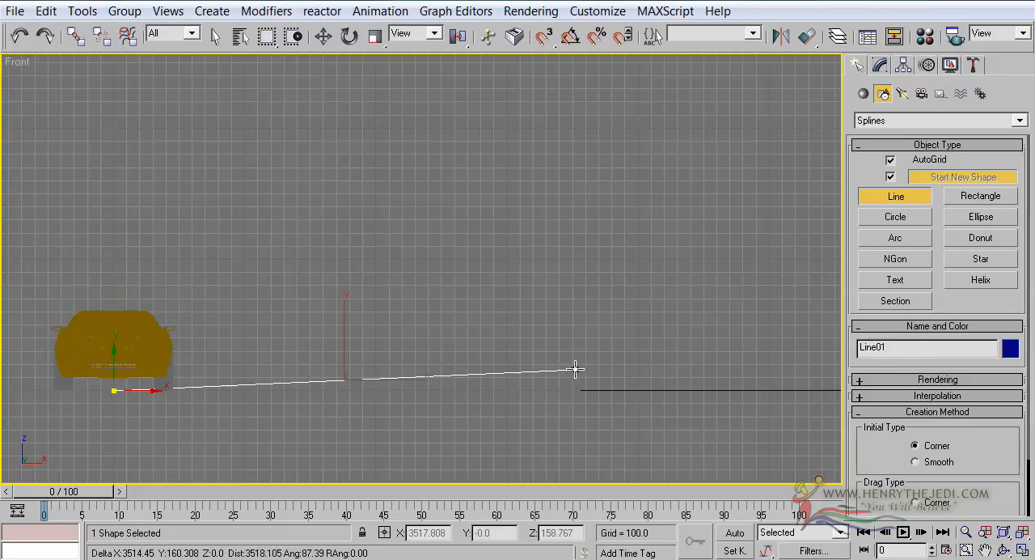
{"action": "scroll", "coordinate": [589, 370], "scroll_direction": "down", "scroll_amount": 3}
{"action": "scroll", "coordinate": [589, 370], "scroll_direction": "down", "scroll_amount": 2}
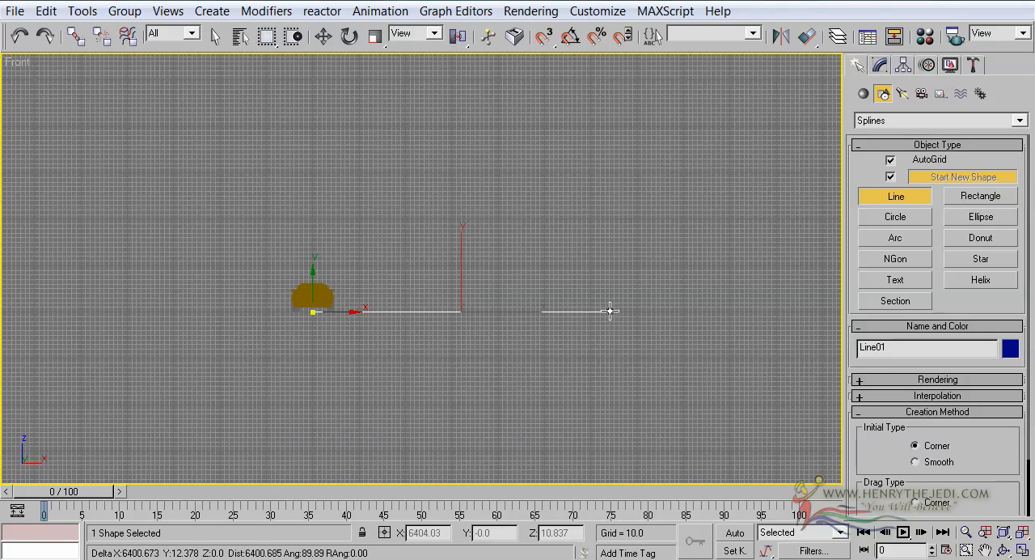
{"action": "left_click_drag", "start_coordinate": [611, 311], "coordinate": [629, 297]}
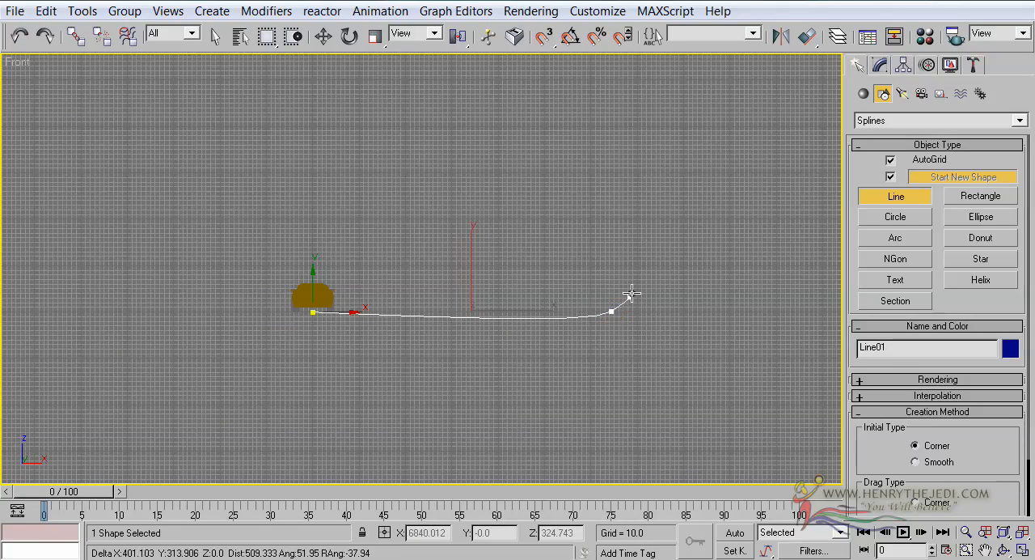
{"action": "left_click", "coordinate": [656, 132]}
{"action": "right_click", "coordinate": [656, 133]}
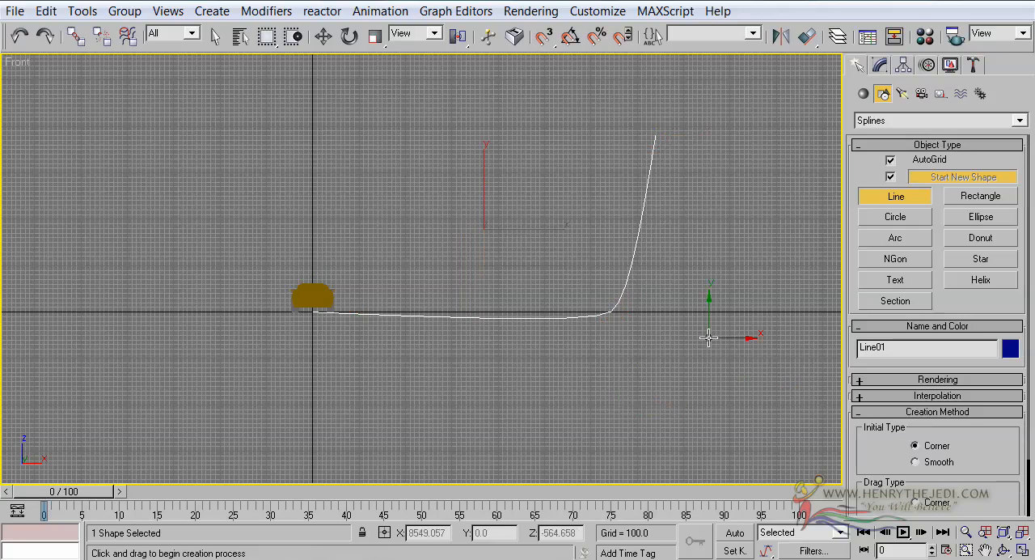
Step: Edit the backdrop spline's vertices and raise the corner vertex at the bend to about 199 in Z
{"action": "middle_click_drag", "start_coordinate": [622, 284], "coordinate": [485, 296]}
{"action": "scroll", "coordinate": [612, 288], "scroll_direction": "up", "scroll_amount": 2}
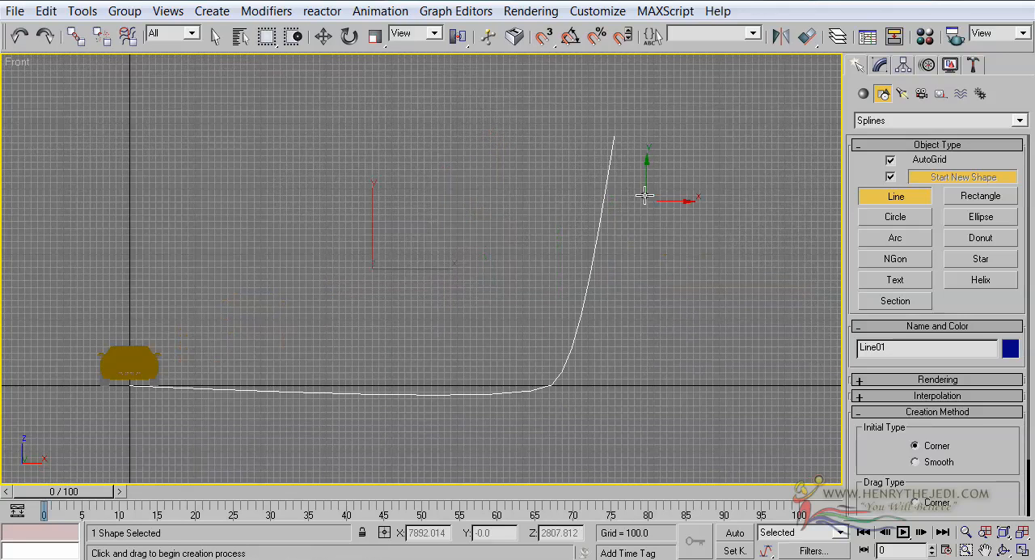
{"action": "left_click", "coordinate": [880, 65]}
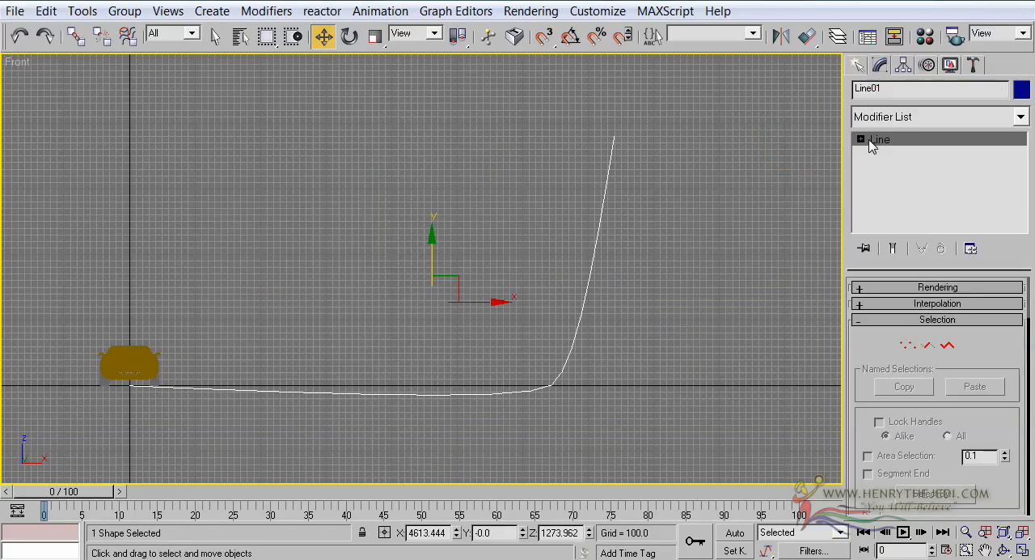
{"action": "left_click", "coordinate": [907, 345]}
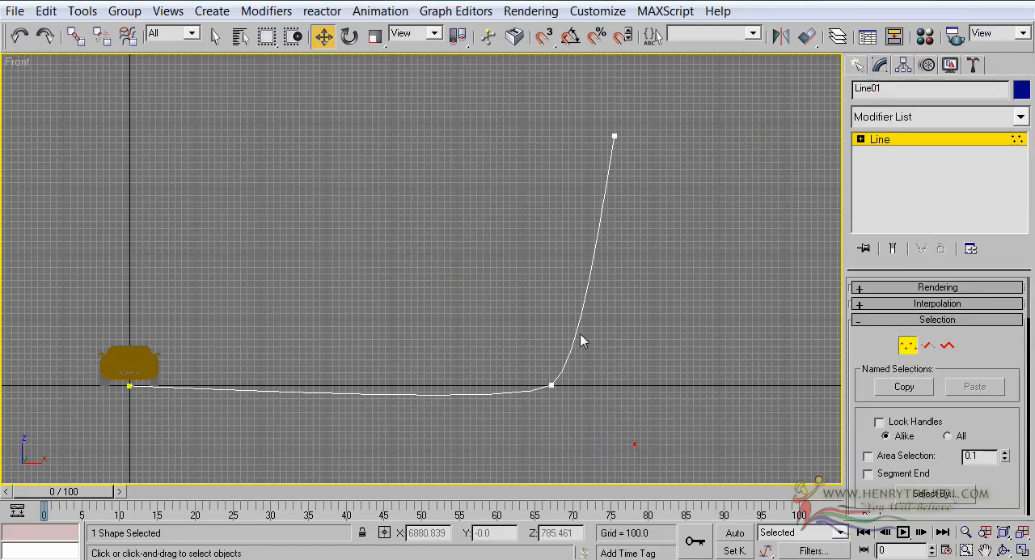
{"action": "left_click", "coordinate": [551, 385]}
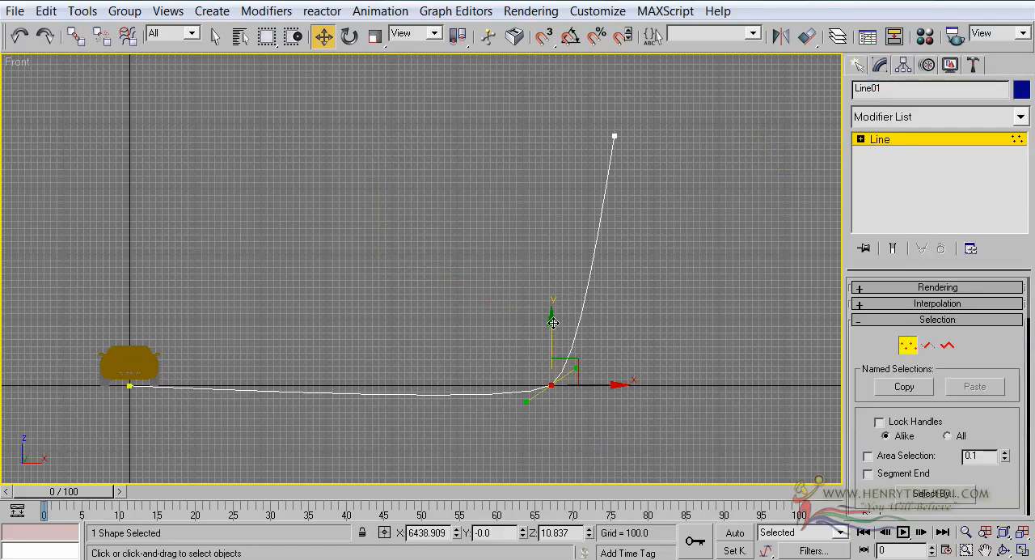
{"action": "left_click_drag", "start_coordinate": [552, 325], "coordinate": [552, 319]}
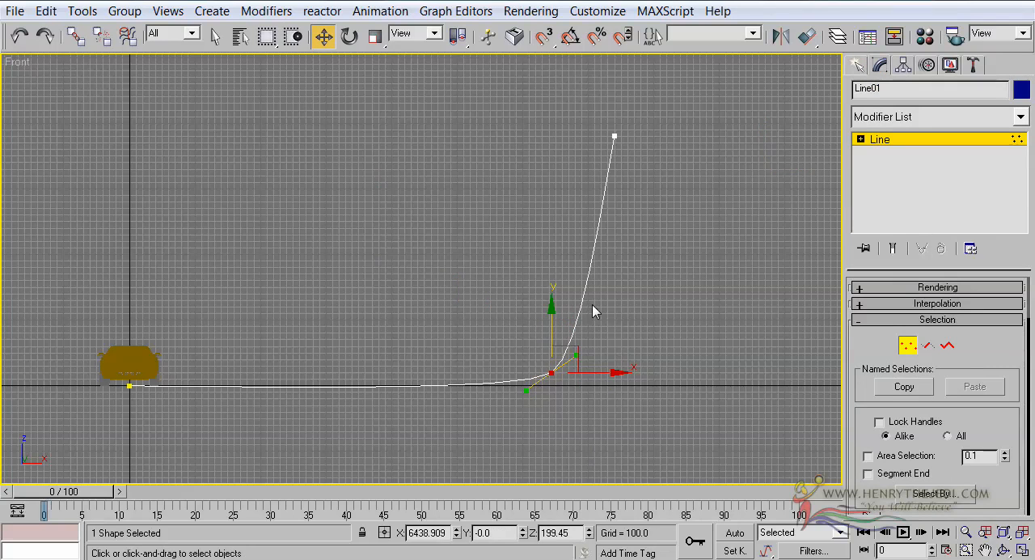
Step: Scale up the corner vertex's Bezier handles to make the bend between floor and wall gentler
{"action": "left_click", "coordinate": [348, 37]}
{"action": "left_click", "coordinate": [375, 36]}
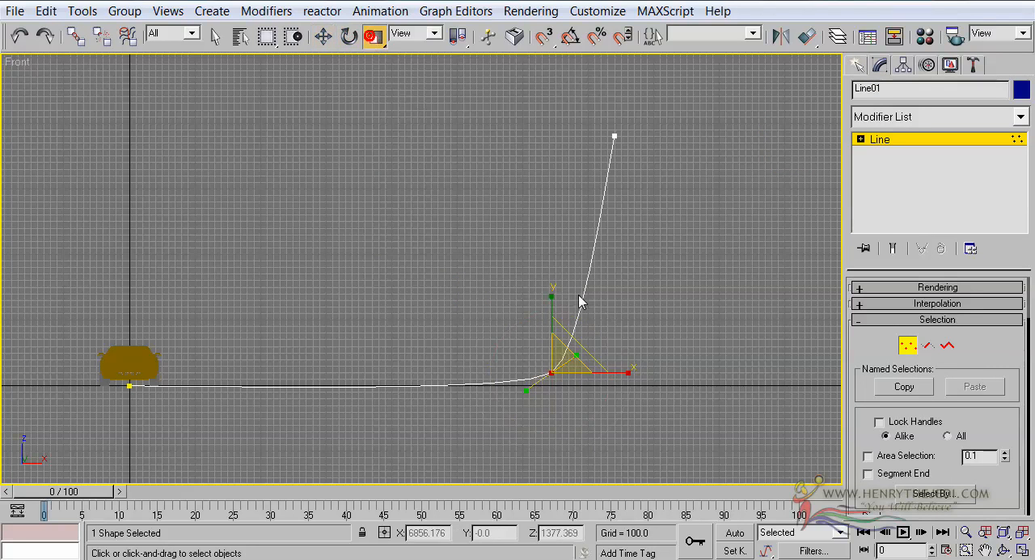
{"action": "left_click_drag", "start_coordinate": [526, 389], "coordinate": [644, 342]}
Step: Move the corner vertex further up to about 368 in Z so the floor part stops dipping below ground
{"action": "left_click", "coordinate": [323, 36]}
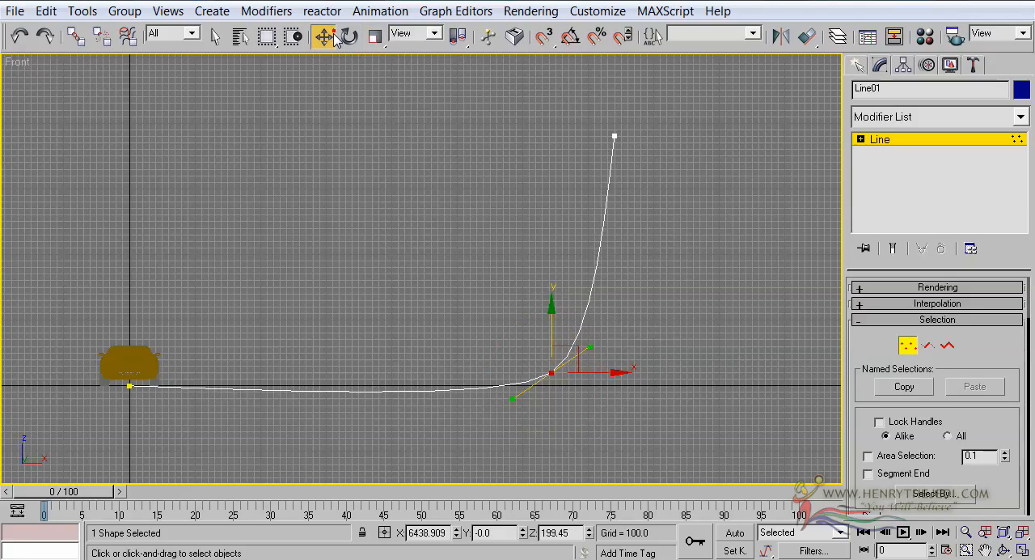
{"action": "scroll", "coordinate": [396, 153], "scroll_direction": "up", "scroll_amount": 2}
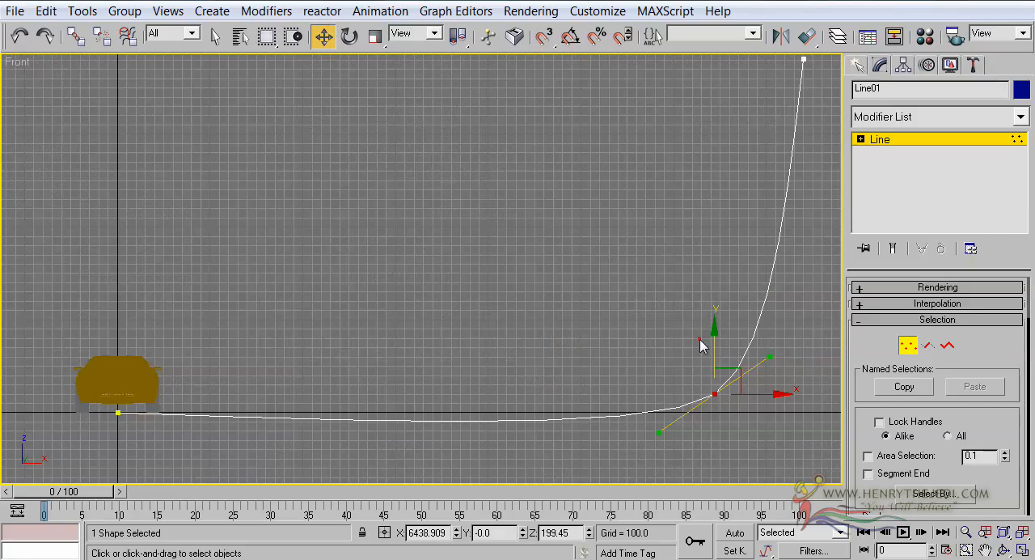
{"action": "left_click", "coordinate": [714, 393]}
{"action": "left_click_drag", "start_coordinate": [710, 356], "coordinate": [711, 341]}
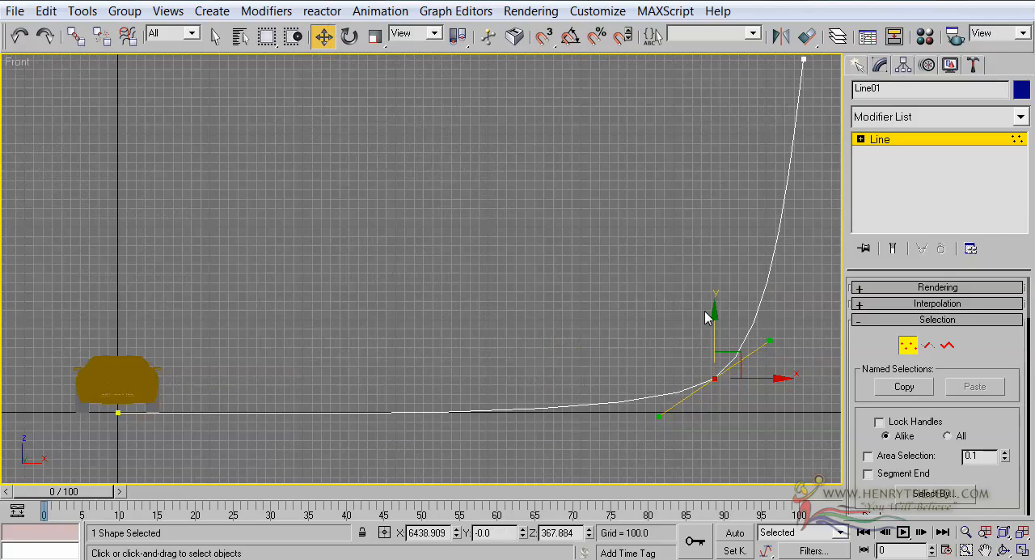
Step: Raise the spline's upper end vertex past about 4253 in Z for a taller back wall and finish vertex editing
{"action": "scroll", "coordinate": [704, 311], "scroll_direction": "down", "scroll_amount": 2}
{"action": "middle_click_drag", "start_coordinate": [699, 307], "coordinate": [691, 323]}
{"action": "left_click", "coordinate": [683, 137]}
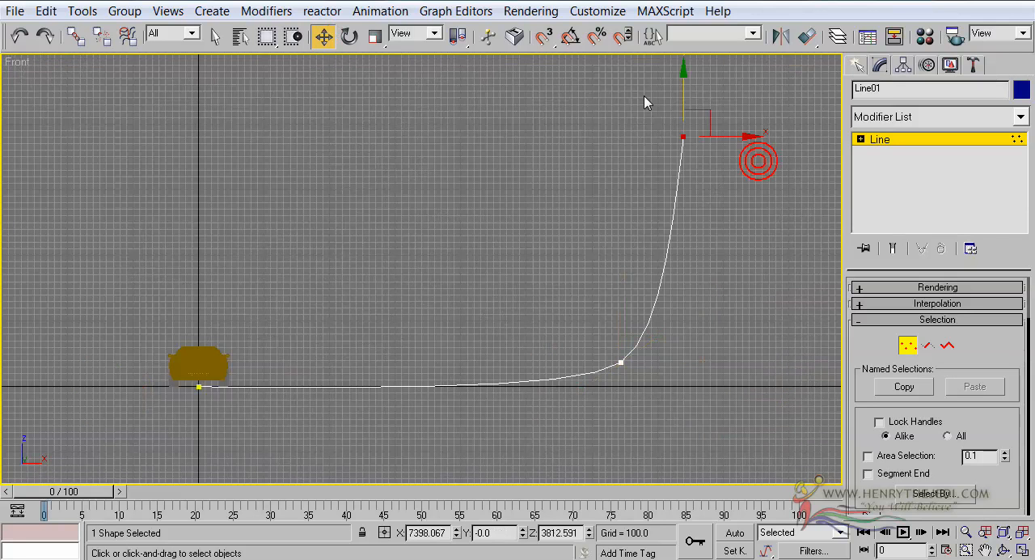
{"action": "left_click_drag", "start_coordinate": [682, 89], "coordinate": [680, 59]}
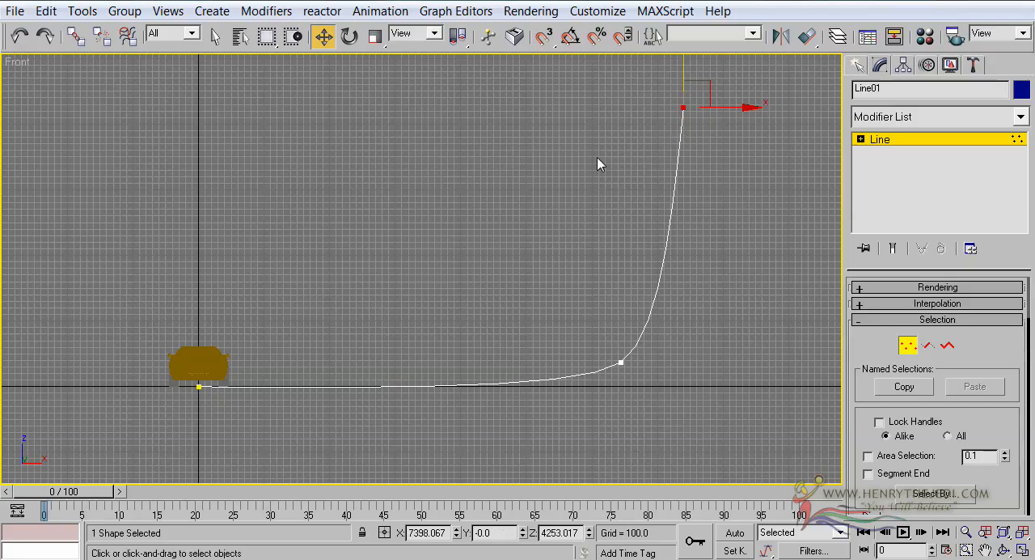
{"action": "middle_click_drag", "start_coordinate": [611, 146], "coordinate": [611, 151]}
{"action": "scroll", "coordinate": [660, 135], "scroll_direction": "down", "scroll_amount": 2}
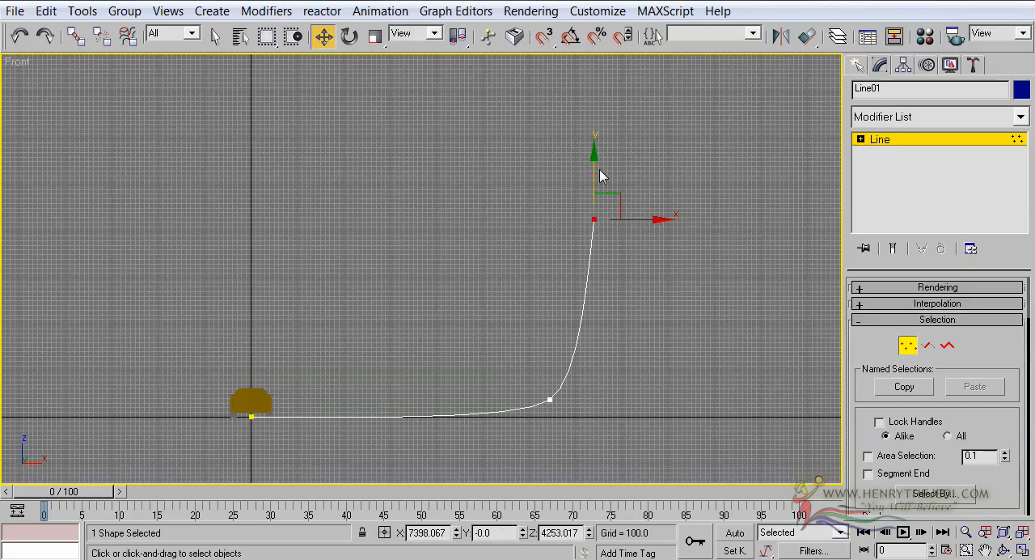
{"action": "left_click_drag", "start_coordinate": [594, 167], "coordinate": [592, 148]}
{"action": "left_click", "coordinate": [880, 140]}
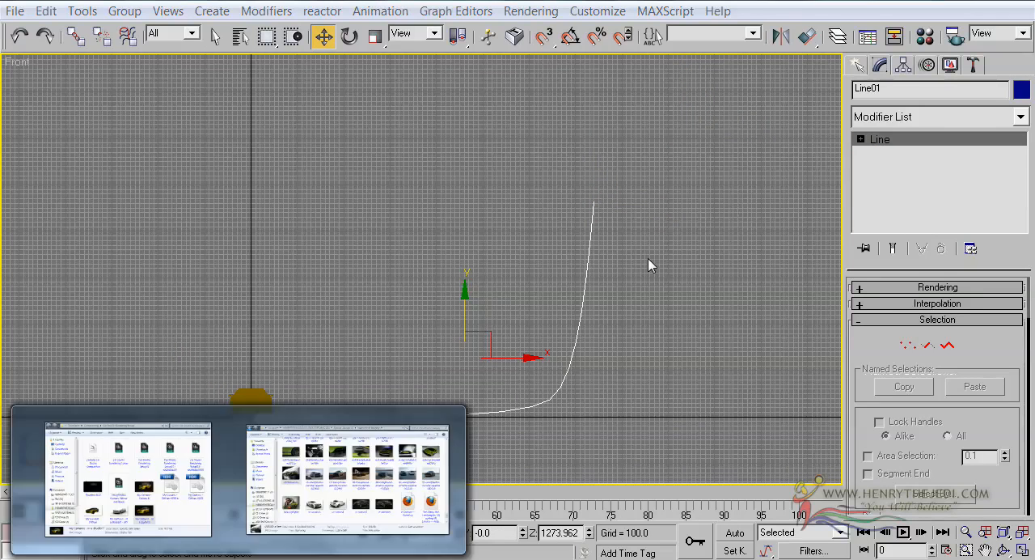
Step: Reselect the backdrop spline and set its Interpolation steps to 20 to smooth the faceted bend
{"action": "left_click", "coordinate": [461, 240]}
{"action": "scroll", "coordinate": [466, 240], "scroll_direction": "up", "scroll_amount": 3}
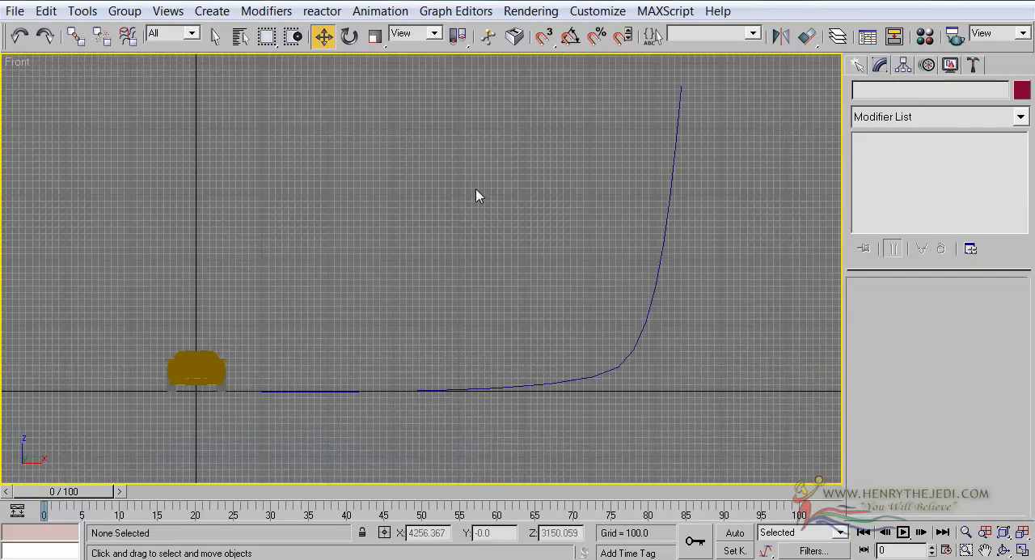
{"action": "left_click", "coordinate": [619, 363]}
{"action": "scroll", "coordinate": [527, 219], "scroll_direction": "up", "scroll_amount": 5}
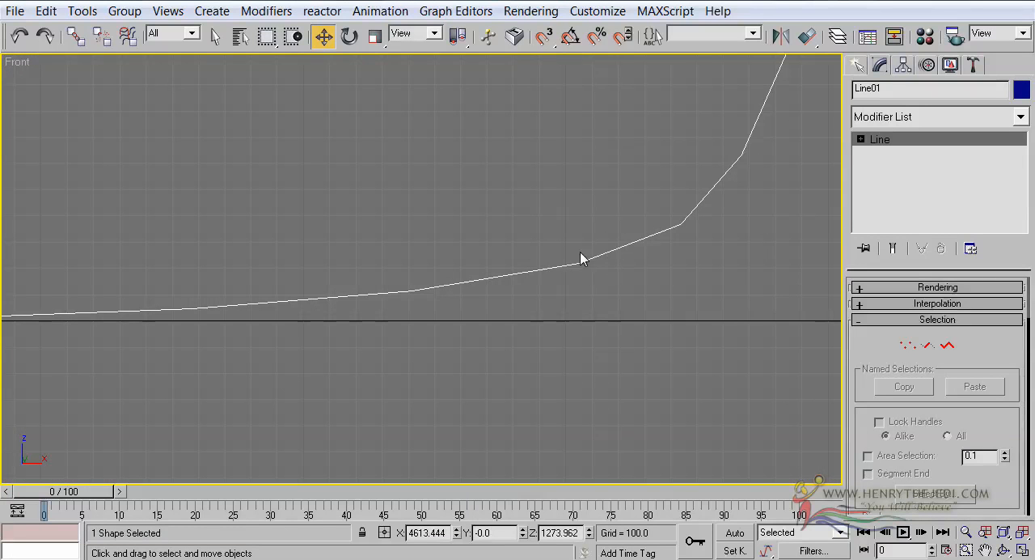
{"action": "scroll", "coordinate": [709, 321], "scroll_direction": "down", "scroll_amount": 4}
{"action": "scroll", "coordinate": [714, 330], "scroll_direction": "up", "scroll_amount": 2}
{"action": "middle_click_drag", "start_coordinate": [714, 329], "coordinate": [492, 315]}
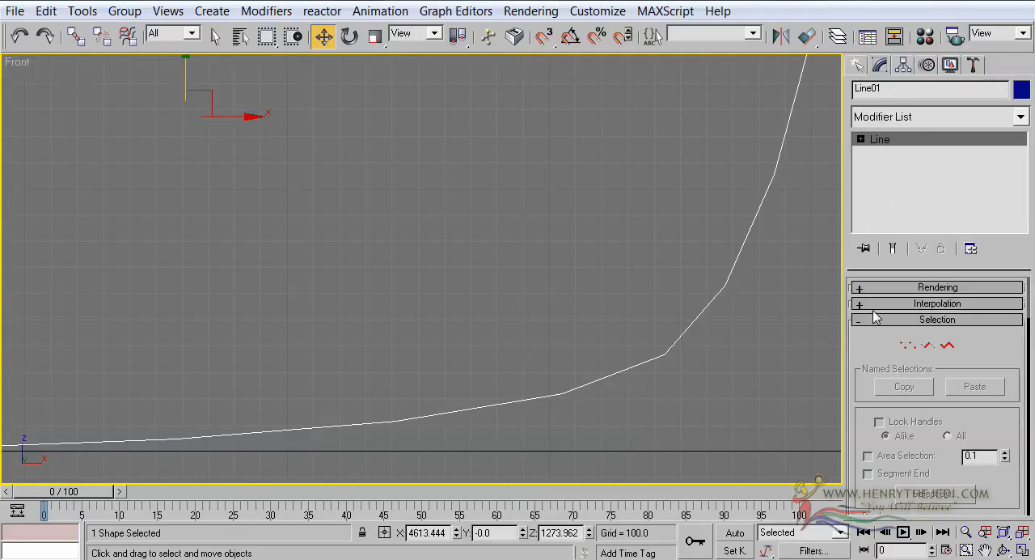
{"action": "left_click", "coordinate": [880, 64]}
{"action": "left_click", "coordinate": [902, 304]}
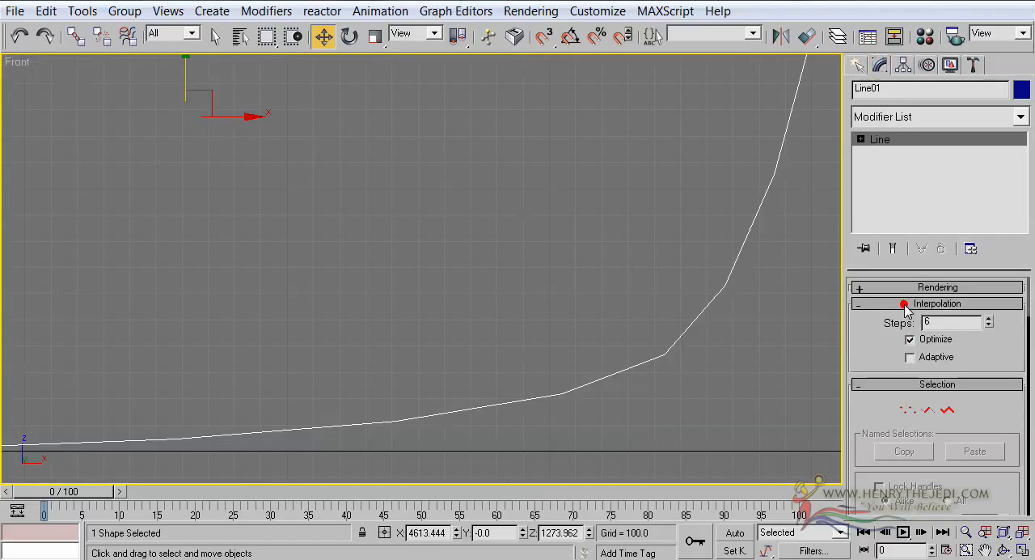
{"action": "double_click", "coordinate": [948, 323]}
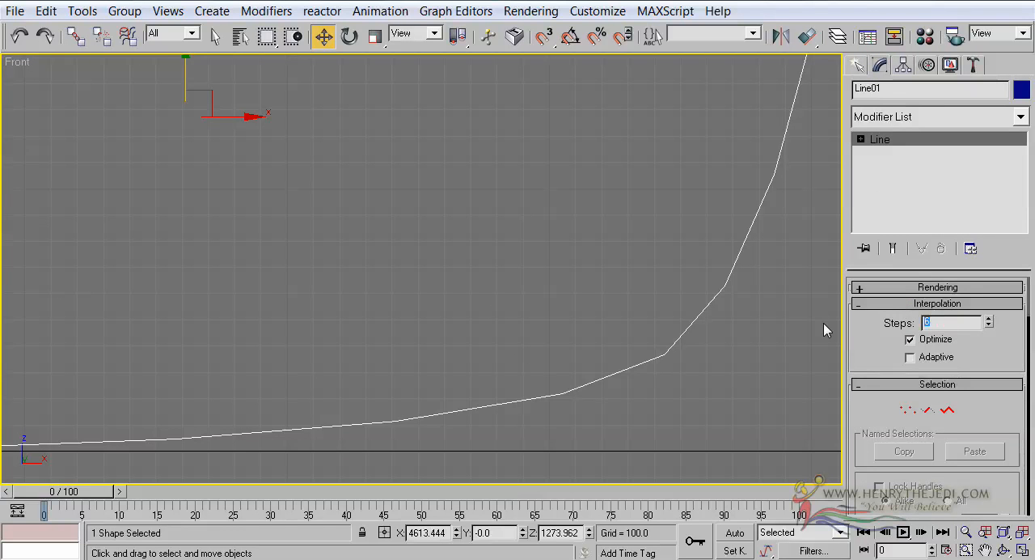
{"action": "key", "text": "Return"}
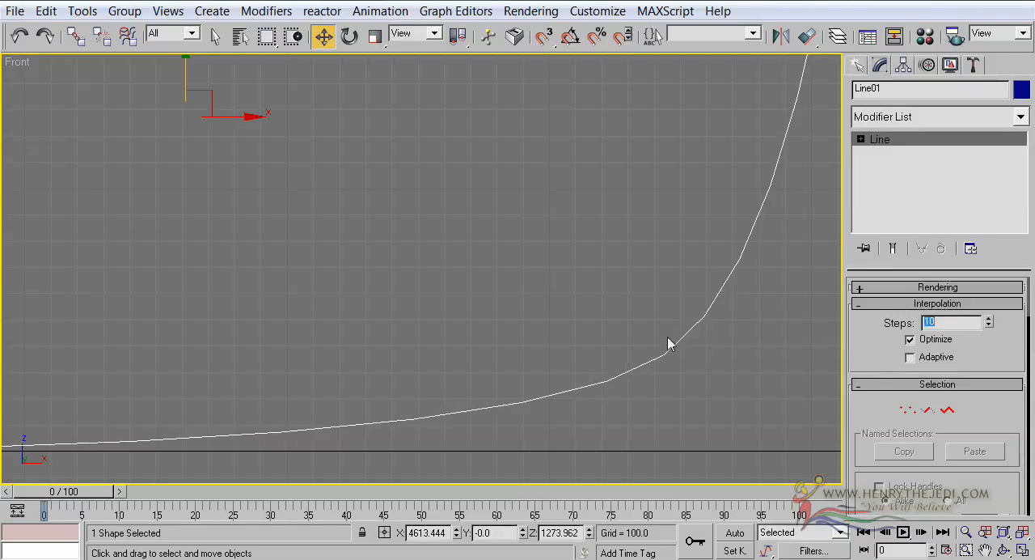
{"action": "left_click_drag", "start_coordinate": [992, 324], "coordinate": [990, 268]}
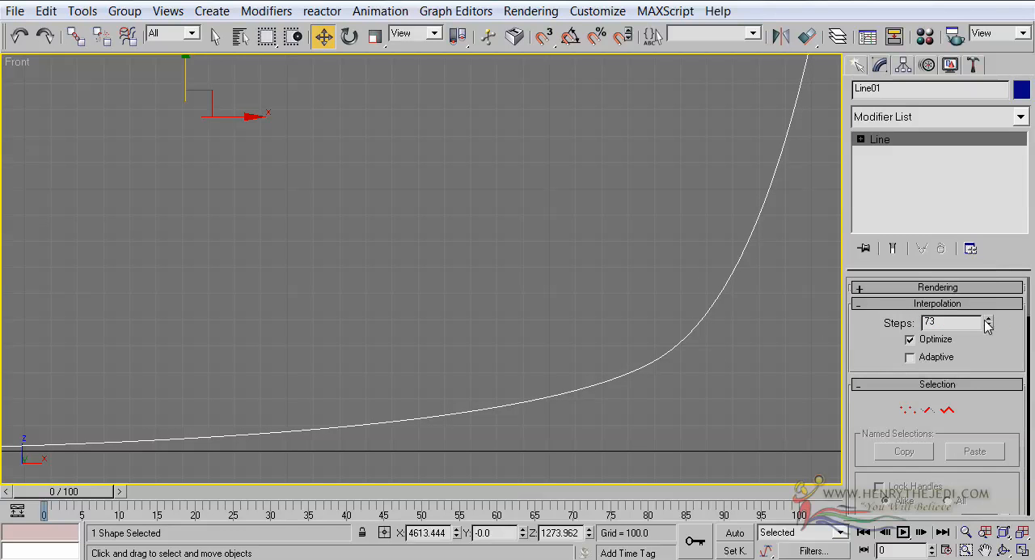
{"action": "mouse_move", "coordinate": [991, 323]}
{"action": "left_mouse_down"}
{"action": "mouse_move", "coordinate": [991, 351]}
{"action": "mouse_move", "coordinate": [991, 318]}
{"action": "left_mouse_up"}
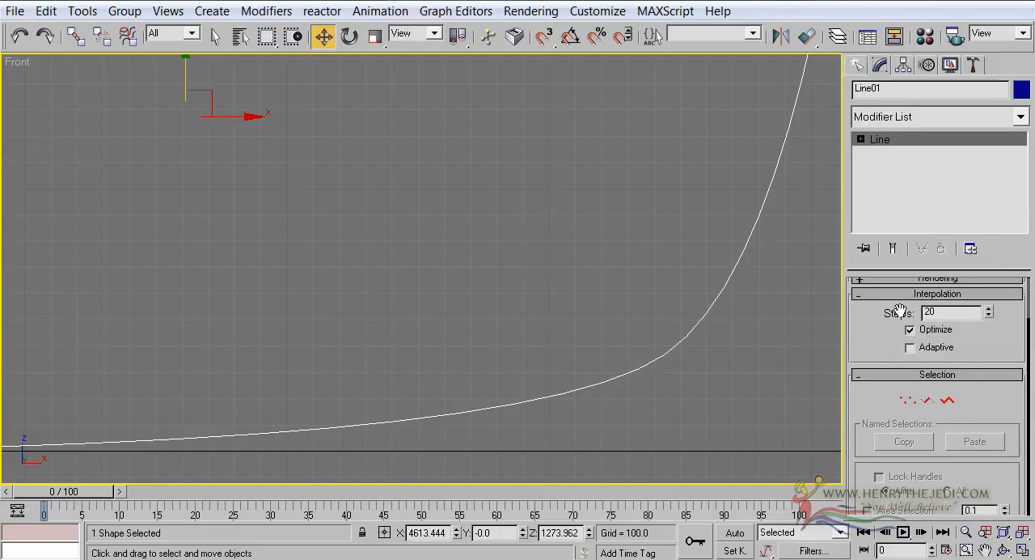
Step: Examine the whole backdrop profile and check up close how the car's tyre meets the floor line
{"action": "scroll", "coordinate": [336, 230], "scroll_direction": "down", "scroll_amount": 3}
{"action": "middle_click_drag", "start_coordinate": [348, 221], "coordinate": [397, 221]}
{"action": "scroll", "coordinate": [461, 275], "scroll_direction": "down", "scroll_amount": 3}
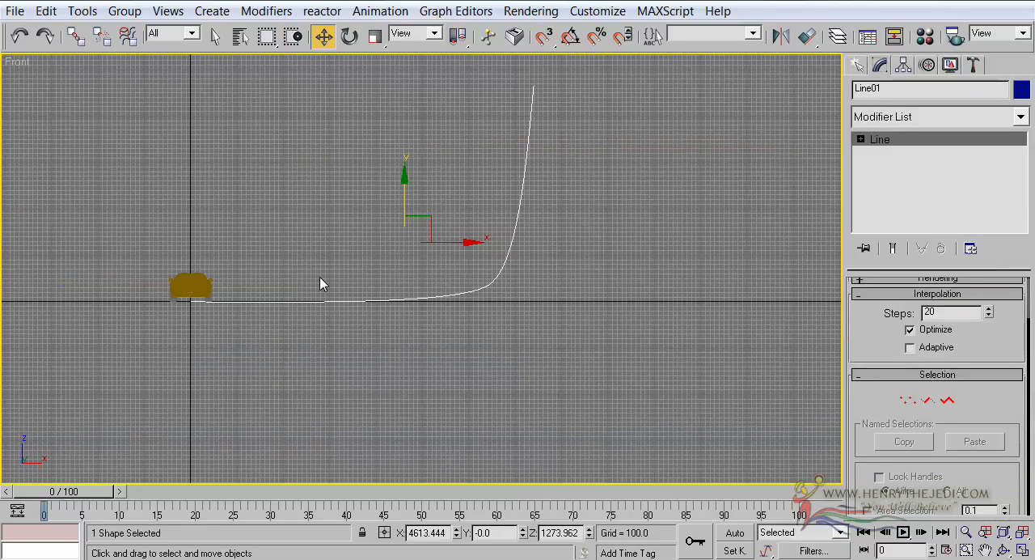
{"action": "middle_click_drag", "start_coordinate": [324, 286], "coordinate": [383, 334]}
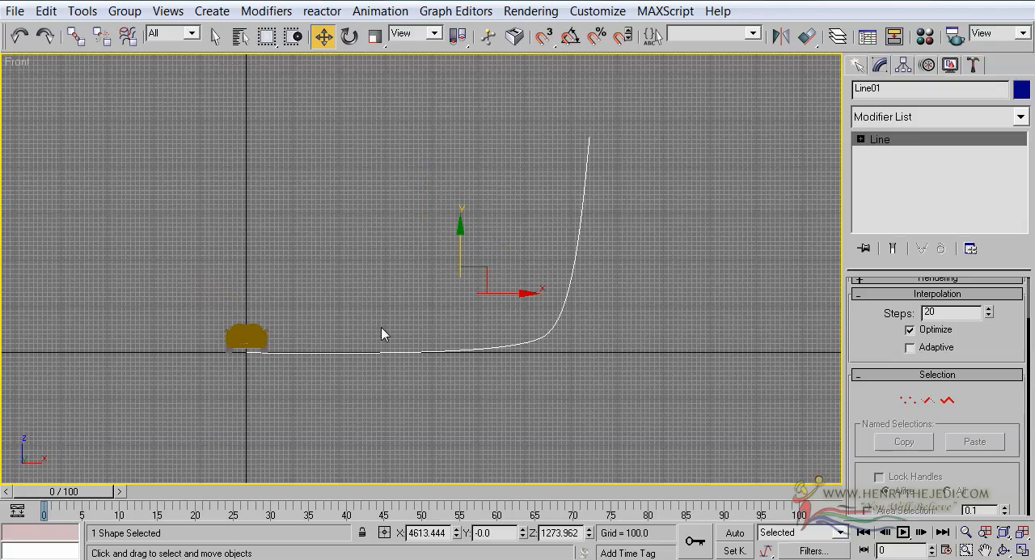
{"action": "scroll", "coordinate": [540, 321], "scroll_direction": "up", "scroll_amount": 4}
{"action": "middle_click_drag", "start_coordinate": [455, 338], "coordinate": [685, 267]}
{"action": "mouse_move", "coordinate": [383, 371]}
{"action": "middle_mouse_down"}
{"action": "mouse_move", "coordinate": [510, 300]}
{"action": "mouse_move", "coordinate": [728, 150]}
{"action": "middle_mouse_up"}
{"action": "scroll", "coordinate": [729, 151], "scroll_direction": "up", "scroll_amount": 1}
{"action": "scroll", "coordinate": [722, 184], "scroll_direction": "up", "scroll_amount": 1}
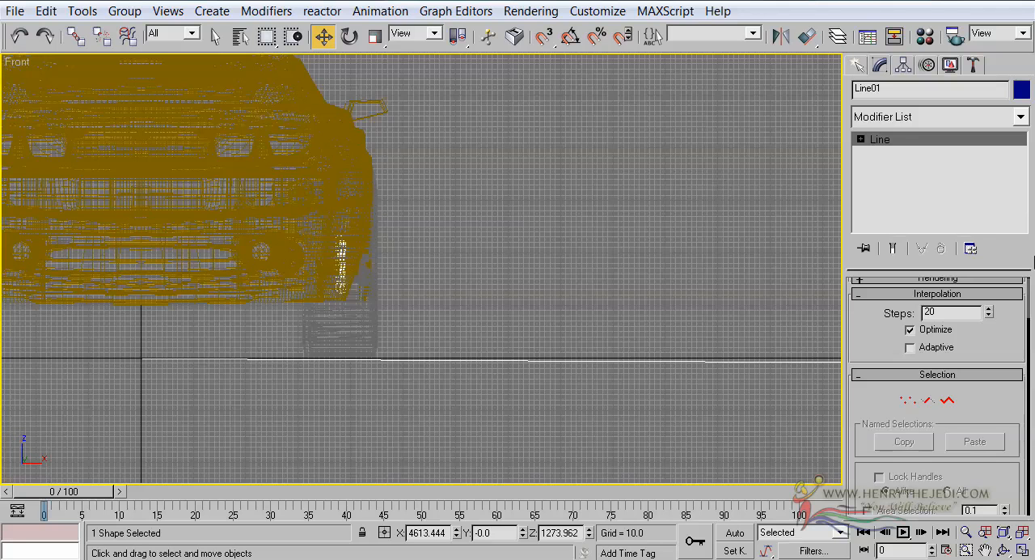
{"action": "left_click_drag", "start_coordinate": [888, 314], "coordinate": [889, 322]}
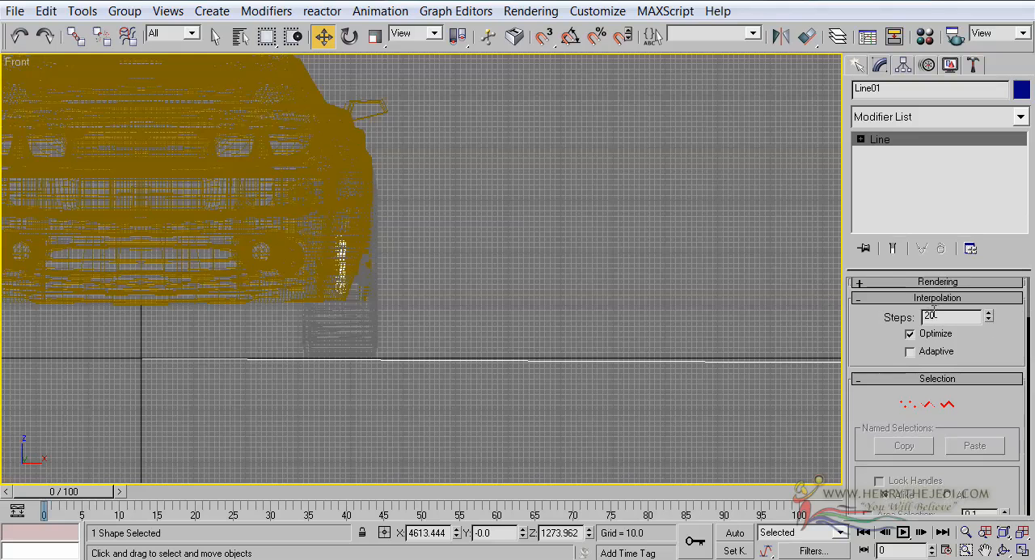
Step: Rename the backdrop spline as Studio Lighting Setup Factory and save the scene
{"action": "left_click", "coordinate": [934, 84]}
{"action": "type", "text": "Ca"}
{"action": "key", "text": "ctrl+s"}
Step: Maximize the Perspective view and examine the car together with the full curve of the backdrop spline
{"action": "left_click", "coordinate": [1023, 549]}
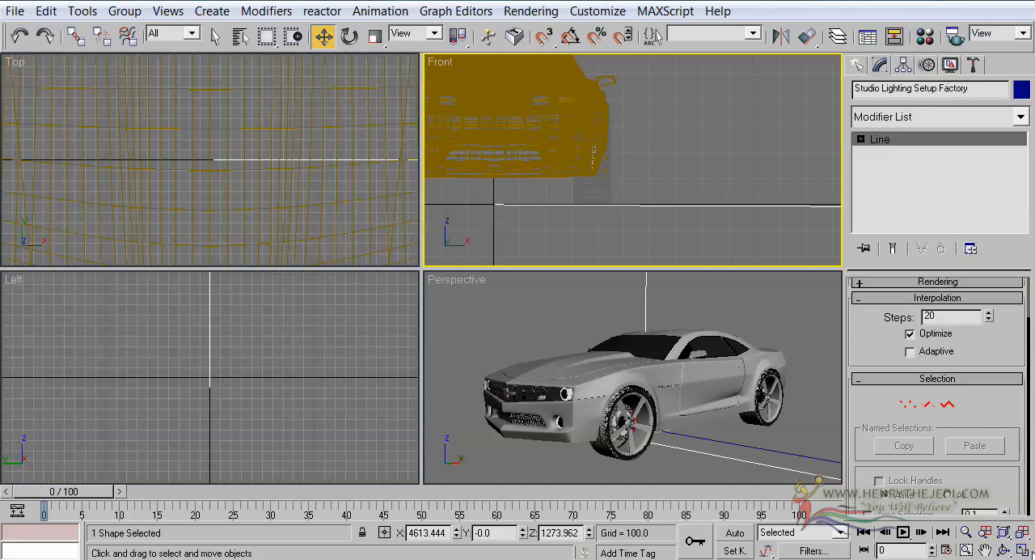
{"action": "left_click", "coordinate": [684, 311]}
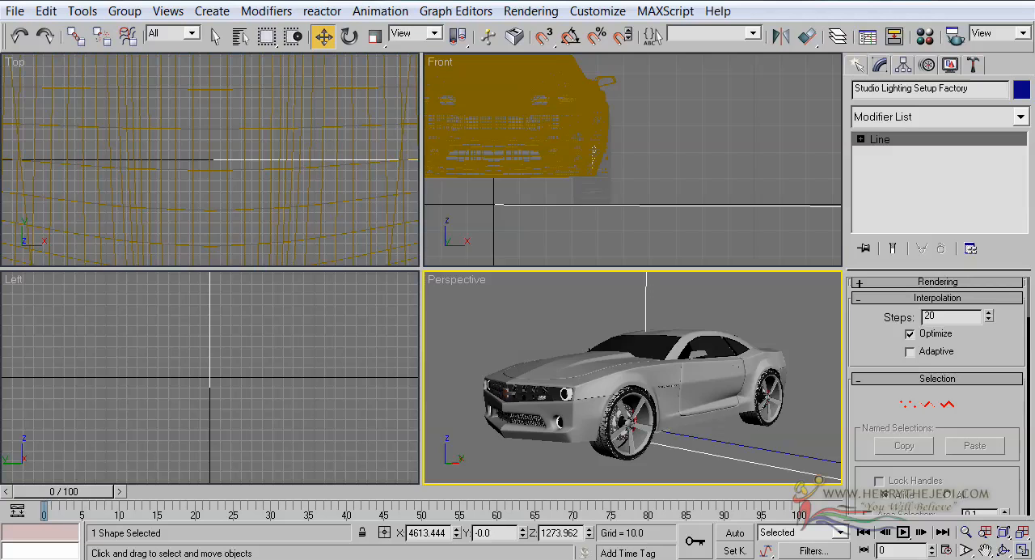
{"action": "left_click", "coordinate": [1023, 550]}
{"action": "scroll", "coordinate": [544, 259], "scroll_direction": "down", "scroll_amount": 6}
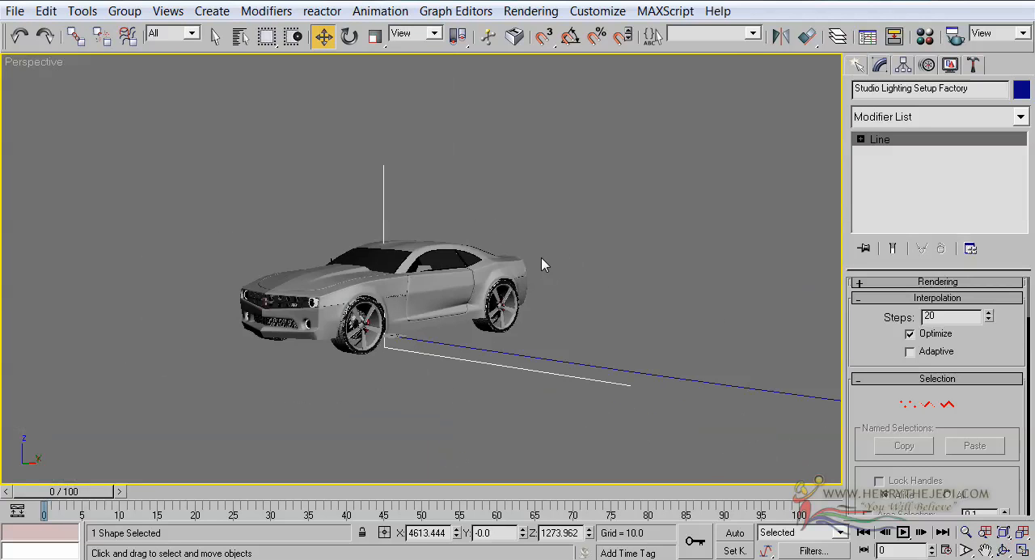
{"action": "middle_click_drag", "start_coordinate": [541, 256], "coordinate": [517, 309]}
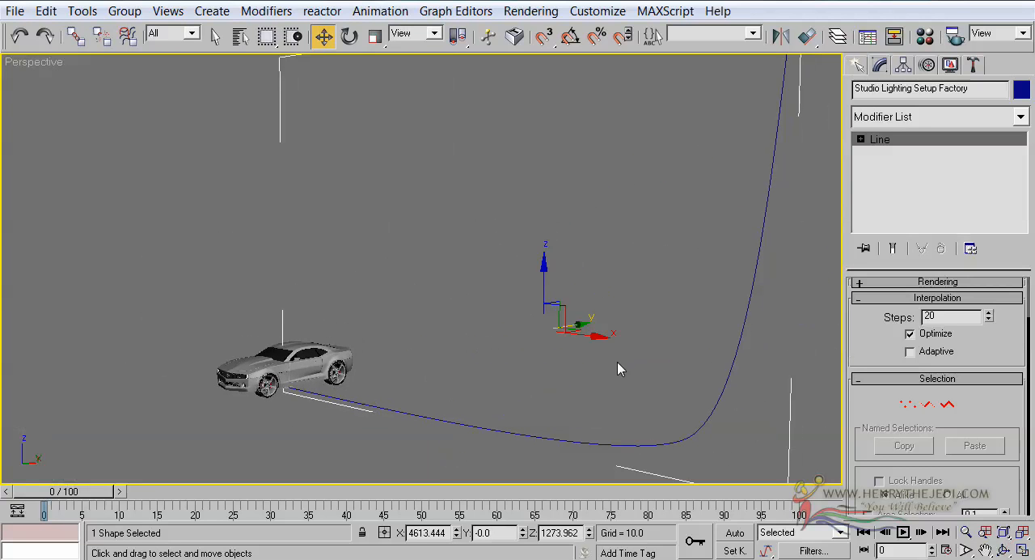
{"action": "left_click", "coordinate": [1003, 550]}
{"action": "left_click_drag", "start_coordinate": [615, 340], "coordinate": [442, 300]}
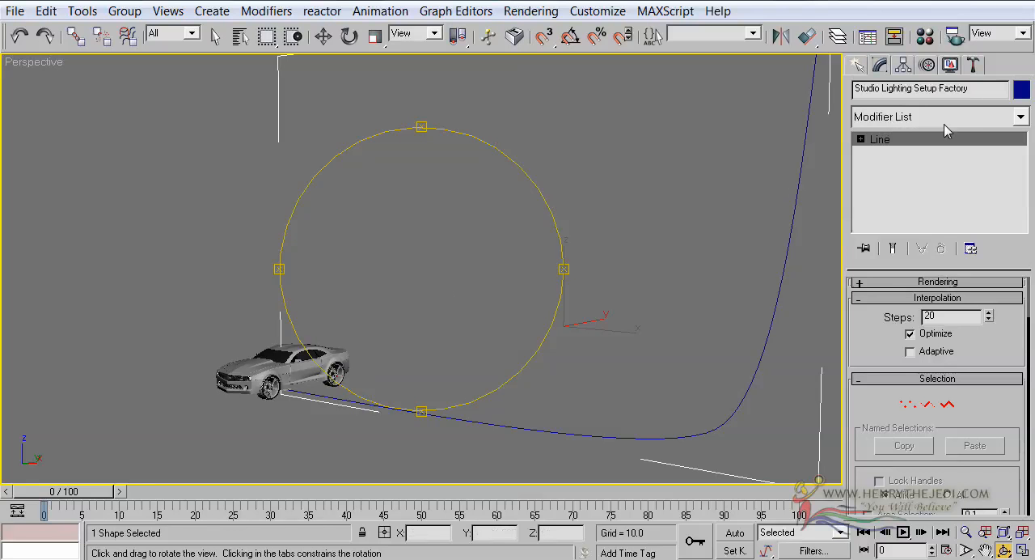
Step: Apply a Lathe modifier to the Studio Lighting Setup Factory spline and inspect the revolved shape
{"action": "left_click", "coordinate": [1020, 116]}
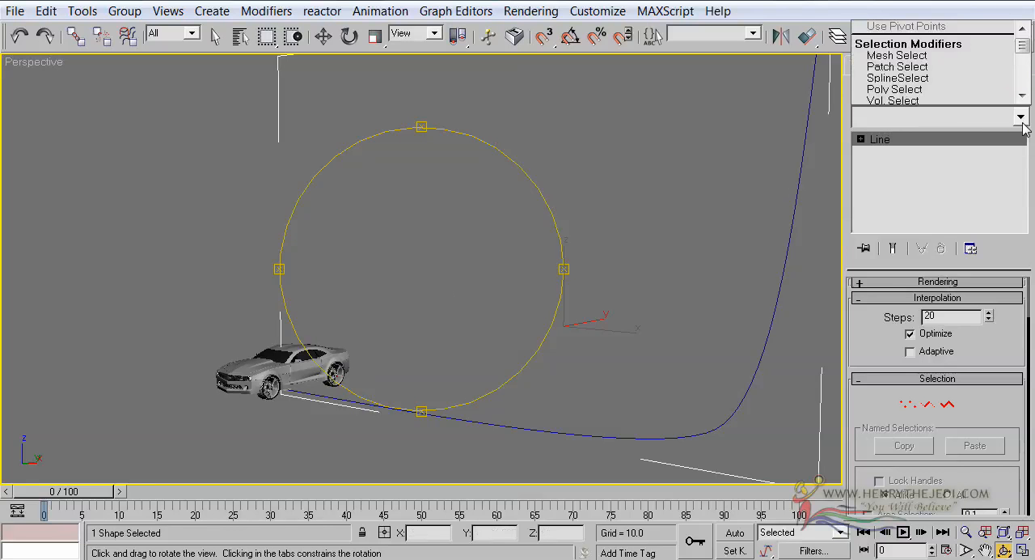
{"action": "left_click", "coordinate": [1022, 52]}
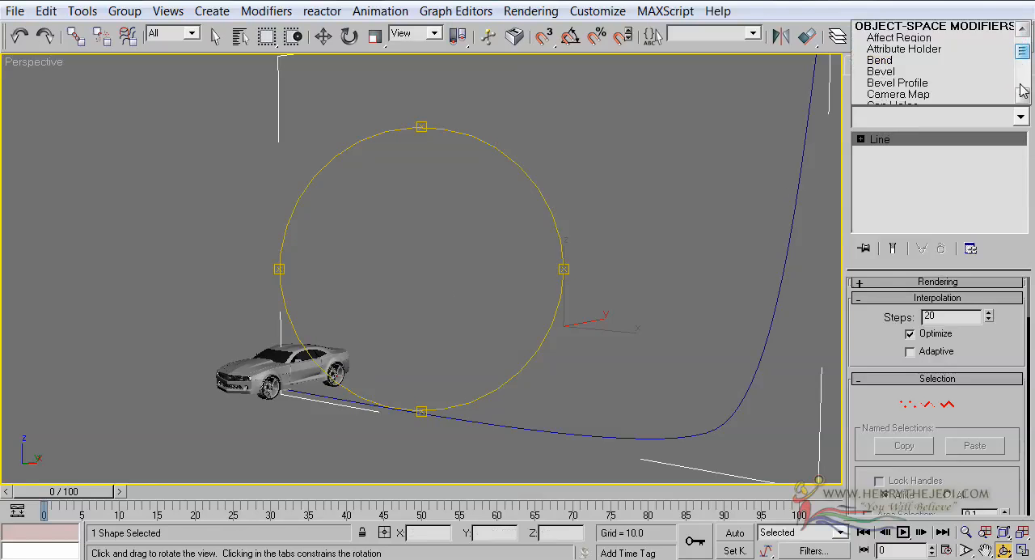
{"action": "left_click", "coordinate": [1022, 94]}
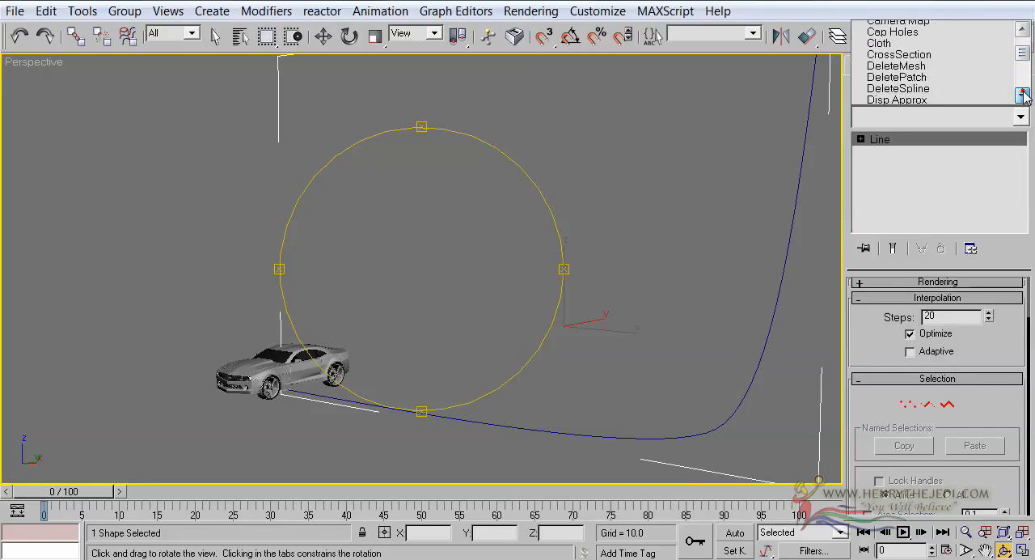
{"action": "left_click_drag", "start_coordinate": [1023, 56], "coordinate": [1025, 66]}
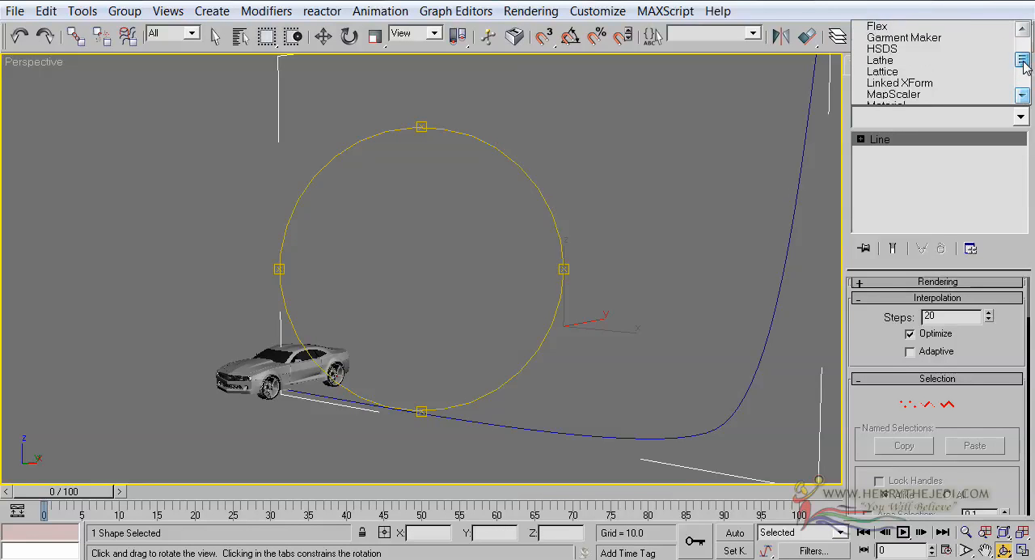
{"action": "left_click", "coordinate": [934, 62]}
{"action": "left_click_drag", "start_coordinate": [539, 301], "coordinate": [391, 301]}
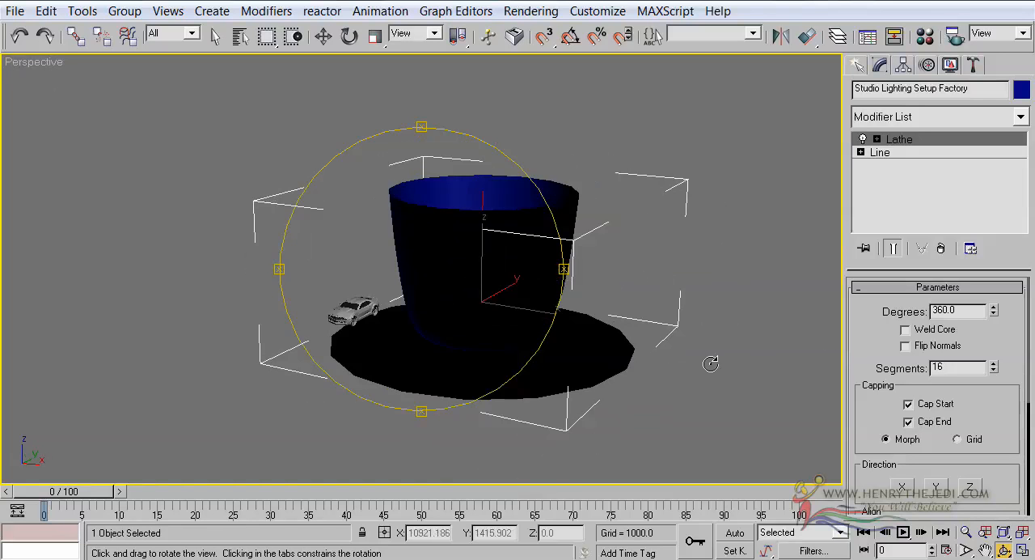
Step: Set the Lathe of the backdrop to 180 degrees with Weld Core and Flip Normals enabled
{"action": "middle_click_drag", "start_coordinate": [676, 298], "coordinate": [613, 296]}
{"action": "scroll", "coordinate": [613, 296], "scroll_direction": "up", "scroll_amount": 3}
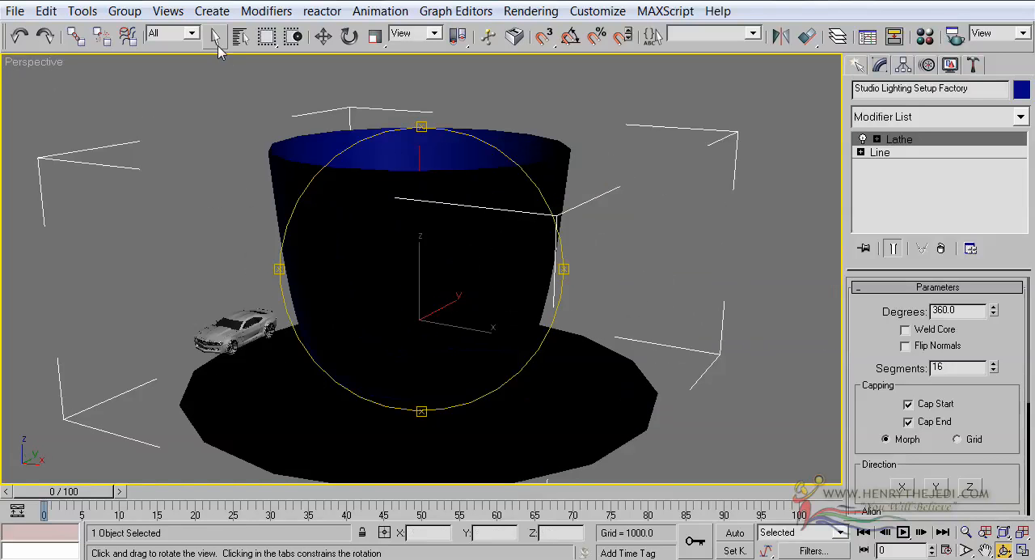
{"action": "left_click", "coordinate": [215, 36]}
{"action": "middle_click_drag", "start_coordinate": [506, 279], "coordinate": [532, 265]}
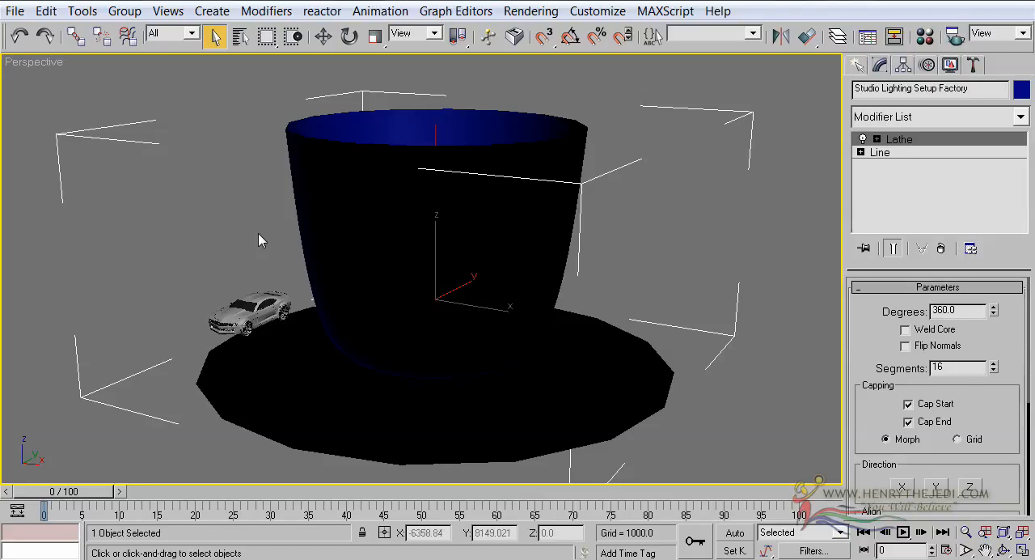
{"action": "double_click", "coordinate": [963, 311]}
{"action": "type", "text": "180"}
{"action": "key", "text": "Return"}
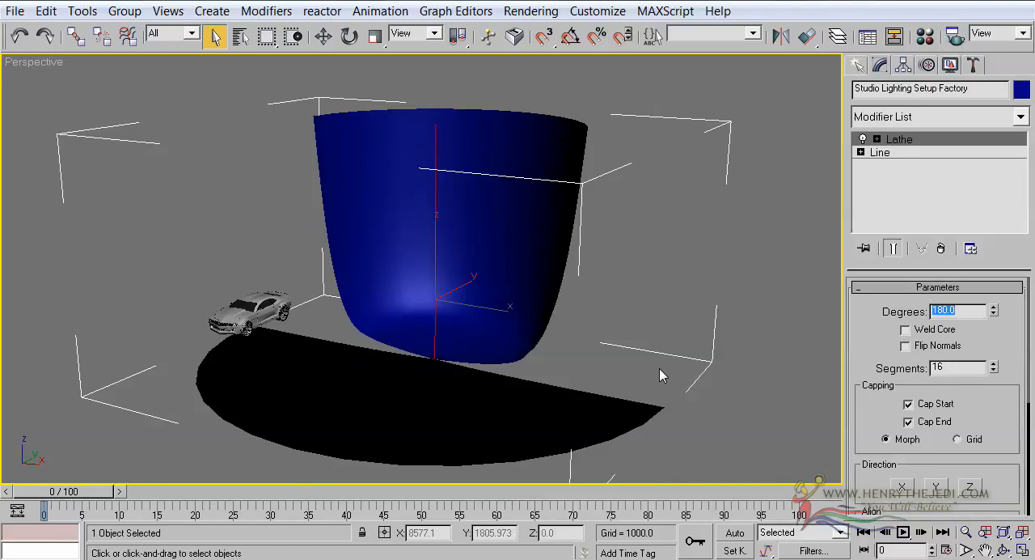
{"action": "left_click", "coordinate": [939, 330]}
{"action": "left_click", "coordinate": [937, 345]}
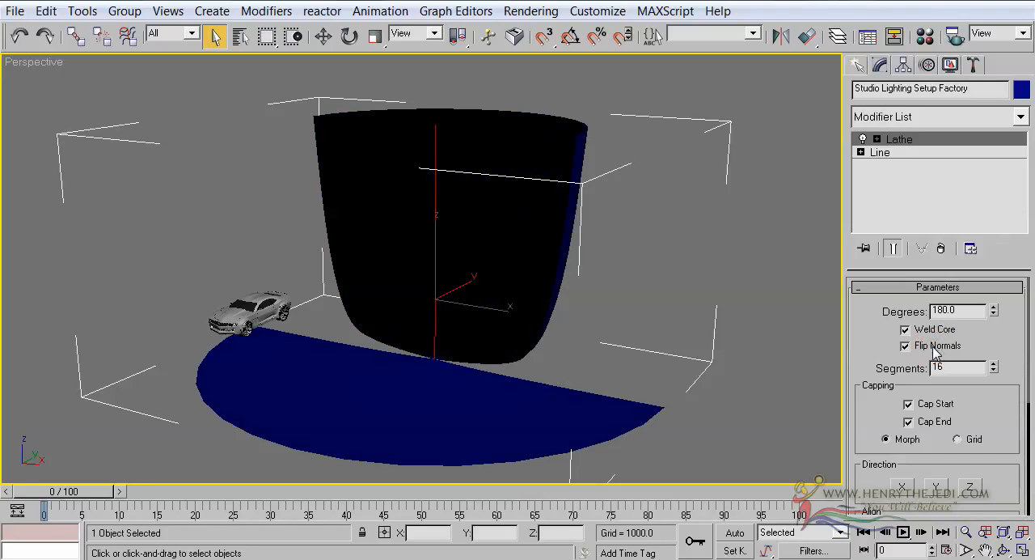
Step: Try the X, Y and Z directions for the Lathe and set the direction back to Y
{"action": "scroll", "coordinate": [860, 368], "scroll_direction": "down", "scroll_amount": 3}
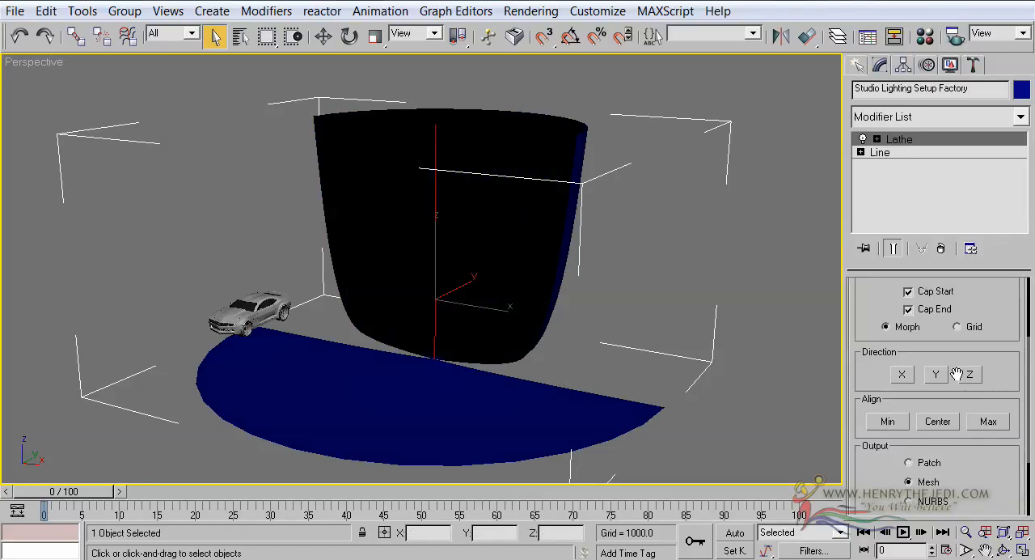
{"action": "left_click", "coordinate": [900, 376]}
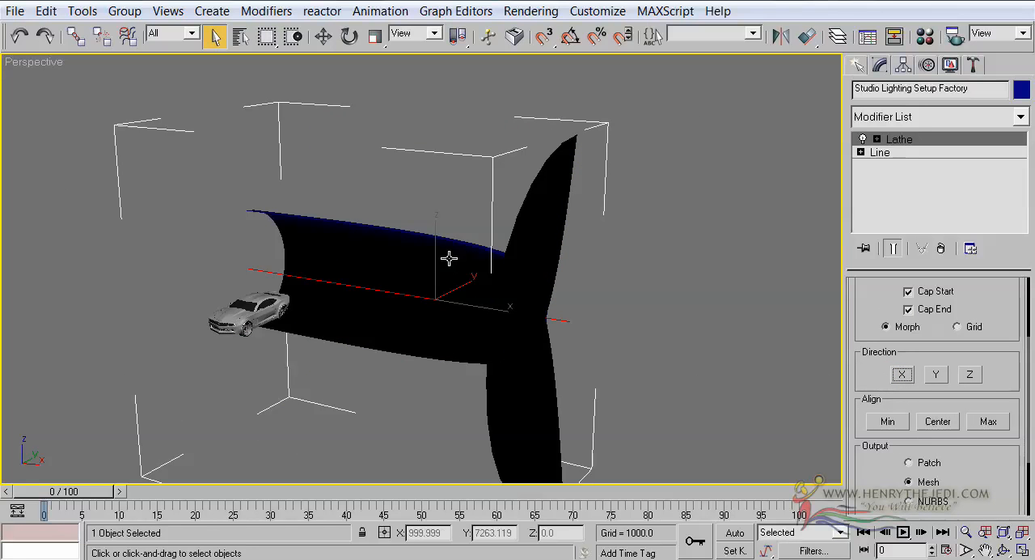
{"action": "left_click", "coordinate": [936, 375]}
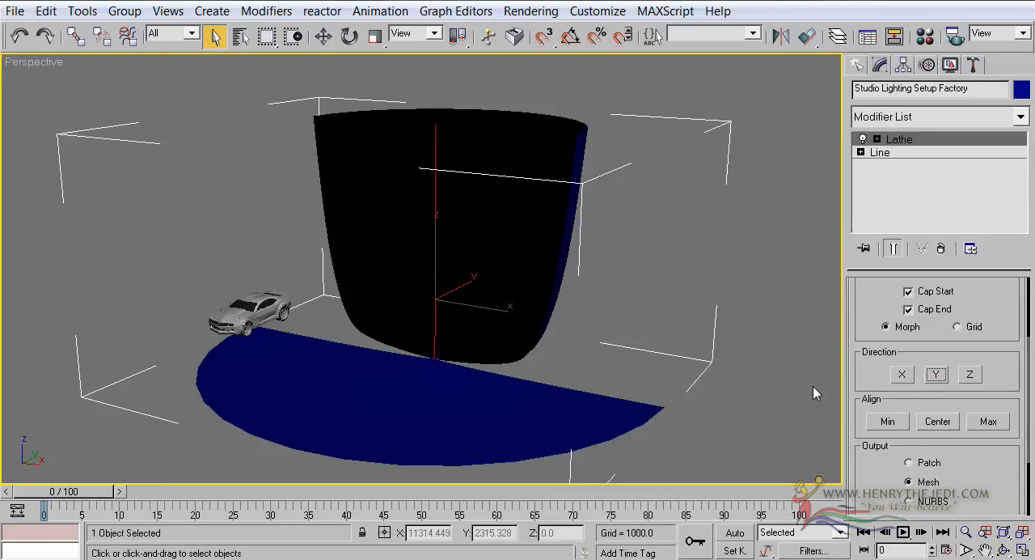
{"action": "left_click", "coordinate": [969, 374]}
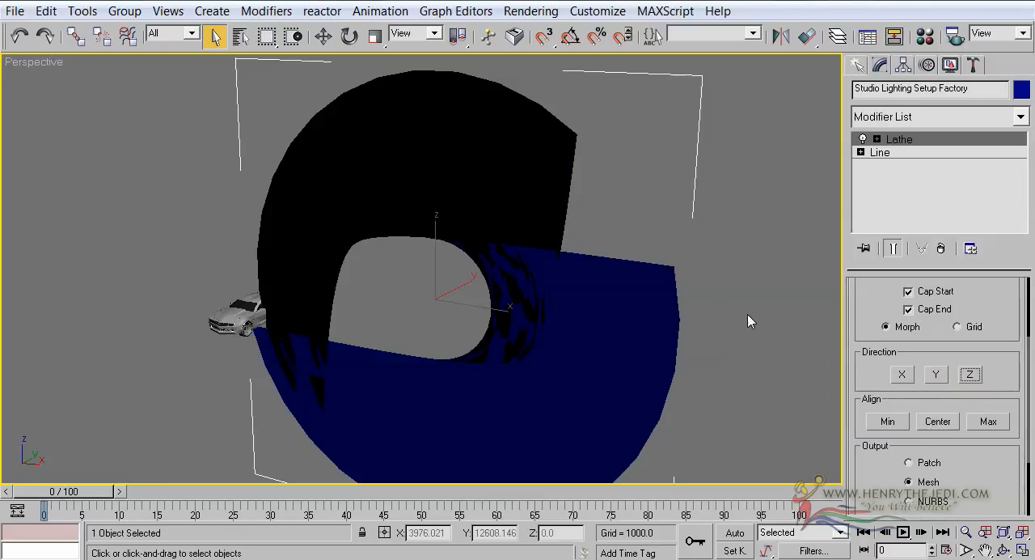
{"action": "left_click", "coordinate": [1003, 550]}
{"action": "left_click_drag", "start_coordinate": [335, 261], "coordinate": [372, 243]}
{"action": "left_click", "coordinate": [215, 36]}
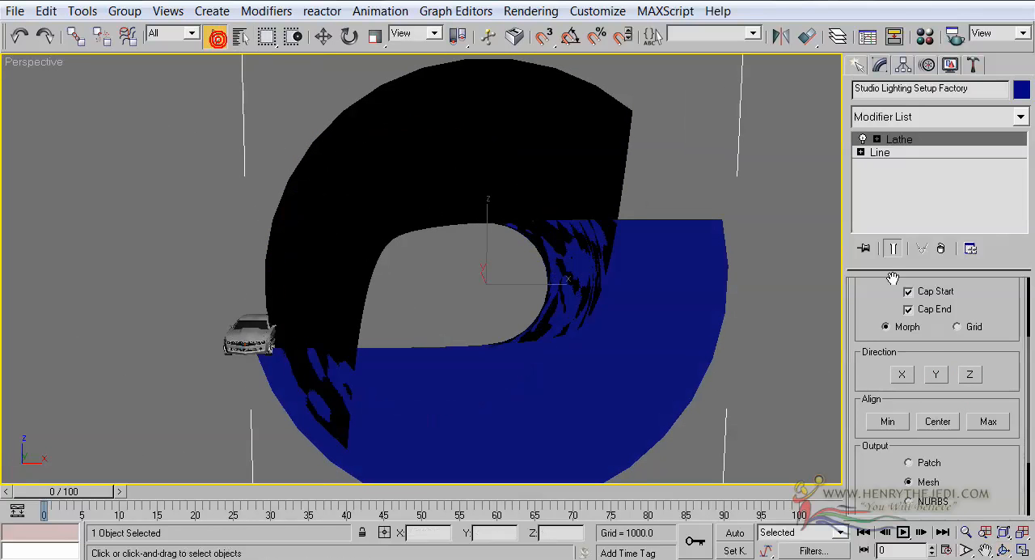
{"action": "left_click", "coordinate": [936, 374]}
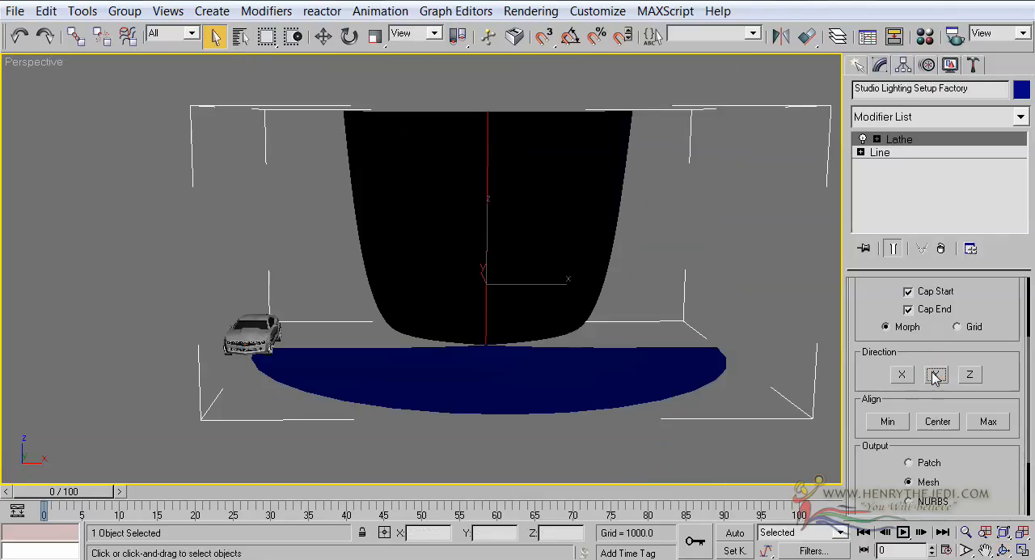
Step: Align the Lathe axis to Min and inspect how the backdrop wraps around the car
{"action": "left_click", "coordinate": [1004, 551]}
{"action": "left_click_drag", "start_coordinate": [461, 207], "coordinate": [421, 217]}
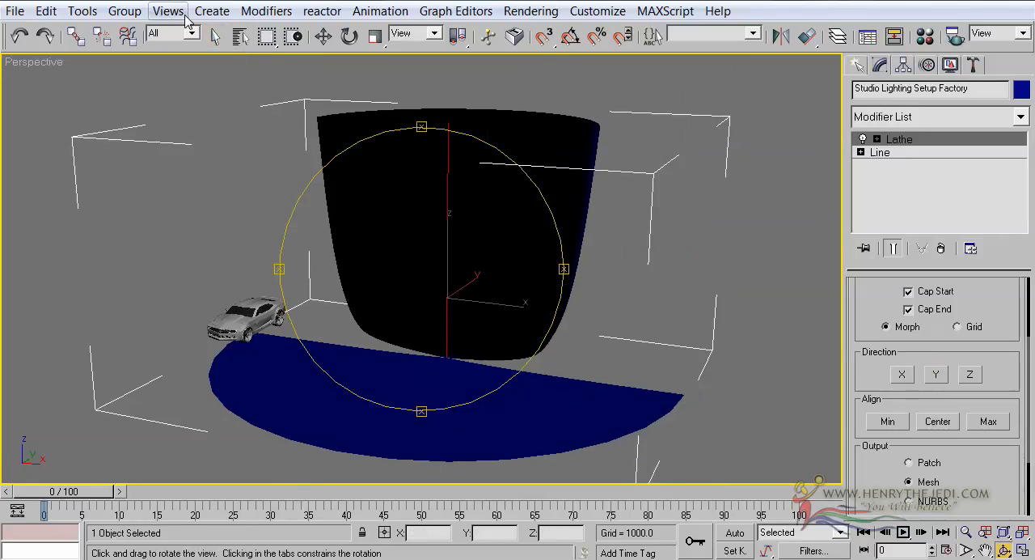
{"action": "left_click", "coordinate": [217, 36]}
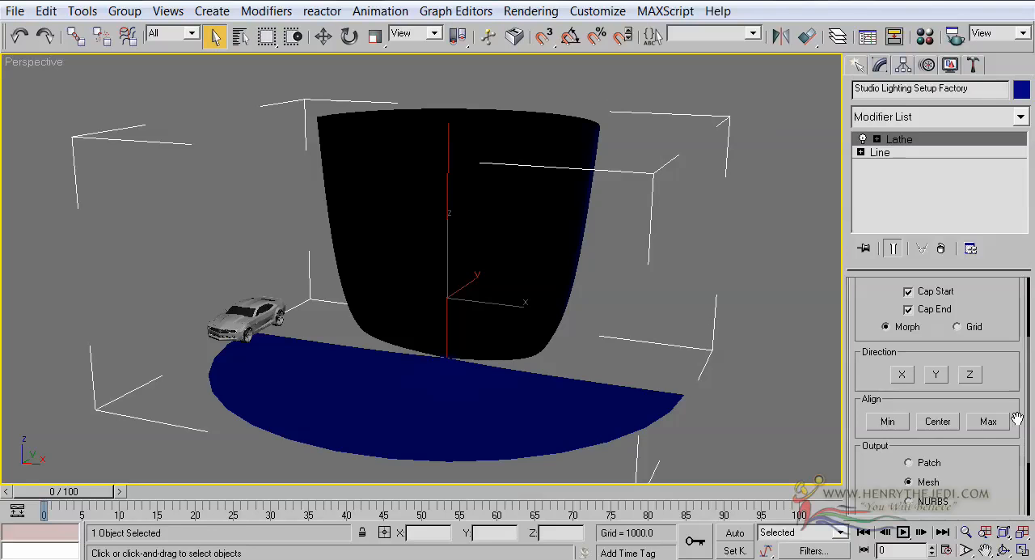
{"action": "left_click", "coordinate": [887, 421]}
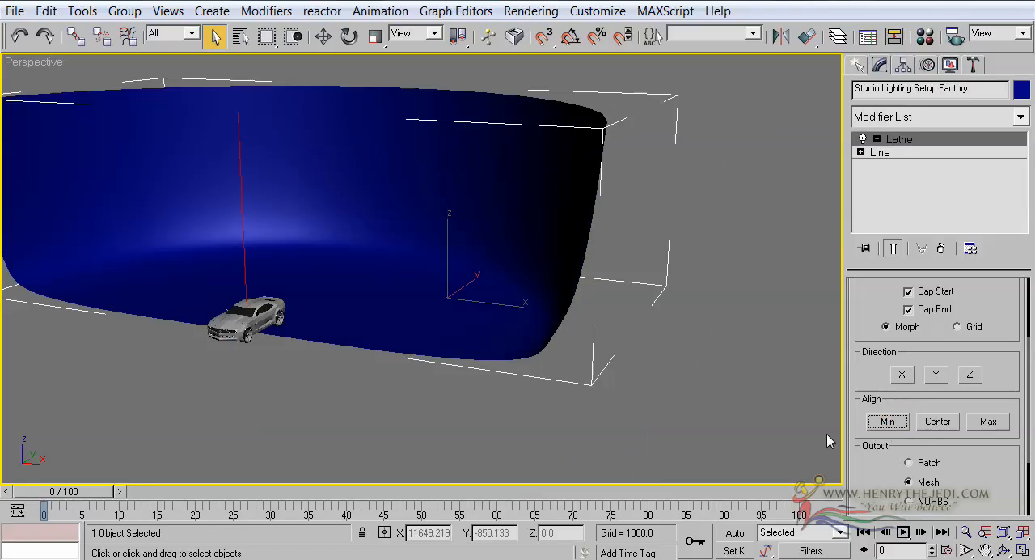
{"action": "left_click", "coordinate": [871, 421]}
{"action": "left_click", "coordinate": [1006, 551]}
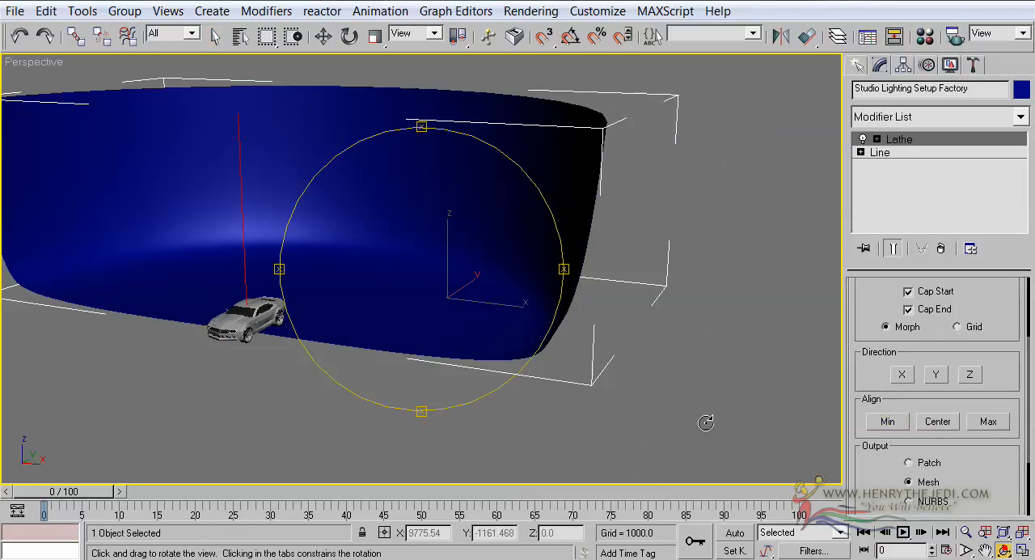
{"action": "left_click_drag", "start_coordinate": [485, 301], "coordinate": [300, 171]}
Step: Move the backdrop along Y to about -2233.5 in the Top view so its floor extends in front of the car
{"action": "left_click", "coordinate": [323, 38]}
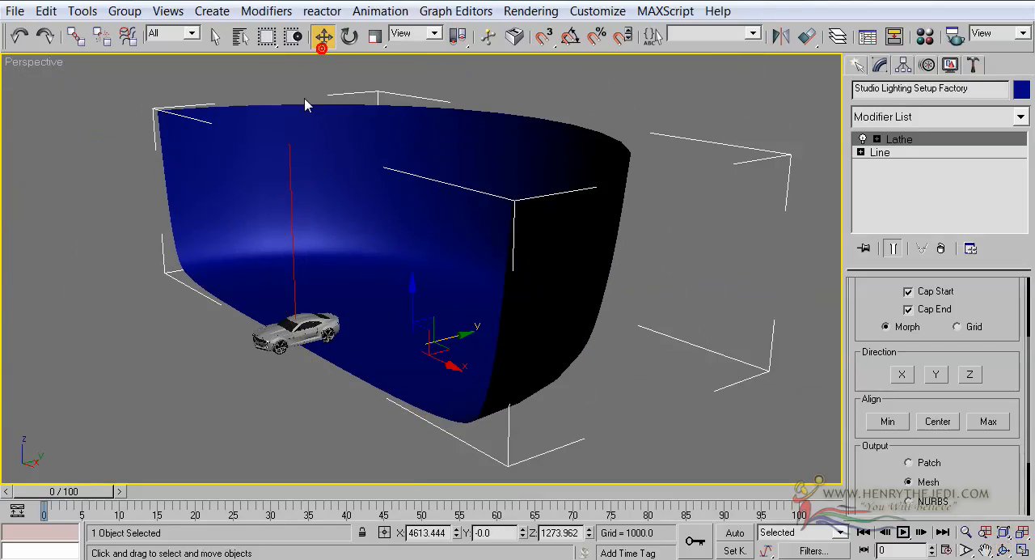
{"action": "left_click", "coordinate": [1024, 550]}
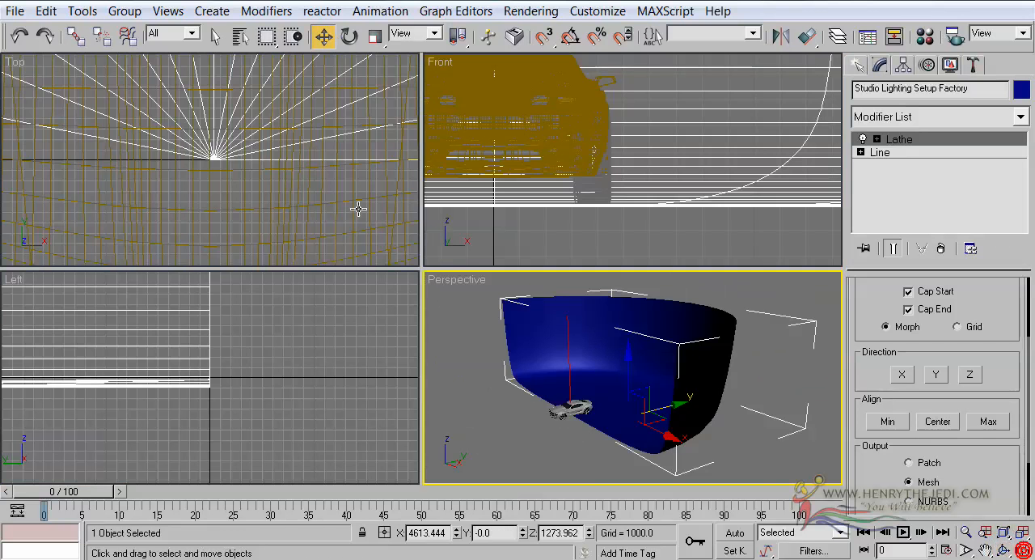
{"action": "middle_click", "coordinate": [265, 171]}
{"action": "scroll", "coordinate": [265, 170], "scroll_direction": "down", "scroll_amount": 15}
{"action": "scroll", "coordinate": [266, 170], "scroll_direction": "up", "scroll_amount": 5}
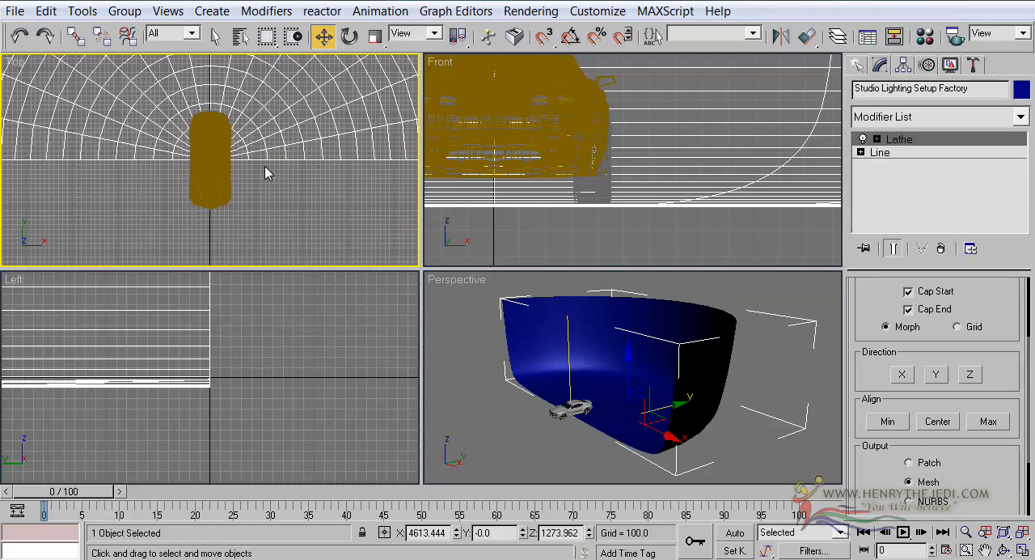
{"action": "scroll", "coordinate": [265, 177], "scroll_direction": "down", "scroll_amount": 5}
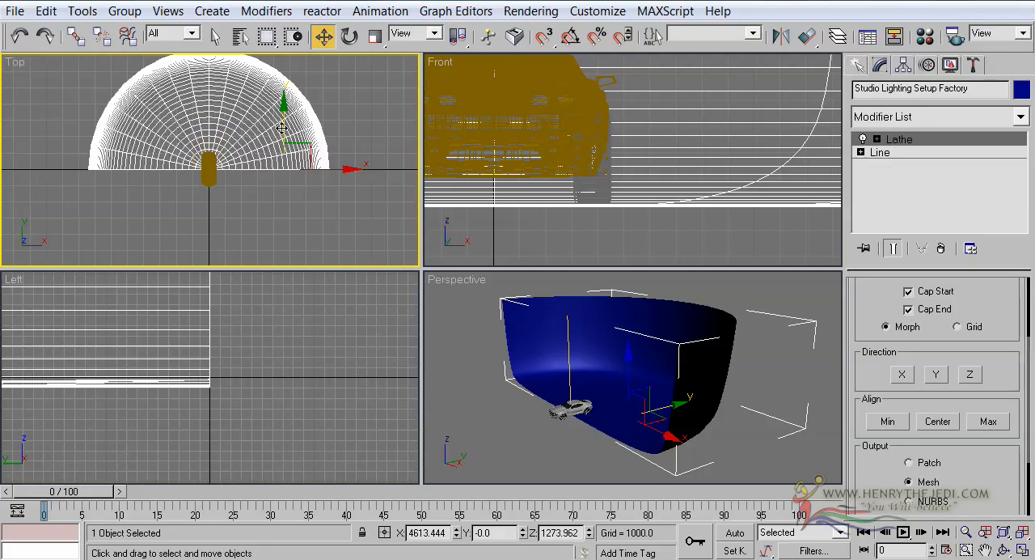
{"action": "left_click_drag", "start_coordinate": [281, 128], "coordinate": [283, 159]}
{"action": "right_click", "coordinate": [729, 361]}
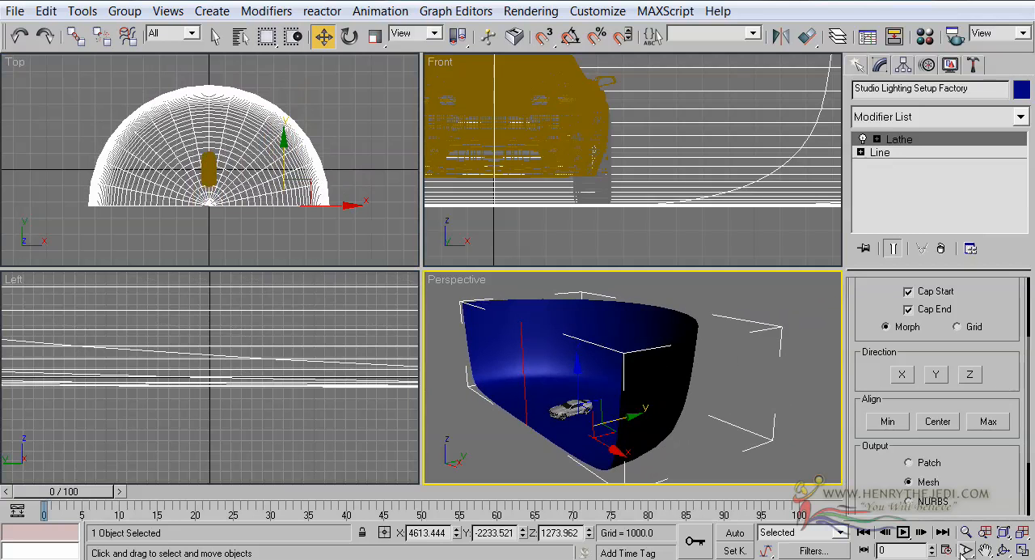
Step: Examine the car against the backdrop in the maximized Perspective view, checking up close how the tyres meet the floor
{"action": "left_click", "coordinate": [1022, 549]}
{"action": "left_click", "coordinate": [1004, 550]}
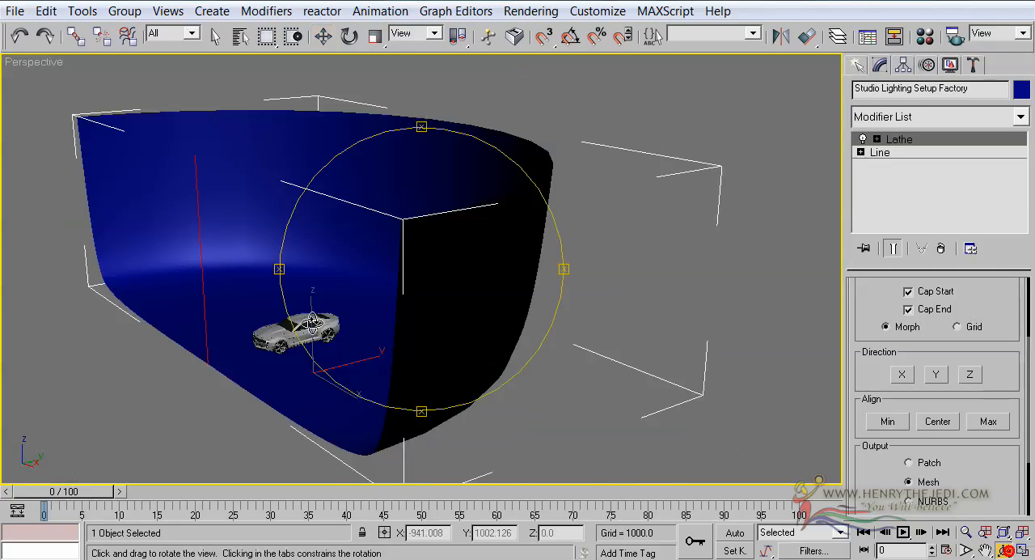
{"action": "left_click_drag", "start_coordinate": [366, 338], "coordinate": [415, 325]}
{"action": "middle_click_drag", "start_coordinate": [352, 363], "coordinate": [518, 267]}
{"action": "scroll", "coordinate": [517, 267], "scroll_direction": "up", "scroll_amount": 6}
{"action": "scroll", "coordinate": [505, 313], "scroll_direction": "up", "scroll_amount": 4}
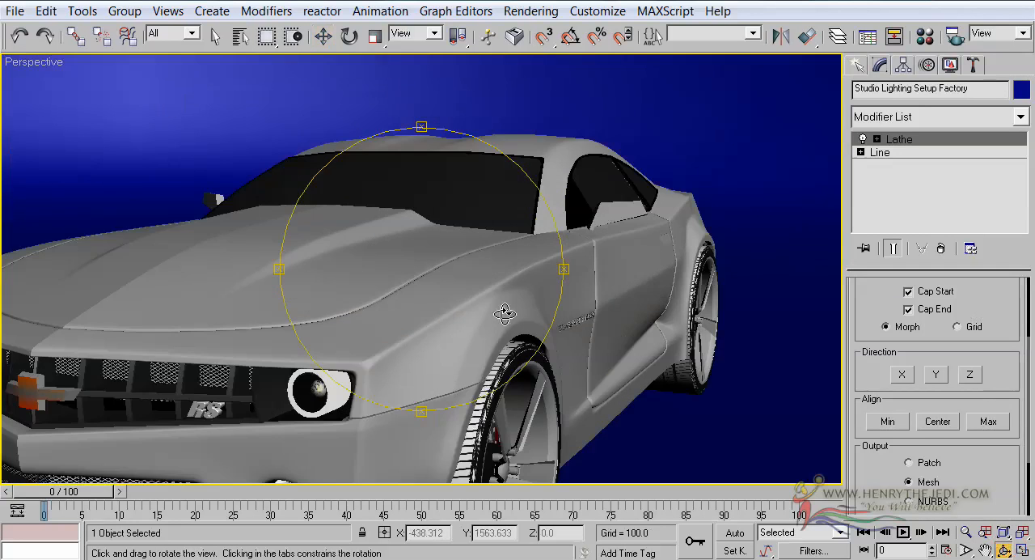
{"action": "middle_click_drag", "start_coordinate": [433, 425], "coordinate": [444, 307]}
{"action": "mouse_move", "coordinate": [445, 307]}
{"action": "left_mouse_down"}
{"action": "mouse_move", "coordinate": [458, 296]}
{"action": "mouse_move", "coordinate": [441, 307]}
{"action": "left_mouse_up"}
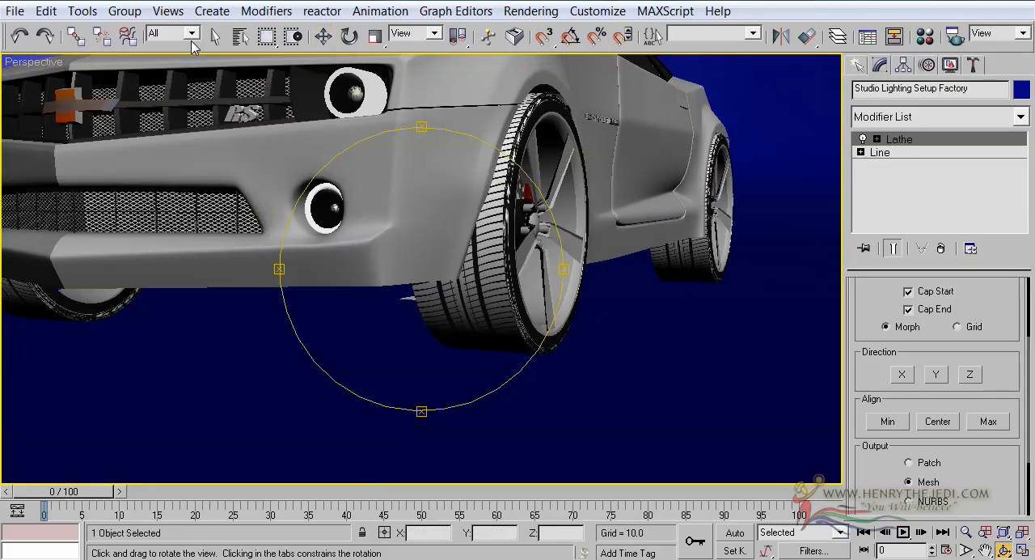
Step: Raise the backdrop to a Z position of 1290.651 and check the floor contact under the tyres
{"action": "left_click", "coordinate": [323, 36]}
{"action": "scroll", "coordinate": [522, 298], "scroll_direction": "down", "scroll_amount": 8}
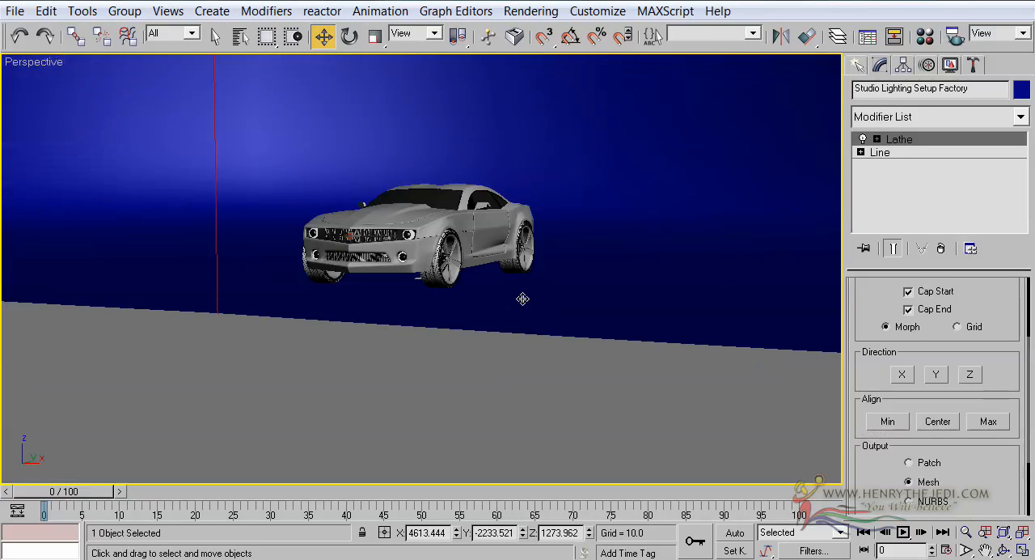
{"action": "scroll", "coordinate": [522, 298], "scroll_direction": "up", "scroll_amount": 8}
{"action": "scroll", "coordinate": [518, 289], "scroll_direction": "down", "scroll_amount": 7}
{"action": "scroll", "coordinate": [519, 289], "scroll_direction": "down", "scroll_amount": 10}
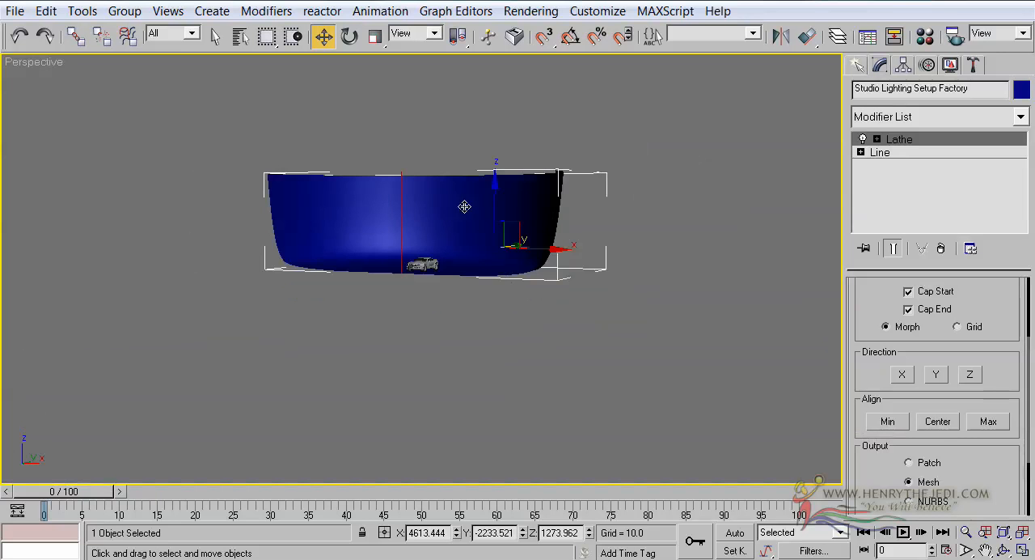
{"action": "scroll", "coordinate": [509, 217], "scroll_direction": "up", "scroll_amount": 12}
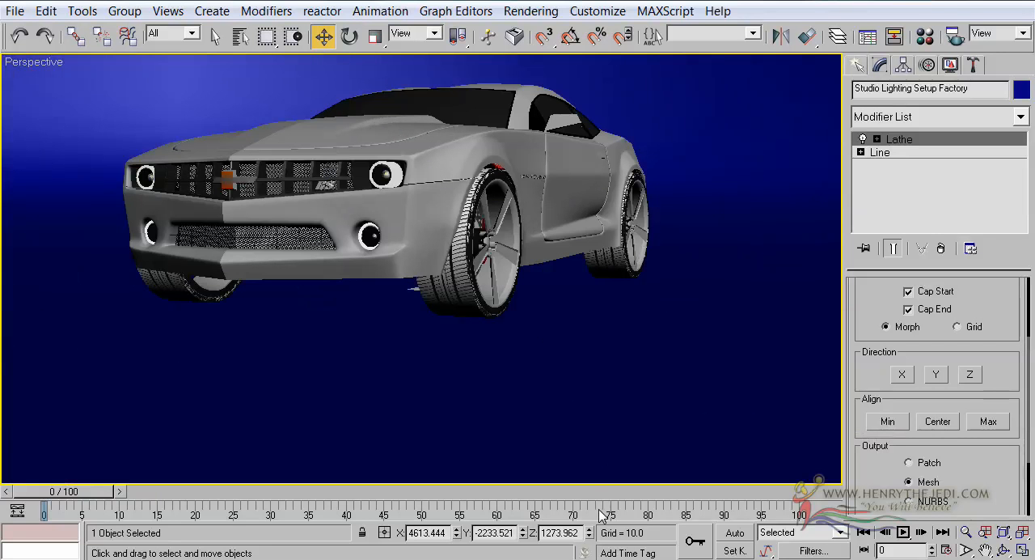
{"action": "left_click_drag", "start_coordinate": [588, 534], "coordinate": [592, 532]}
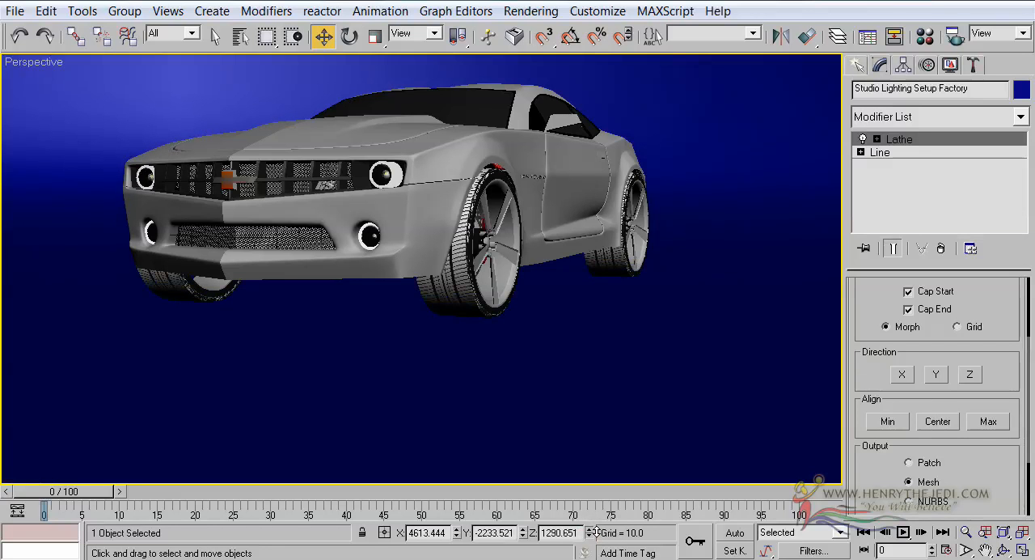
{"action": "left_click", "coordinate": [1002, 549]}
{"action": "left_click_drag", "start_coordinate": [518, 279], "coordinate": [491, 278]}
{"action": "scroll", "coordinate": [490, 279], "scroll_direction": "down", "scroll_amount": 4}
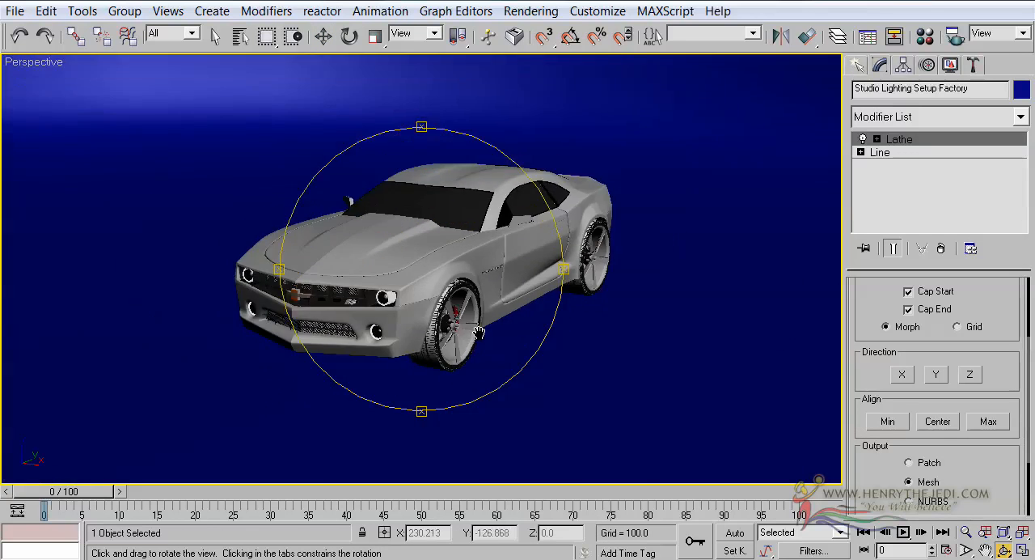
{"action": "scroll", "coordinate": [469, 323], "scroll_direction": "up", "scroll_amount": 7}
{"action": "scroll", "coordinate": [466, 322], "scroll_direction": "down", "scroll_amount": 8}
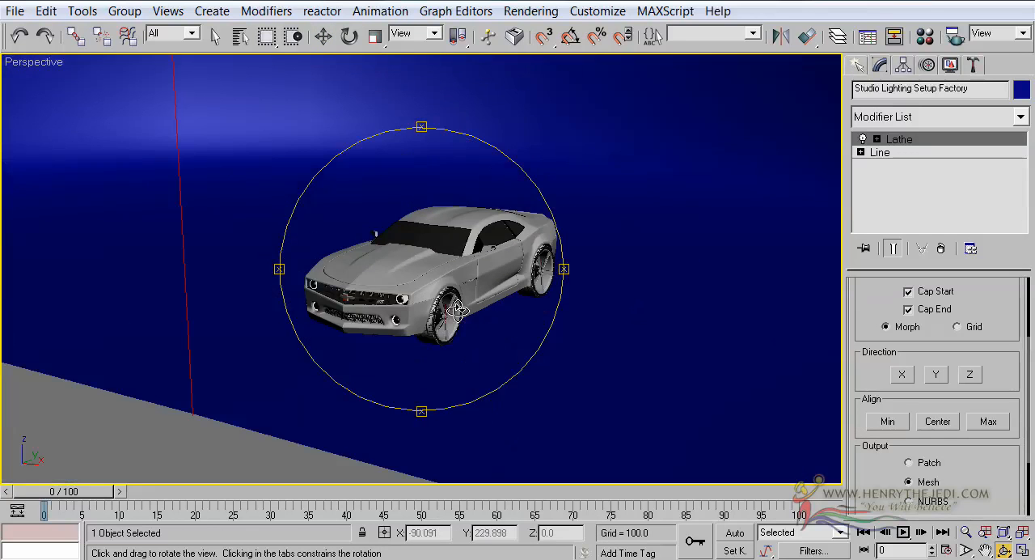
Step: Widen the backdrop's Line profile by moving its corner and upper-end vertices outward along X in the Front view, and return to the Lathe level
{"action": "left_click", "coordinate": [872, 153]}
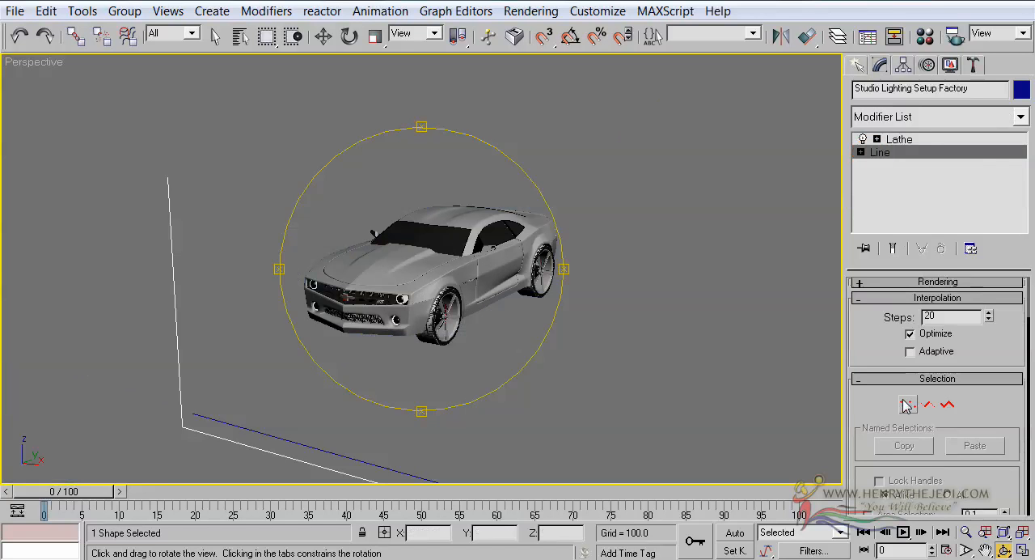
{"action": "left_click", "coordinate": [903, 400]}
{"action": "left_click", "coordinate": [1023, 549]}
{"action": "right_click", "coordinate": [537, 131]}
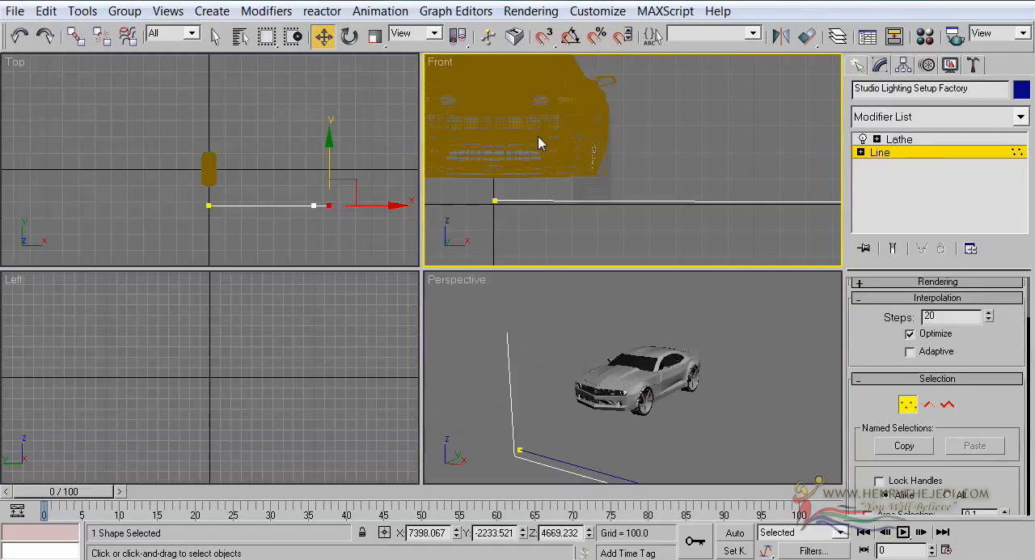
{"action": "scroll", "coordinate": [537, 131], "scroll_direction": "down", "scroll_amount": 5}
{"action": "scroll", "coordinate": [645, 148], "scroll_direction": "down", "scroll_amount": 4}
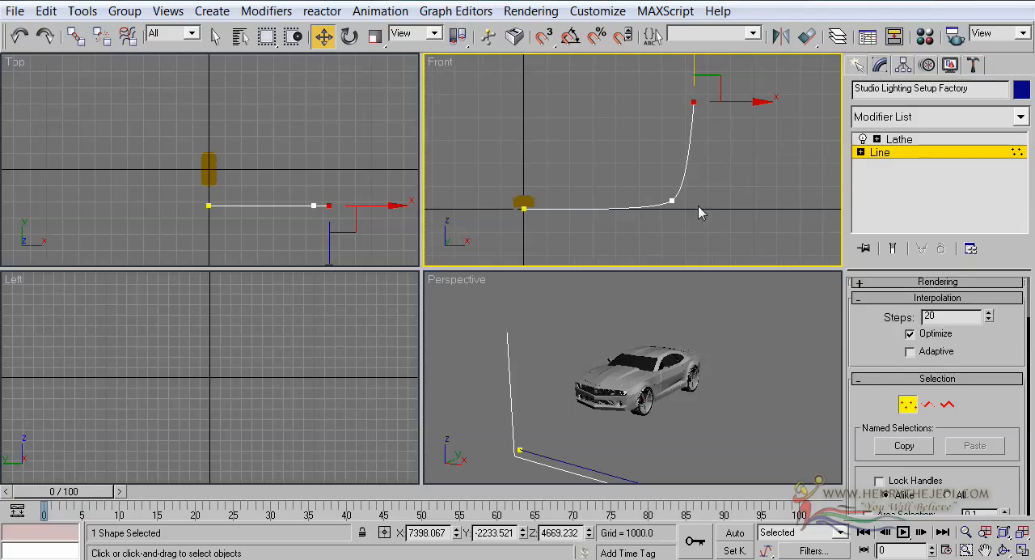
{"action": "left_click_drag", "start_coordinate": [499, 176], "coordinate": [557, 257]}
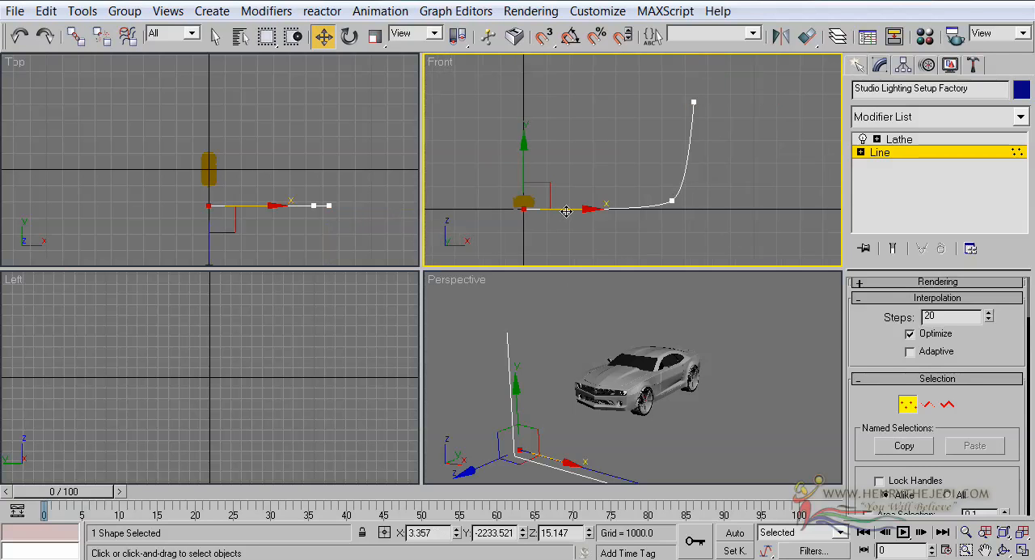
{"action": "left_click_drag", "start_coordinate": [734, 234], "coordinate": [620, 103]}
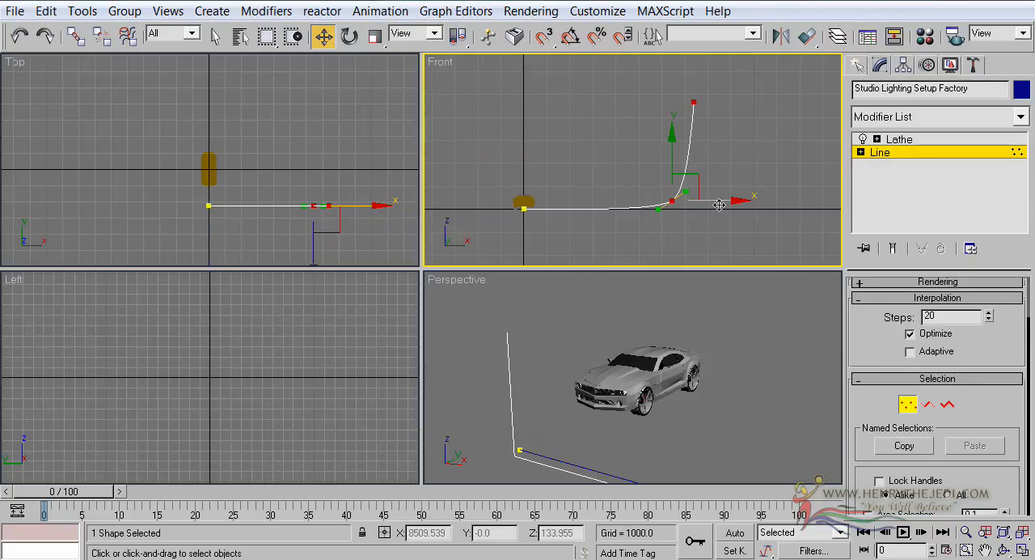
{"action": "left_click_drag", "start_coordinate": [726, 202], "coordinate": [811, 203]}
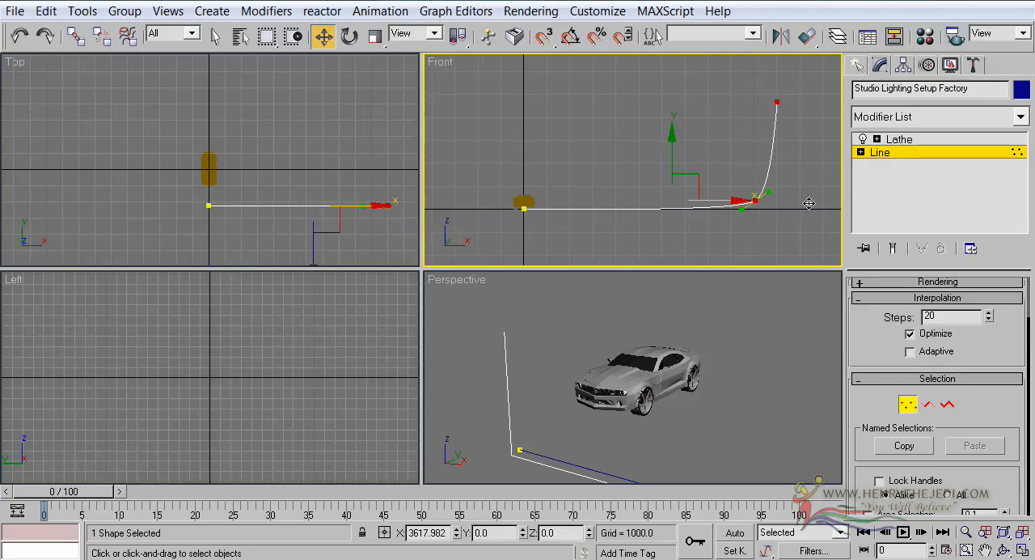
{"action": "left_click", "coordinate": [900, 153]}
{"action": "left_click", "coordinate": [897, 139]}
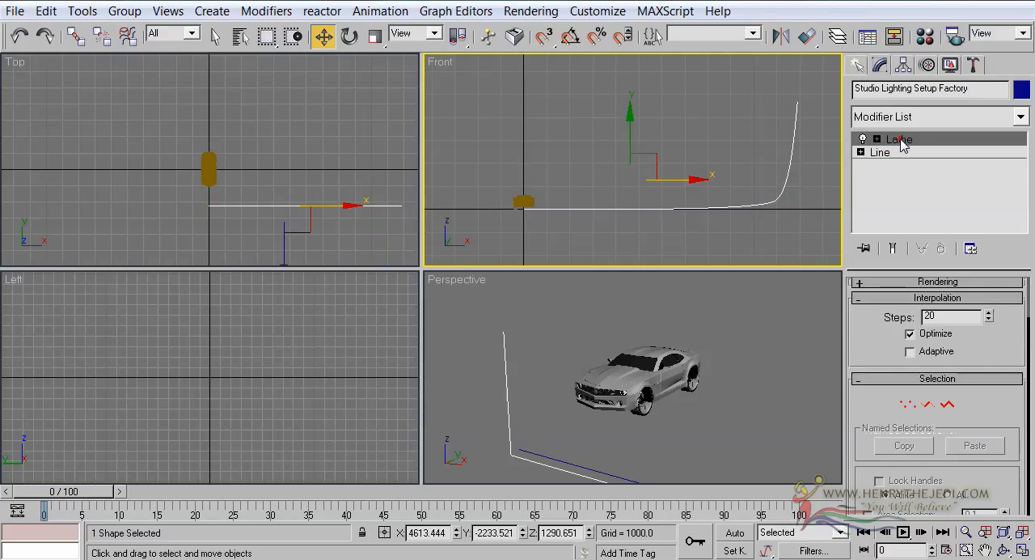
Step: Examine the widened backdrop around the car from several angles in the maximized Perspective view
{"action": "left_click", "coordinate": [716, 301]}
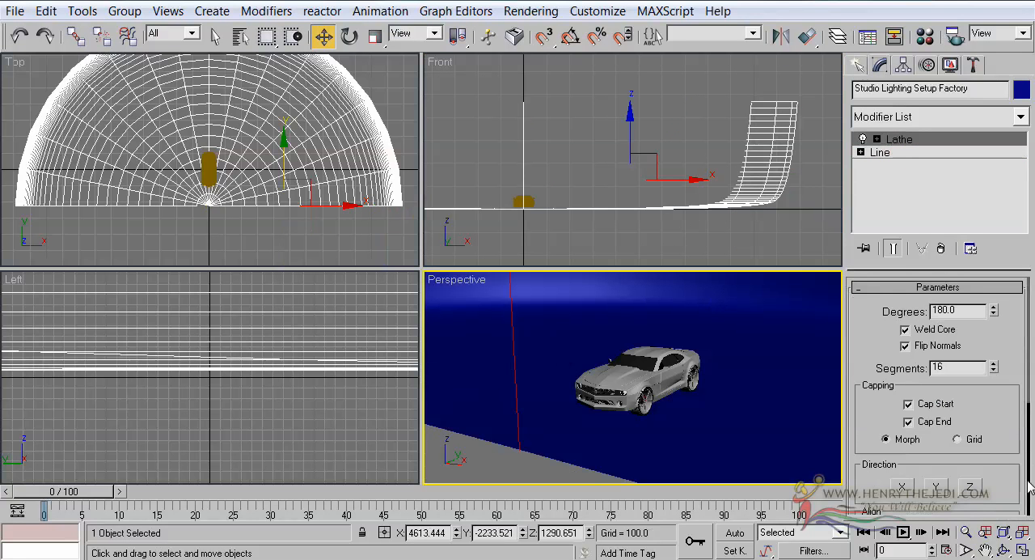
{"action": "left_click", "coordinate": [1023, 551]}
{"action": "left_click", "coordinate": [1003, 550]}
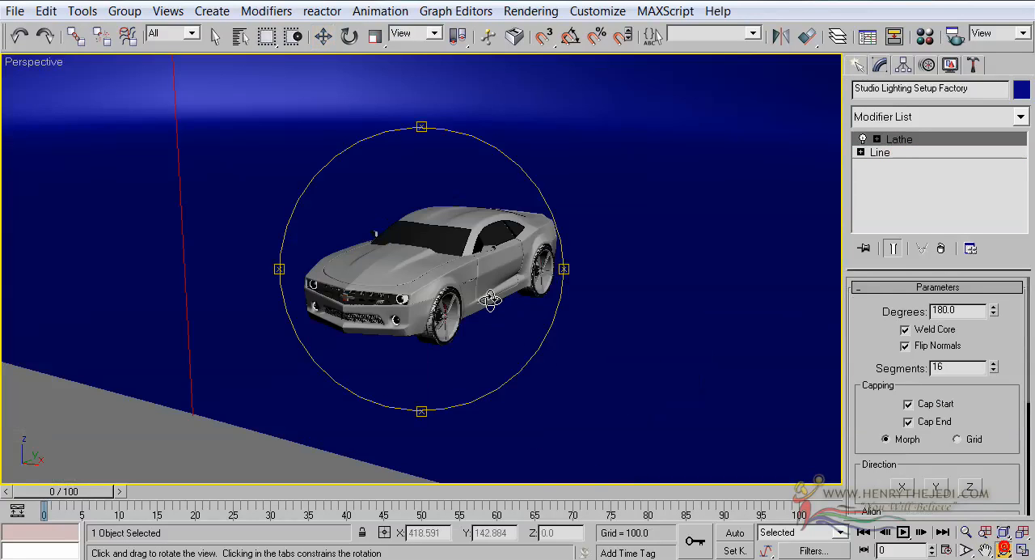
{"action": "left_click_drag", "start_coordinate": [490, 299], "coordinate": [396, 307]}
{"action": "scroll", "coordinate": [397, 308], "scroll_direction": "down", "scroll_amount": 5}
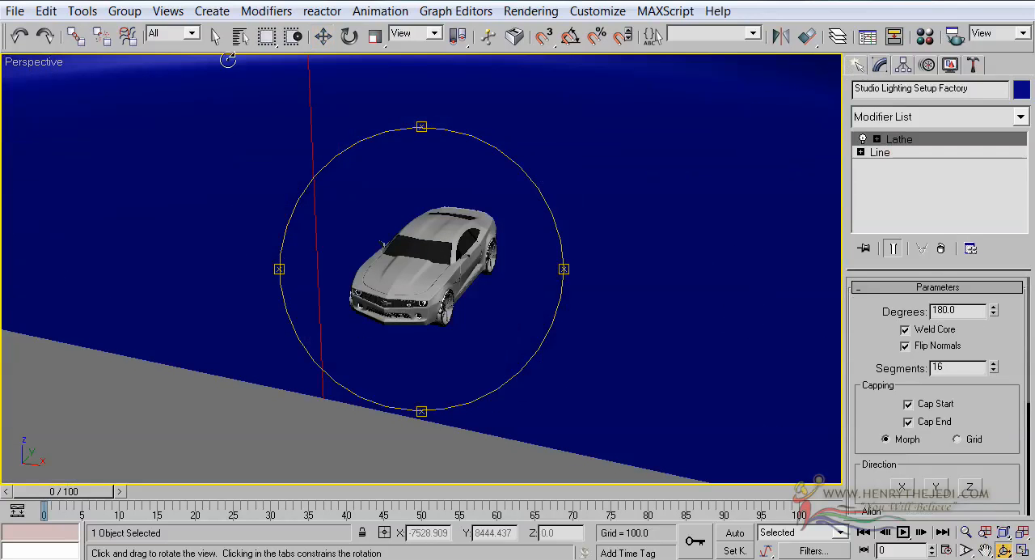
{"action": "left_click", "coordinate": [215, 35]}
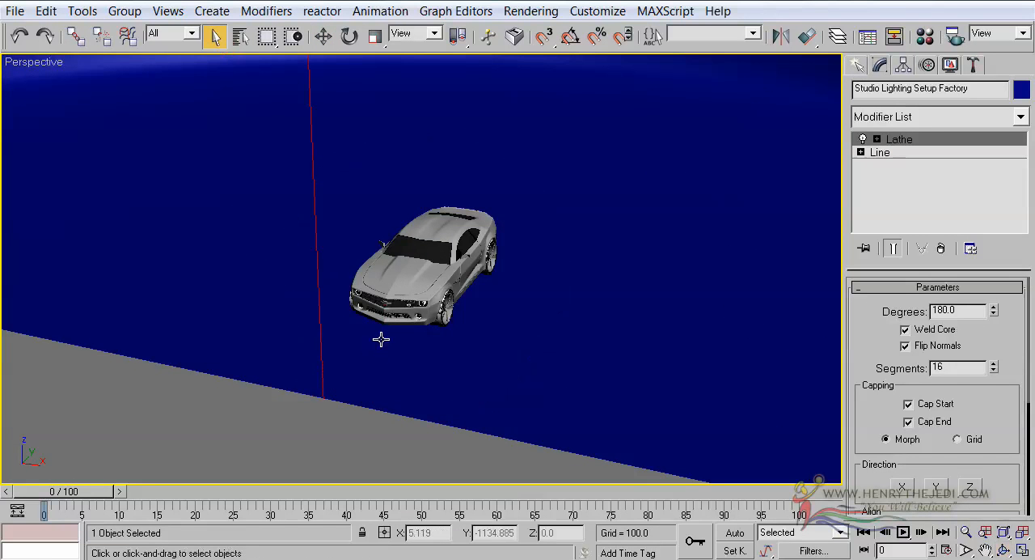
{"action": "scroll", "coordinate": [418, 281], "scroll_direction": "down", "scroll_amount": 5}
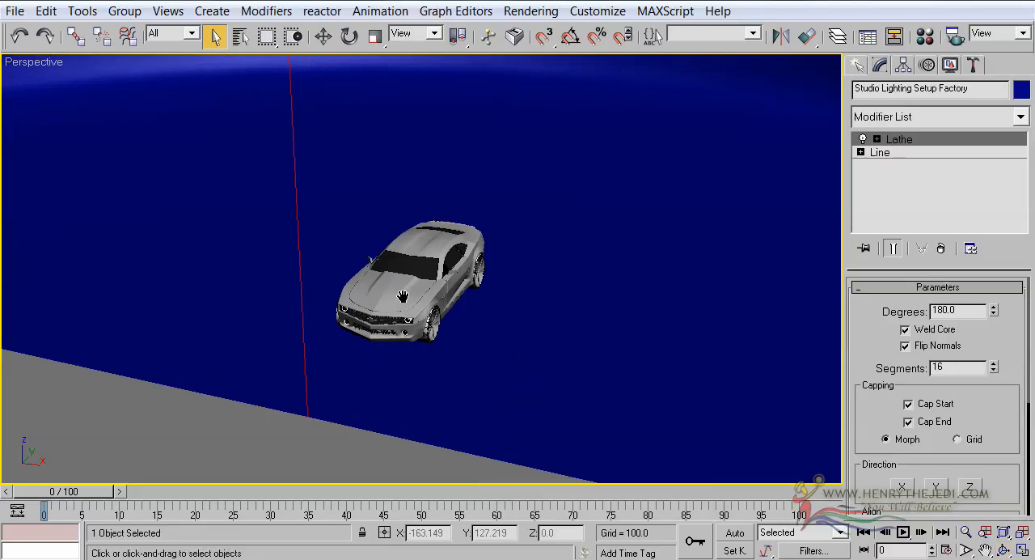
Step: Move the backdrop along Y to about -4206.5 in the Top view so its floor extends further in front of the car
{"action": "left_click", "coordinate": [323, 36]}
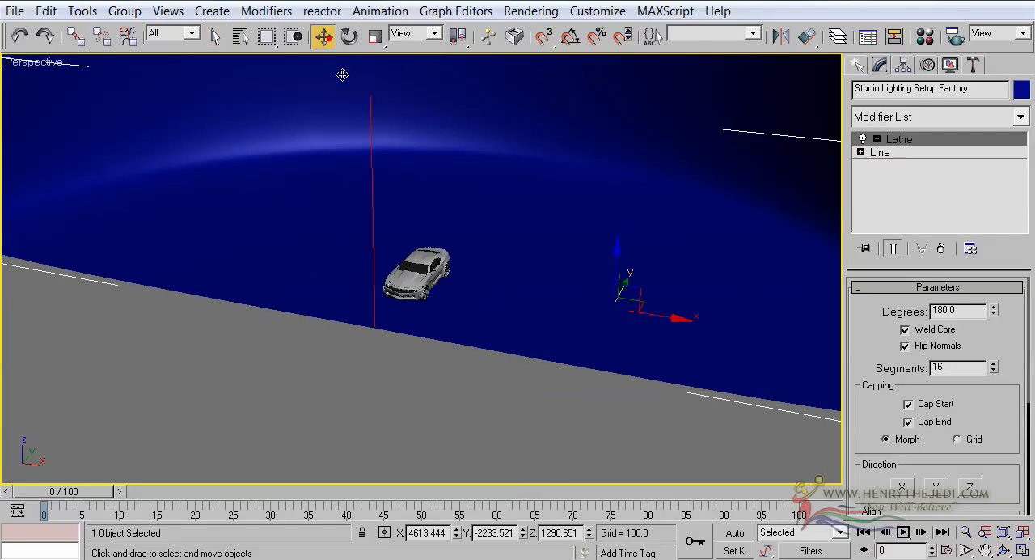
{"action": "left_click", "coordinate": [1025, 547]}
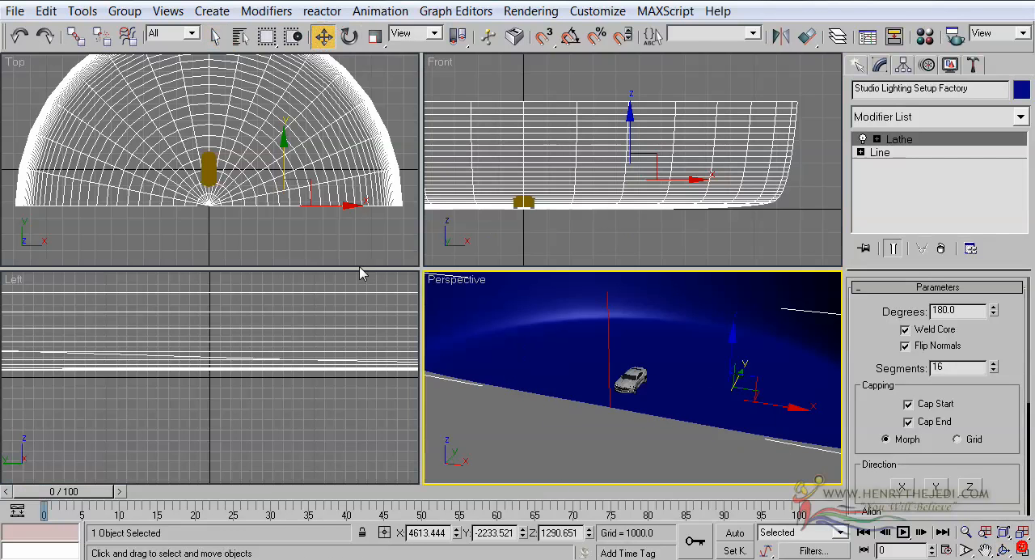
{"action": "left_click", "coordinate": [249, 205]}
{"action": "left_click_drag", "start_coordinate": [289, 116], "coordinate": [283, 187]}
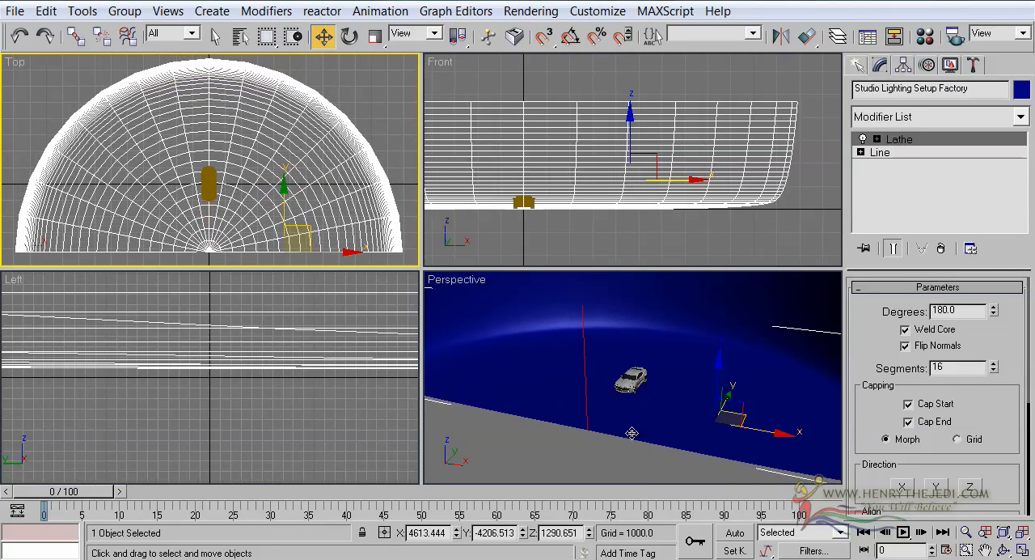
Step: Return to 3ds Max from the reference photo and set up a Plane primitive with 1 length and 1 width segment in the maximized Top view
{"action": "left_click", "coordinate": [1023, 550]}
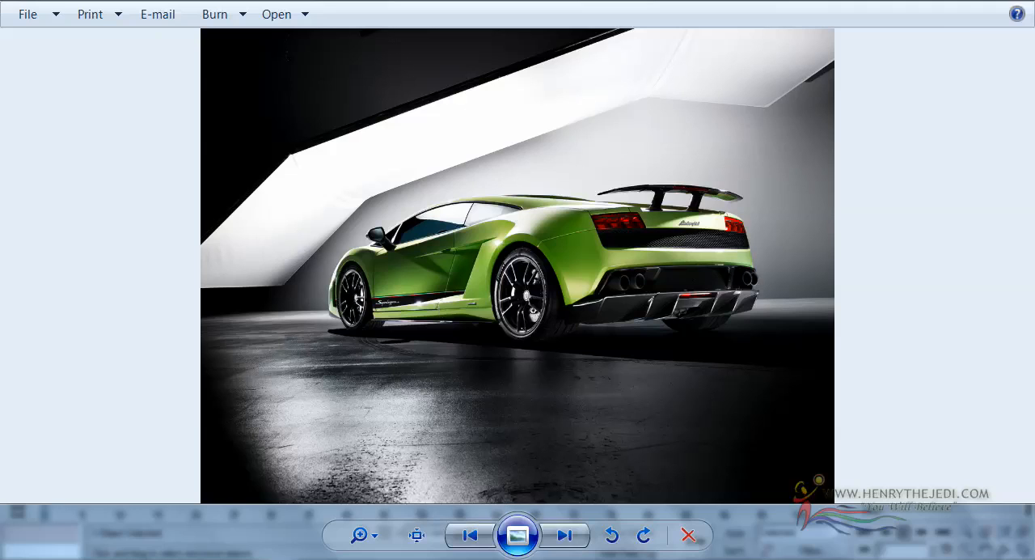
{"action": "key", "text": "alt+Tab"}
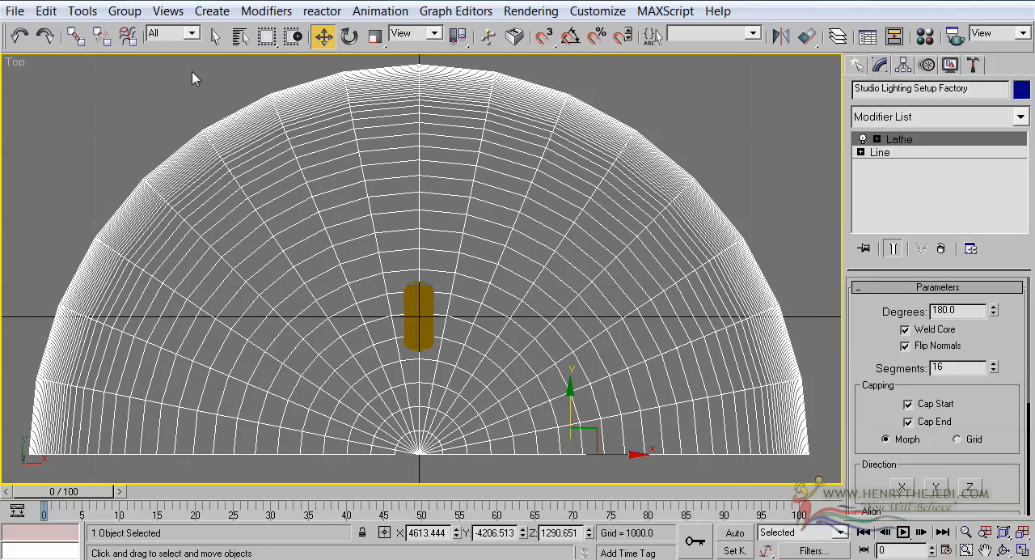
{"action": "left_click", "coordinate": [215, 36]}
{"action": "left_click", "coordinate": [858, 65]}
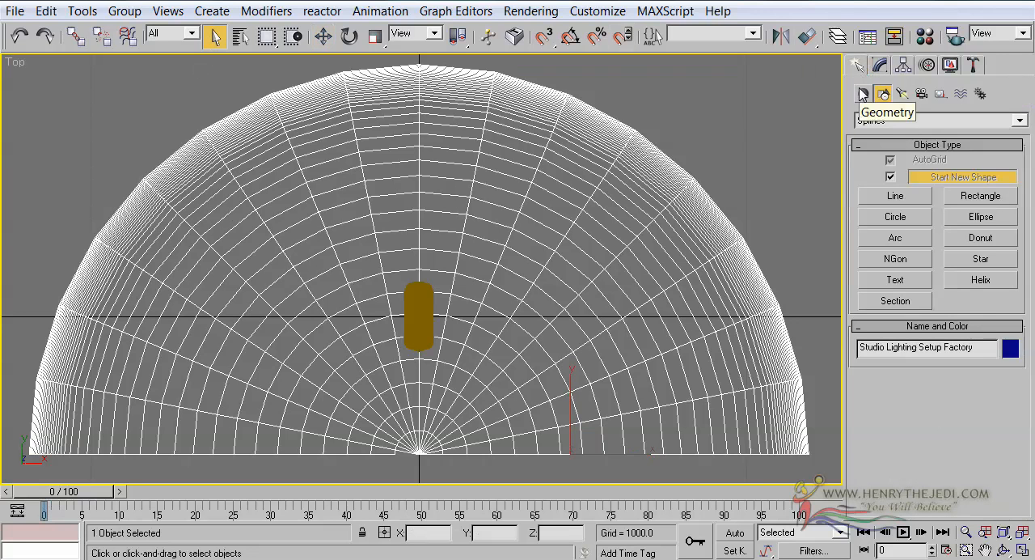
{"action": "left_click", "coordinate": [863, 93]}
{"action": "left_click", "coordinate": [982, 265]}
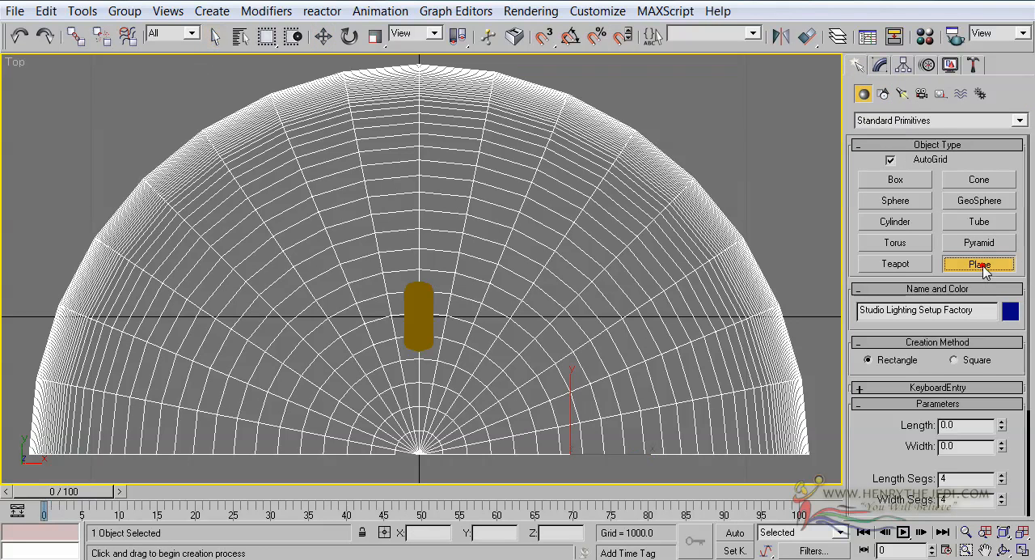
{"action": "scroll", "coordinate": [942, 449], "scroll_direction": "down", "scroll_amount": 5}
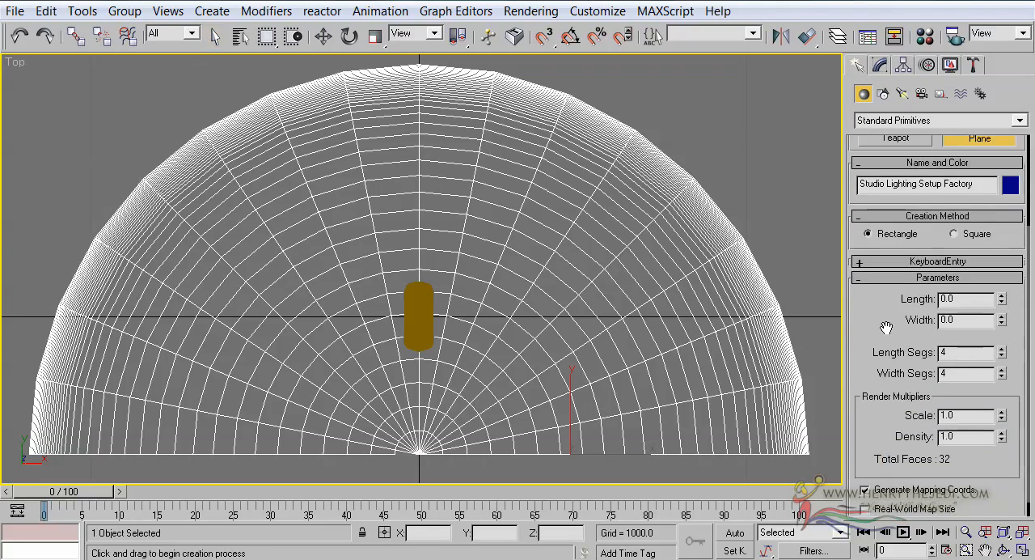
{"action": "right_click", "coordinate": [1003, 370]}
{"action": "right_click", "coordinate": [1003, 354]}
{"action": "right_click", "coordinate": [1003, 355]}
{"action": "right_click", "coordinate": [1002, 378]}
{"action": "scroll", "coordinate": [534, 213], "scroll_direction": "down", "scroll_amount": 3}
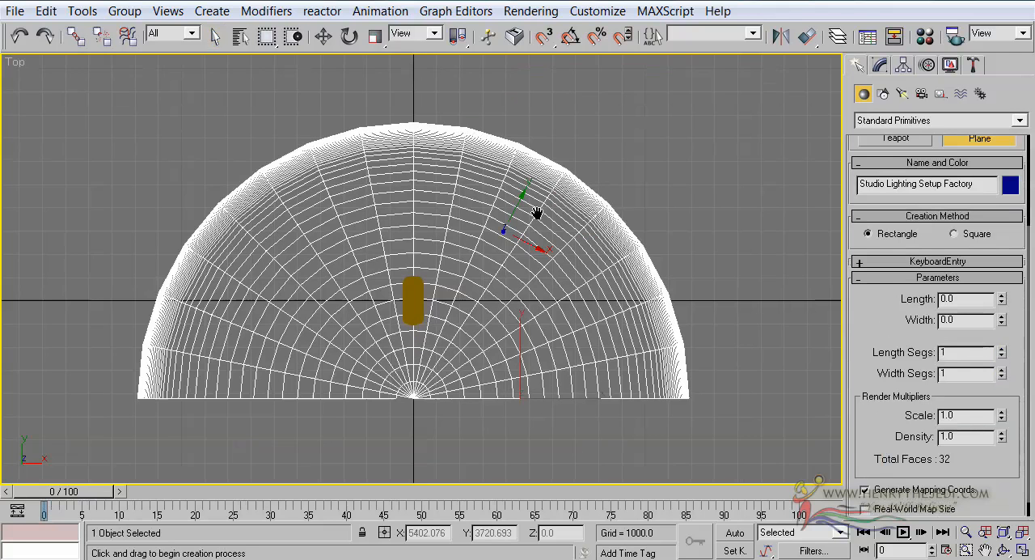
Step: Draw a plane about 9557 wide and 5546 long beside the backdrop in the Top view and rename it Projector
{"action": "middle_click_drag", "start_coordinate": [750, 292], "coordinate": [617, 257]}
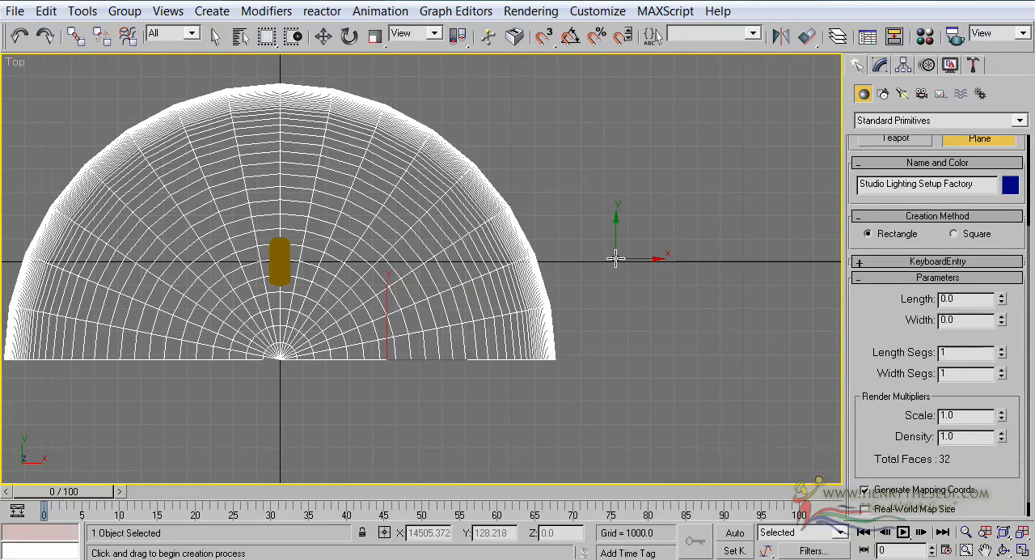
{"action": "left_click_drag", "start_coordinate": [781, 323], "coordinate": [561, 194]}
{"action": "key", "text": "w"}
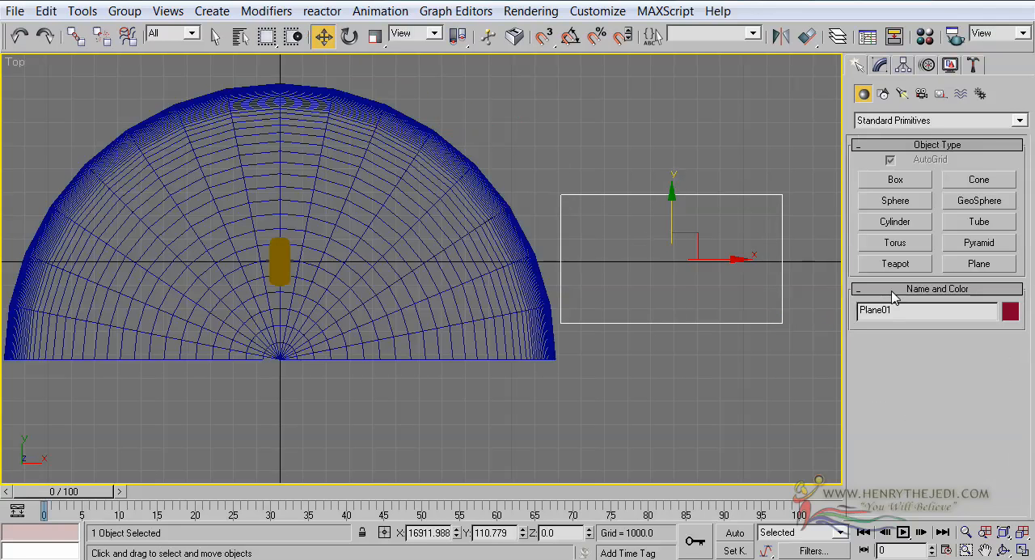
{"action": "double_click", "coordinate": [944, 315]}
{"action": "type", "text": "Pl"}
Step: Move the Projector plane along X to about -287.8 so it lies over the car in the Top view
{"action": "scroll", "coordinate": [766, 266], "scroll_direction": "down", "scroll_amount": 2}
{"action": "scroll", "coordinate": [712, 268], "scroll_direction": "up", "scroll_amount": 4}
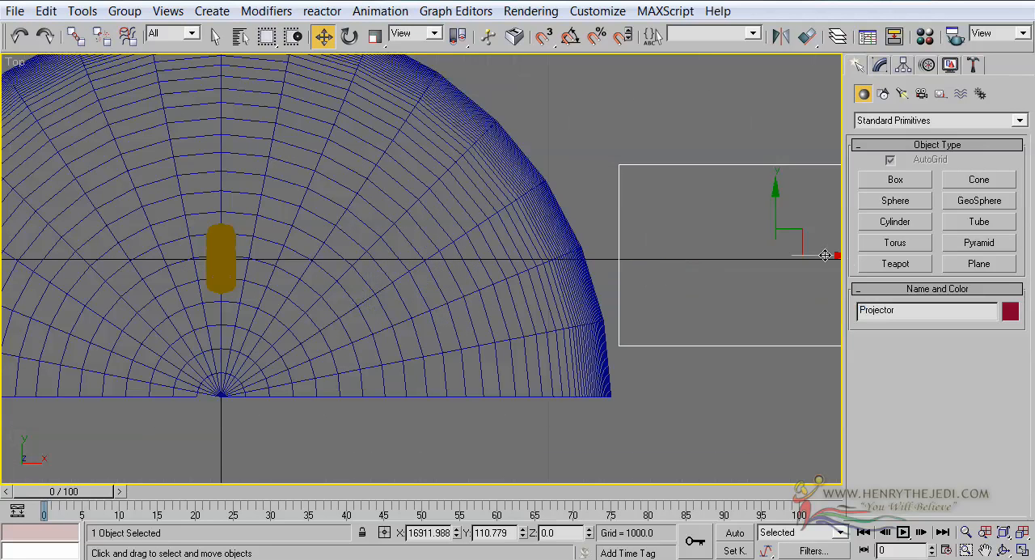
{"action": "left_click_drag", "start_coordinate": [825, 256], "coordinate": [262, 256]}
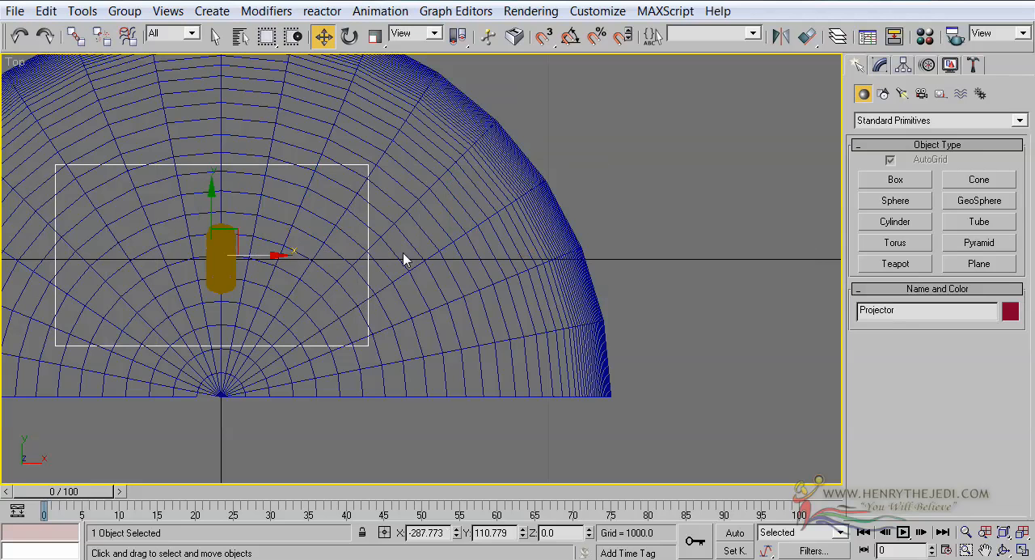
Step: Raise the Projector plane above the car's roof to a Z position of 1102.57 in the Front view
{"action": "left_click", "coordinate": [1023, 549]}
{"action": "scroll", "coordinate": [647, 162], "scroll_direction": "up", "scroll_amount": 5}
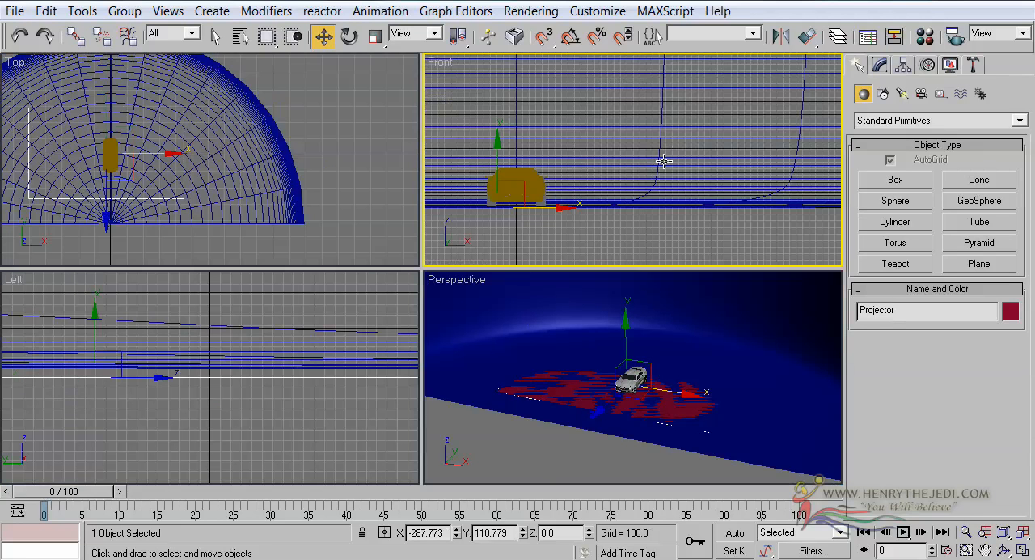
{"action": "middle_click_drag", "start_coordinate": [568, 169], "coordinate": [659, 174]}
{"action": "scroll", "coordinate": [735, 133], "scroll_direction": "up", "scroll_amount": 3}
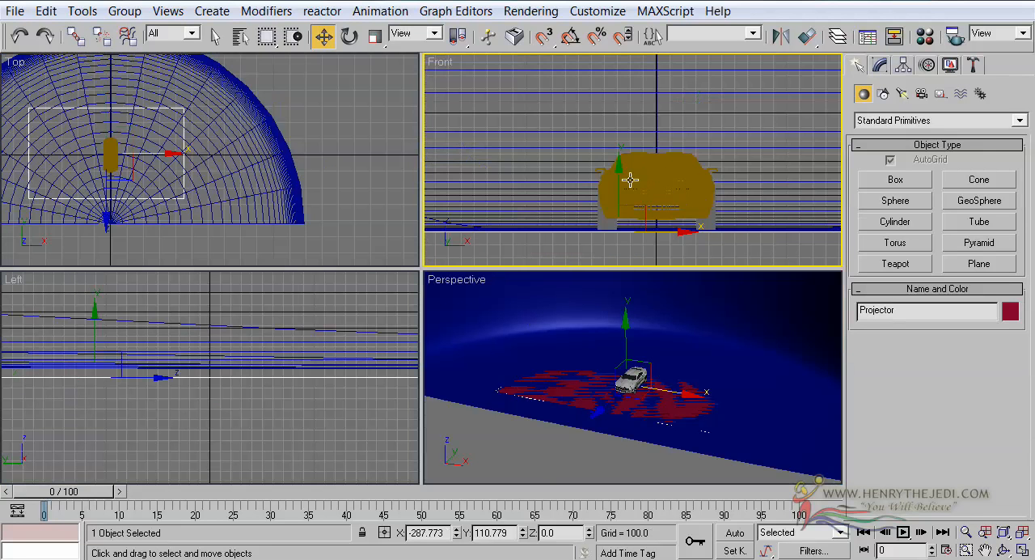
{"action": "left_click_drag", "start_coordinate": [630, 179], "coordinate": [630, 71]}
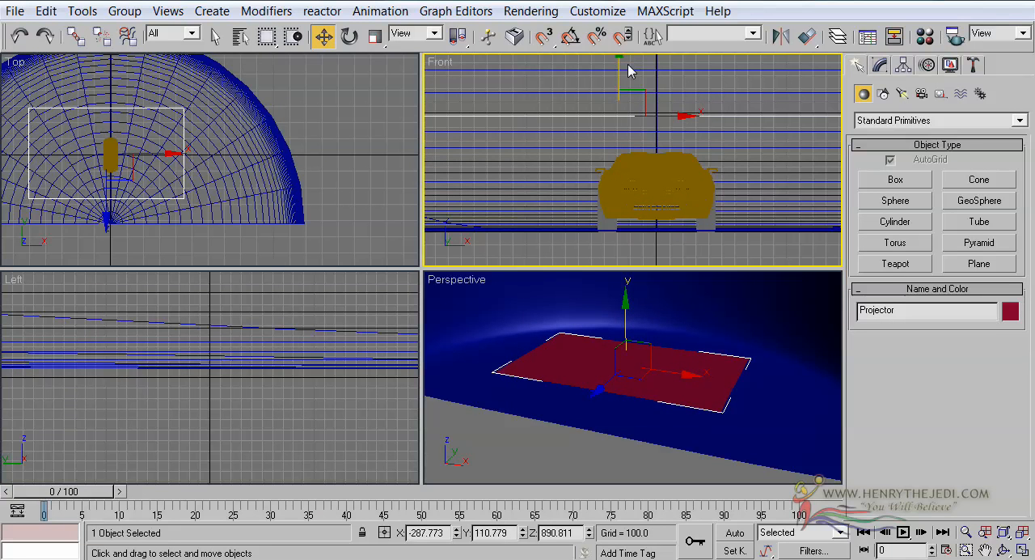
{"action": "middle_click_drag", "start_coordinate": [668, 118], "coordinate": [654, 174]}
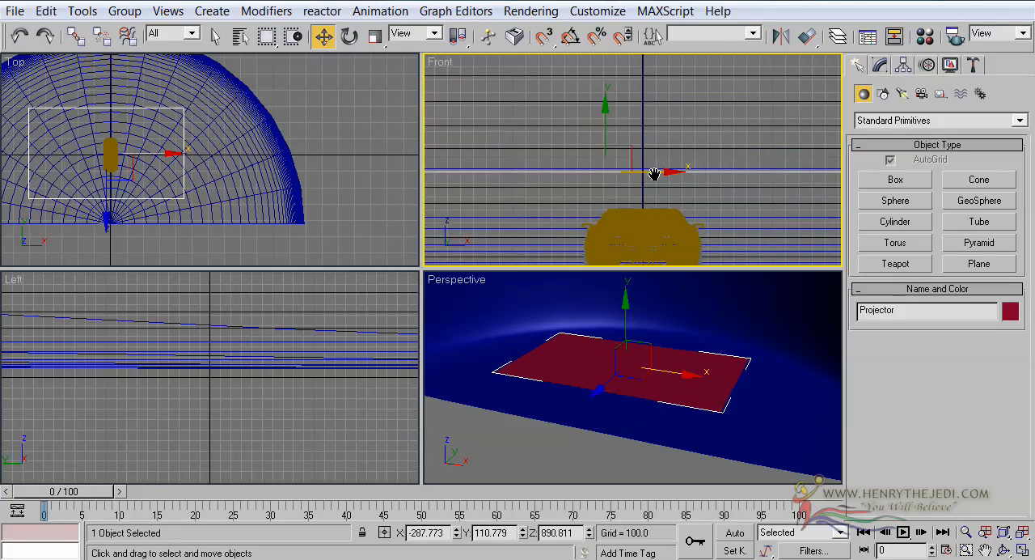
{"action": "left_click_drag", "start_coordinate": [605, 127], "coordinate": [605, 99]}
{"action": "middle_click_drag", "start_coordinate": [608, 144], "coordinate": [614, 115]}
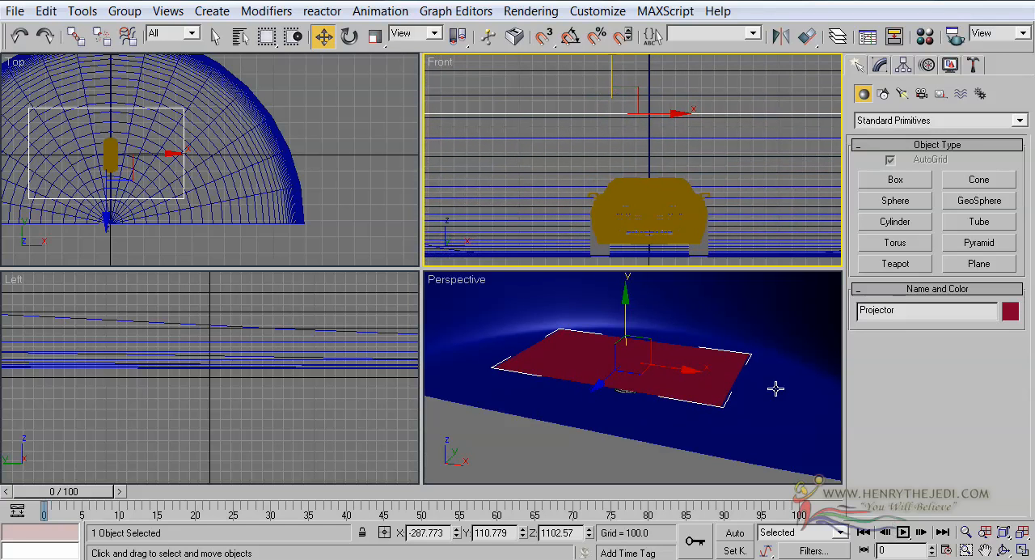
Step: Turn on See-Through display for the Projector plane in its object properties so the car shows beneath it
{"action": "right_click", "coordinate": [779, 356]}
{"action": "left_click", "coordinate": [1023, 553]}
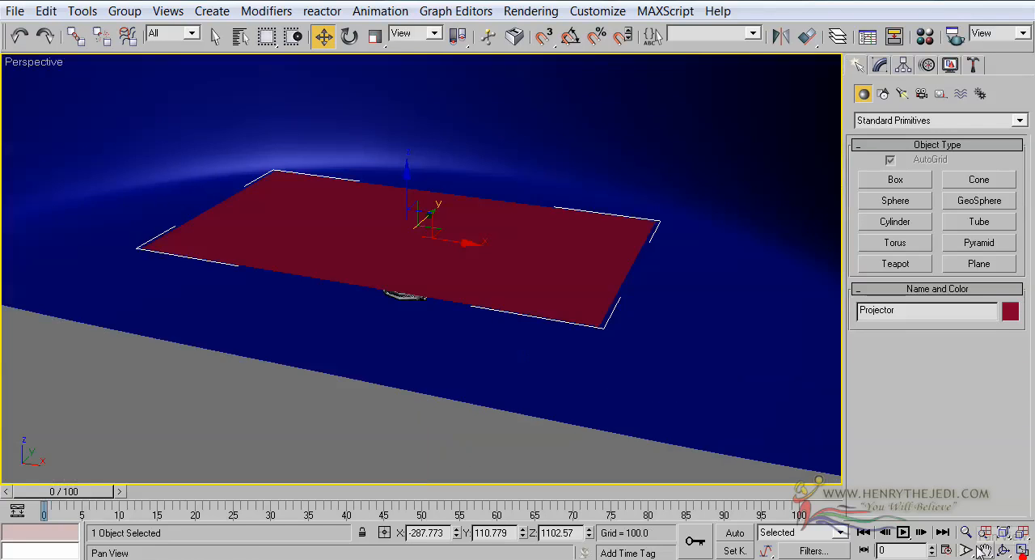
{"action": "left_click", "coordinate": [1002, 550]}
{"action": "mouse_move", "coordinate": [416, 363]}
{"action": "left_mouse_down"}
{"action": "mouse_move", "coordinate": [418, 302]}
{"action": "mouse_move", "coordinate": [340, 300]}
{"action": "mouse_move", "coordinate": [365, 319]}
{"action": "mouse_move", "coordinate": [488, 323]}
{"action": "mouse_move", "coordinate": [433, 315]}
{"action": "mouse_move", "coordinate": [430, 285]}
{"action": "mouse_move", "coordinate": [427, 358]}
{"action": "left_mouse_up"}
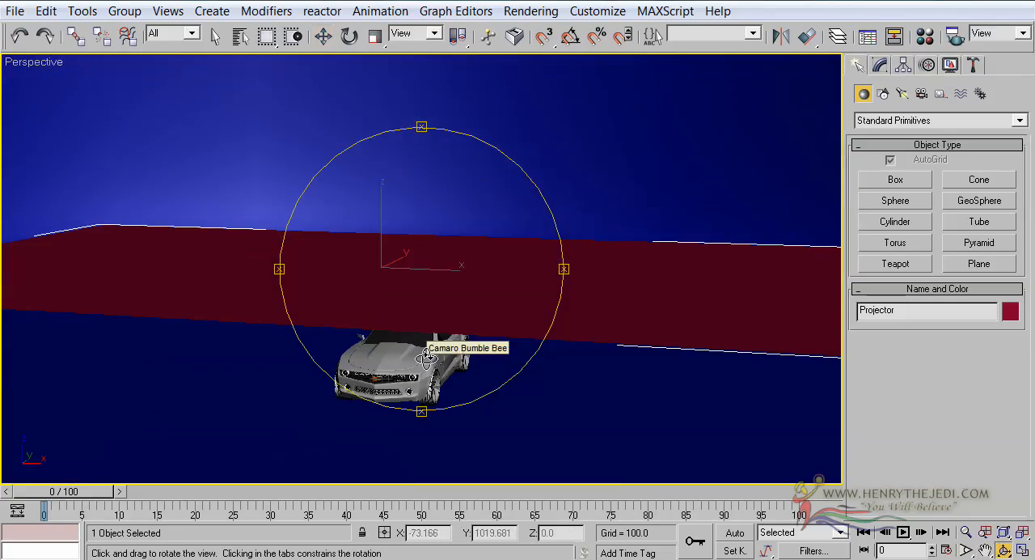
{"action": "left_click", "coordinate": [215, 36]}
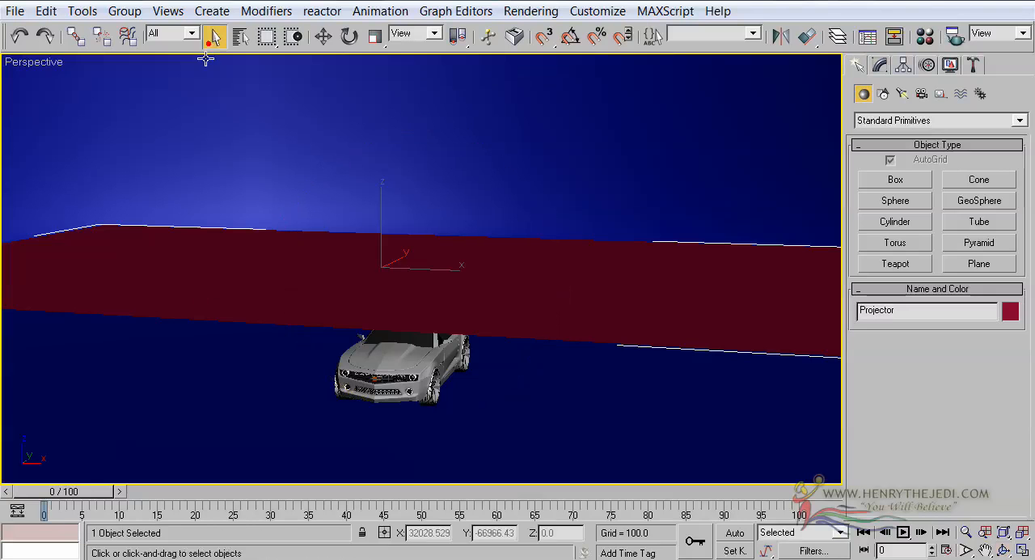
{"action": "right_click", "coordinate": [215, 278]}
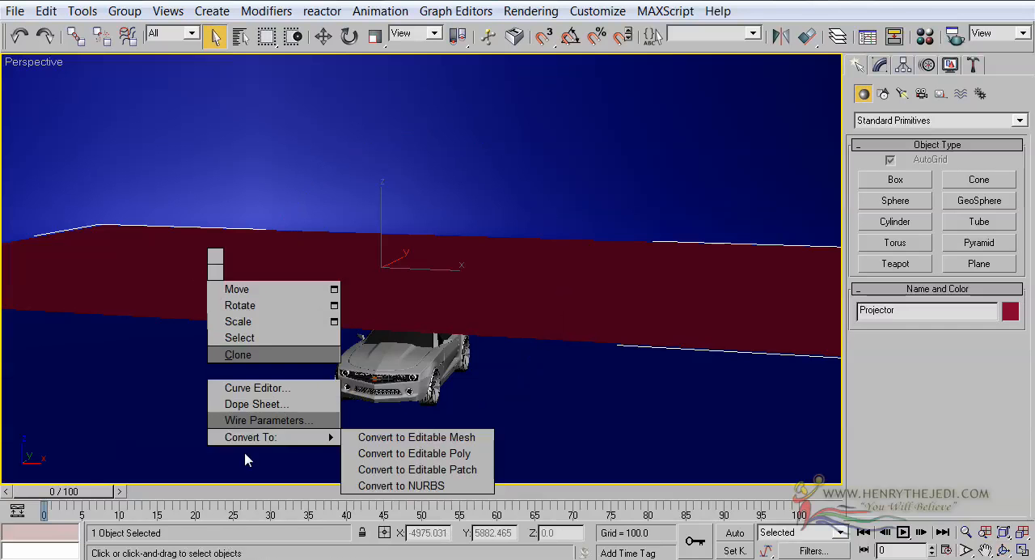
{"action": "left_click", "coordinate": [289, 373]}
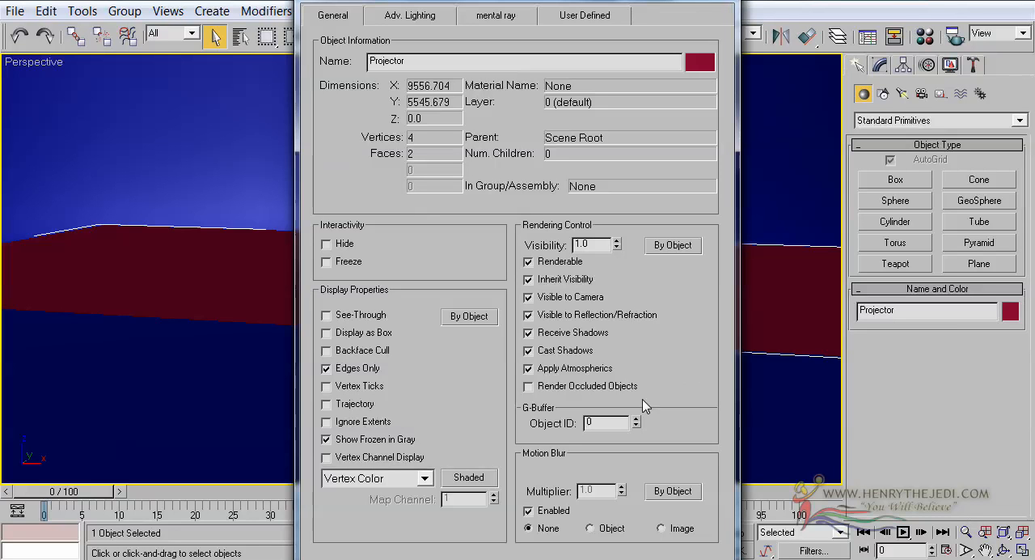
{"action": "left_click", "coordinate": [326, 316]}
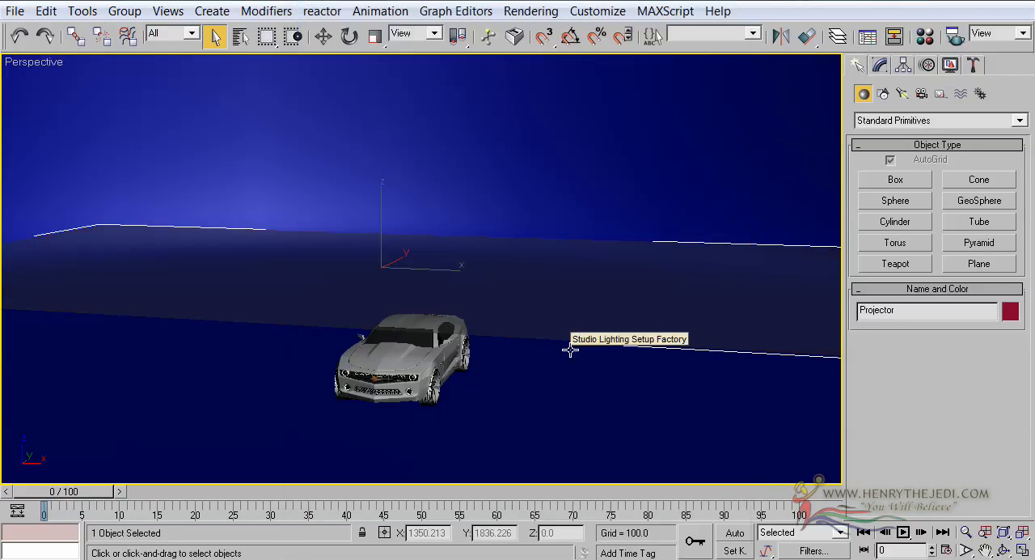
Step: Scale the Projector plane uniformly down to about 60.7% in the Top view
{"action": "left_click", "coordinate": [1004, 550]}
{"action": "left_click_drag", "start_coordinate": [479, 289], "coordinate": [469, 312]}
{"action": "left_click", "coordinate": [375, 36]}
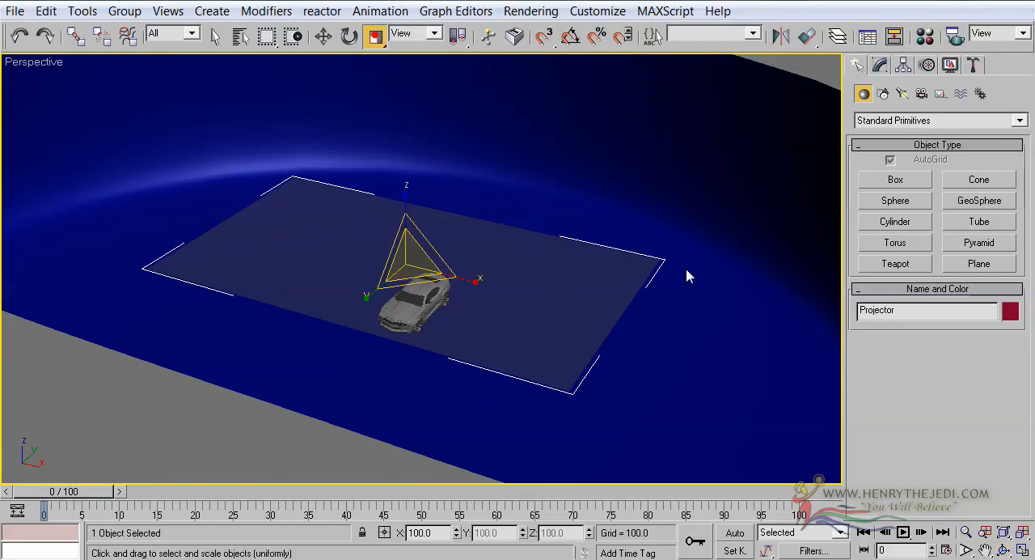
{"action": "left_click", "coordinate": [1022, 550]}
{"action": "middle_click_drag", "start_coordinate": [280, 155], "coordinate": [441, 150]}
{"action": "scroll", "coordinate": [302, 164], "scroll_direction": "up", "scroll_amount": 3}
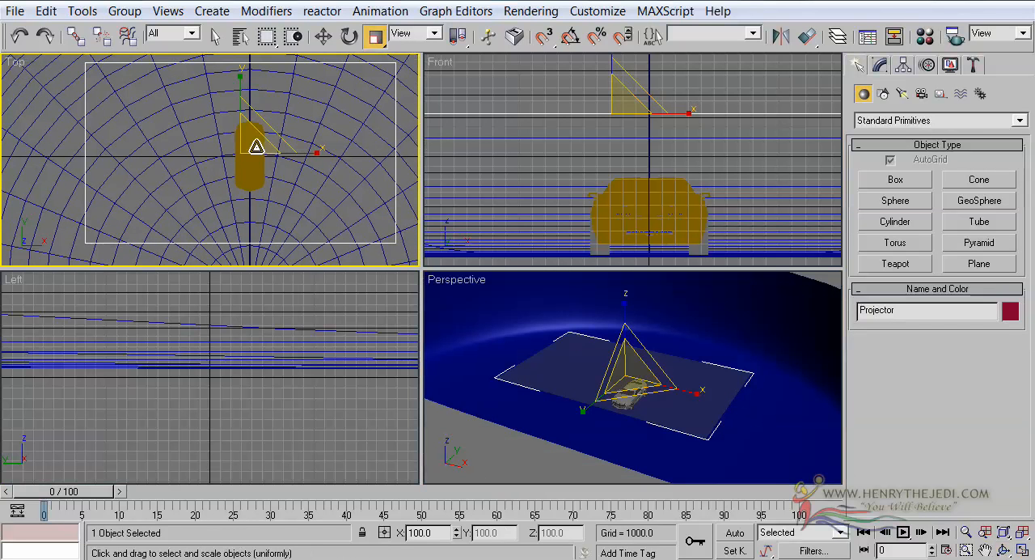
{"action": "left_click_drag", "start_coordinate": [255, 146], "coordinate": [242, 199]}
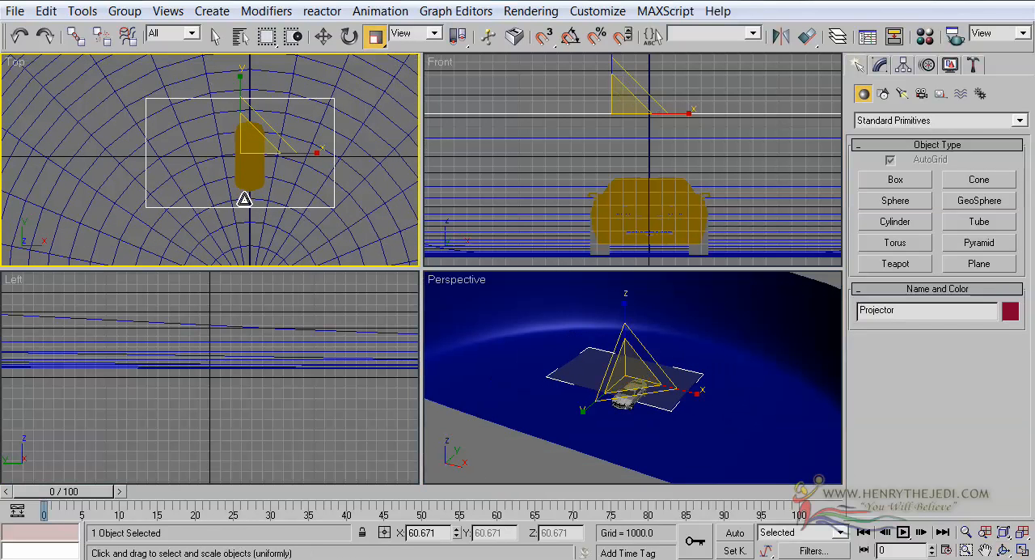
Step: Move the Projector plane along X to about 208.1 in the Top view and maximize the Perspective view
{"action": "left_click", "coordinate": [323, 35]}
{"action": "left_click_drag", "start_coordinate": [288, 156], "coordinate": [306, 158]}
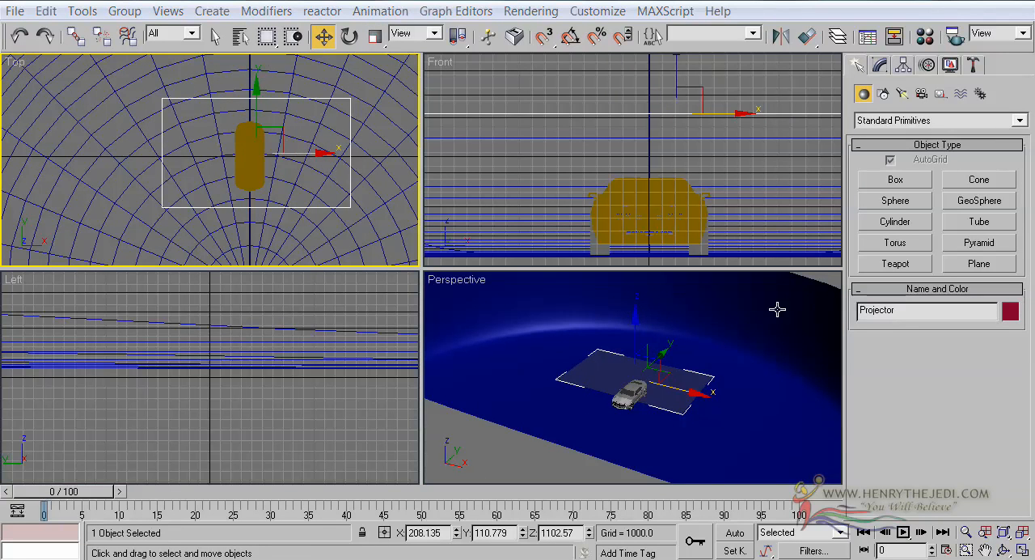
{"action": "right_click", "coordinate": [740, 319]}
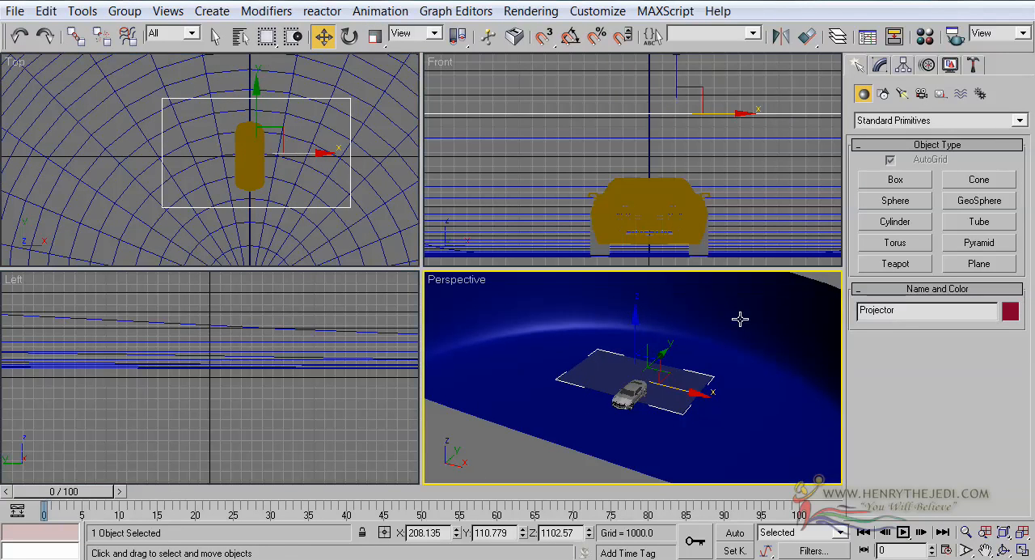
{"action": "left_click", "coordinate": [1022, 549]}
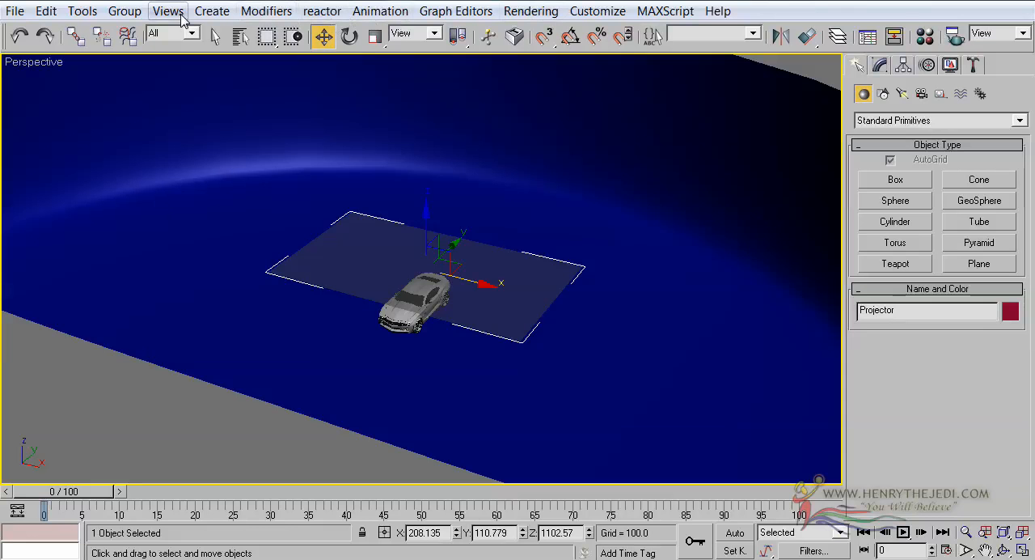
Step: Open the Material Editor and name the first sample slot's material studio Light
{"action": "left_click", "coordinate": [530, 11]}
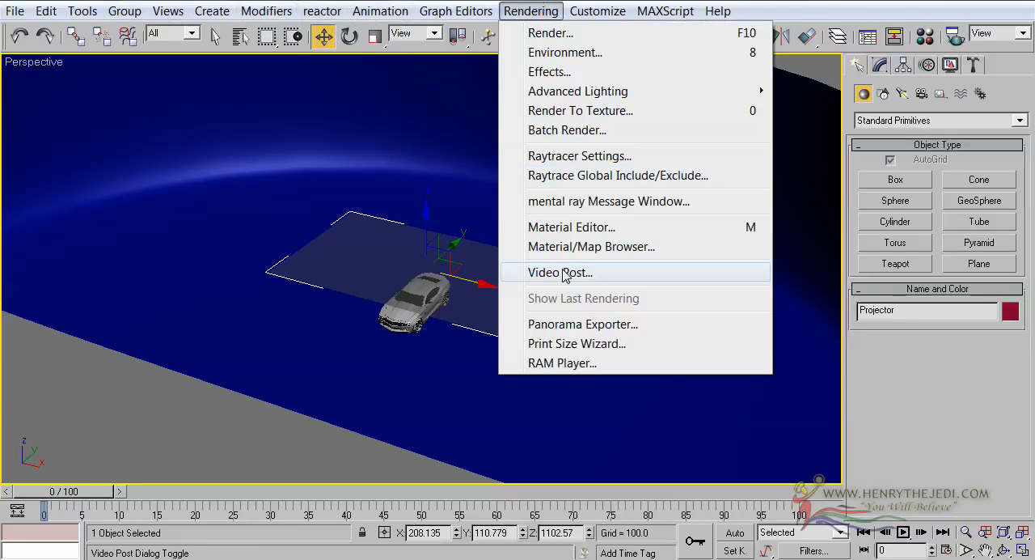
{"action": "left_click", "coordinate": [566, 234]}
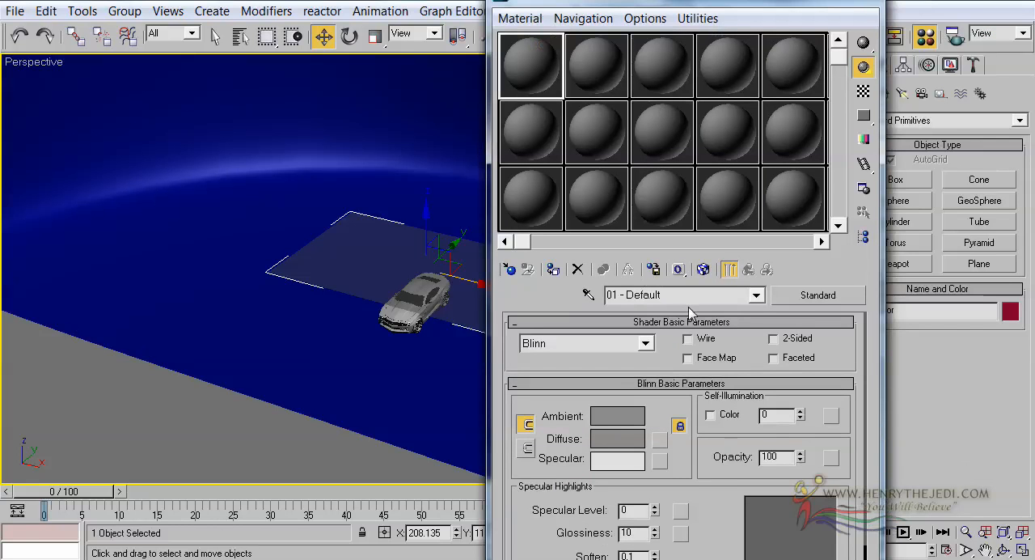
{"action": "left_click", "coordinate": [656, 296]}
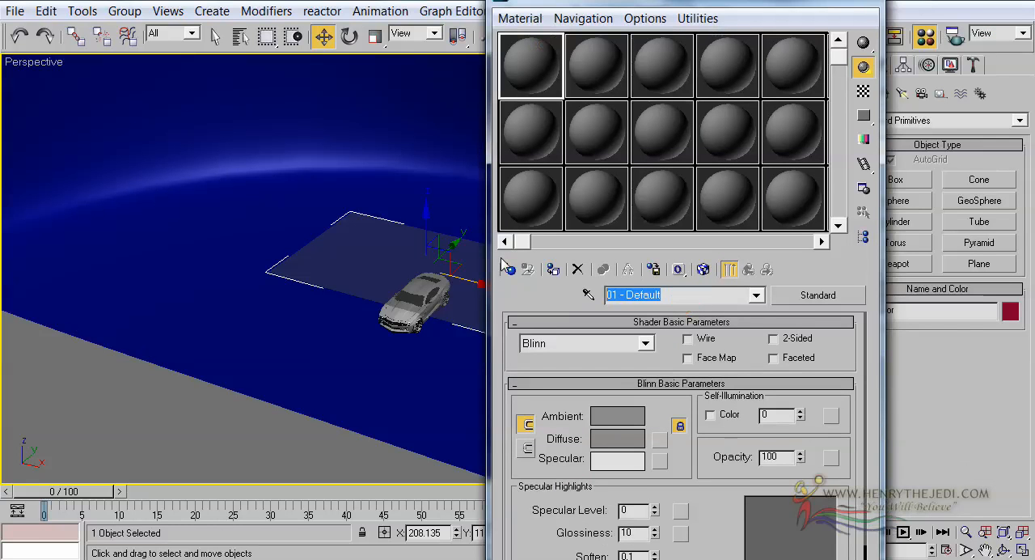
{"action": "type", "text": "Pr"}
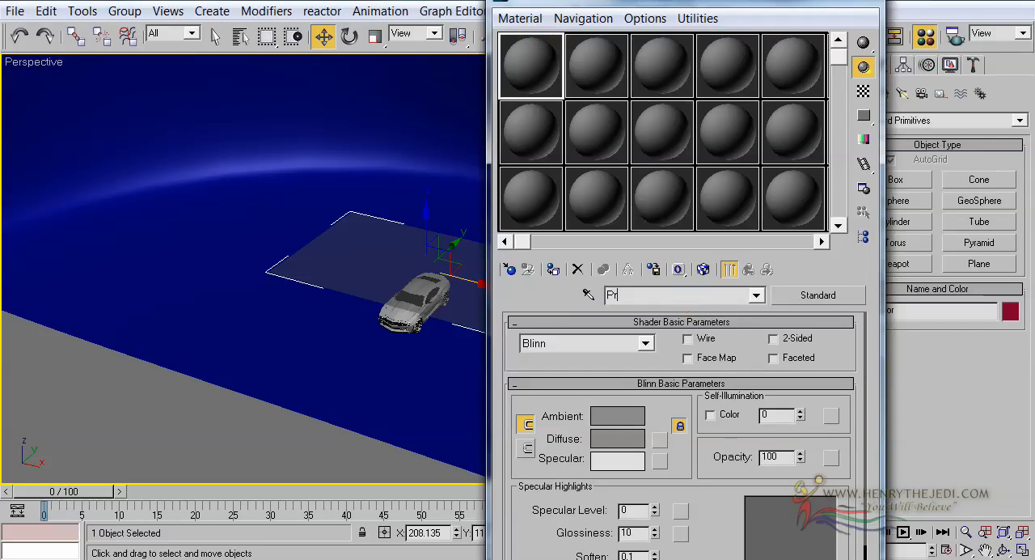
{"action": "type", "text": "ojector"}
{"action": "left_click_drag", "start_coordinate": [567, 368], "coordinate": [569, 373]}
{"action": "double_click", "coordinate": [655, 294]}
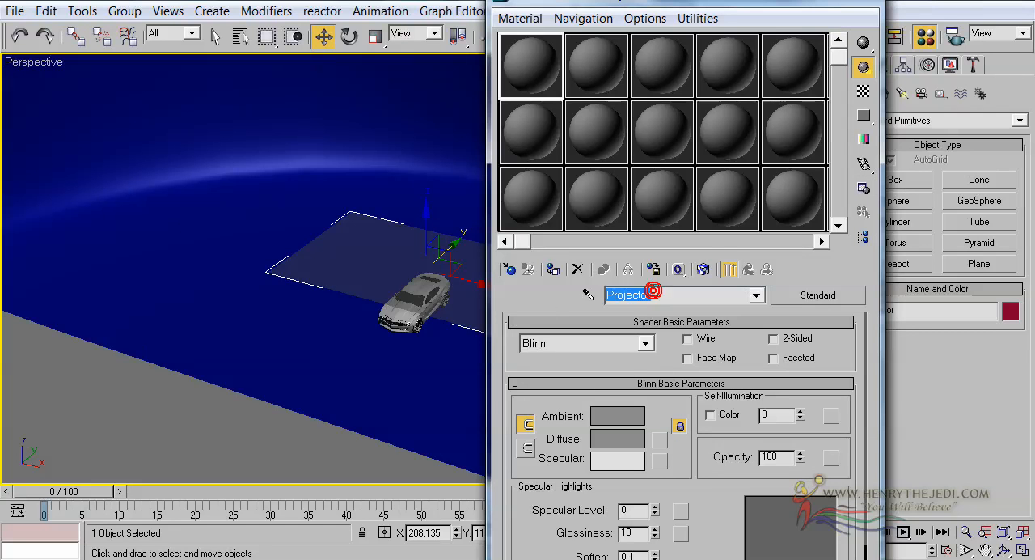
{"action": "type", "text": "studio Light"}
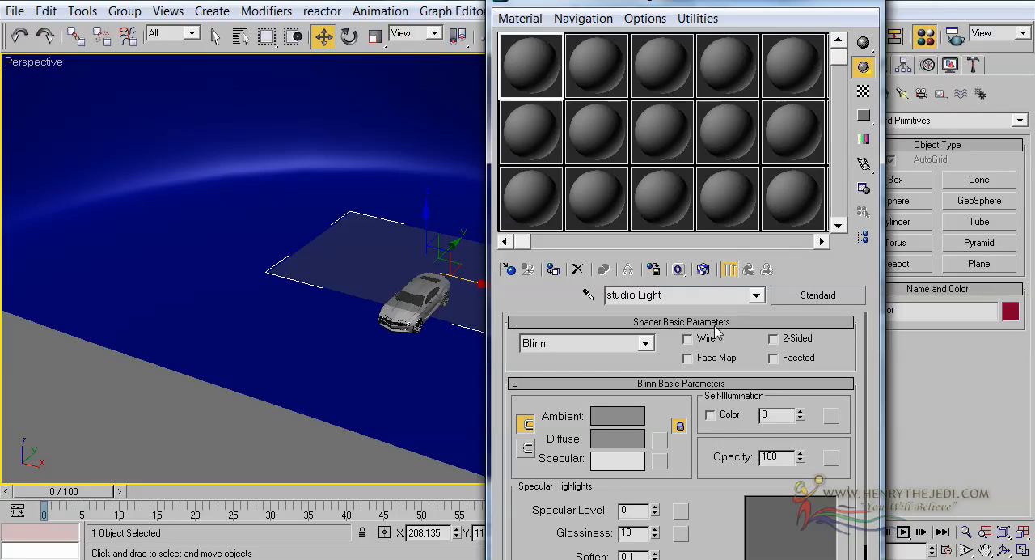
Step: Set the studio Light material's self-illumination to 20 and make it 2-Sided
{"action": "double_click", "coordinate": [789, 416]}
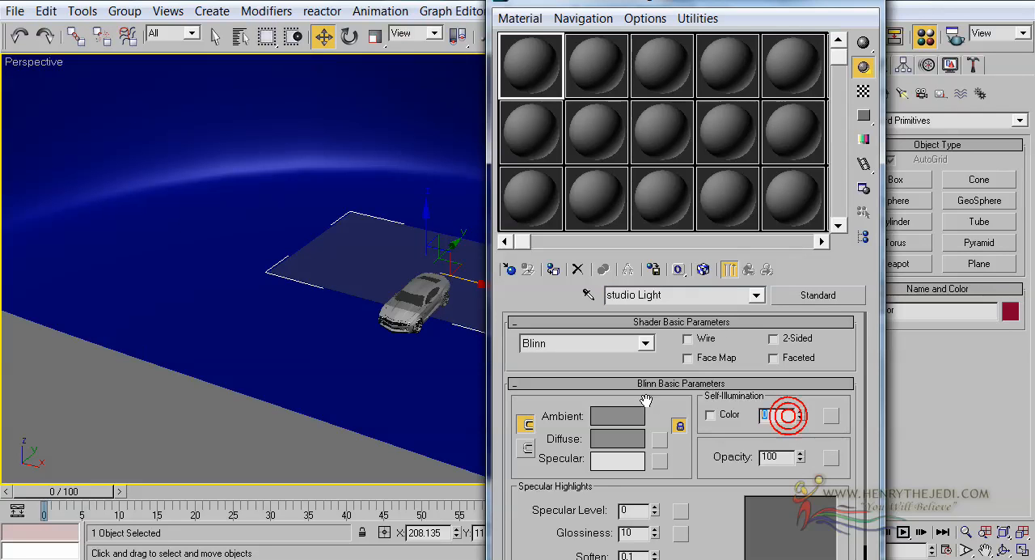
{"action": "type", "text": "20"}
{"action": "key", "text": "Return"}
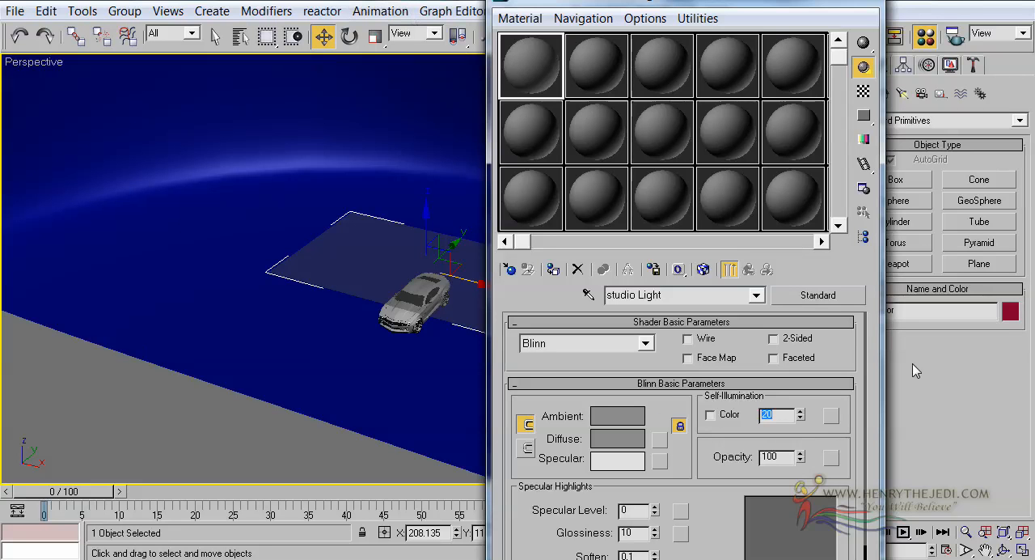
{"action": "left_click", "coordinate": [817, 340]}
Step: Assign an Output map to the studio Light material's diffuse color
{"action": "left_click_drag", "start_coordinate": [706, 470], "coordinate": [693, 442]}
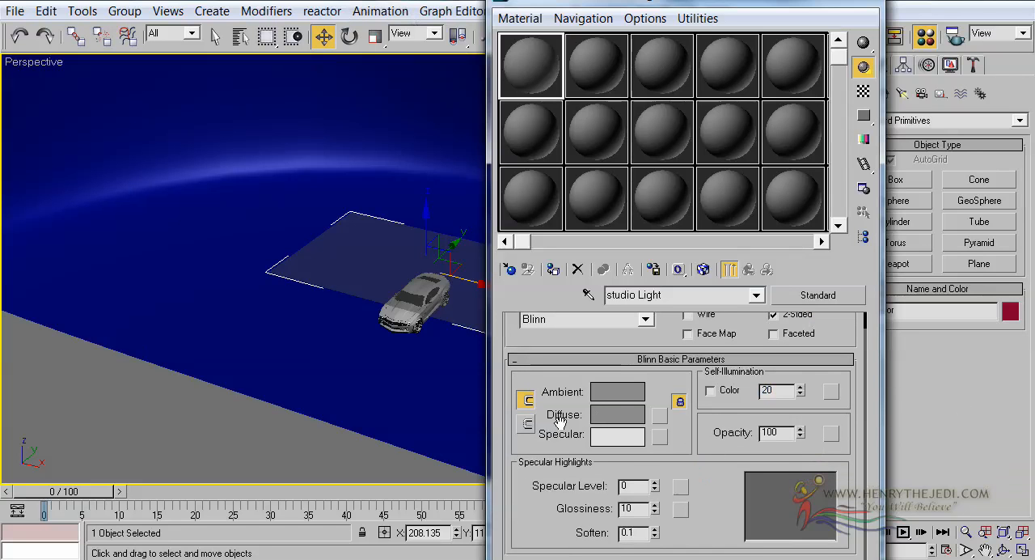
{"action": "left_click", "coordinate": [660, 416]}
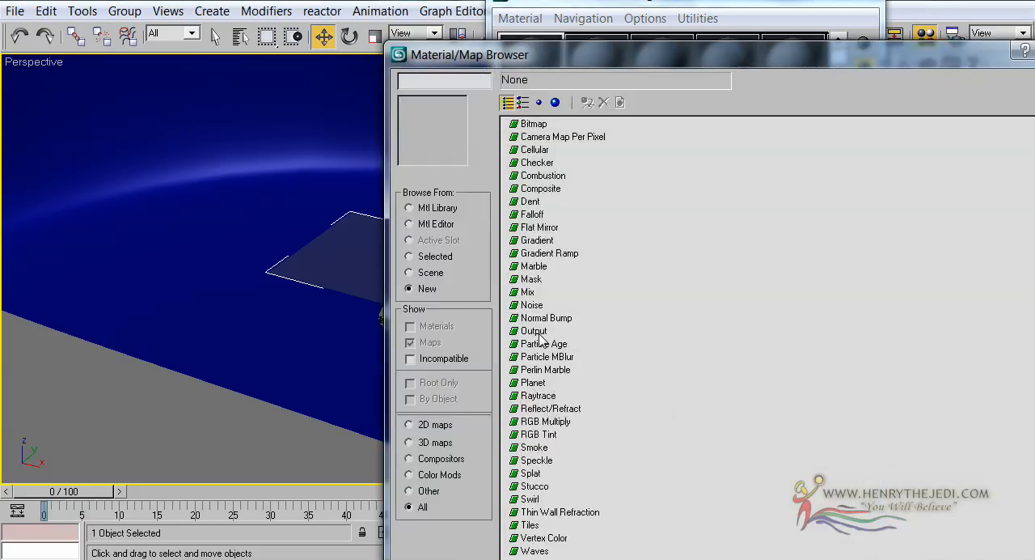
{"action": "left_click", "coordinate": [536, 333]}
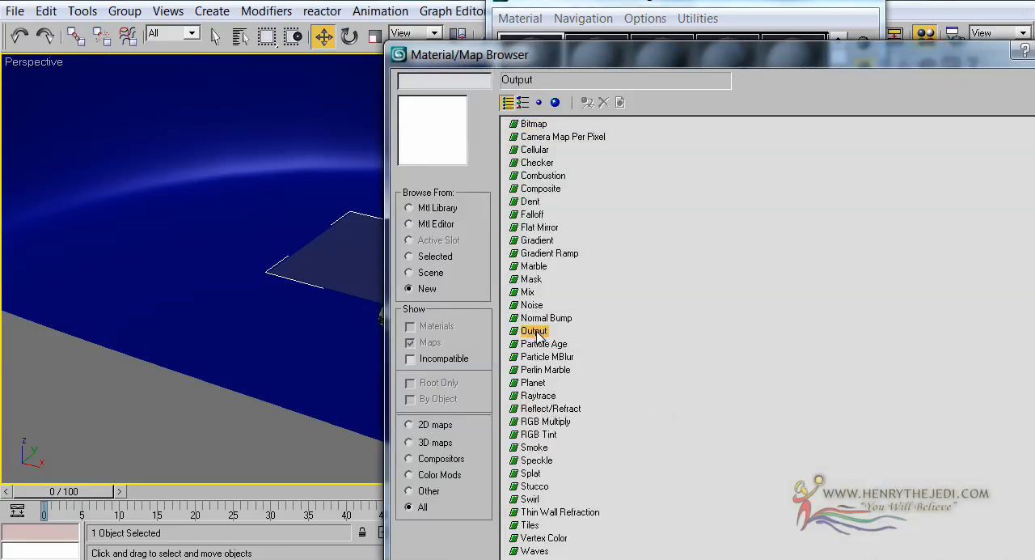
{"action": "double_click", "coordinate": [536, 331]}
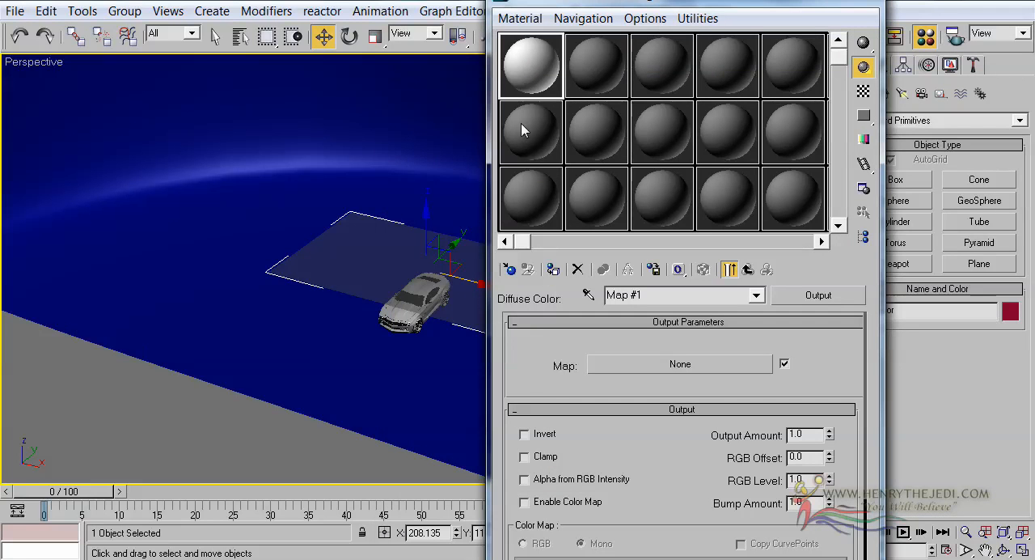
Step: Set the diffuse Output map's RGB Offset to 3.0, check the enlarged sample and put the Material Editor away
{"action": "left_click_drag", "start_coordinate": [558, 396], "coordinate": [562, 384]}
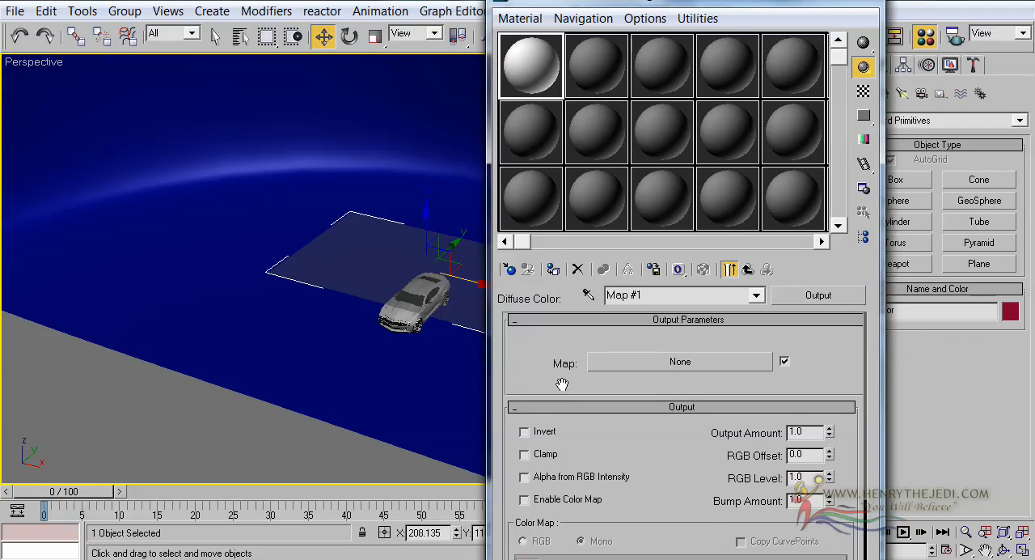
{"action": "left_click_drag", "start_coordinate": [704, 436], "coordinate": [710, 415]}
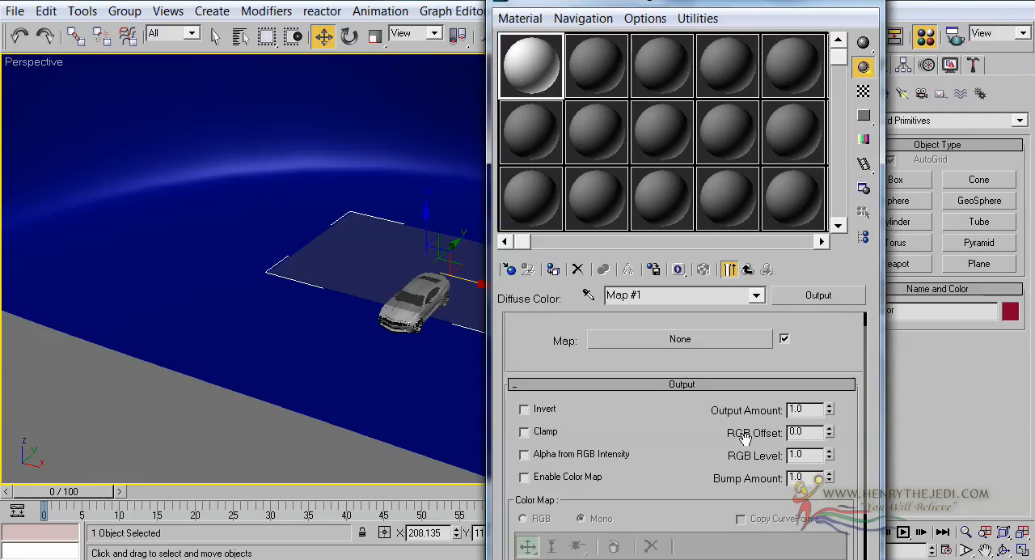
{"action": "double_click", "coordinate": [796, 409]}
{"action": "double_click", "coordinate": [813, 431]}
{"action": "type", "text": "3"}
{"action": "double_click", "coordinate": [534, 50]}
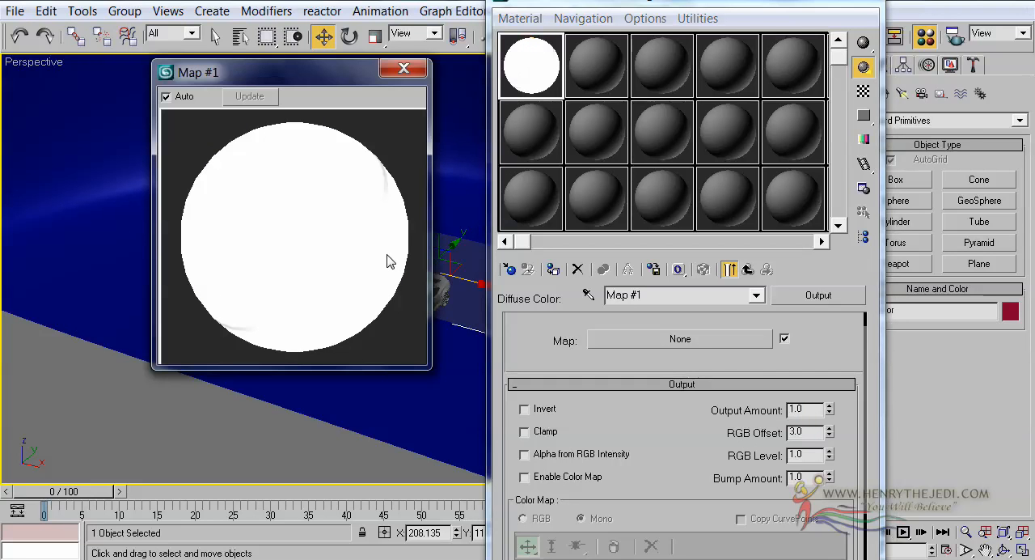
{"action": "left_click", "coordinate": [406, 68]}
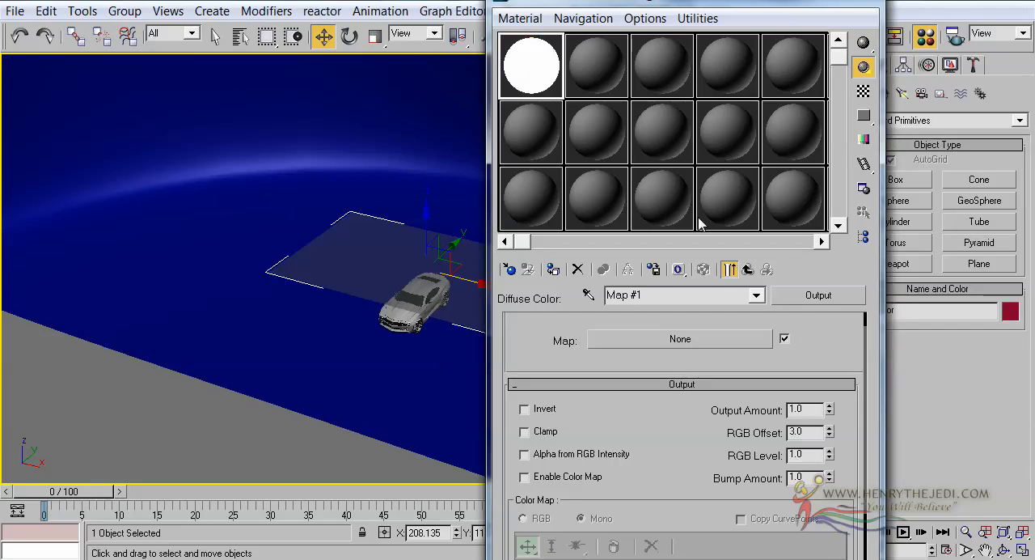
{"action": "left_click", "coordinate": [745, 273]}
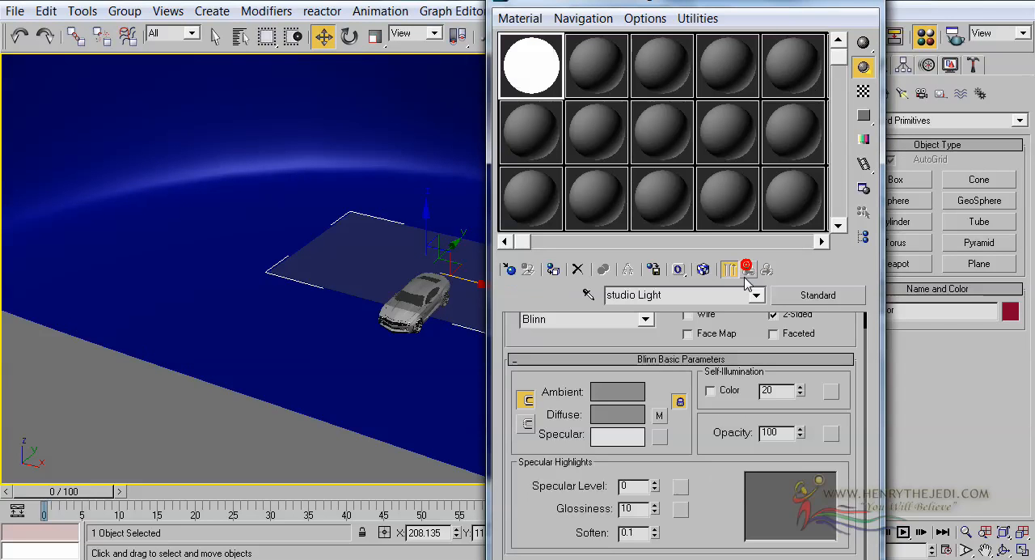
{"action": "left_click", "coordinate": [788, 0]}
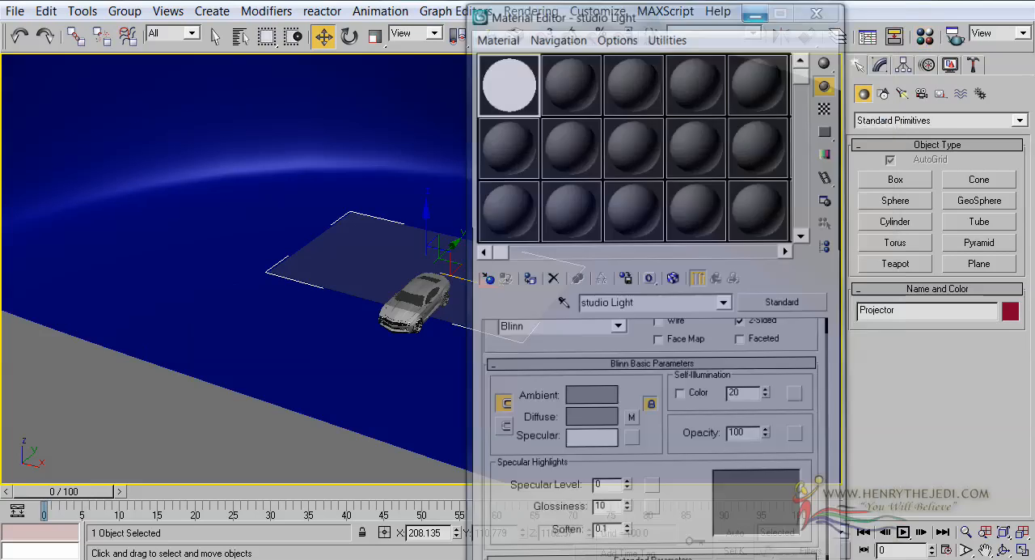
Step: Orbit the Perspective view toward the car's front and run a quick test render
{"action": "left_click", "coordinate": [1003, 549]}
{"action": "left_click_drag", "start_coordinate": [464, 368], "coordinate": [451, 275]}
{"action": "key", "text": "shift+q"}
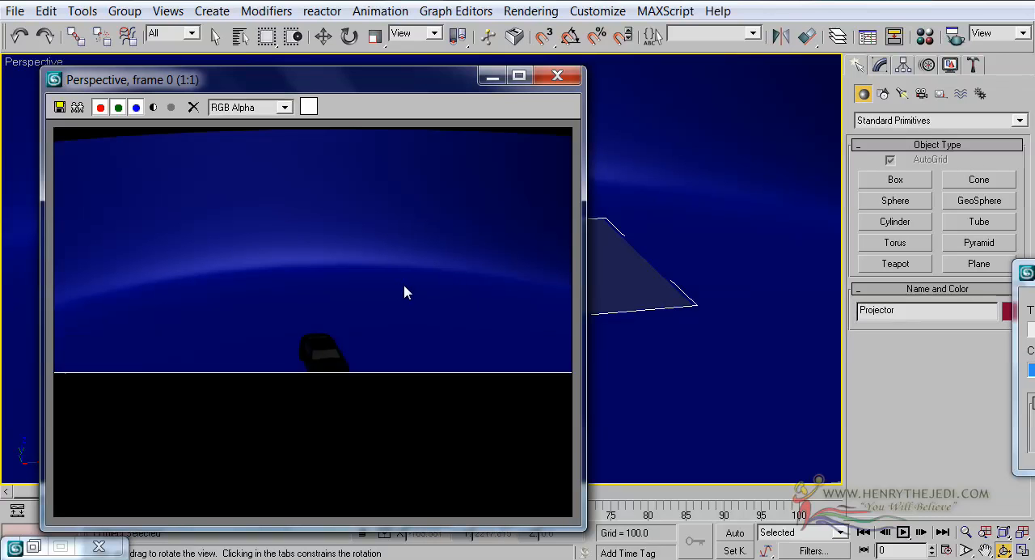
{"action": "left_click", "coordinate": [565, 77]}
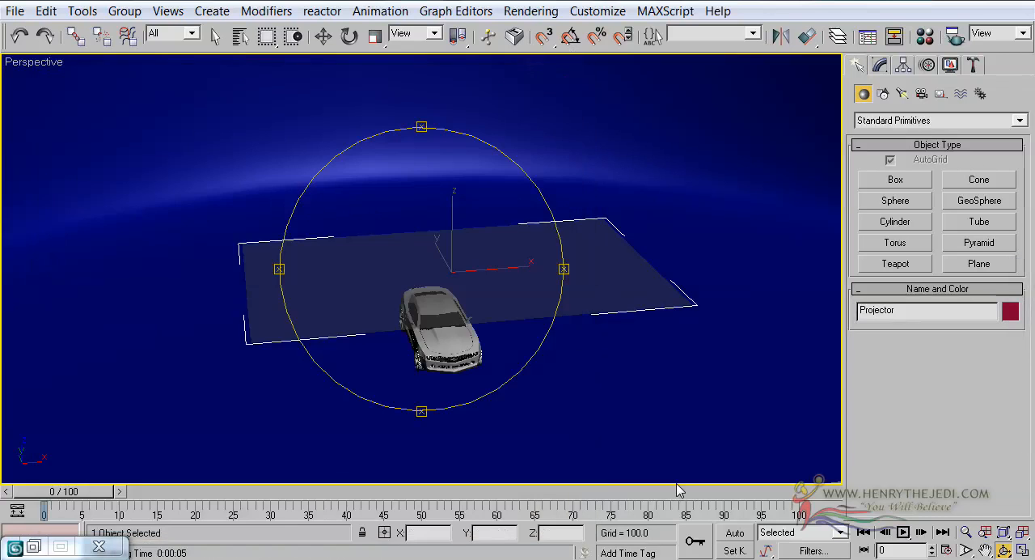
Step: Open the Render Scene settings and set the output size to 800x600
{"action": "left_click", "coordinate": [531, 10]}
{"action": "left_click", "coordinate": [546, 33]}
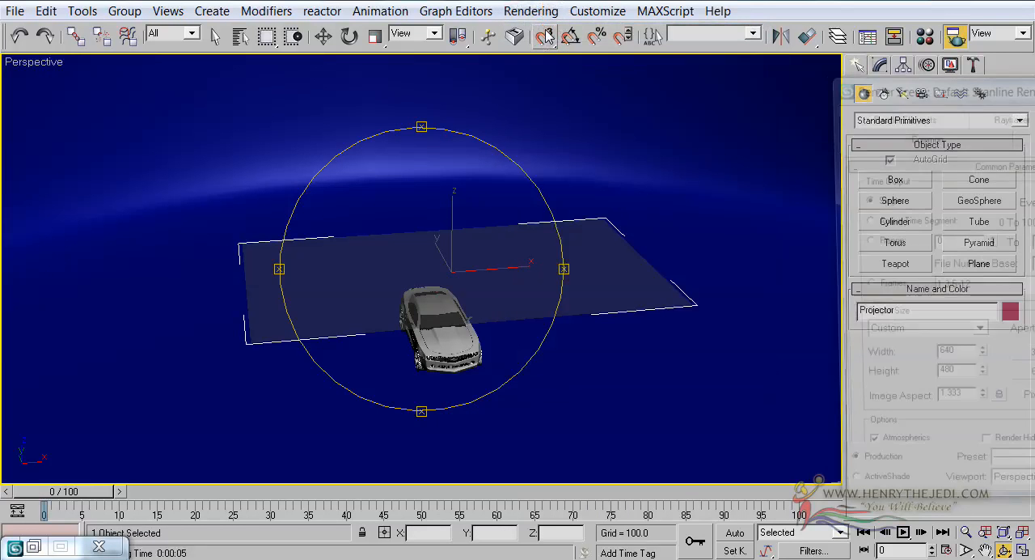
{"action": "left_click_drag", "start_coordinate": [980, 96], "coordinate": [499, 99]}
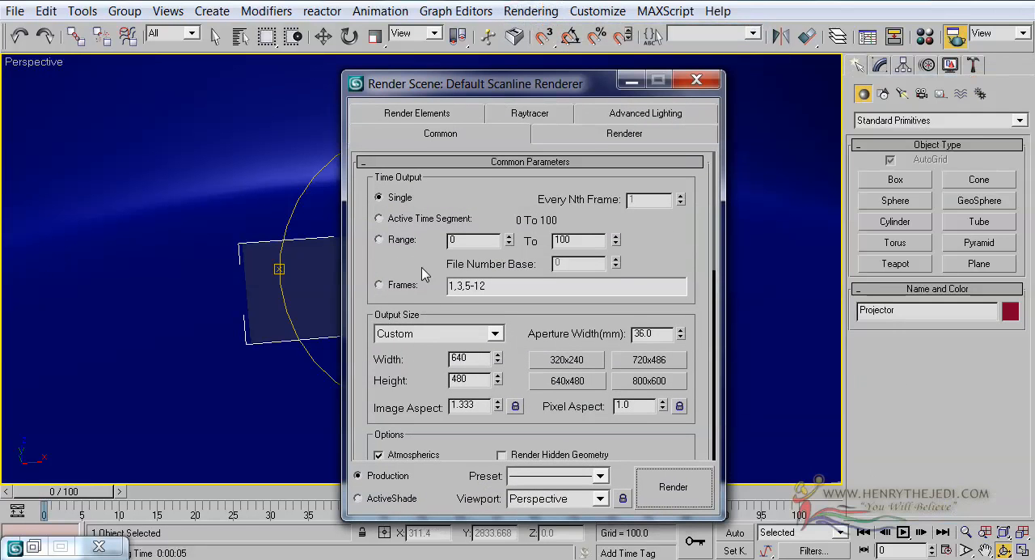
{"action": "left_click", "coordinate": [677, 380]}
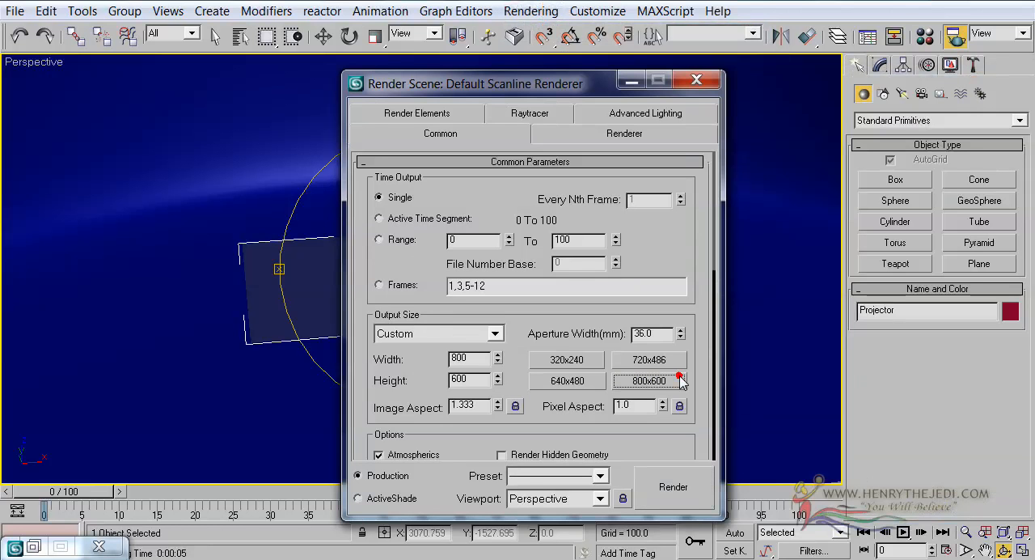
Step: Assign the mental ray Renderer as the production renderer
{"action": "left_click_drag", "start_coordinate": [420, 379], "coordinate": [428, 55]}
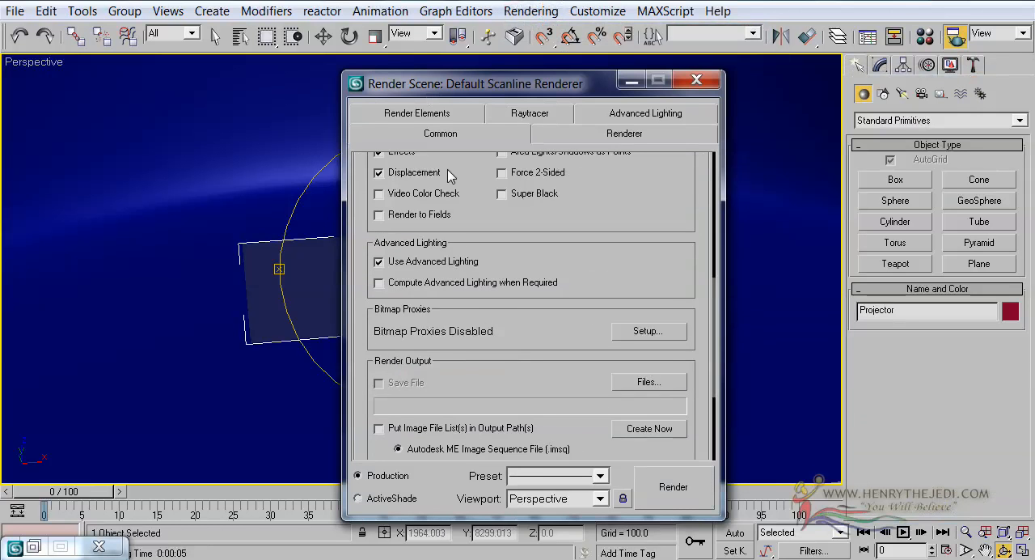
{"action": "left_click_drag", "start_coordinate": [464, 415], "coordinate": [472, 257]}
{"action": "left_click", "coordinate": [510, 451]}
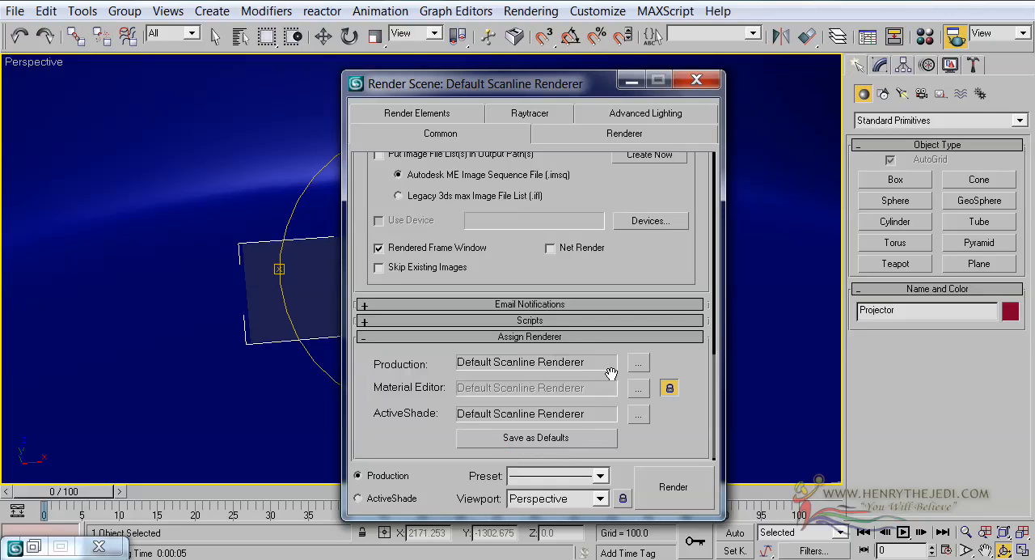
{"action": "left_click", "coordinate": [638, 362]}
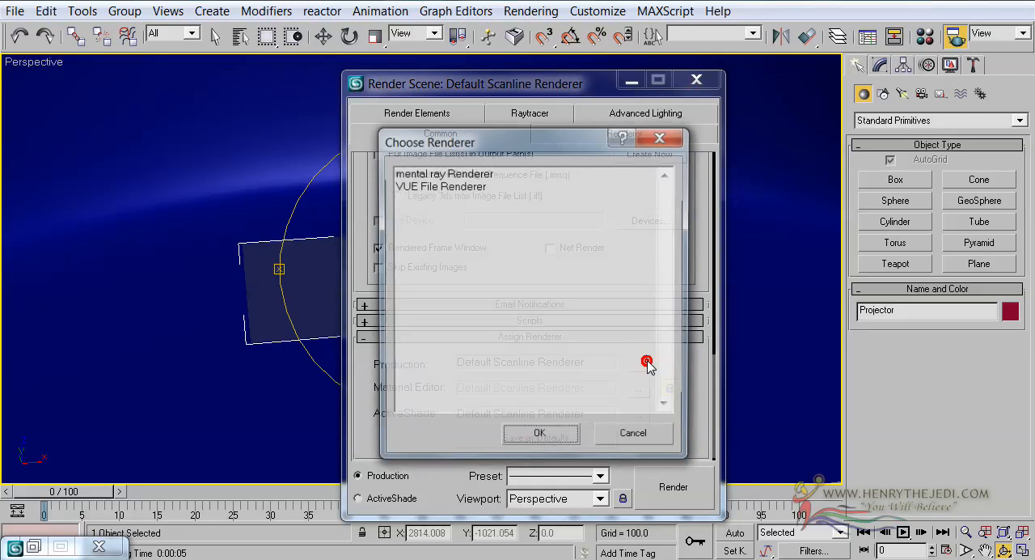
{"action": "left_click", "coordinate": [464, 173]}
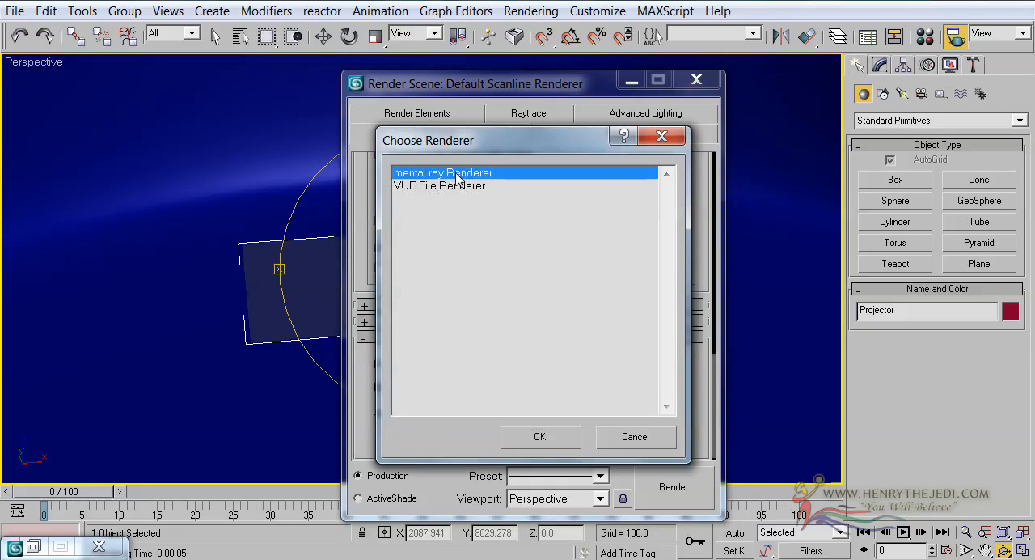
{"action": "double_click", "coordinate": [457, 174]}
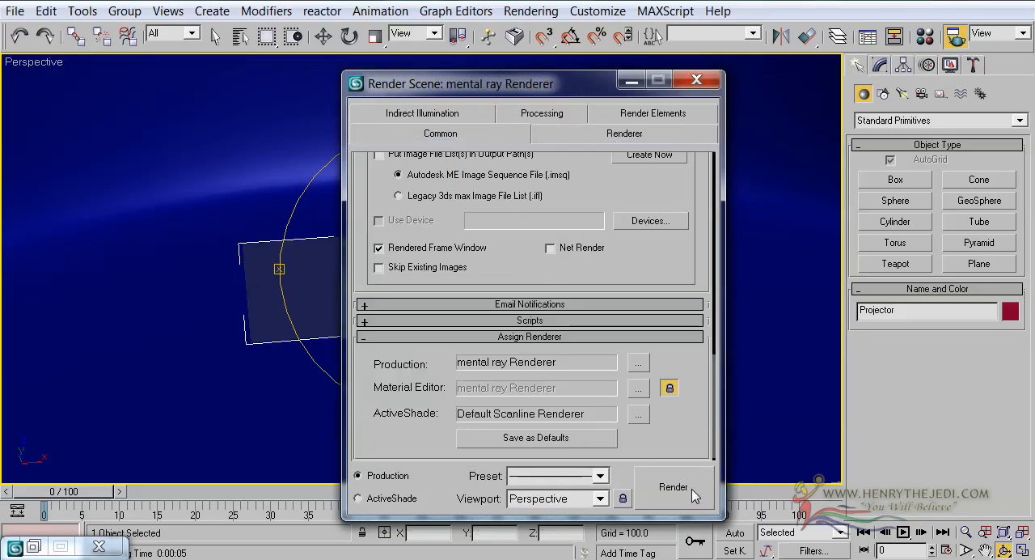
Step: Render the Perspective view with mental ray, then close the rendered frame and the render settings
{"action": "left_click", "coordinate": [673, 487]}
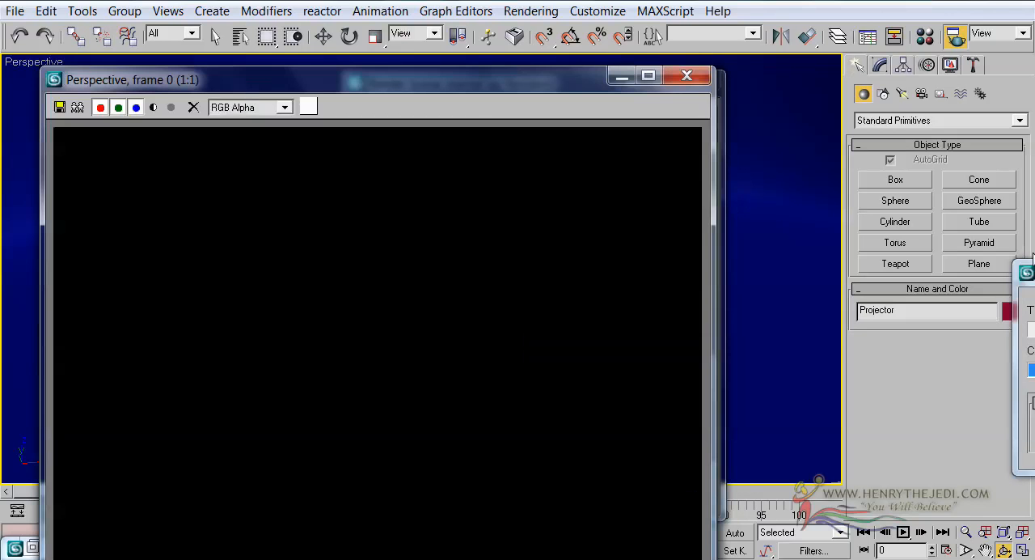
{"action": "left_click", "coordinate": [1028, 273]}
{"action": "left_click", "coordinate": [927, 254]}
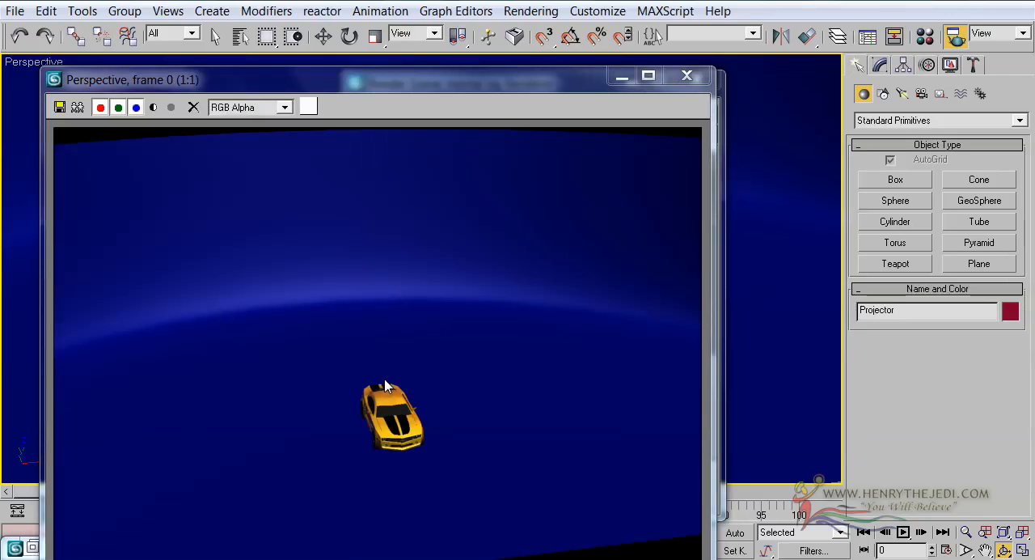
{"action": "left_click", "coordinate": [684, 78]}
{"action": "left_click", "coordinate": [688, 83]}
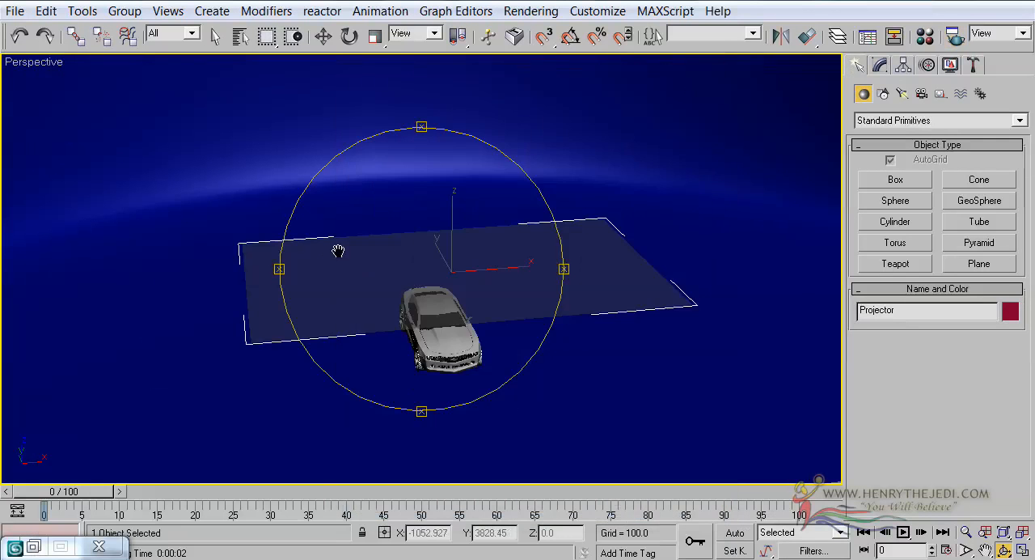
Step: Frame the Perspective view low and close on the car's front and run another test render
{"action": "scroll", "coordinate": [451, 377], "scroll_direction": "up", "scroll_amount": 4}
{"action": "middle_click_drag", "start_coordinate": [453, 379], "coordinate": [396, 259]}
{"action": "scroll", "coordinate": [457, 282], "scroll_direction": "up", "scroll_amount": 3}
{"action": "key", "text": "shift+q"}
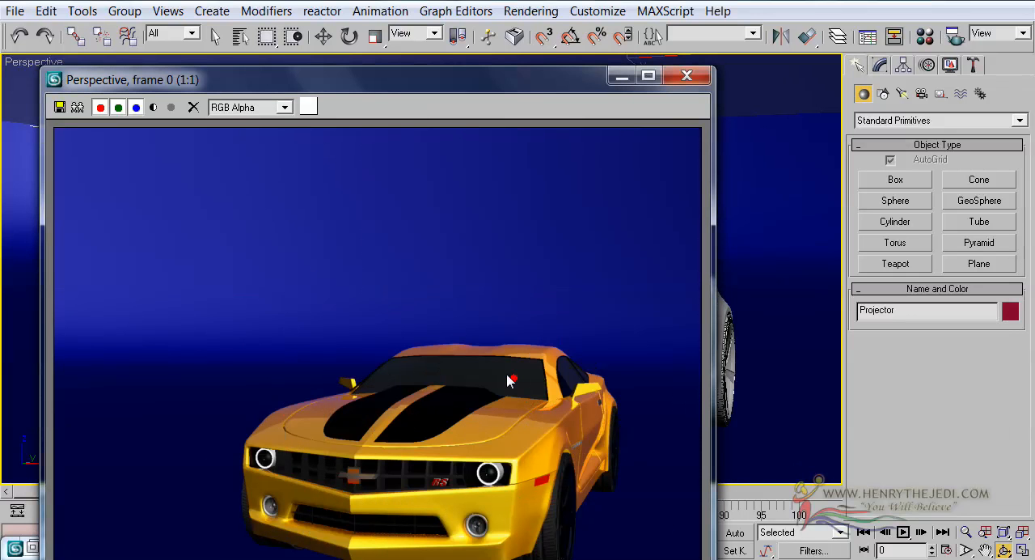
{"action": "left_click", "coordinate": [685, 77]}
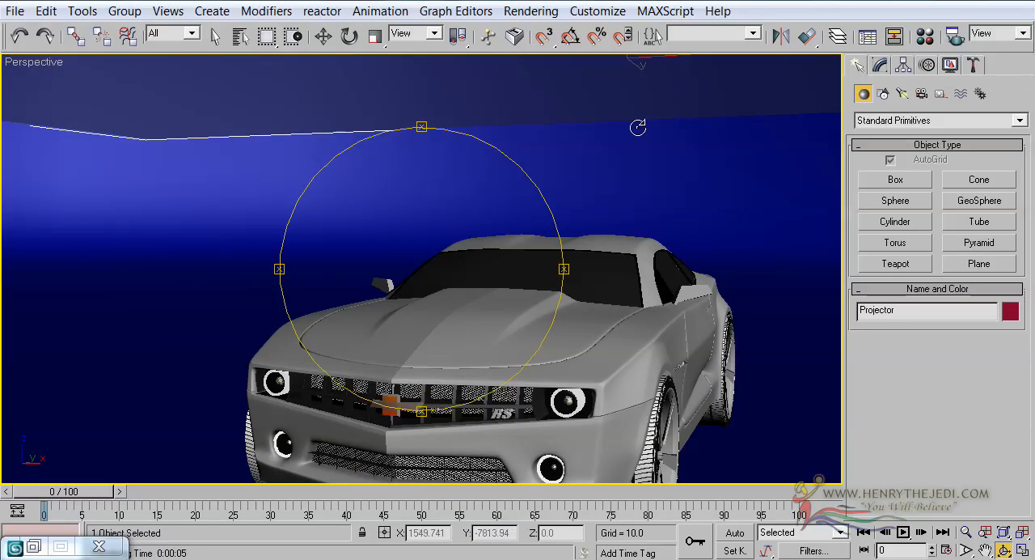
Step: Switch to the photo viewer and examine the spotlight and floor light tube in the green Lamborghini reference photo
{"action": "scroll", "coordinate": [407, 278], "scroll_direction": "down", "scroll_amount": 2}
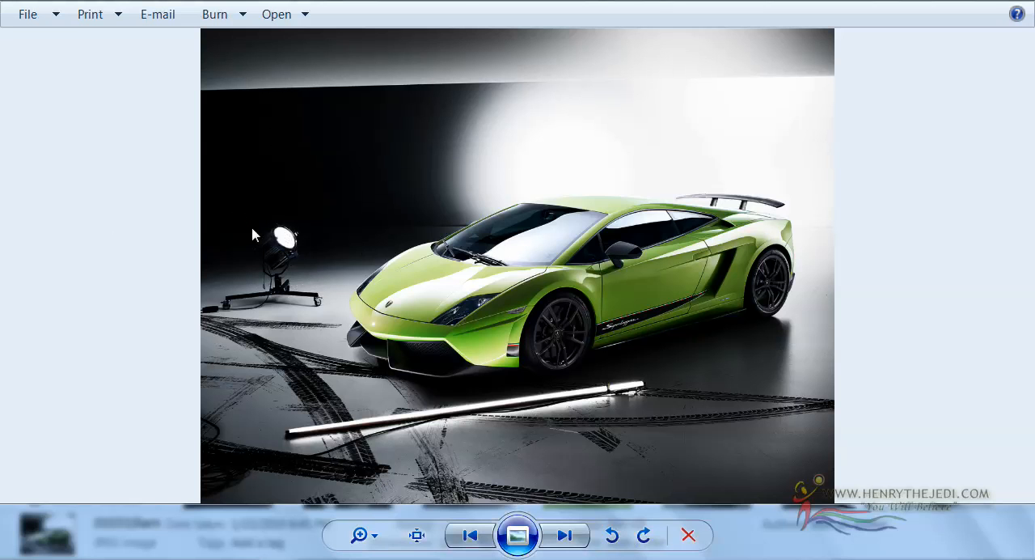
{"action": "left_click", "coordinate": [265, 189]}
{"action": "left_click", "coordinate": [661, 394]}
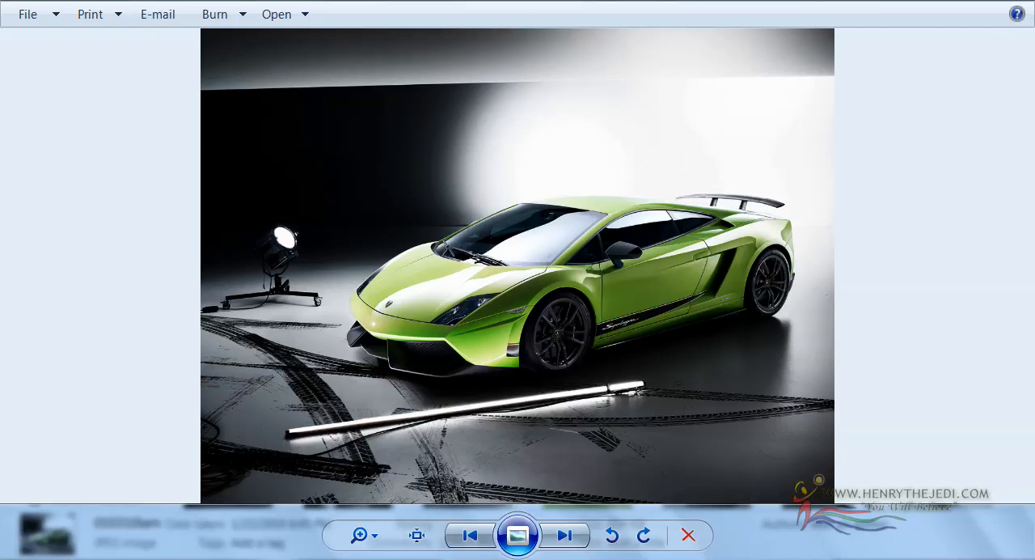
Step: Switch back to 3ds Max and select the overhead Projector plane by name
{"action": "mouse_move", "coordinate": [387, 557]}
{"action": "left_click", "coordinate": [346, 537]}
{"action": "left_click_drag", "start_coordinate": [454, 206], "coordinate": [386, 202]}
{"action": "left_click", "coordinate": [216, 35]}
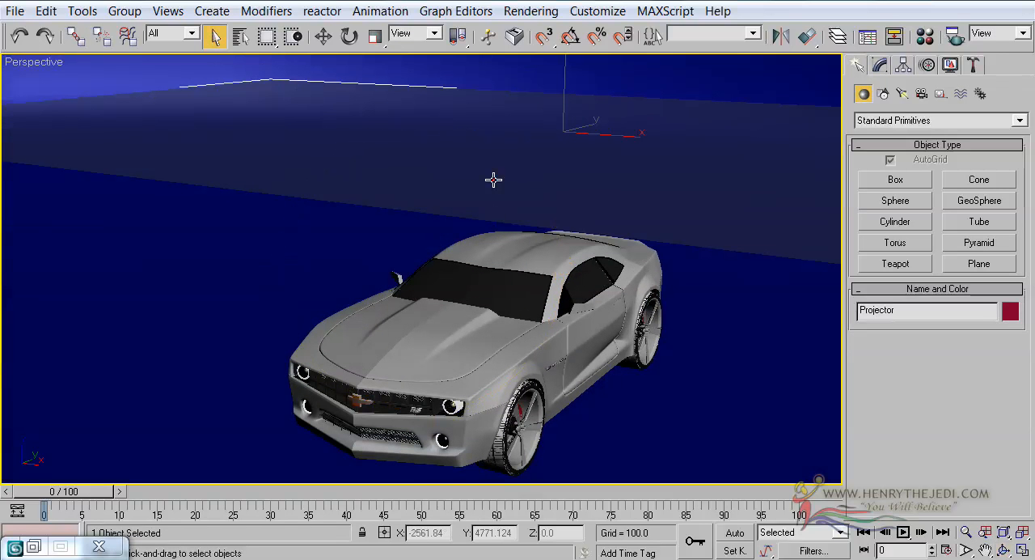
{"action": "left_click", "coordinate": [517, 151]}
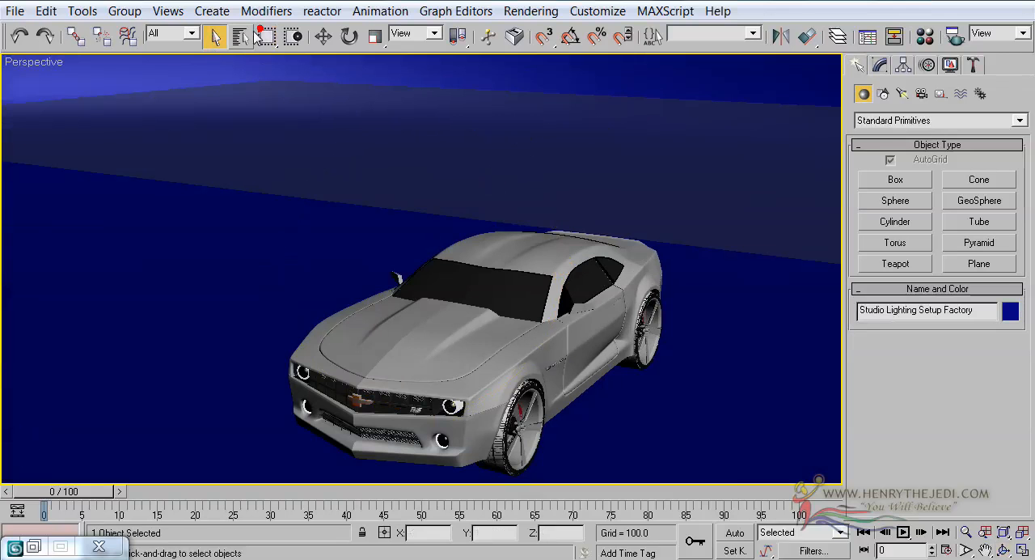
{"action": "left_click", "coordinate": [241, 36]}
{"action": "left_click", "coordinate": [362, 171]}
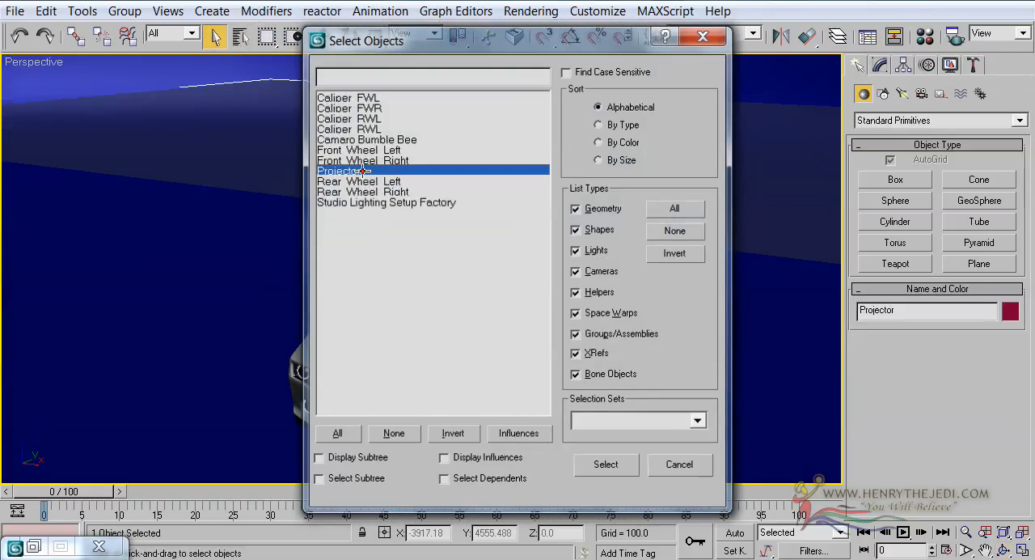
{"action": "double_click", "coordinate": [362, 170]}
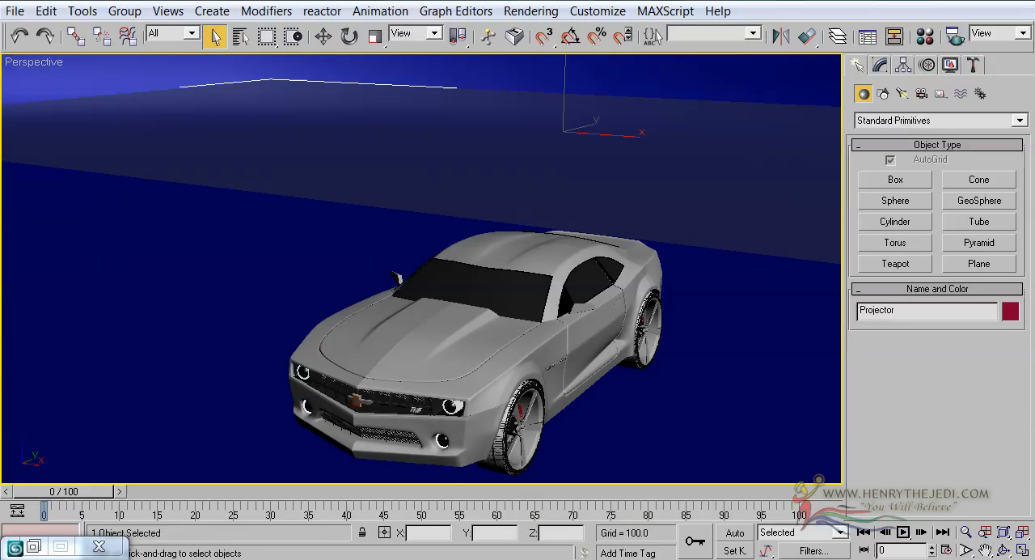
Step: Clone the Projector plane as an instance along X in the Top view, away from the car
{"action": "left_click", "coordinate": [1023, 550]}
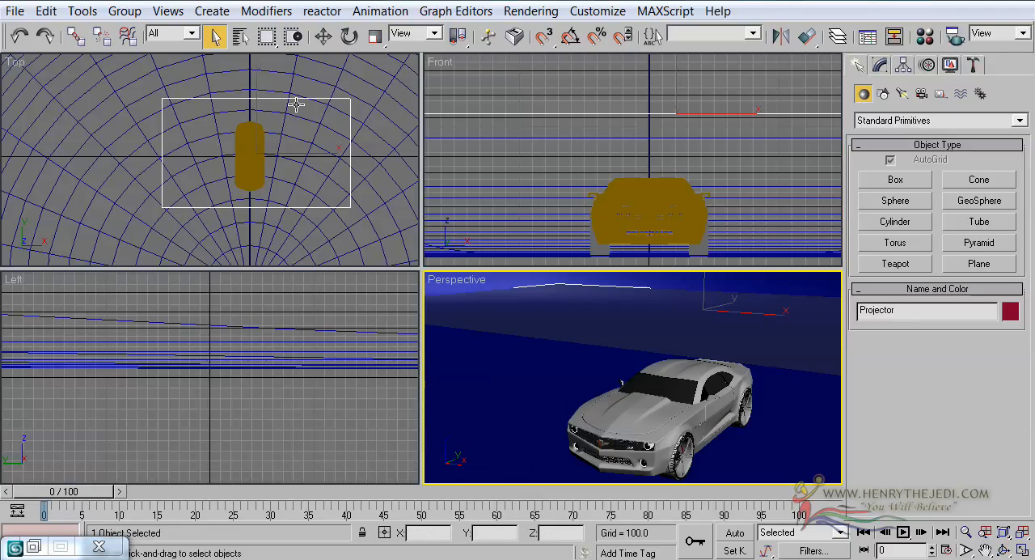
{"action": "key", "text": "w"}
{"action": "scroll", "coordinate": [320, 162], "scroll_direction": "down", "scroll_amount": 5}
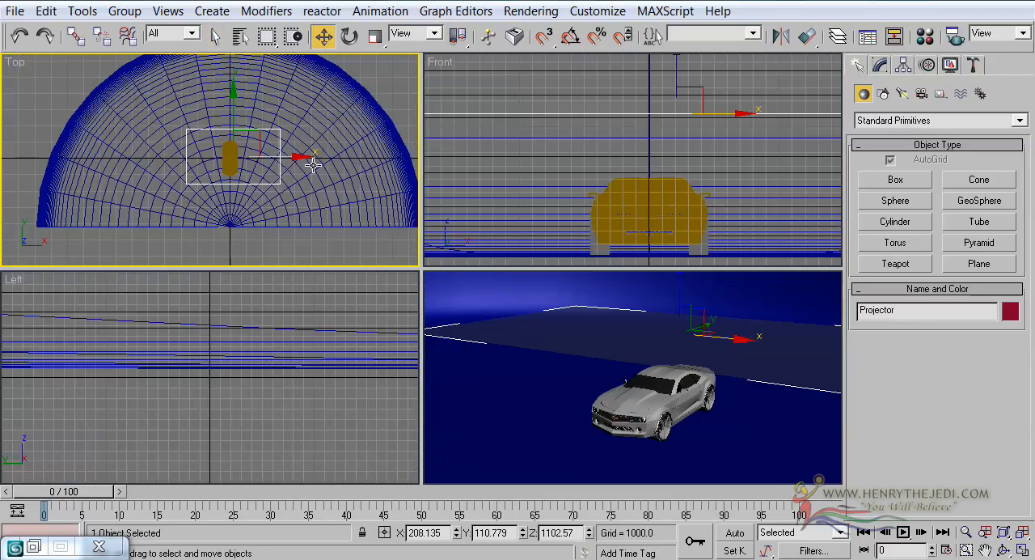
{"action": "left_click_drag", "start_coordinate": [295, 157], "coordinate": [183, 158], "text": "shift"}
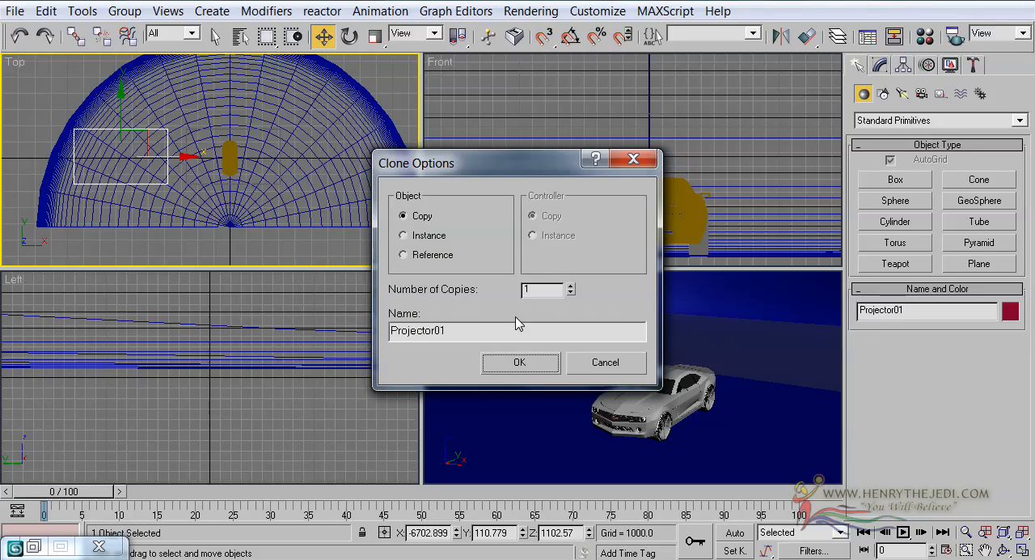
{"action": "left_click", "coordinate": [429, 235]}
{"action": "left_click", "coordinate": [518, 362]}
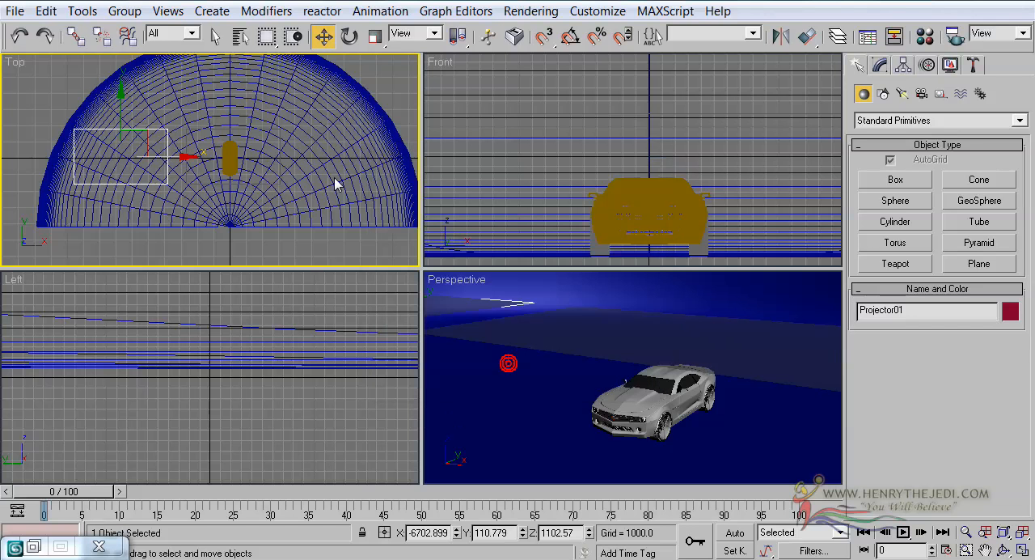
Step: Rotate the cloned plane -90 degrees about Z with angle snap on, and move it beside the car at about X -2509
{"action": "left_click", "coordinate": [348, 36]}
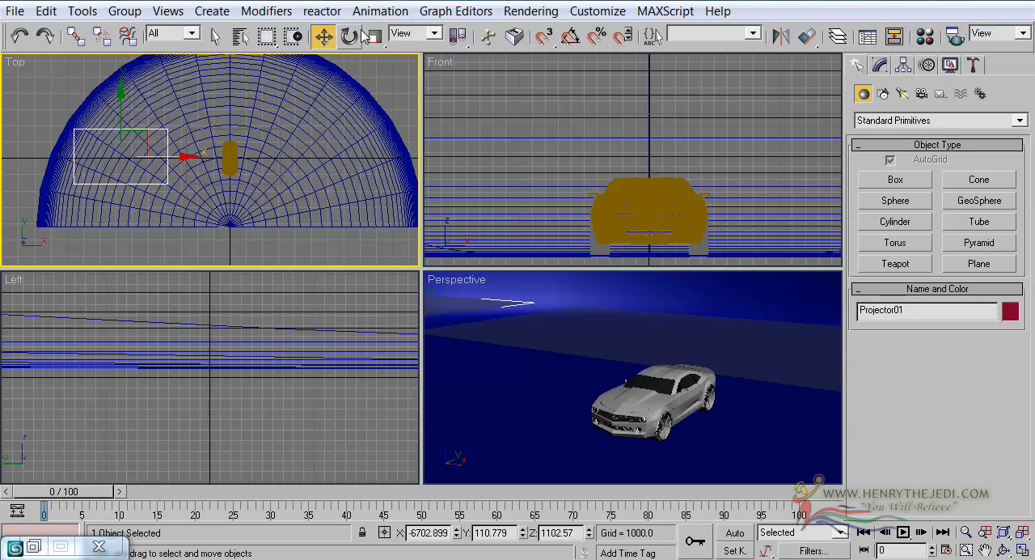
{"action": "left_click", "coordinate": [570, 38]}
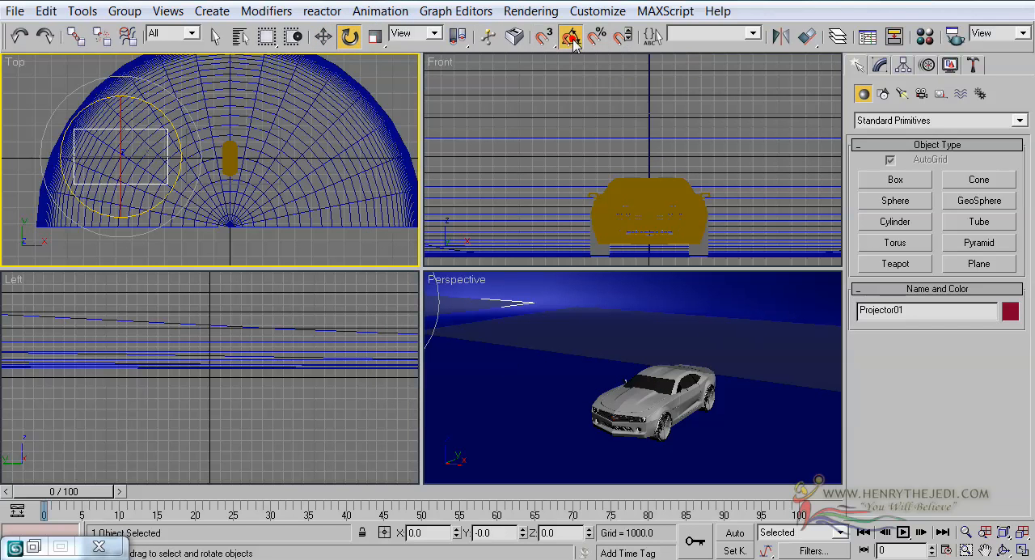
{"action": "left_click_drag", "start_coordinate": [163, 113], "coordinate": [160, 194]}
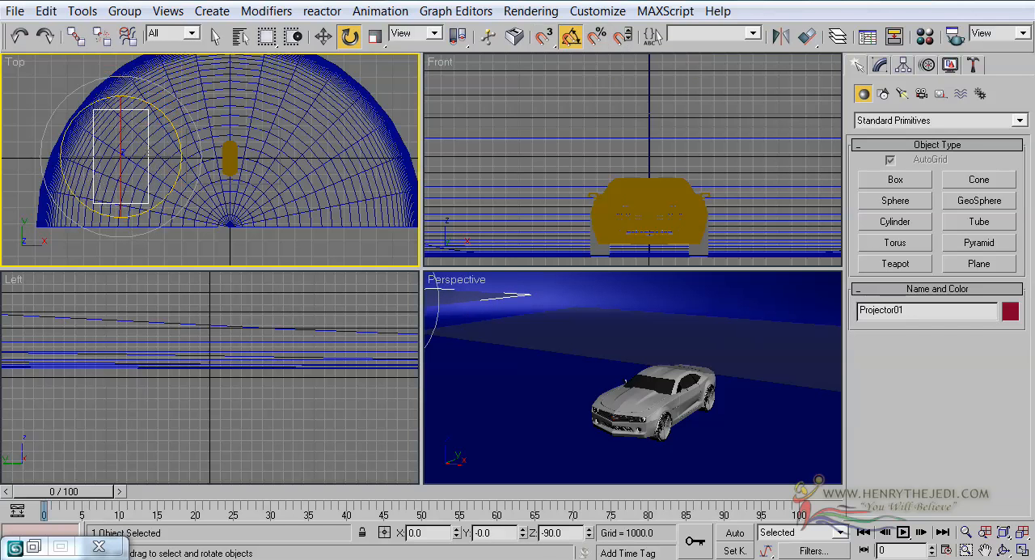
{"action": "left_click", "coordinate": [322, 37]}
{"action": "scroll", "coordinate": [265, 120], "scroll_direction": "up", "scroll_amount": 2}
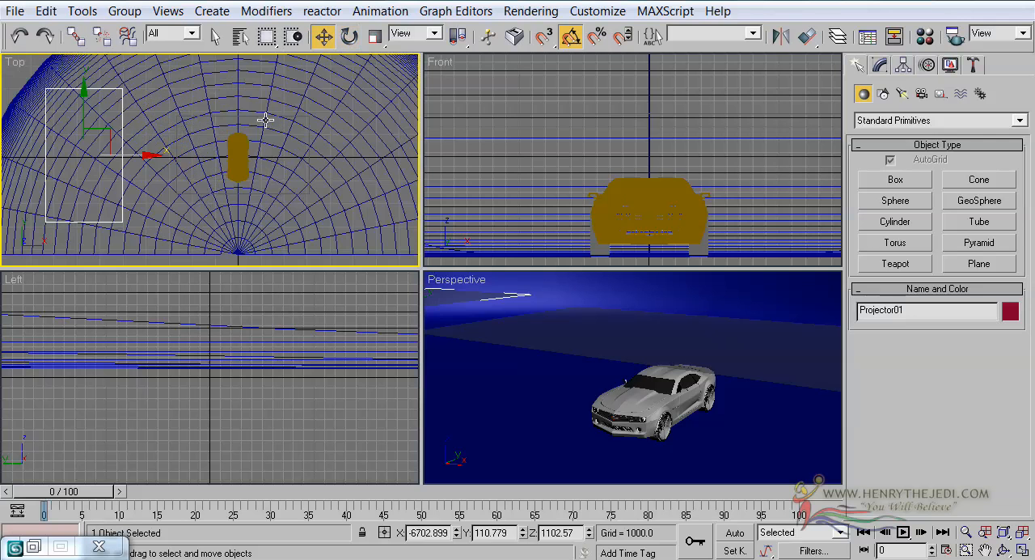
{"action": "left_click_drag", "start_coordinate": [131, 154], "coordinate": [228, 155]}
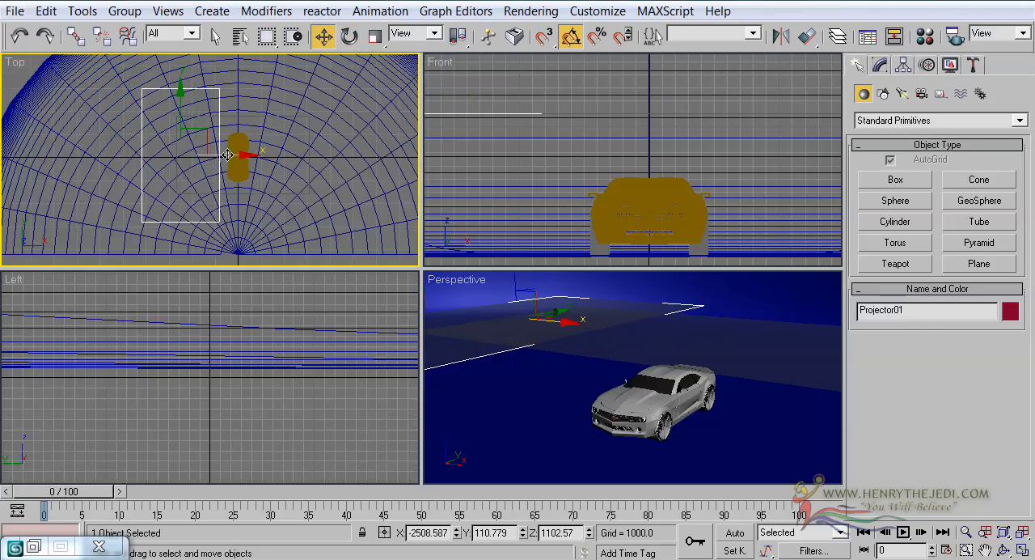
Step: Stand the cloned plane upright by rotating it 90 degrees in the Front view
{"action": "left_click", "coordinate": [349, 37]}
{"action": "middle_click", "coordinate": [565, 224]}
{"action": "middle_click_drag", "start_coordinate": [581, 370], "coordinate": [650, 405]}
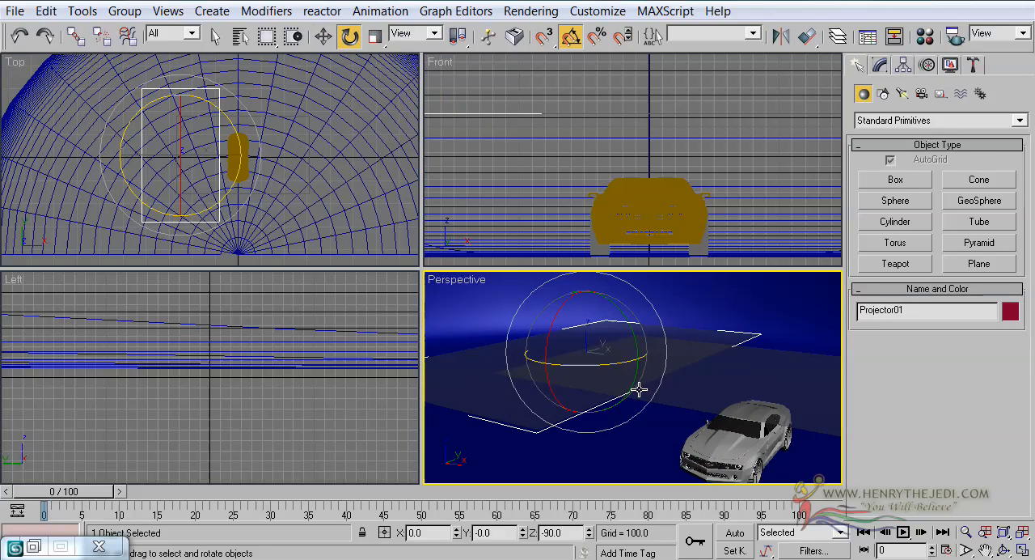
{"action": "scroll", "coordinate": [626, 102], "scroll_direction": "down", "scroll_amount": 3}
{"action": "middle_click_drag", "start_coordinate": [626, 103], "coordinate": [740, 121]}
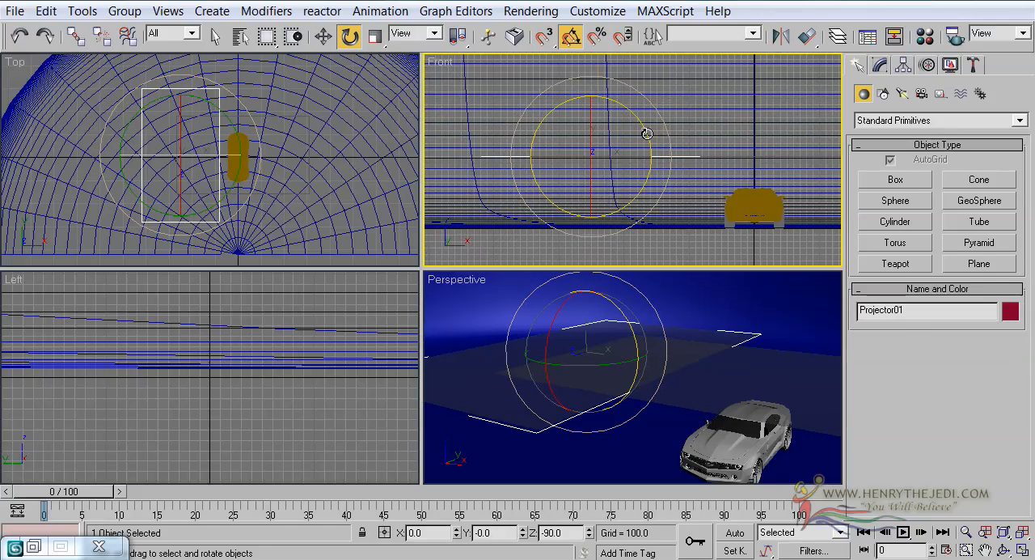
{"action": "left_click_drag", "start_coordinate": [642, 131], "coordinate": [601, 73]}
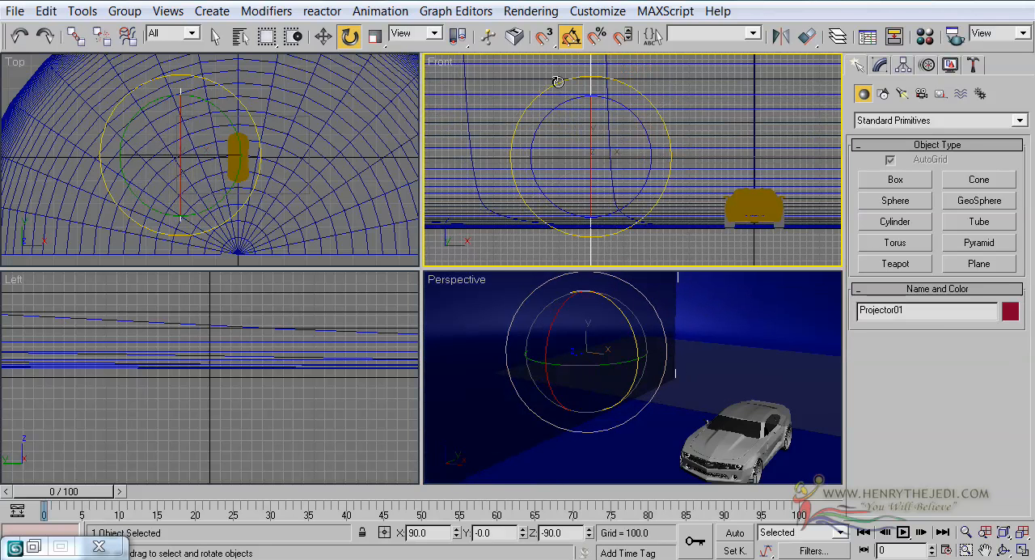
Step: Clone the upright plane as an instance on the car's opposite side, at about X 1397
{"action": "left_click", "coordinate": [323, 36]}
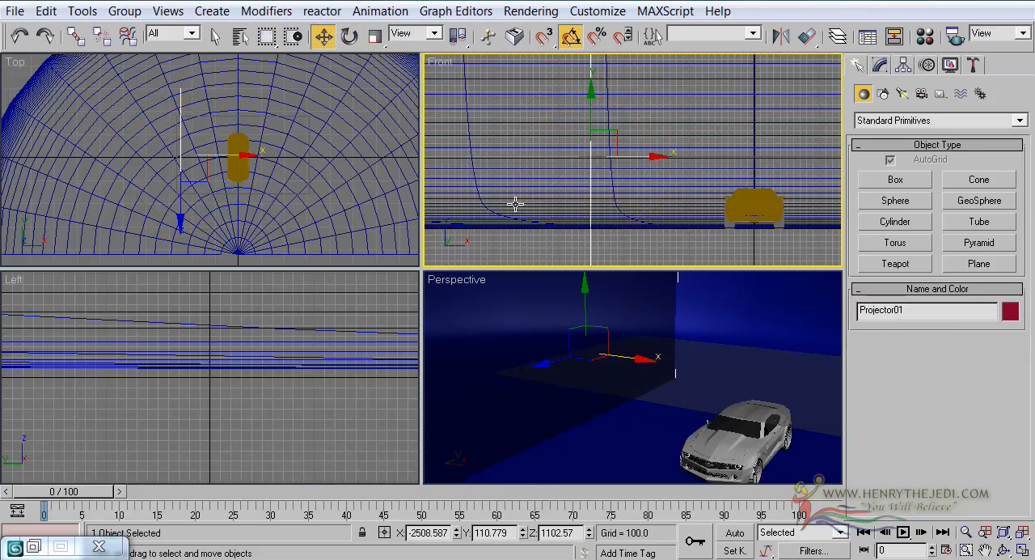
{"action": "middle_click_drag", "start_coordinate": [329, 207], "coordinate": [325, 204]}
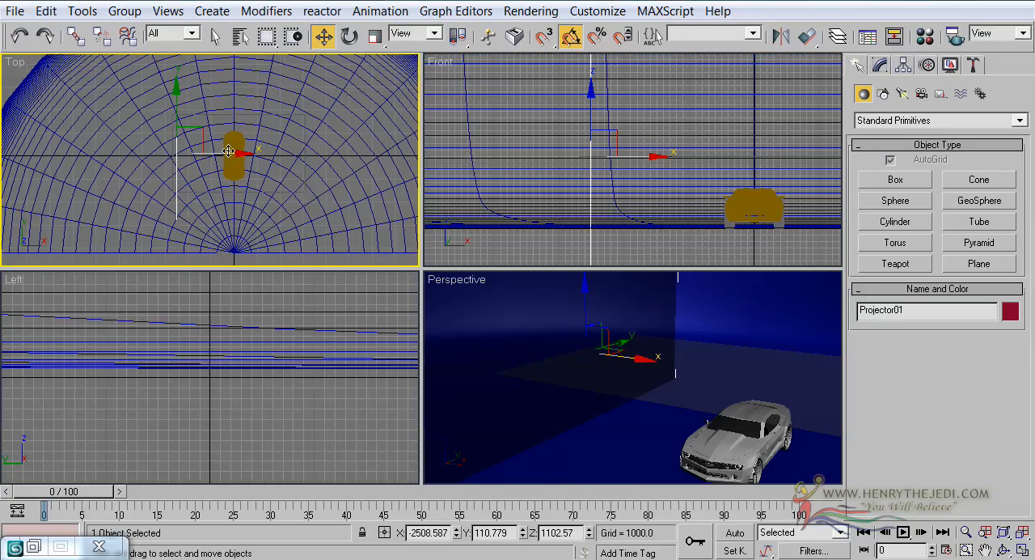
{"action": "left_click_drag", "start_coordinate": [229, 150], "coordinate": [321, 166], "text": "shift"}
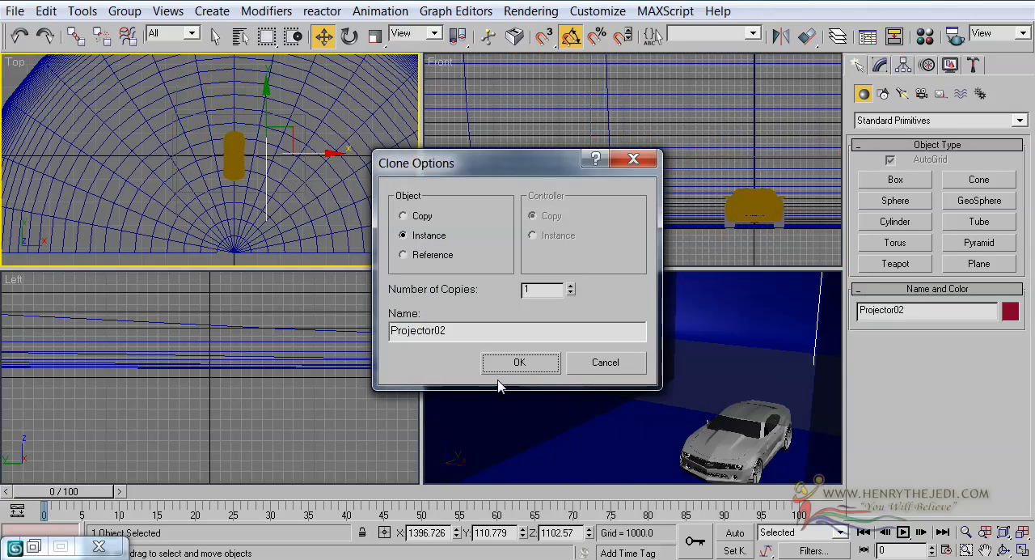
{"action": "left_click", "coordinate": [519, 362]}
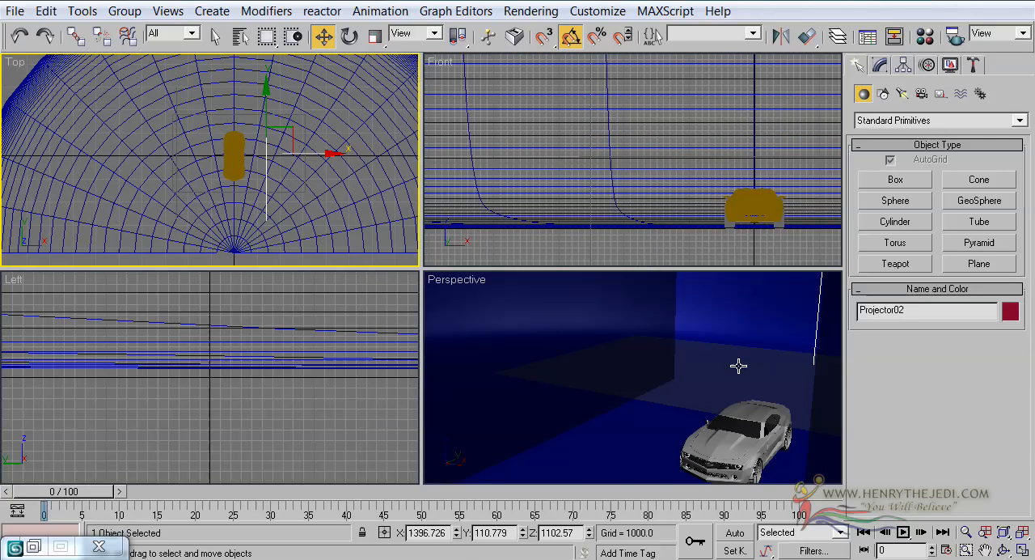
Step: Select Projector01 and Projector02 together and raise both upright planes along Z
{"action": "right_click", "coordinate": [738, 363]}
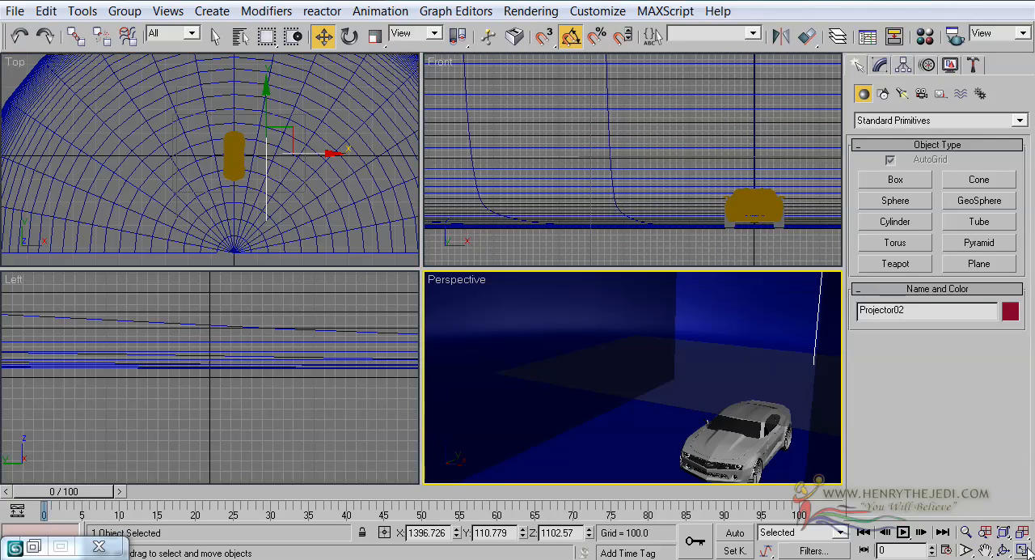
{"action": "scroll", "coordinate": [517, 314], "scroll_direction": "down", "scroll_amount": 5}
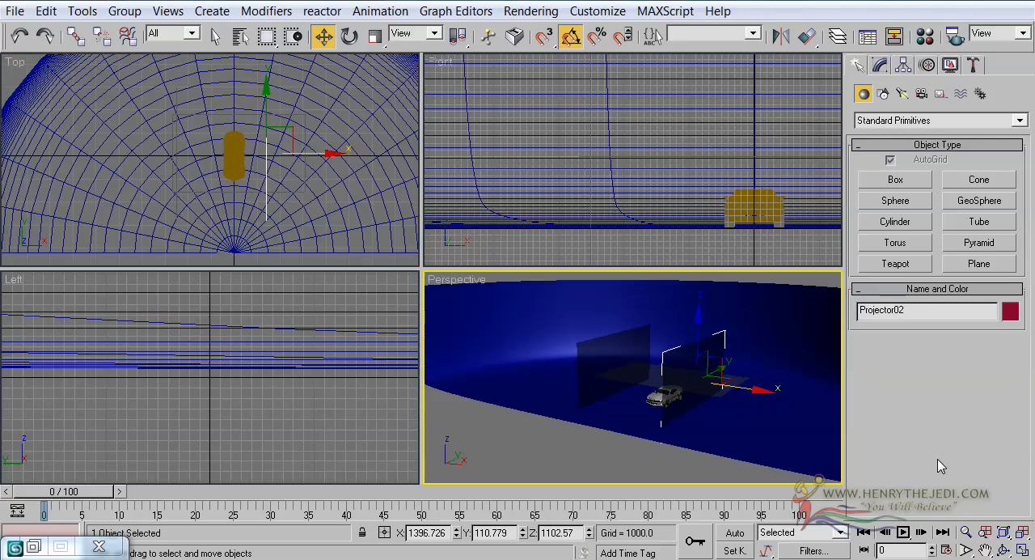
{"action": "left_click", "coordinate": [1022, 550]}
{"action": "scroll", "coordinate": [407, 234], "scroll_direction": "up", "scroll_amount": 4}
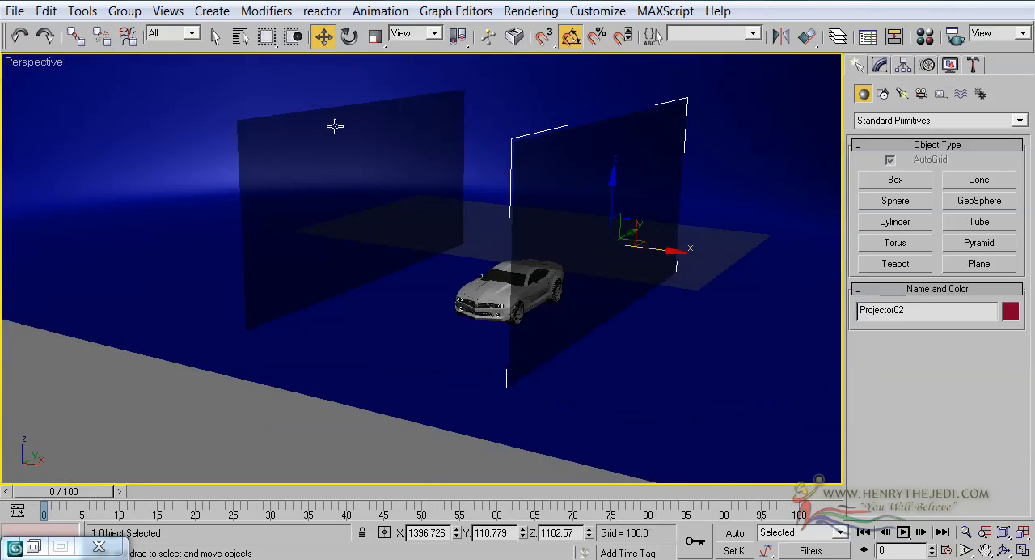
{"action": "left_click", "coordinate": [241, 35]}
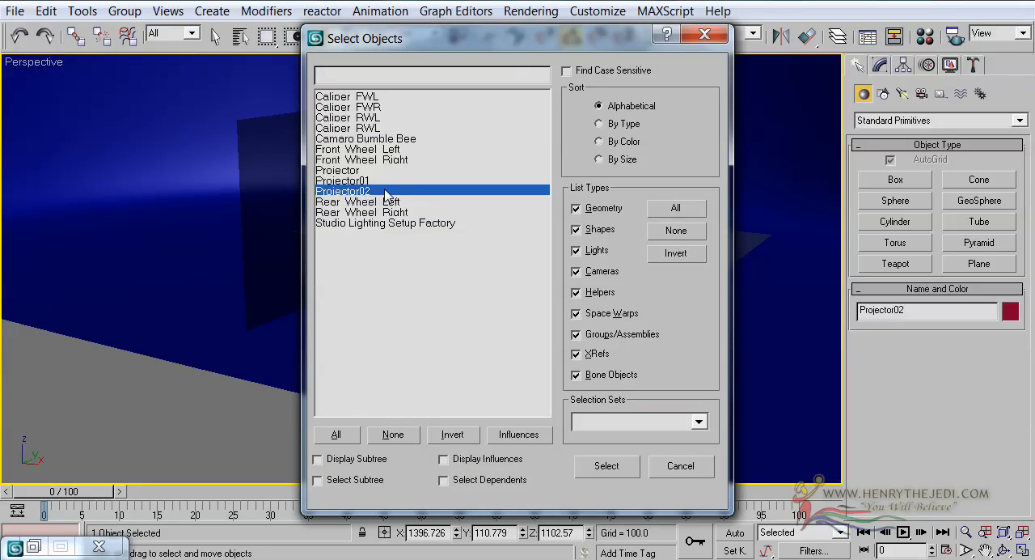
{"action": "left_click", "coordinate": [377, 180], "text": "ctrl"}
{"action": "left_click", "coordinate": [606, 467]}
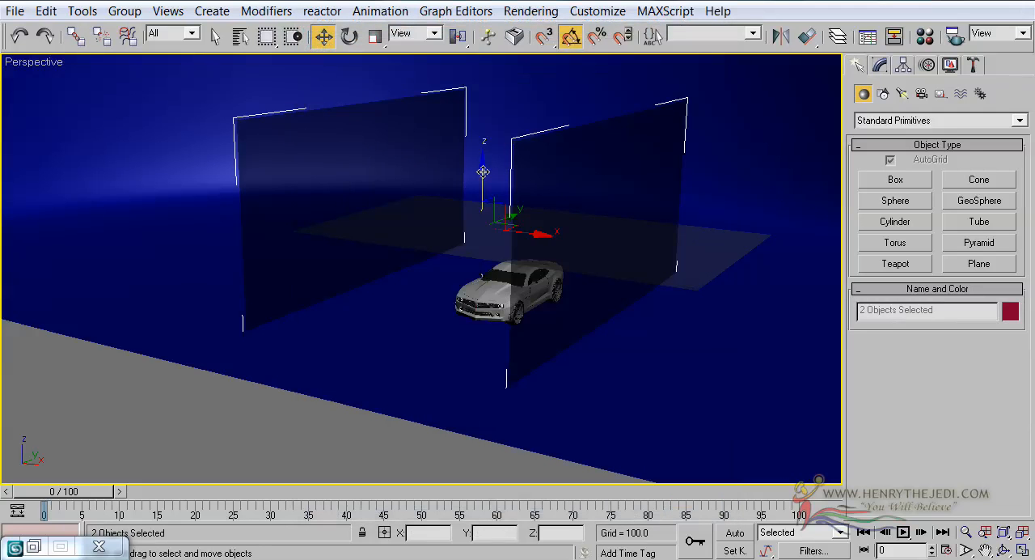
{"action": "left_click_drag", "start_coordinate": [489, 171], "coordinate": [479, 119]}
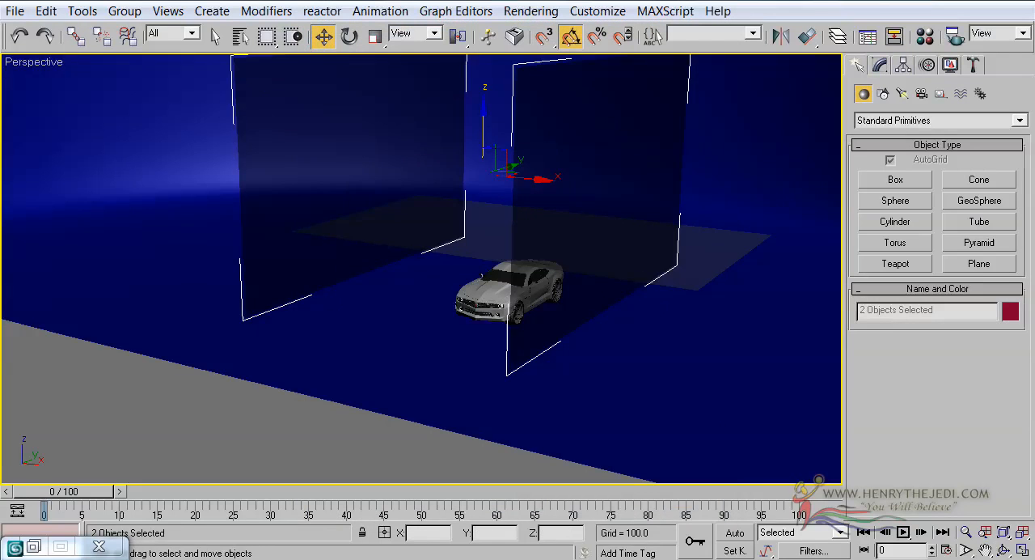
Step: Lower both upright planes slightly in the Front view to about Z 1779
{"action": "left_click", "coordinate": [1023, 550]}
{"action": "middle_click_drag", "start_coordinate": [644, 142], "coordinate": [504, 142]}
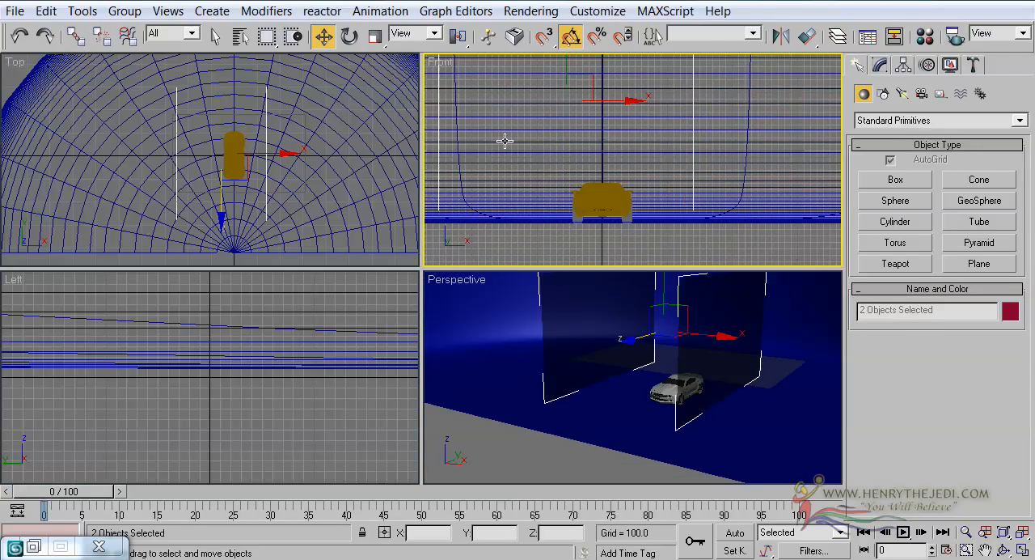
{"action": "scroll", "coordinate": [545, 88], "scroll_direction": "up", "scroll_amount": 2}
{"action": "middle_click_drag", "start_coordinate": [547, 89], "coordinate": [549, 132]}
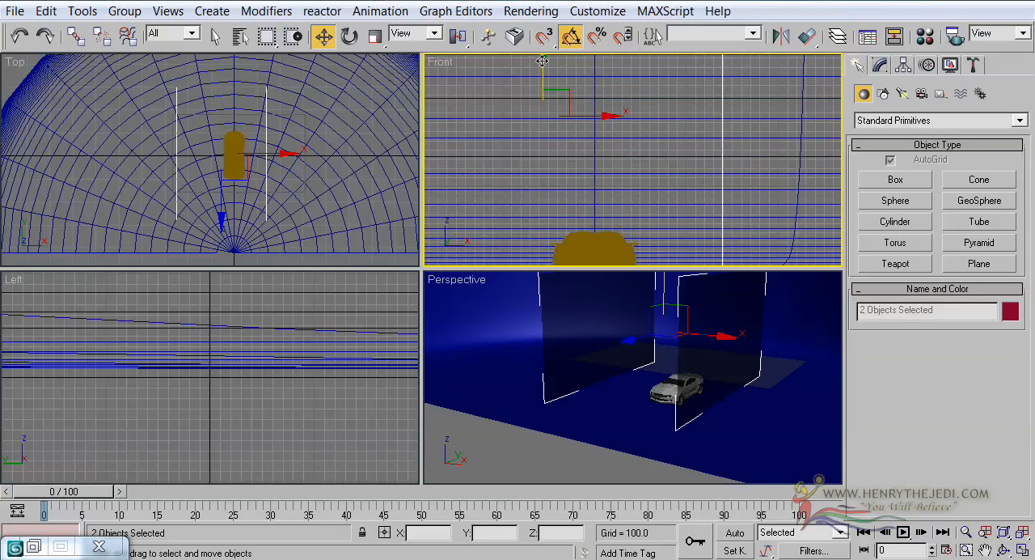
{"action": "left_click_drag", "start_coordinate": [541, 64], "coordinate": [542, 68]}
{"action": "middle_click_drag", "start_coordinate": [518, 184], "coordinate": [523, 153]}
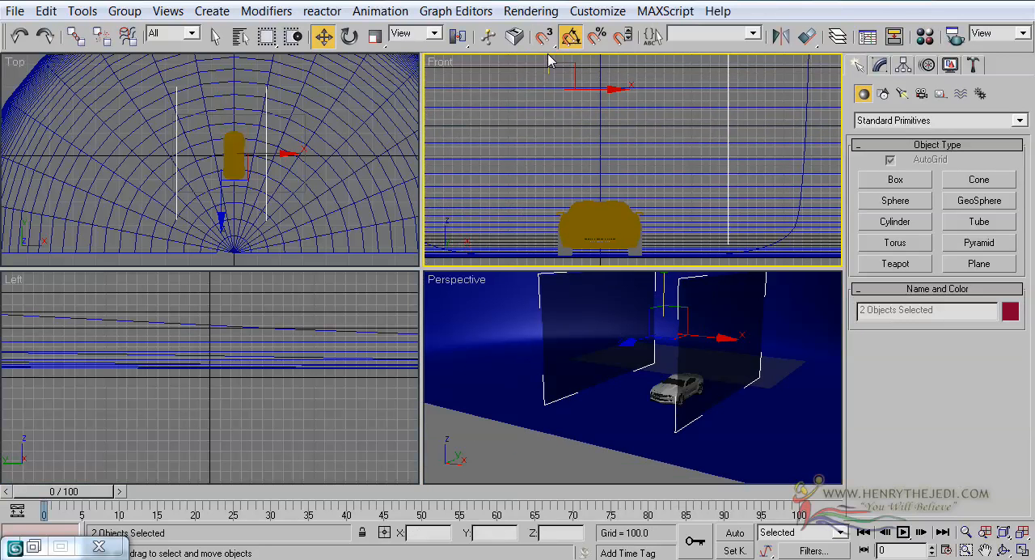
Step: Examine the placement of the two upright planes around the car in the maximized Perspective view
{"action": "middle_click", "coordinate": [656, 397]}
{"action": "left_click", "coordinate": [1022, 550]}
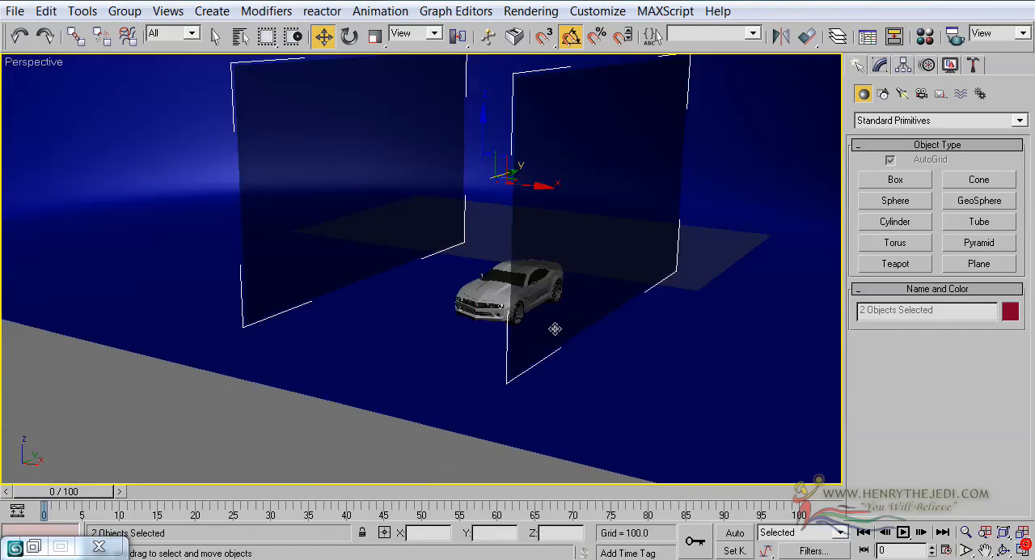
{"action": "scroll", "coordinate": [490, 328], "scroll_direction": "up", "scroll_amount": 5}
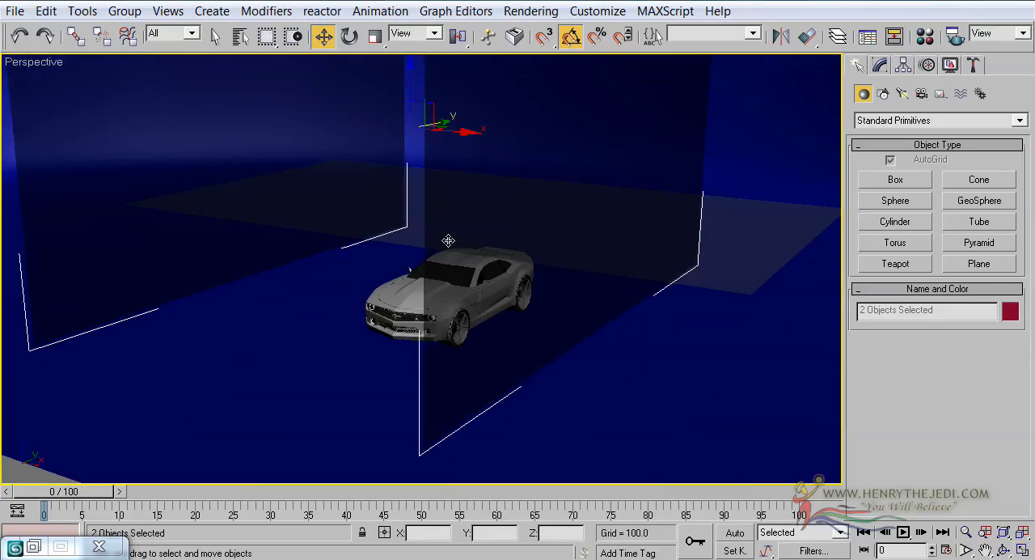
{"action": "left_click", "coordinate": [448, 240]}
{"action": "scroll", "coordinate": [453, 348], "scroll_direction": "down", "scroll_amount": 4}
{"action": "left_click", "coordinate": [493, 157]}
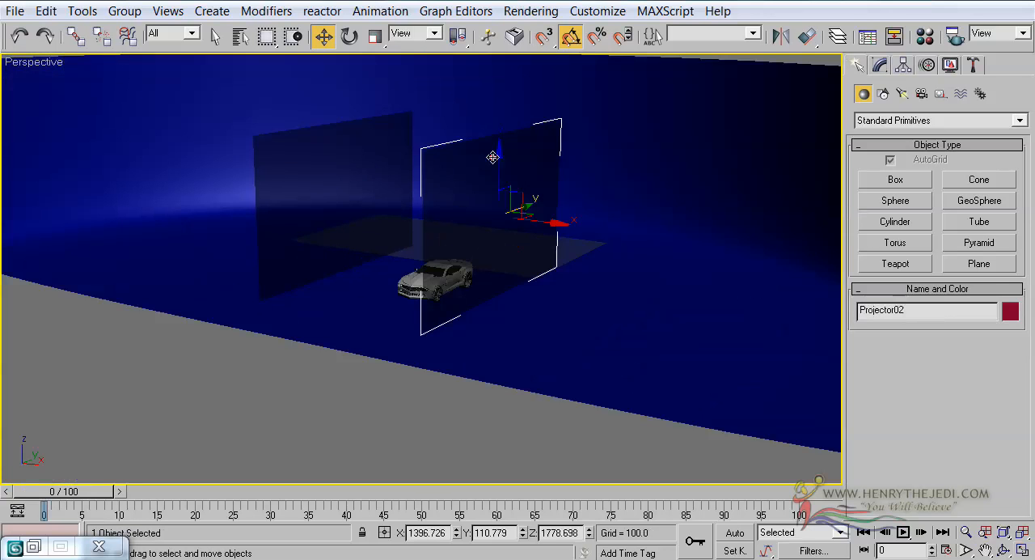
{"action": "scroll", "coordinate": [459, 352], "scroll_direction": "up", "scroll_amount": 6}
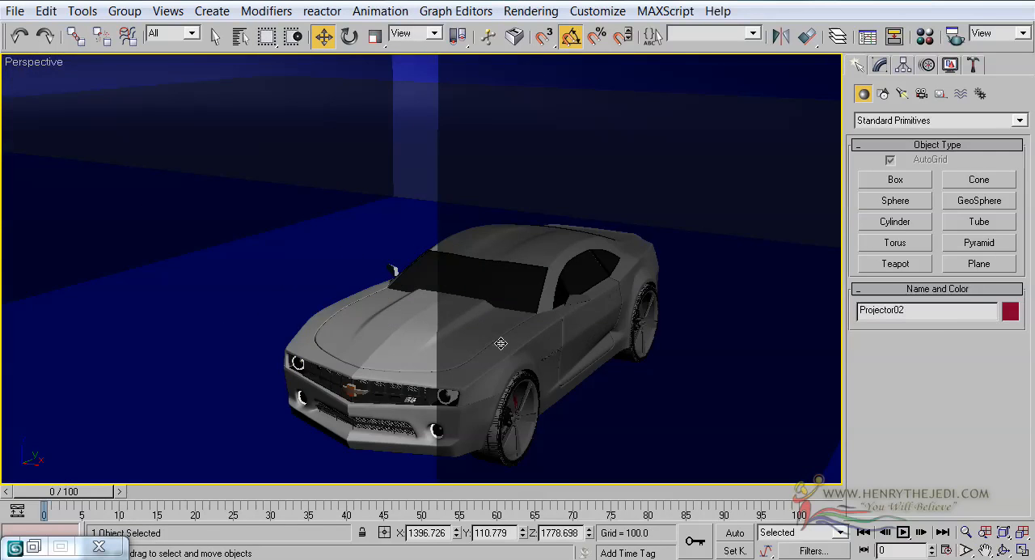
Step: Select Front Wheel Left and Front Wheel Right together and set the rotation's reference coordinate system to Local
{"action": "scroll", "coordinate": [501, 342], "scroll_direction": "down", "scroll_amount": 2}
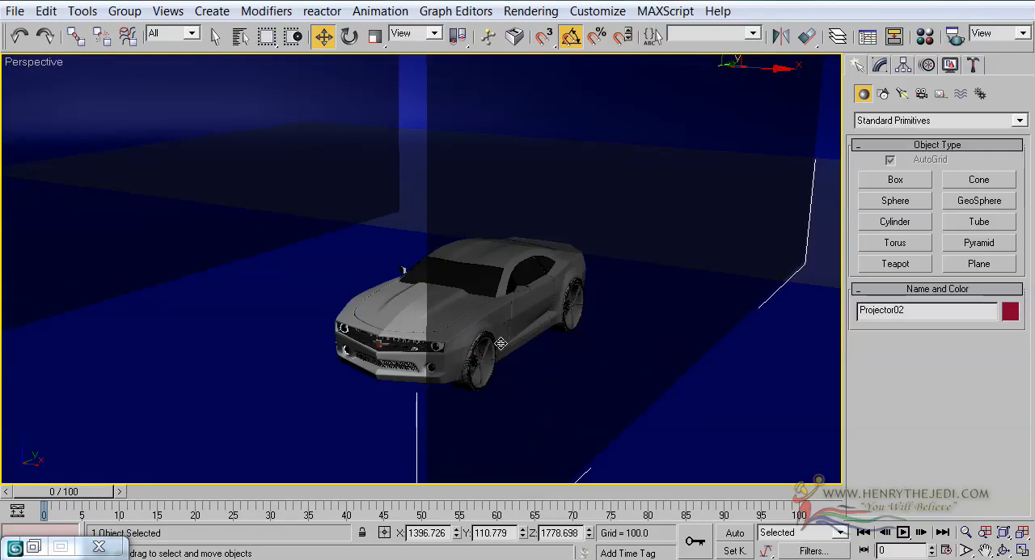
{"action": "left_click", "coordinate": [240, 38]}
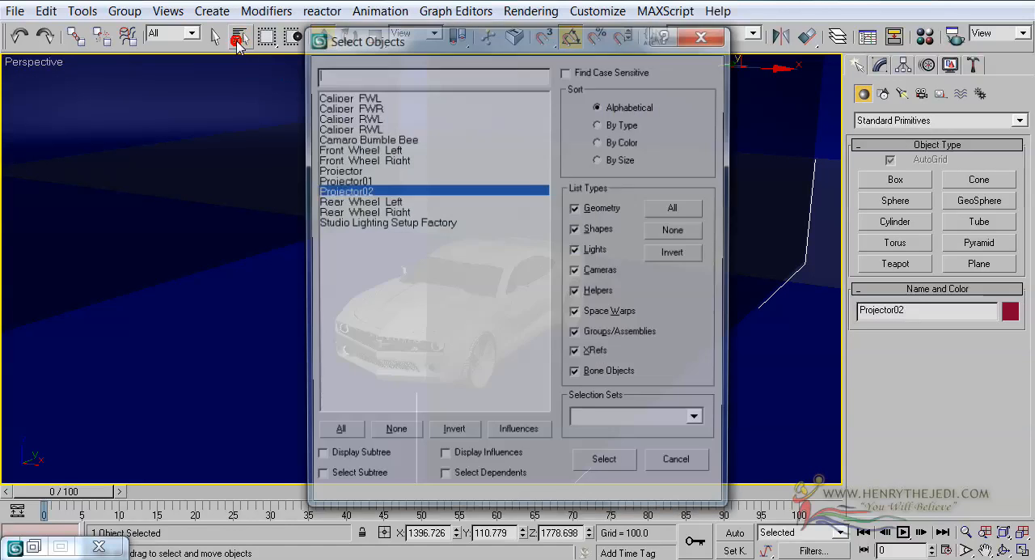
{"action": "left_click_drag", "start_coordinate": [368, 150], "coordinate": [369, 164]}
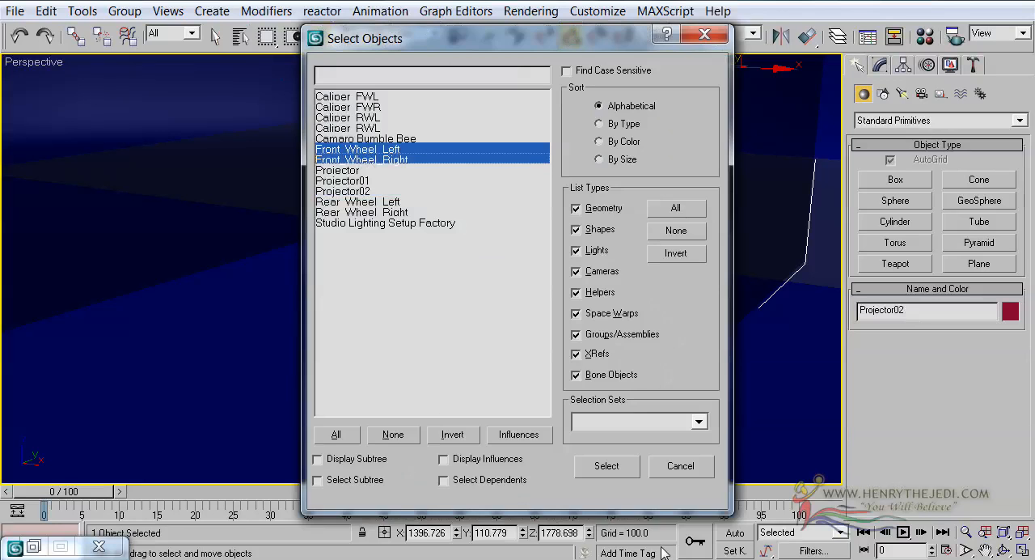
{"action": "left_click", "coordinate": [606, 466]}
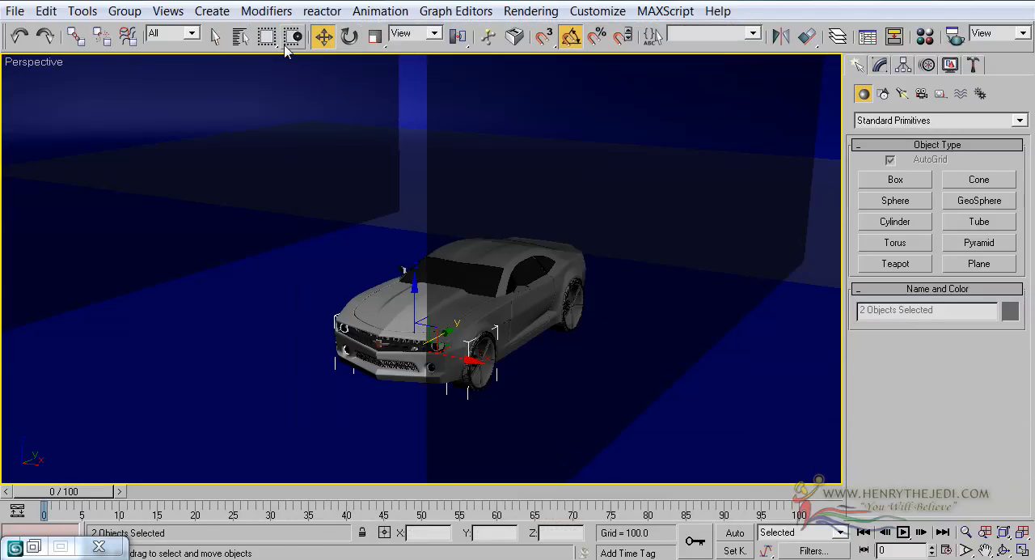
{"action": "left_click", "coordinate": [350, 39]}
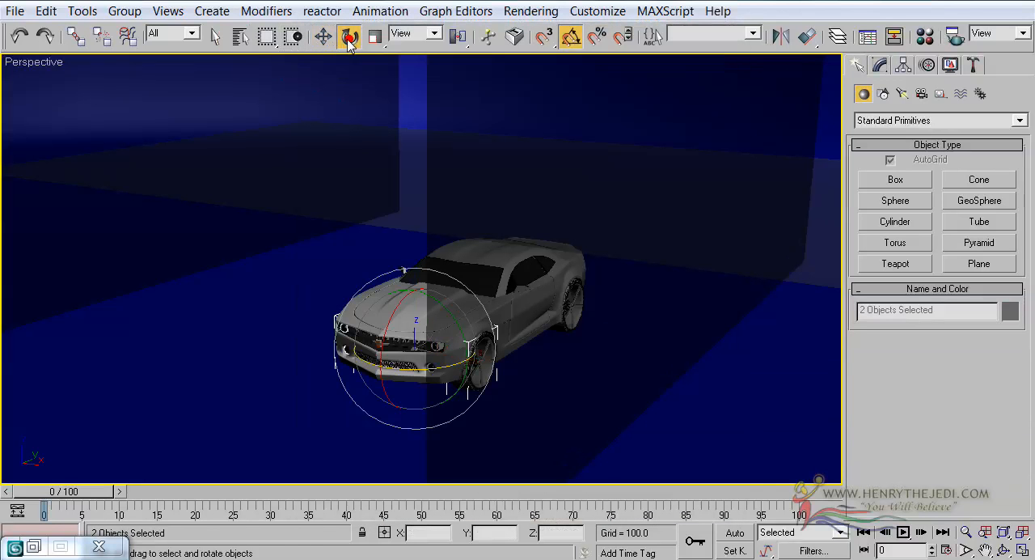
{"action": "left_click", "coordinate": [408, 36]}
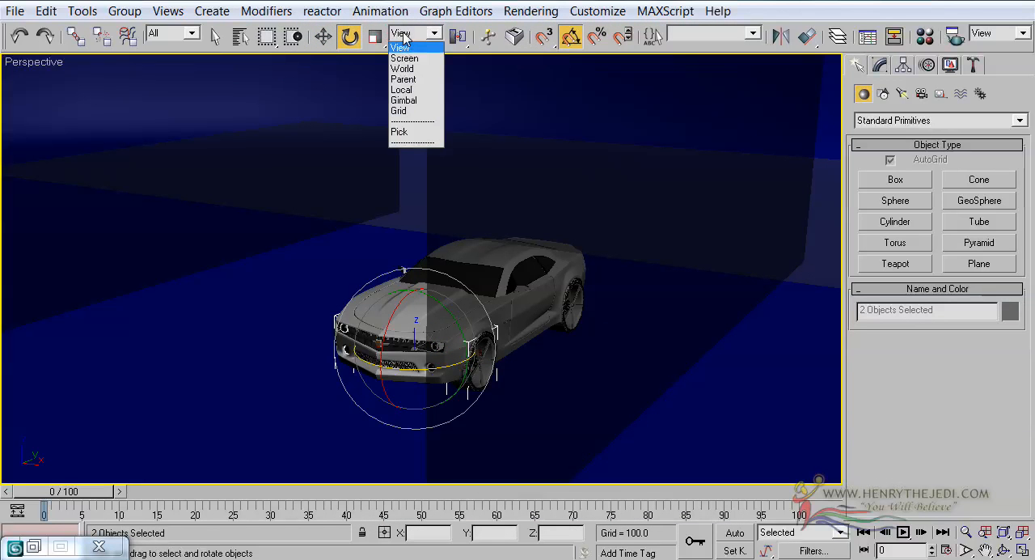
{"action": "left_click", "coordinate": [401, 90]}
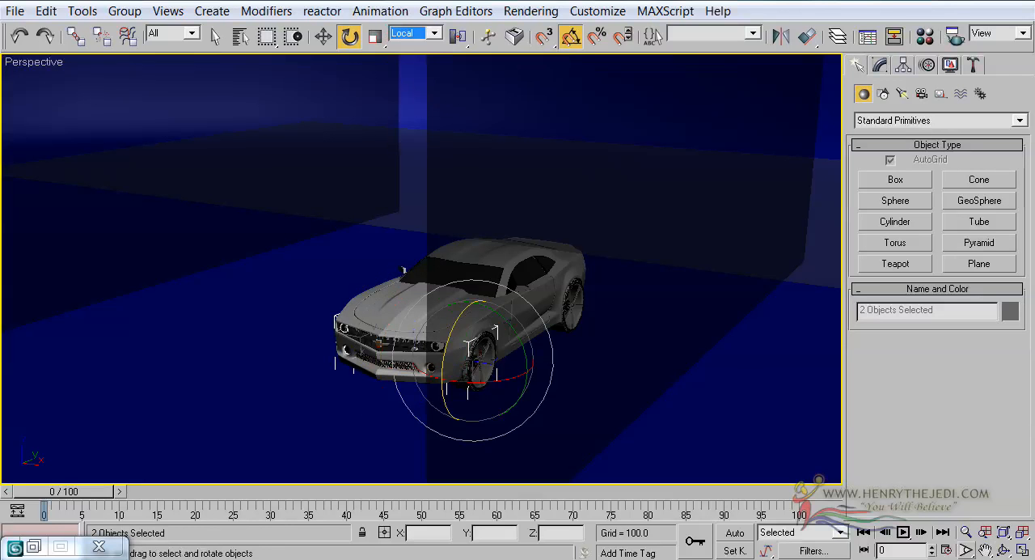
Step: Rotate both front wheels about their own vertical axes so they steer to one side
{"action": "left_click", "coordinate": [1003, 550]}
{"action": "left_click_drag", "start_coordinate": [514, 366], "coordinate": [522, 295]}
{"action": "left_click_drag", "start_coordinate": [454, 303], "coordinate": [394, 330]}
{"action": "scroll", "coordinate": [395, 330], "scroll_direction": "up", "scroll_amount": 4}
{"action": "middle_click_drag", "start_coordinate": [395, 330], "coordinate": [322, 208]}
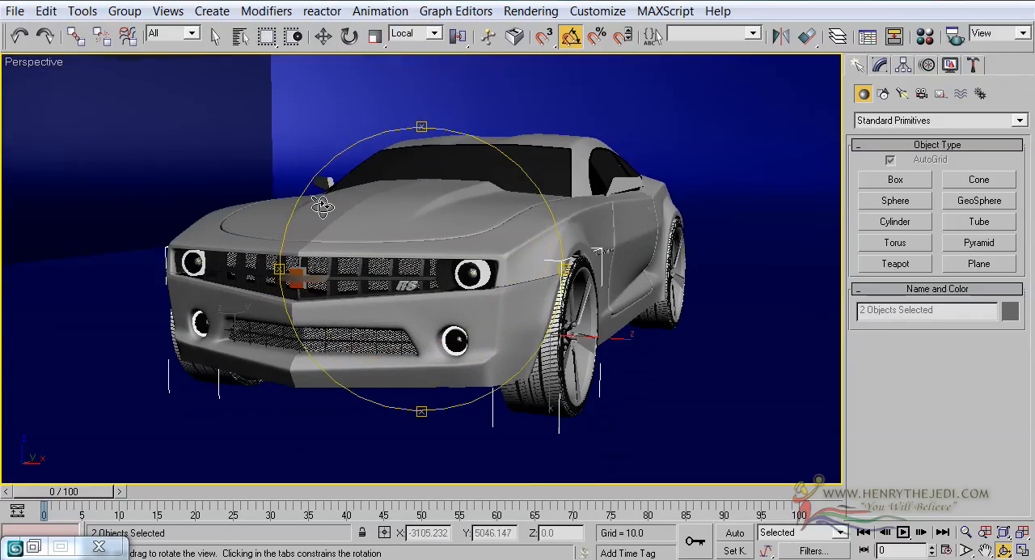
{"action": "left_click", "coordinate": [350, 35]}
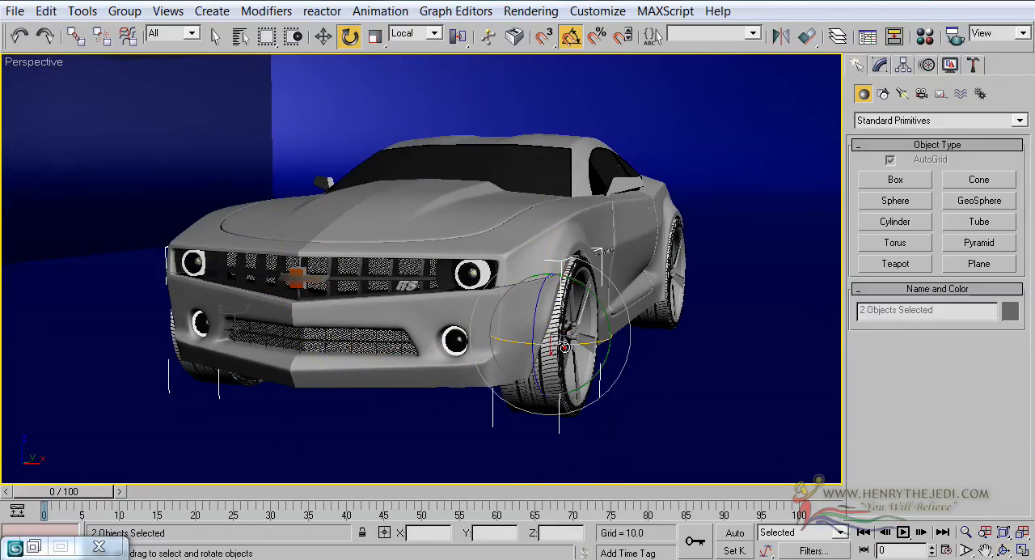
{"action": "left_click_drag", "start_coordinate": [565, 347], "coordinate": [541, 347]}
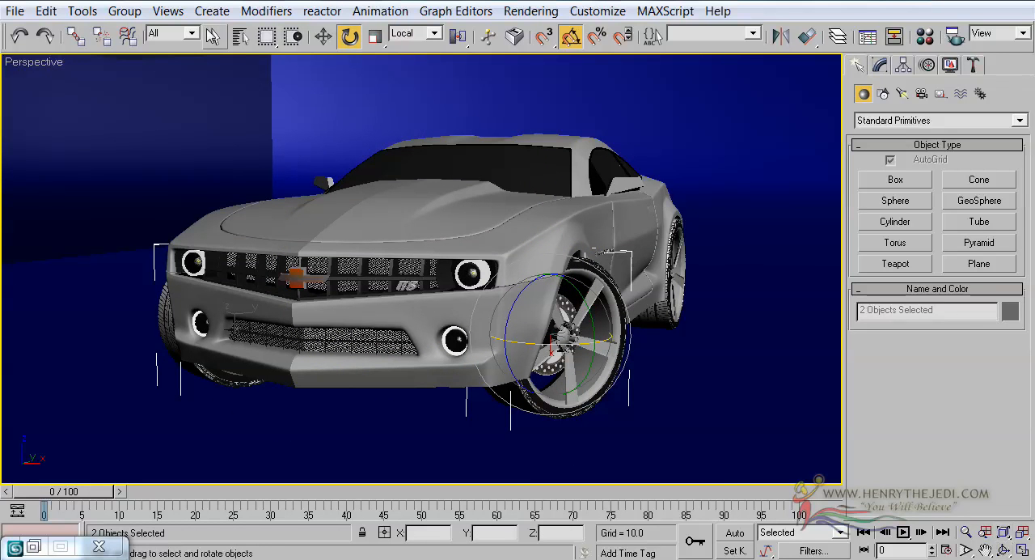
Step: Select all the car parts together: the four calipers, the Camaro Bumble Bee body and the front and rear wheels
{"action": "left_click", "coordinate": [241, 35]}
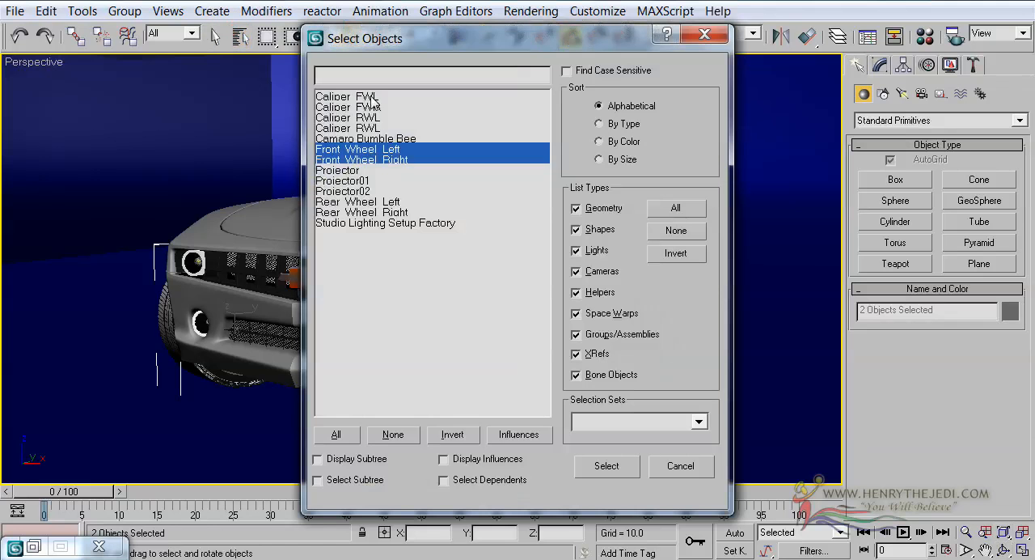
{"action": "left_click_drag", "start_coordinate": [370, 97], "coordinate": [371, 160]}
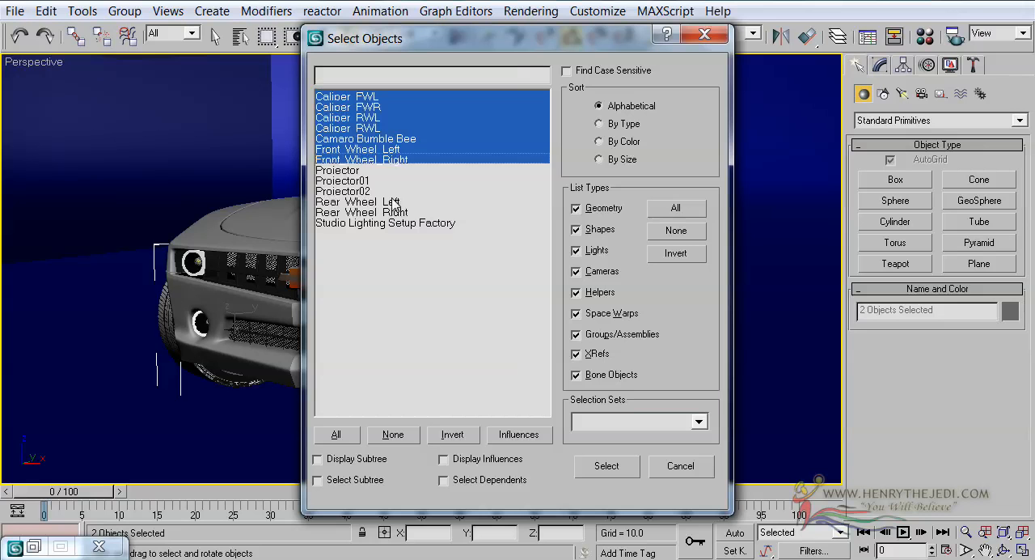
{"action": "left_click_drag", "start_coordinate": [392, 202], "coordinate": [393, 211], "text": "ctrl"}
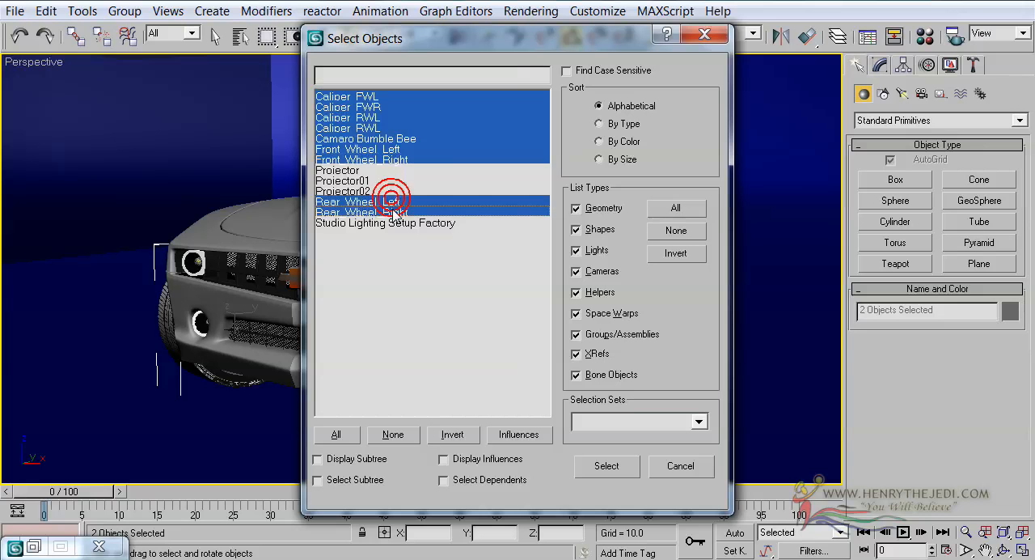
{"action": "left_click", "coordinate": [607, 466]}
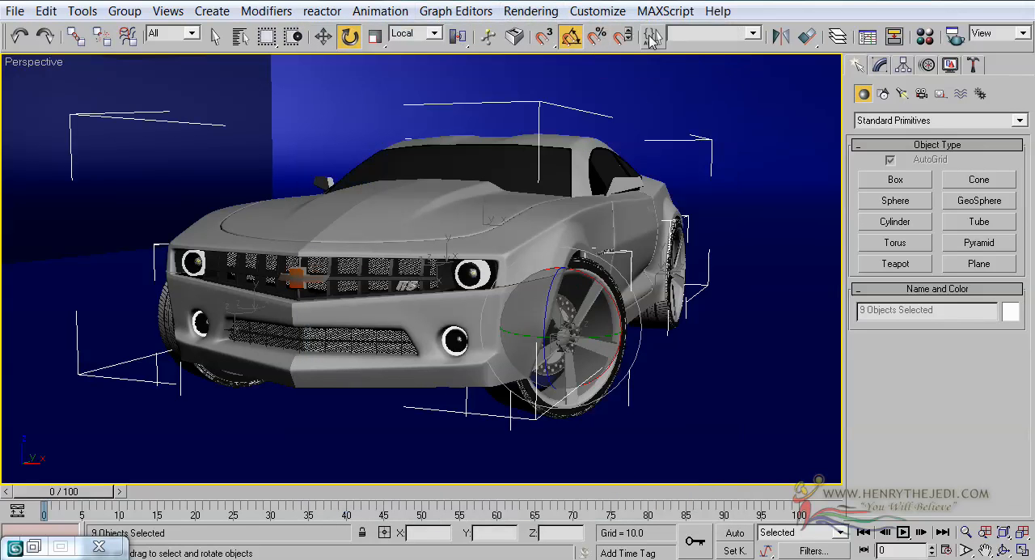
Step: Create a named selection set called Camaro from the selected car parts
{"action": "left_click", "coordinate": [653, 38]}
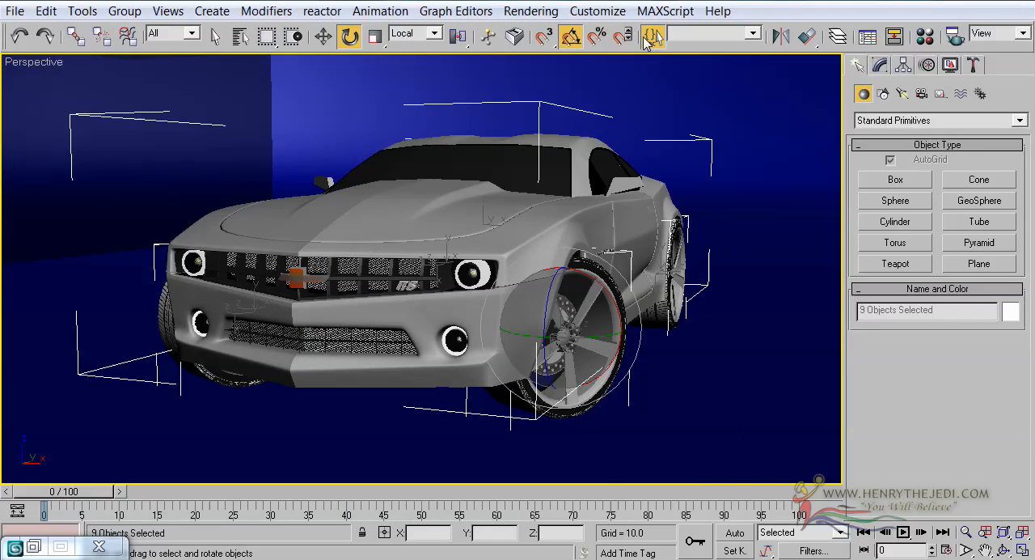
{"action": "left_click", "coordinate": [104, 98]}
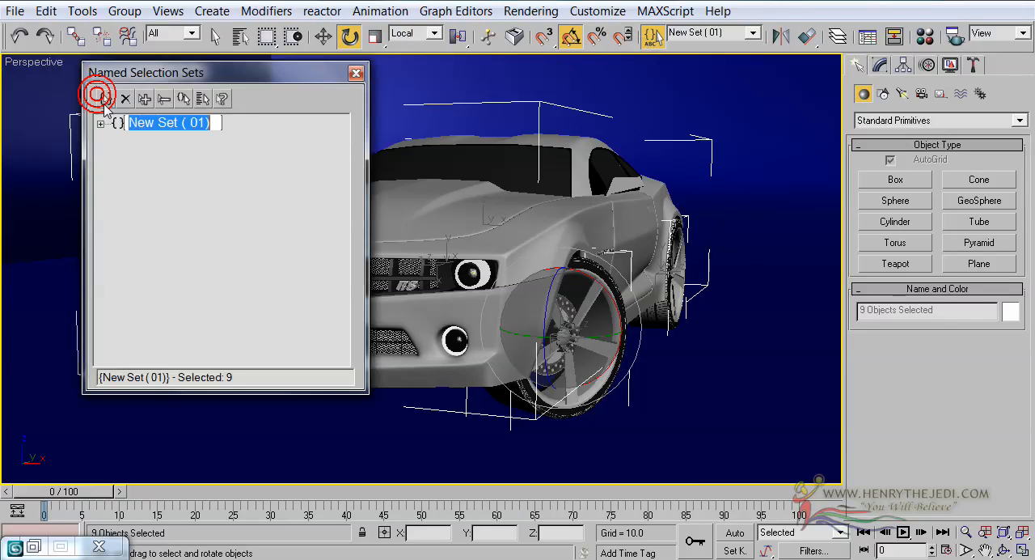
{"action": "type", "text": "C"}
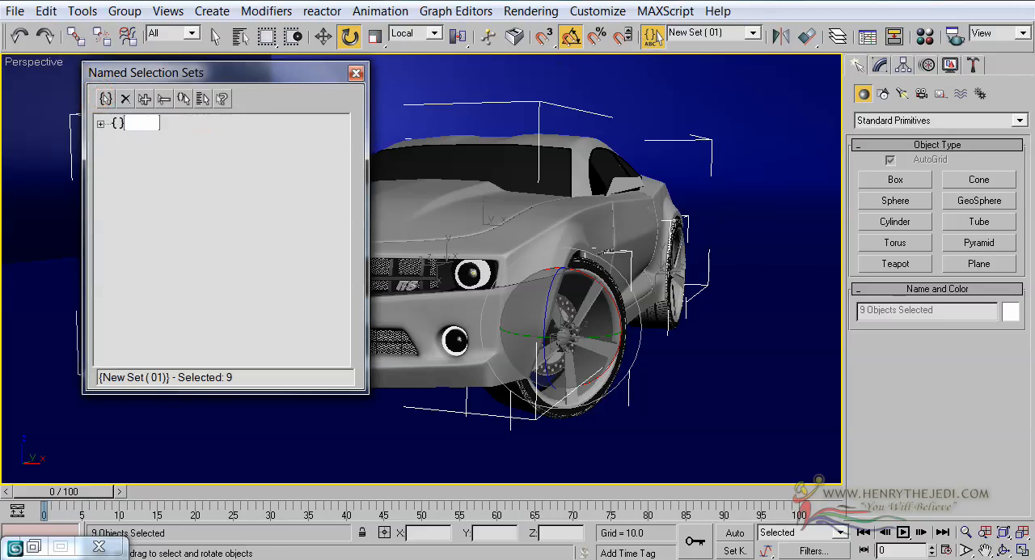
{"action": "type", "text": "amaro"}
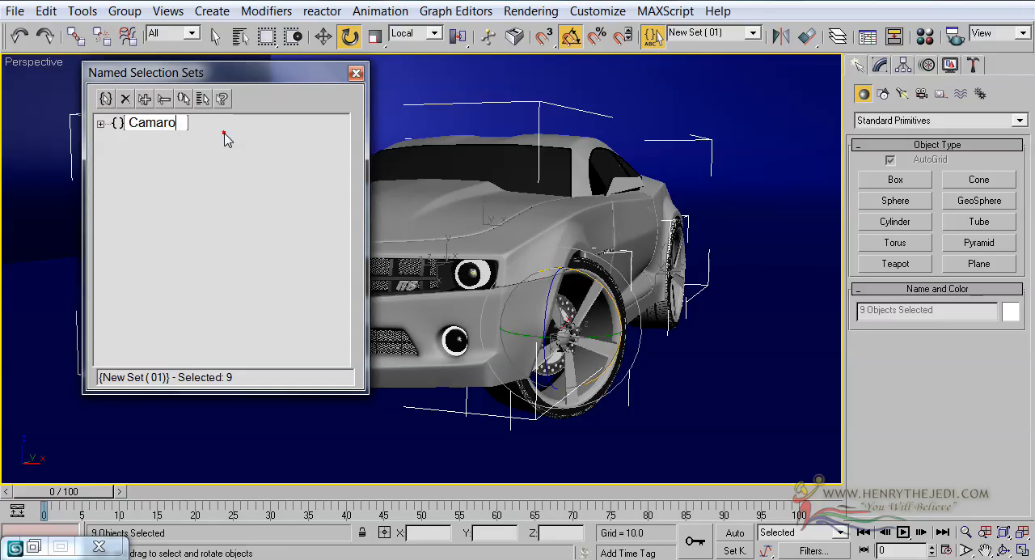
{"action": "key", "text": "Return"}
{"action": "left_click", "coordinate": [356, 74]}
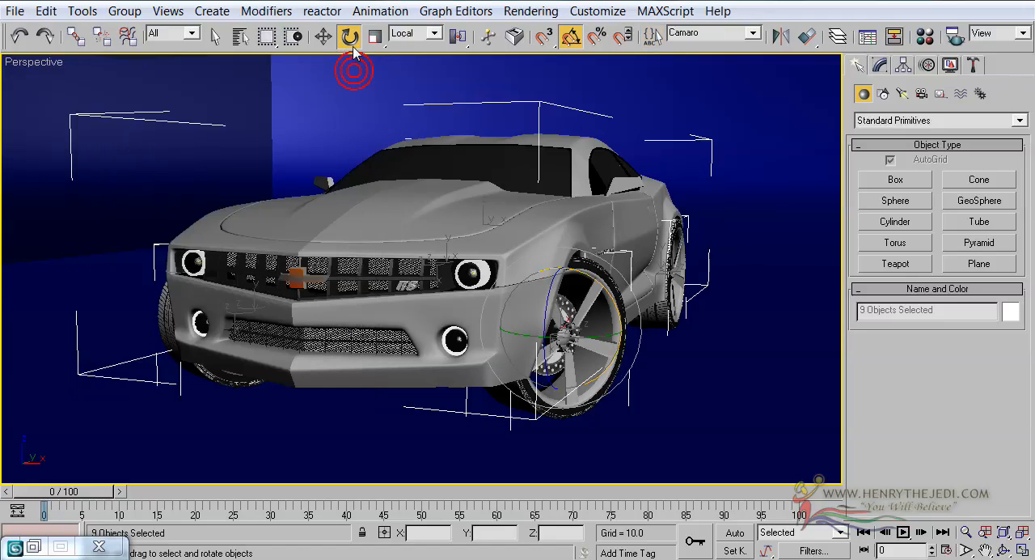
Step: Set the reference coordinate system back to View
{"action": "left_click", "coordinate": [435, 36]}
{"action": "left_click", "coordinate": [405, 46]}
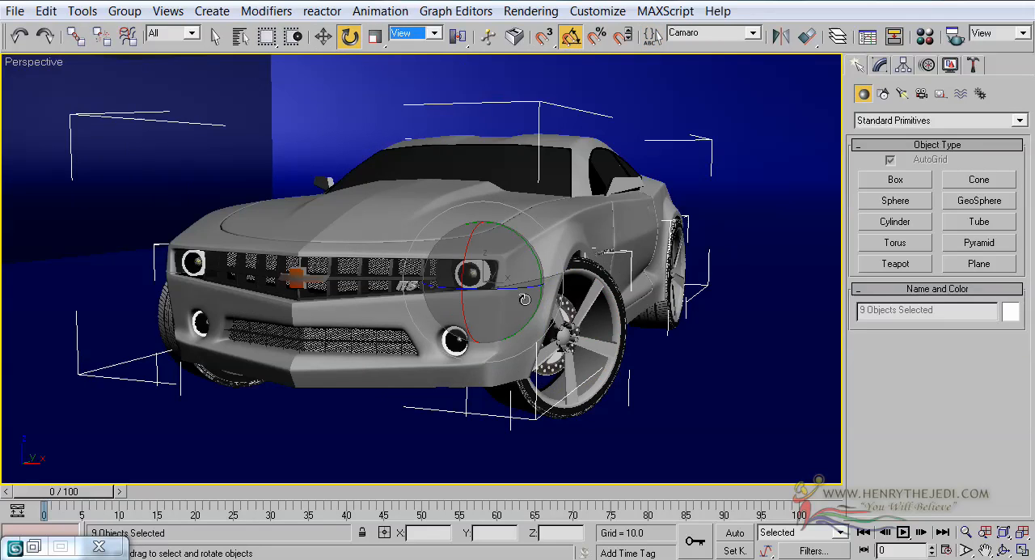
{"action": "left_click_drag", "start_coordinate": [526, 297], "coordinate": [524, 294]}
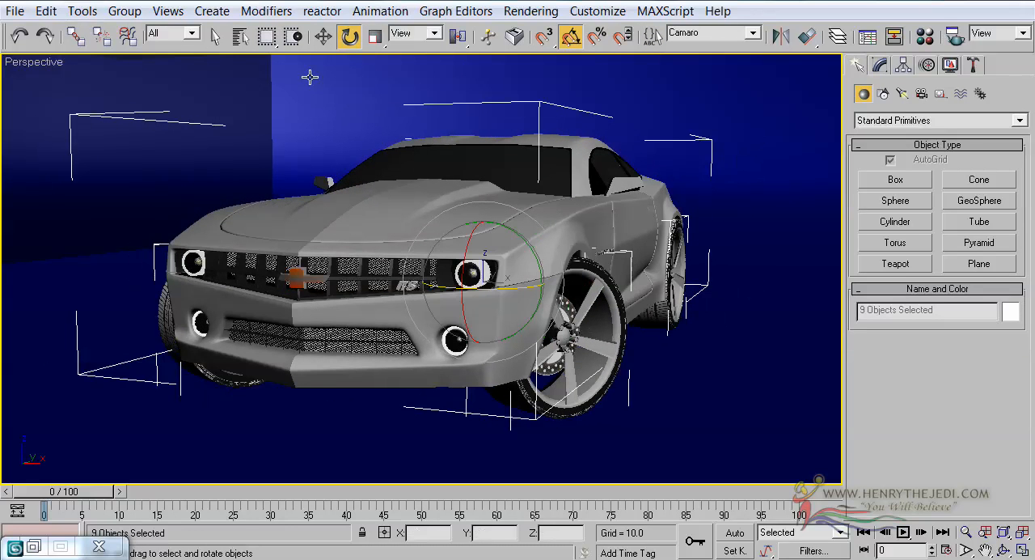
Step: Clone the side plane Projector02 as an instance rotated 90 degrees about Z in the Top view
{"action": "left_click", "coordinate": [215, 36]}
{"action": "scroll", "coordinate": [596, 278], "scroll_direction": "down", "scroll_amount": 5}
{"action": "left_click", "coordinate": [604, 255]}
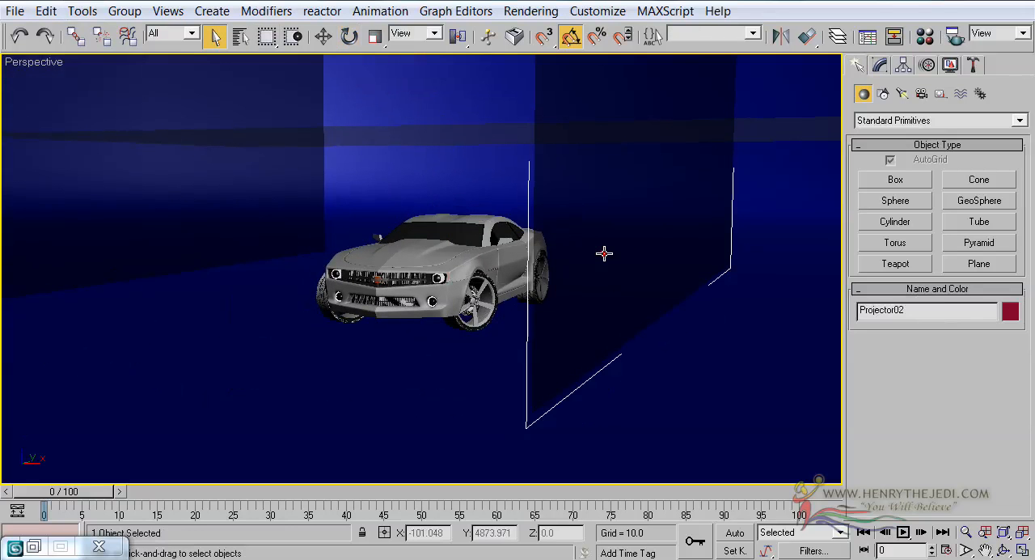
{"action": "left_click", "coordinate": [1022, 550]}
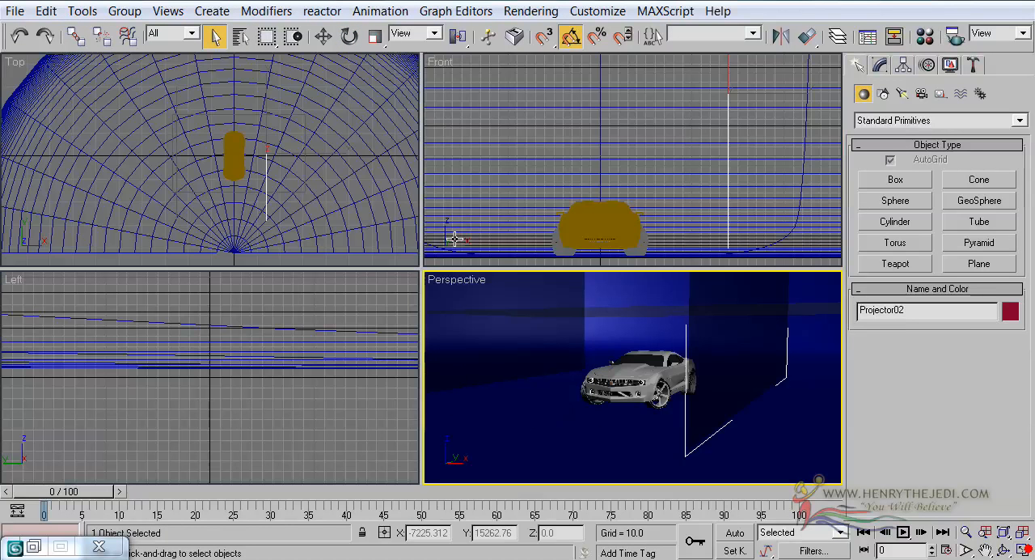
{"action": "scroll", "coordinate": [215, 120], "scroll_direction": "up", "scroll_amount": 4}
{"action": "scroll", "coordinate": [212, 117], "scroll_direction": "down", "scroll_amount": 3}
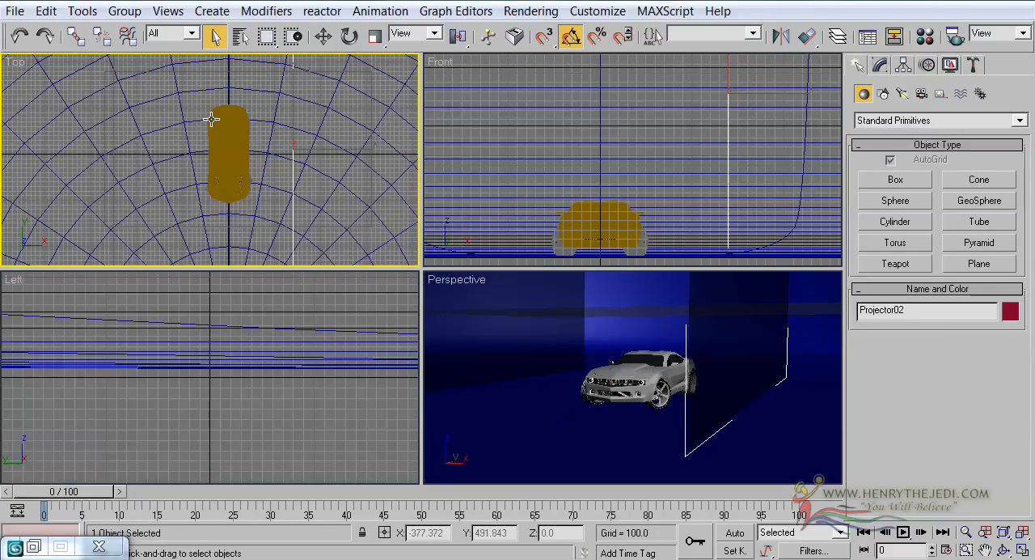
{"action": "scroll", "coordinate": [213, 113], "scroll_direction": "up", "scroll_amount": 3}
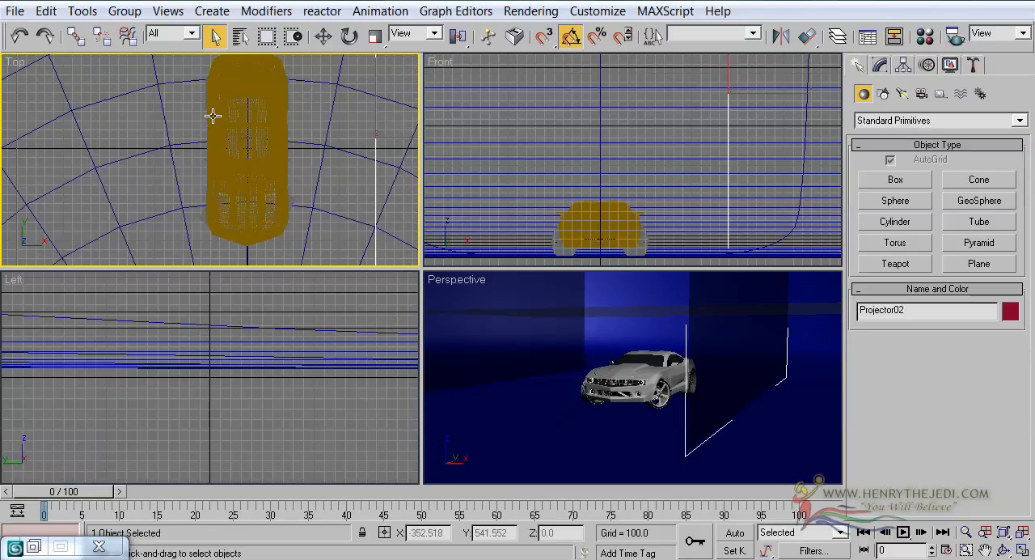
{"action": "left_click", "coordinate": [619, 320]}
{"action": "left_click", "coordinate": [1022, 550]}
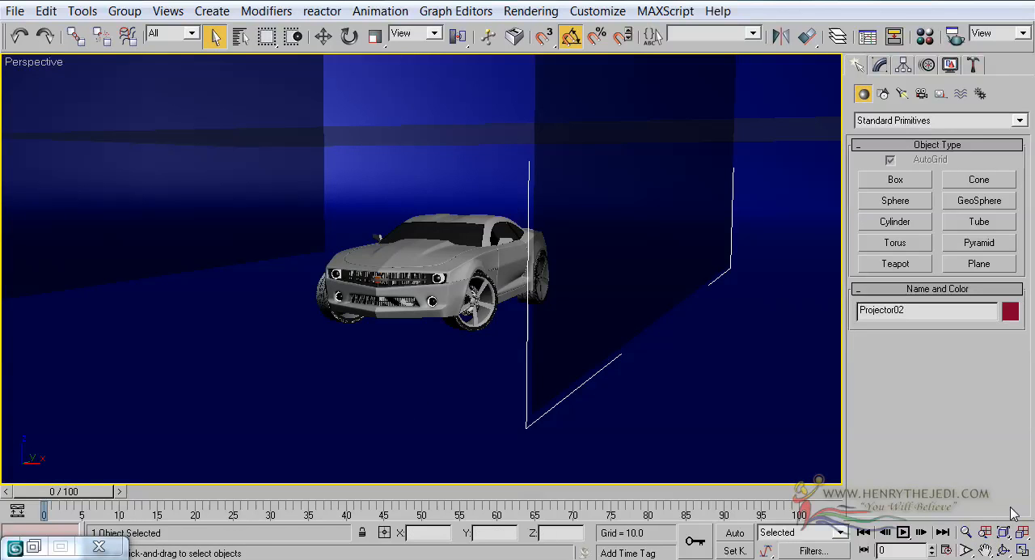
{"action": "left_click", "coordinate": [1022, 550]}
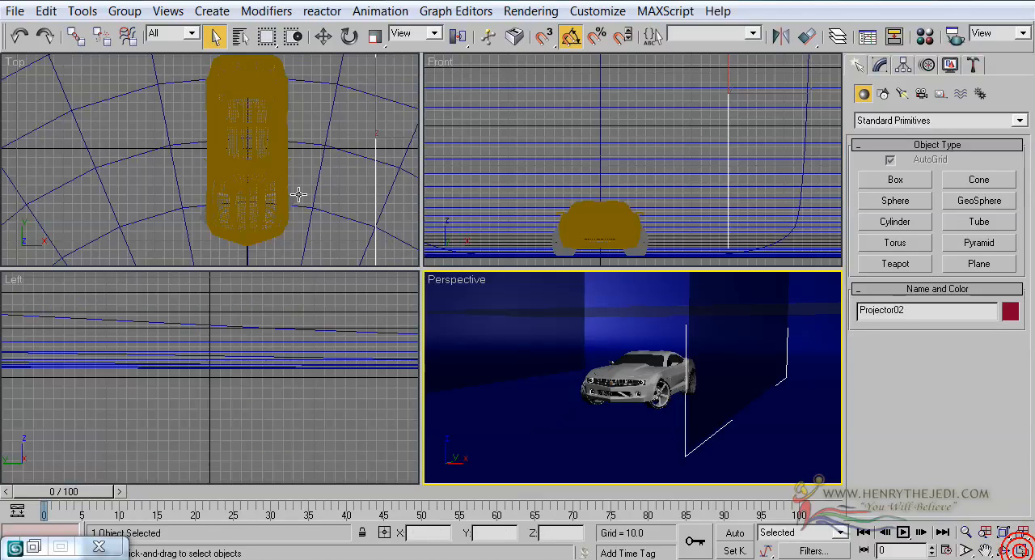
{"action": "scroll", "coordinate": [296, 178], "scroll_direction": "down", "scroll_amount": 10}
{"action": "scroll", "coordinate": [209, 162], "scroll_direction": "up", "scroll_amount": 4}
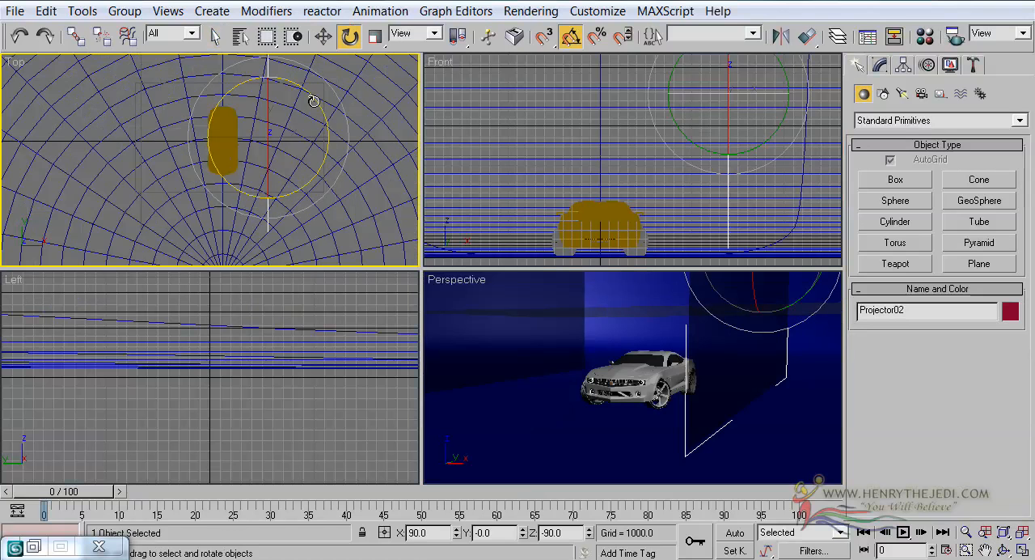
{"action": "mouse_move", "coordinate": [322, 99]}
{"action": "left_mouse_down", "text": "shift"}
{"action": "mouse_move", "coordinate": [322, 210]}
{"action": "mouse_move", "coordinate": [320, 200]}
{"action": "left_mouse_up", "text": "shift"}
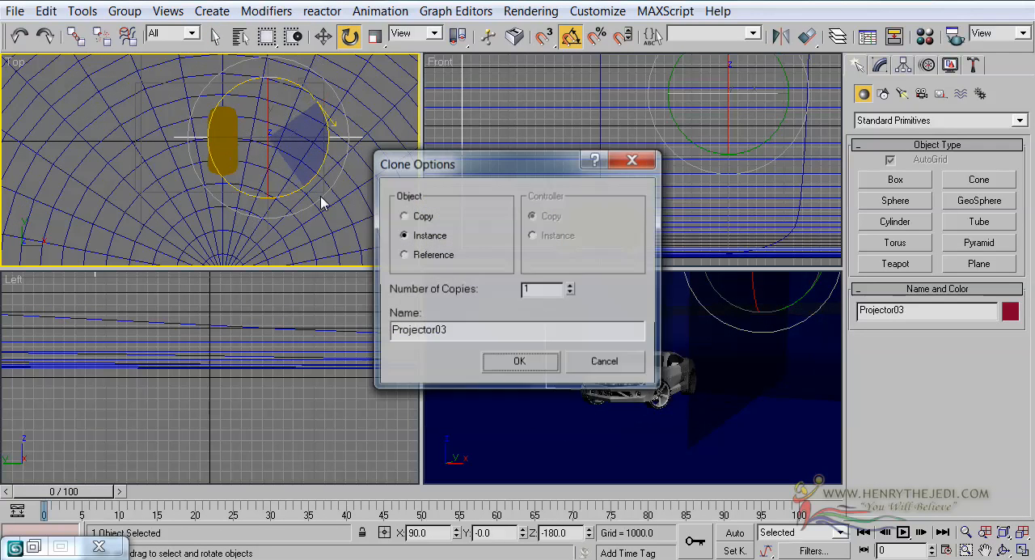
{"action": "left_click", "coordinate": [496, 360]}
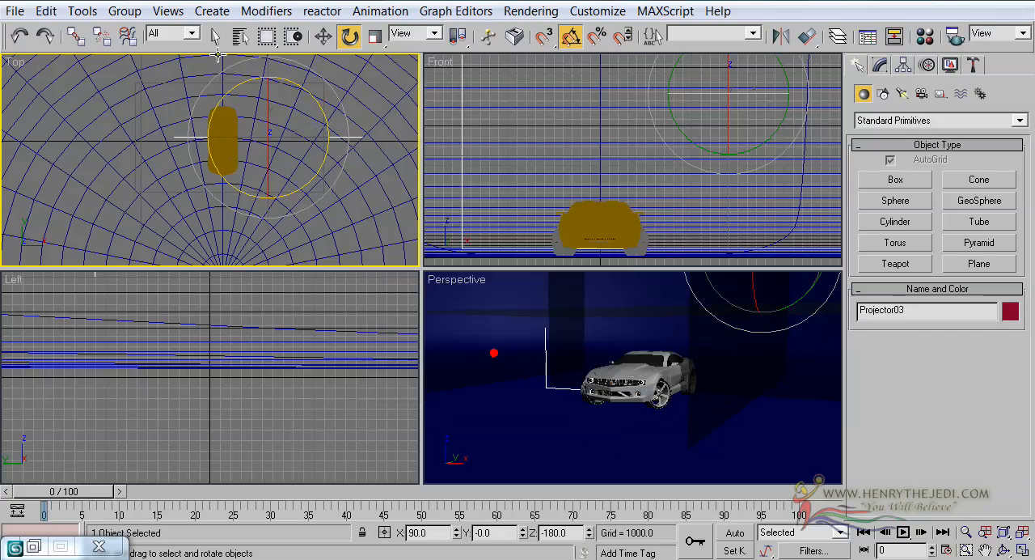
Step: Move the rotated plane in front of the car and centre it between the side planes, at about X 176, Y -2493
{"action": "left_click", "coordinate": [323, 36]}
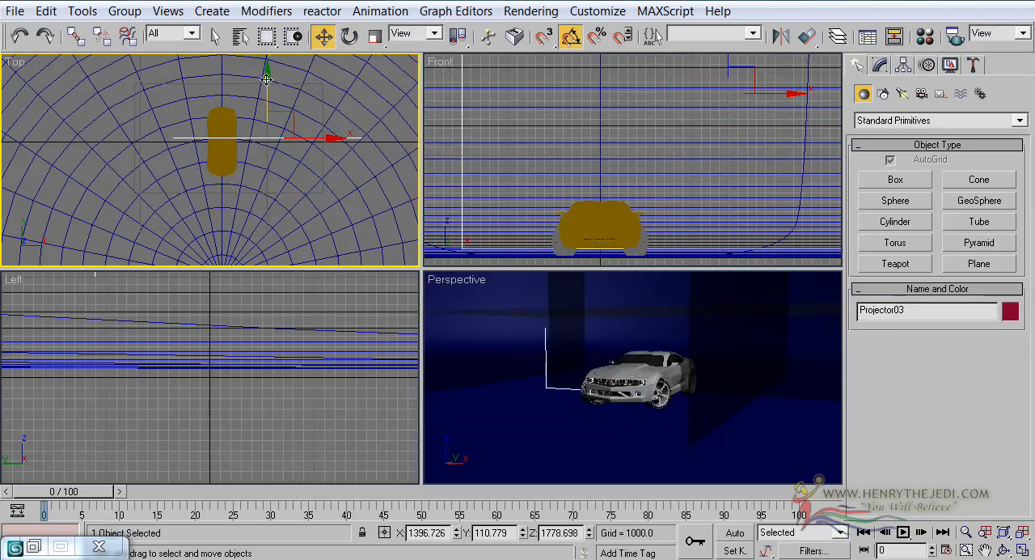
{"action": "mouse_move", "coordinate": [266, 79]}
{"action": "left_mouse_down"}
{"action": "mouse_move", "coordinate": [264, 157]}
{"action": "mouse_move", "coordinate": [360, 195]}
{"action": "left_mouse_up"}
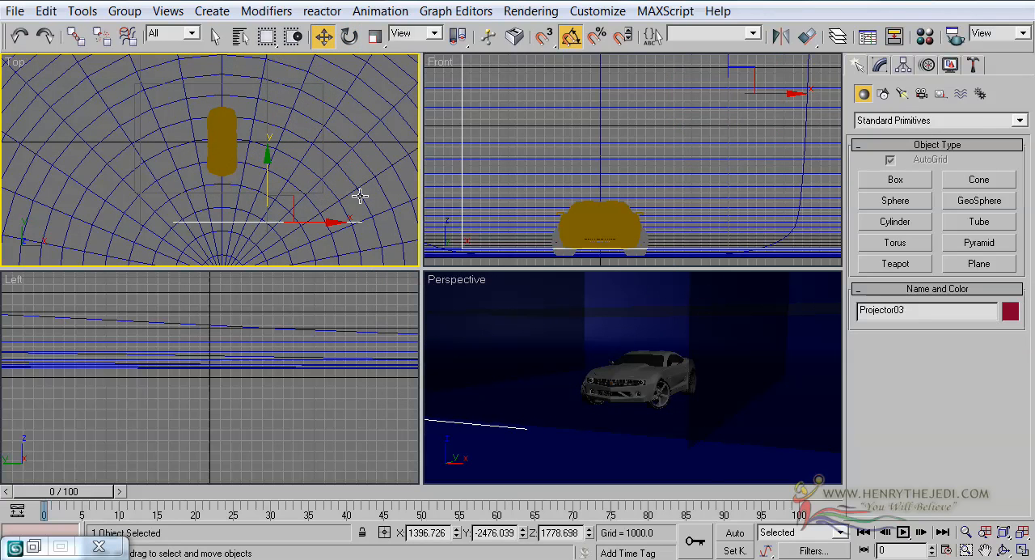
{"action": "left_click_drag", "start_coordinate": [311, 224], "coordinate": [272, 226]}
{"action": "left_click_drag", "start_coordinate": [224, 175], "coordinate": [265, 176]}
Step: Examine the front plane's placement around the car in the maximized Perspective view
{"action": "right_click", "coordinate": [684, 321]}
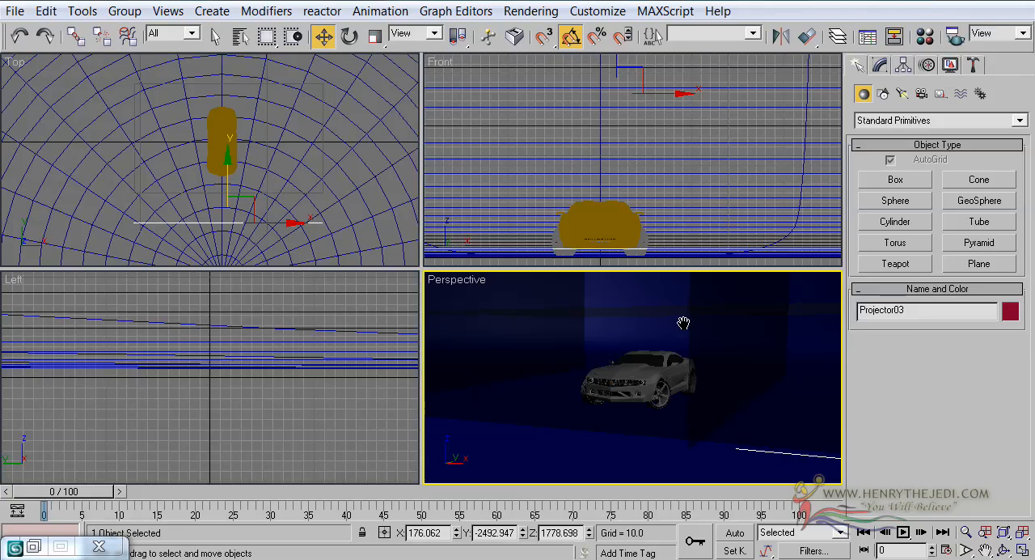
{"action": "left_click", "coordinate": [1022, 551]}
{"action": "middle_click_drag", "start_coordinate": [551, 323], "coordinate": [608, 401]}
{"action": "scroll", "coordinate": [604, 318], "scroll_direction": "up", "scroll_amount": 3}
{"action": "scroll", "coordinate": [602, 319], "scroll_direction": "down", "scroll_amount": 5}
{"action": "scroll", "coordinate": [603, 318], "scroll_direction": "down", "scroll_amount": 3}
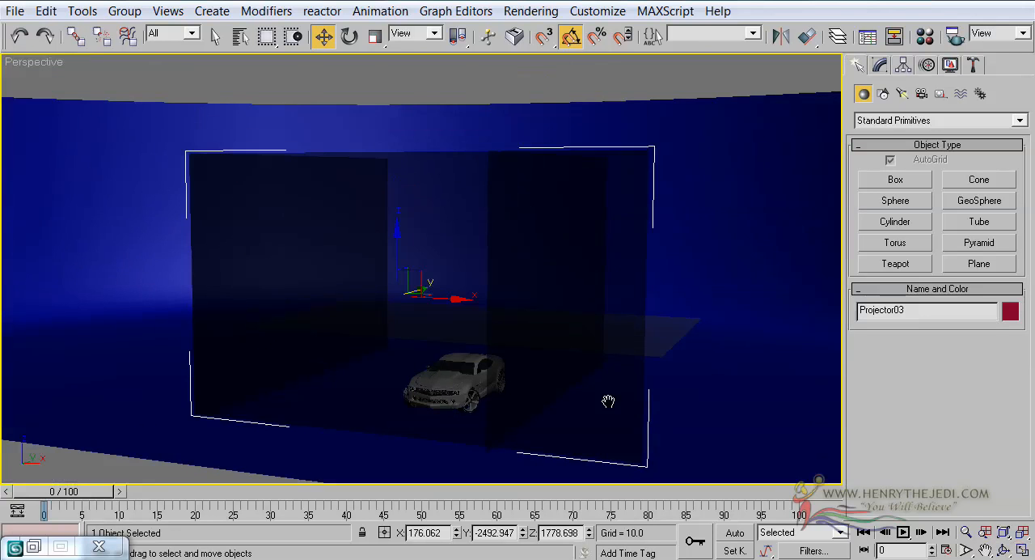
{"action": "left_click", "coordinate": [1003, 550]}
{"action": "left_click_drag", "start_coordinate": [488, 224], "coordinate": [447, 271]}
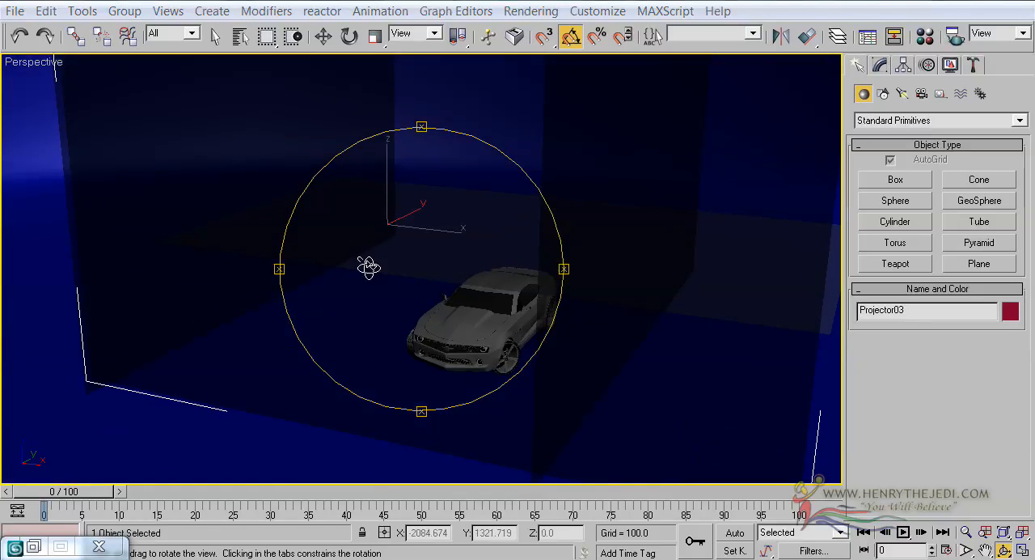
Step: Select the curved backdrop Studio Lighting Setup Factory in the Perspective view
{"action": "left_click_drag", "start_coordinate": [368, 267], "coordinate": [383, 262]}
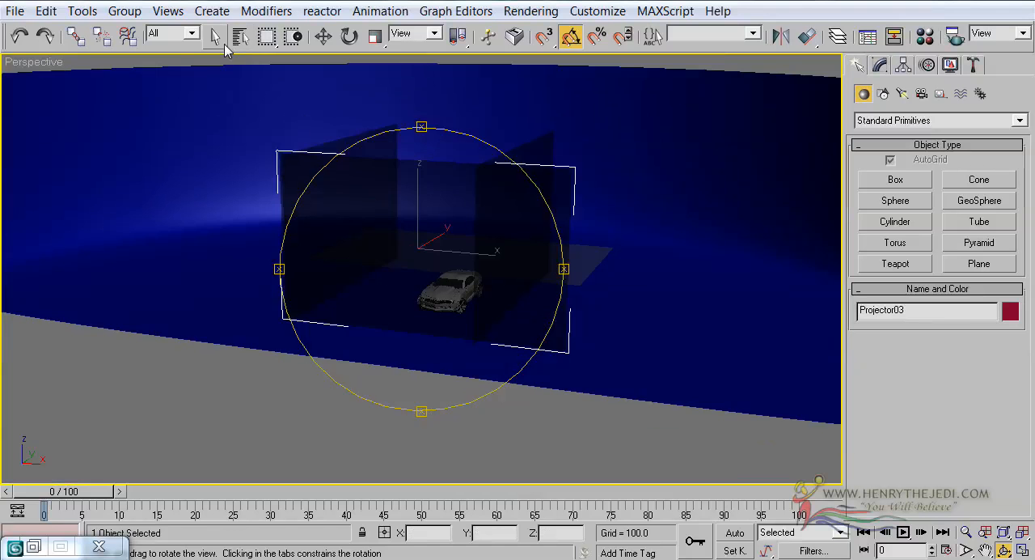
{"action": "left_click", "coordinate": [215, 36]}
{"action": "left_click", "coordinate": [245, 132]}
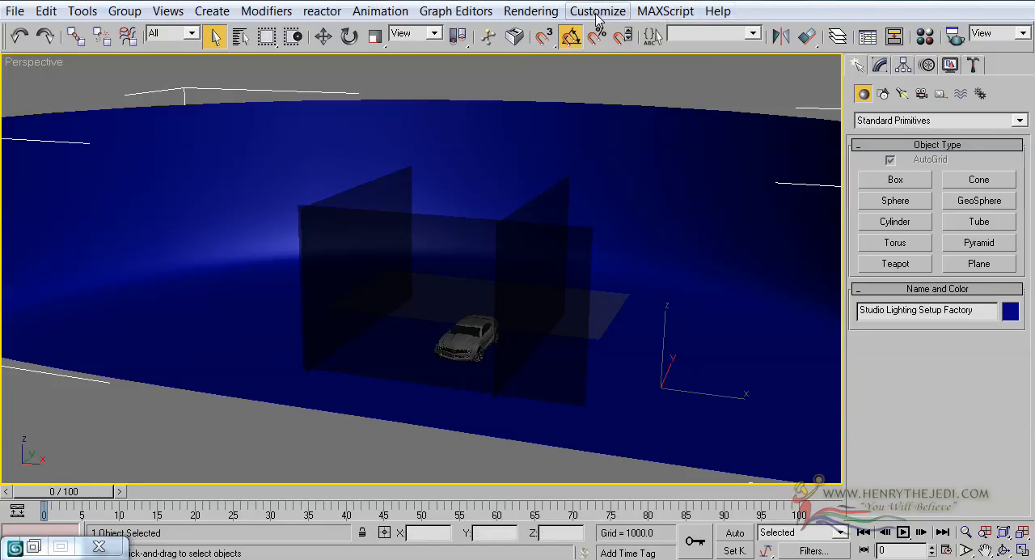
Step: In the Material Editor, name the second sample material Studio and make it 2-Sided
{"action": "left_click", "coordinate": [514, 11]}
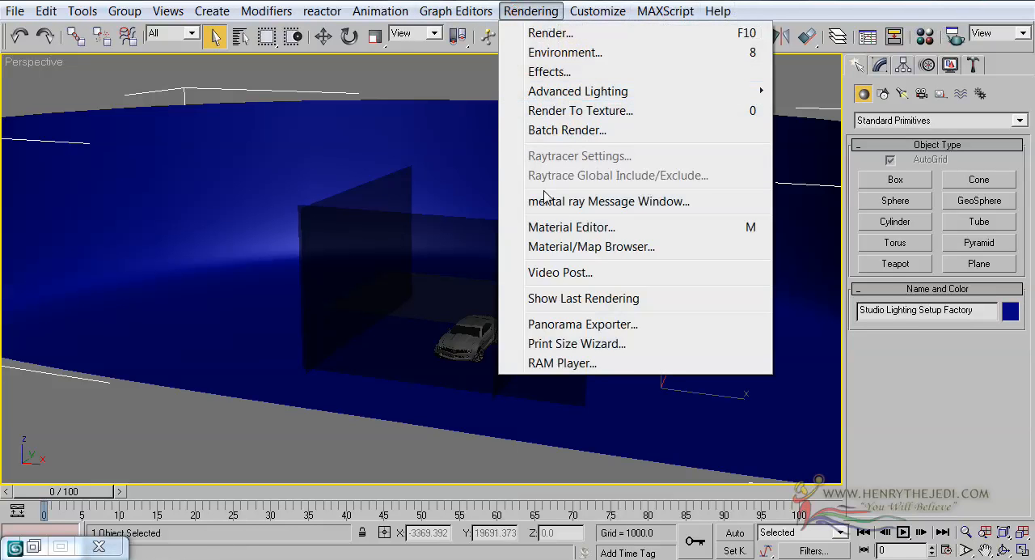
{"action": "left_click", "coordinate": [545, 227]}
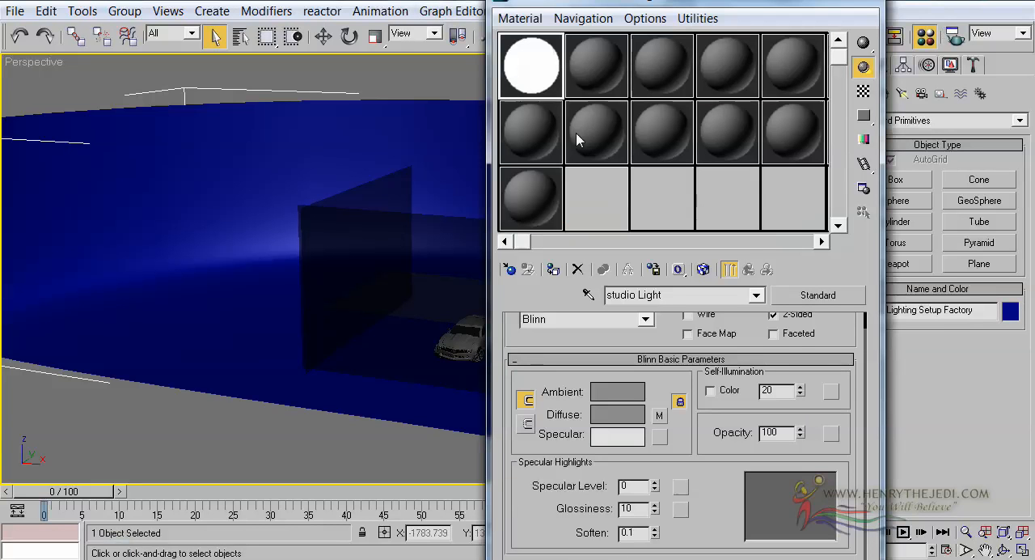
{"action": "left_click", "coordinate": [593, 64]}
{"action": "left_click", "coordinate": [676, 295]}
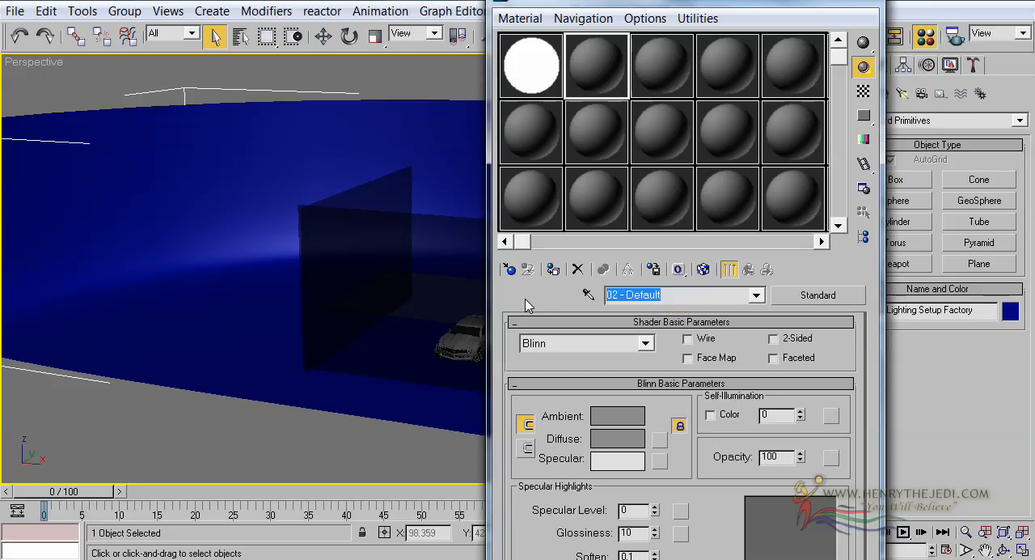
{"action": "type", "text": "Studio"}
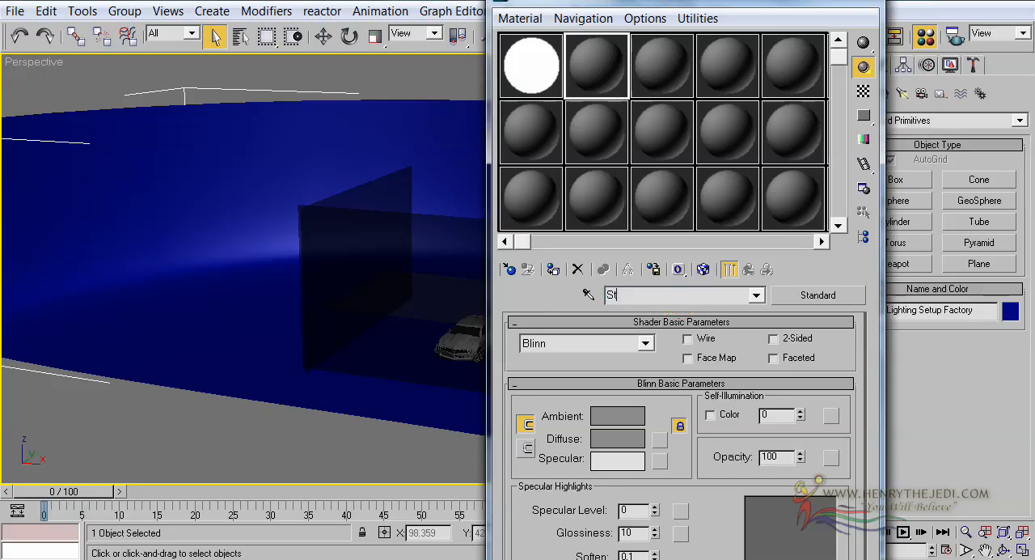
{"action": "left_click", "coordinate": [801, 339]}
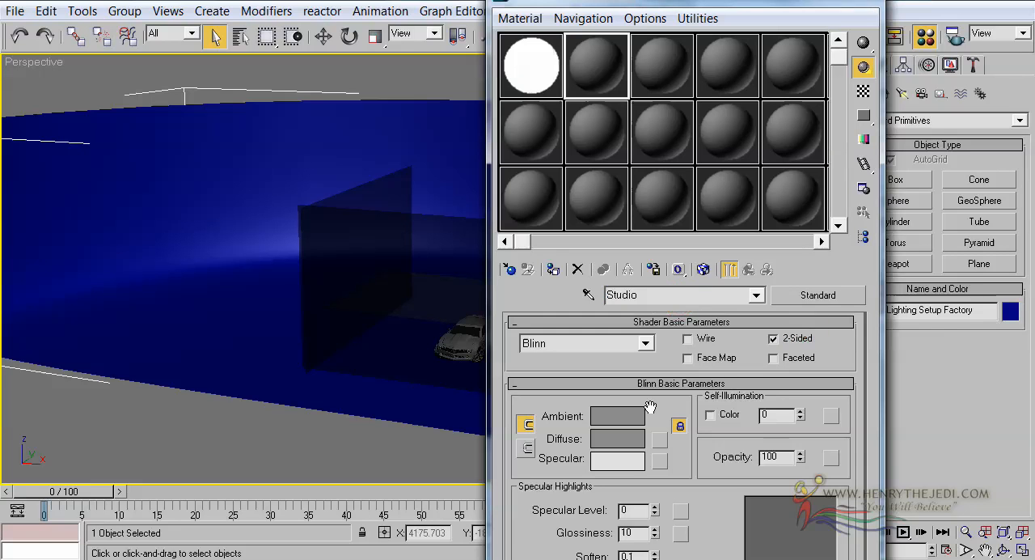
Step: Assign a Gradient Ramp map to the Studio material's diffuse colour and apply the material to the backdrop
{"action": "scroll", "coordinate": [652, 356], "scroll_direction": "down", "scroll_amount": 1}
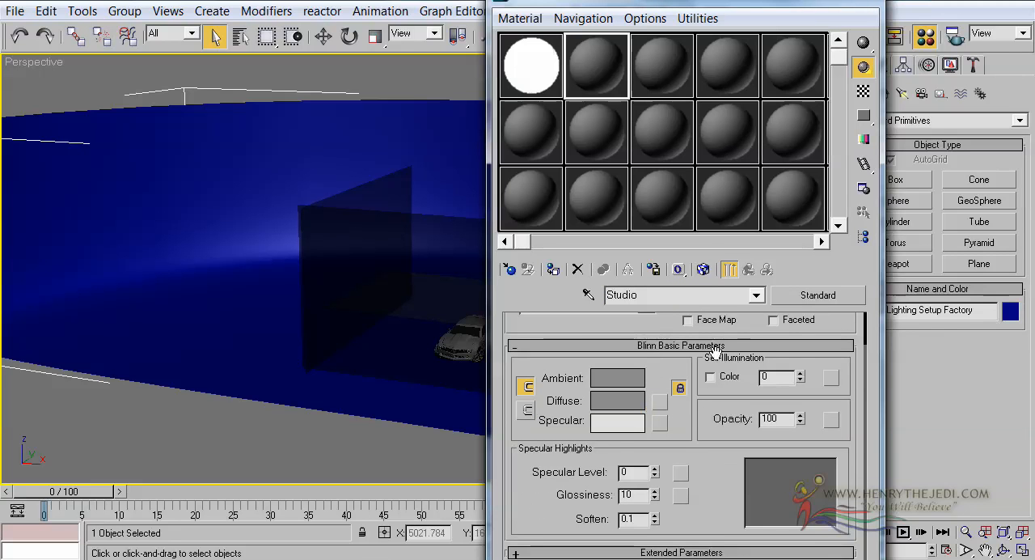
{"action": "left_click", "coordinate": [659, 402]}
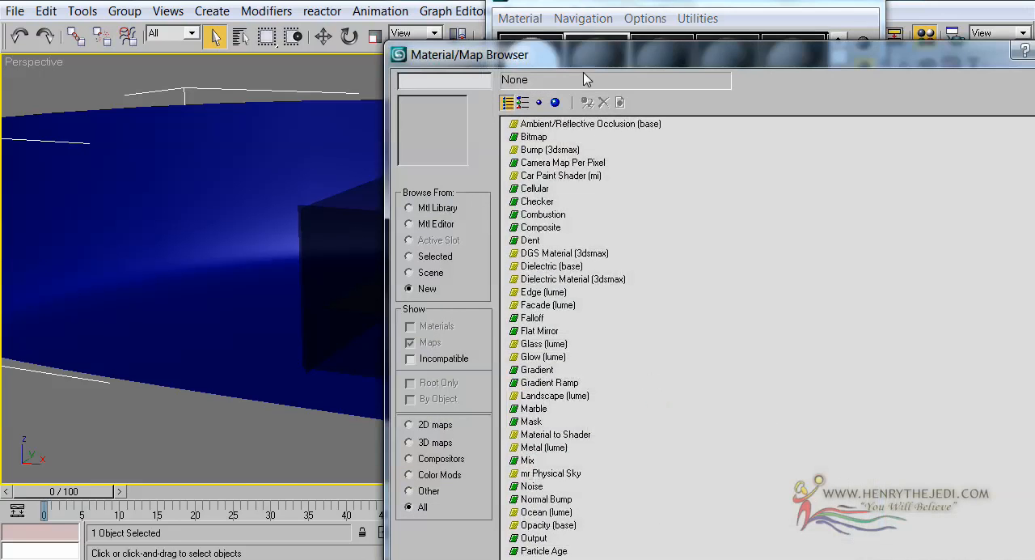
{"action": "left_click_drag", "start_coordinate": [585, 73], "coordinate": [405, 16]}
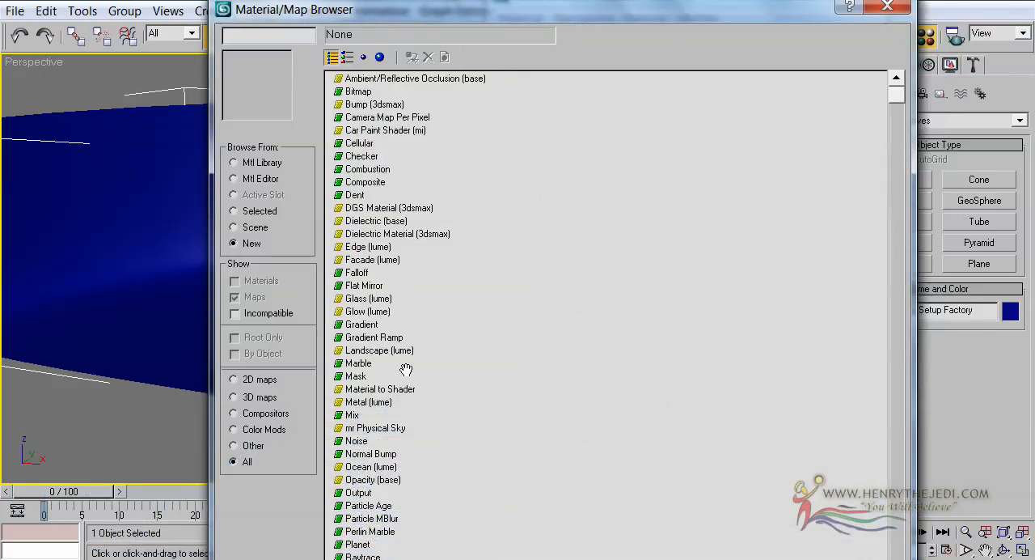
{"action": "left_click", "coordinate": [389, 338]}
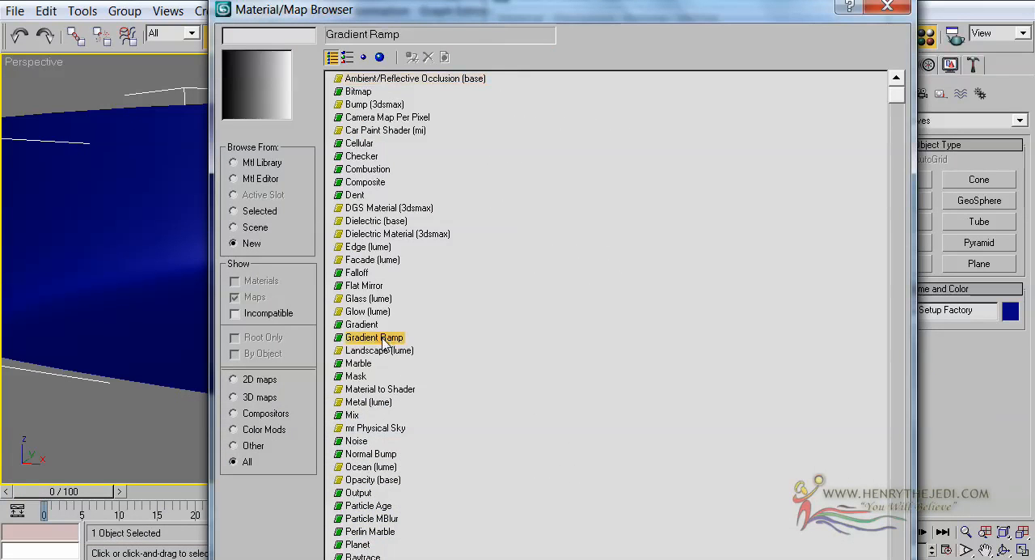
{"action": "double_click", "coordinate": [371, 338]}
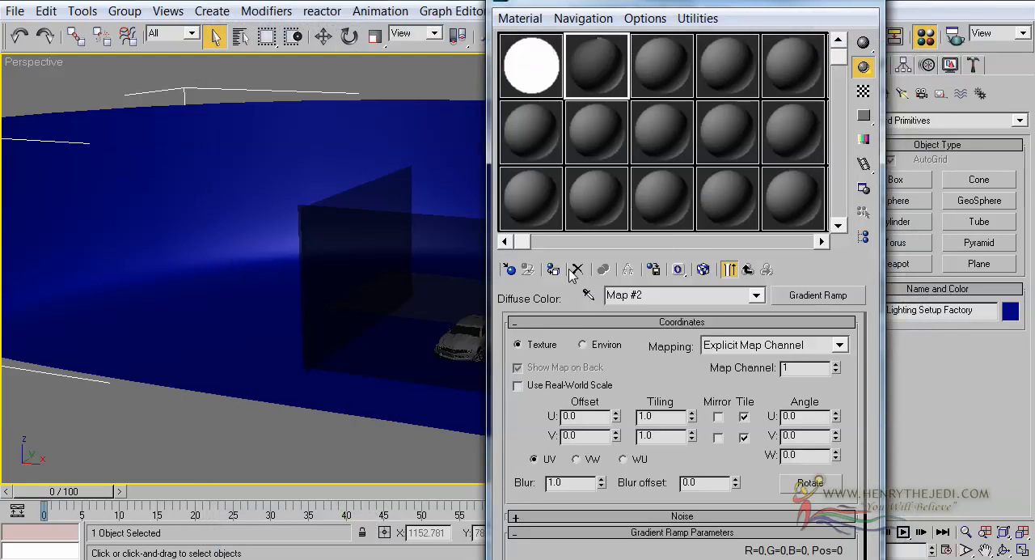
{"action": "left_click_drag", "start_coordinate": [601, 129], "coordinate": [278, 181]}
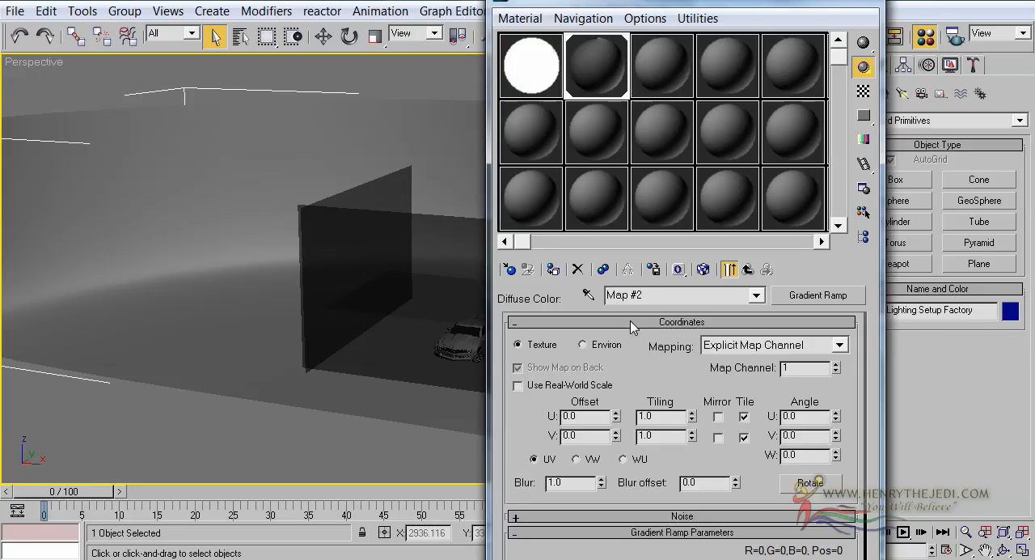
Step: Set the Gradient Ramp's gradient type to Normal and show the map in the viewport
{"action": "scroll", "coordinate": [695, 401], "scroll_direction": "down", "scroll_amount": 5}
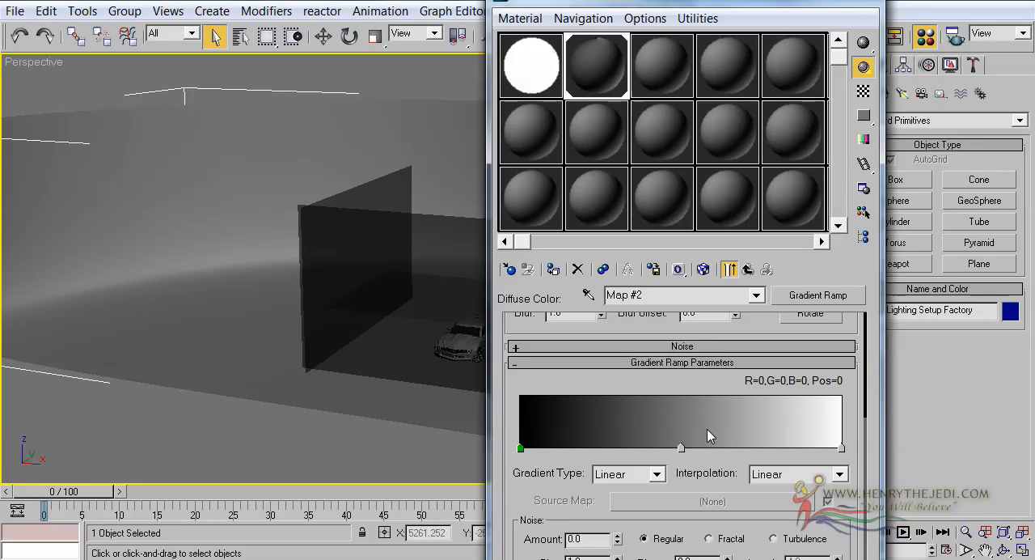
{"action": "left_click", "coordinate": [637, 476]}
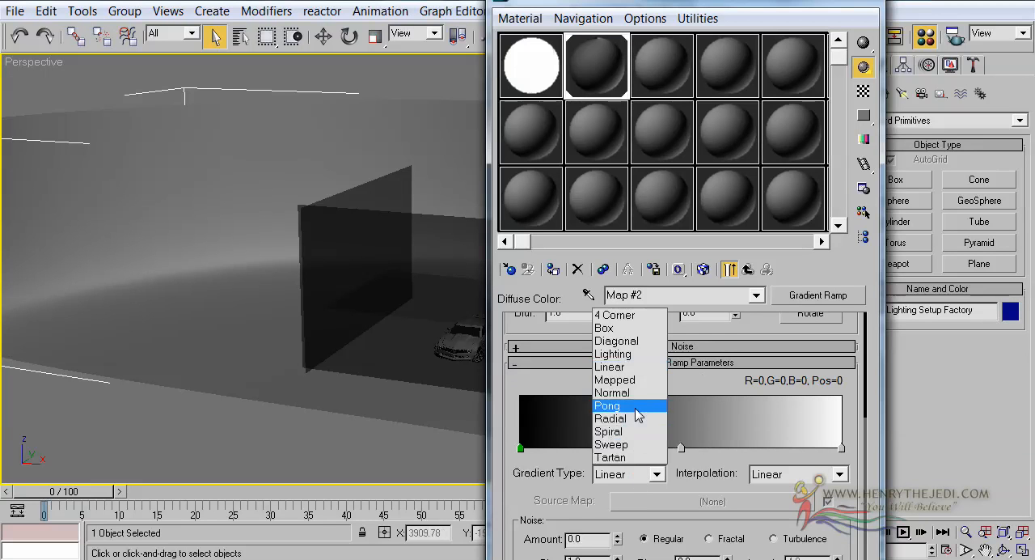
{"action": "left_click", "coordinate": [635, 395]}
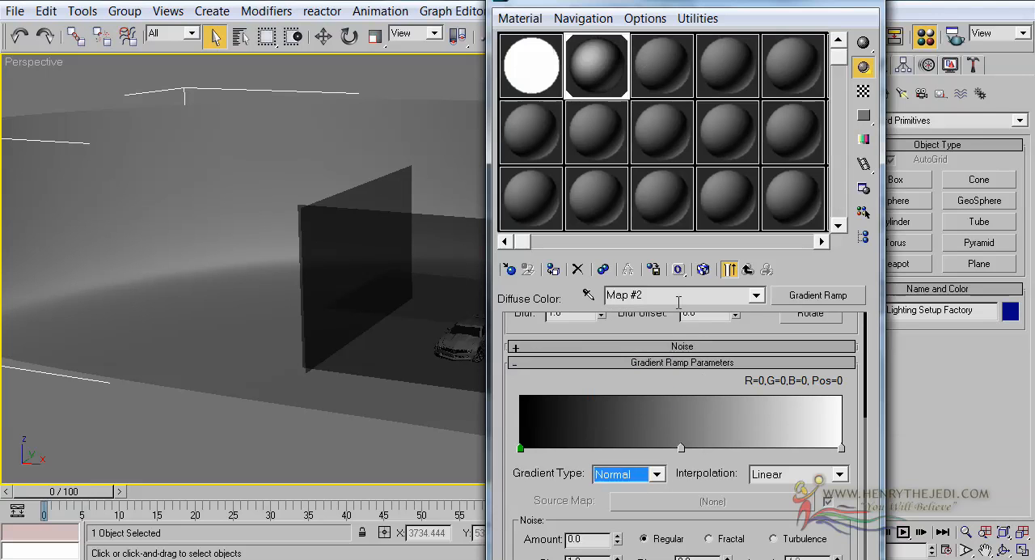
{"action": "left_click", "coordinate": [706, 271]}
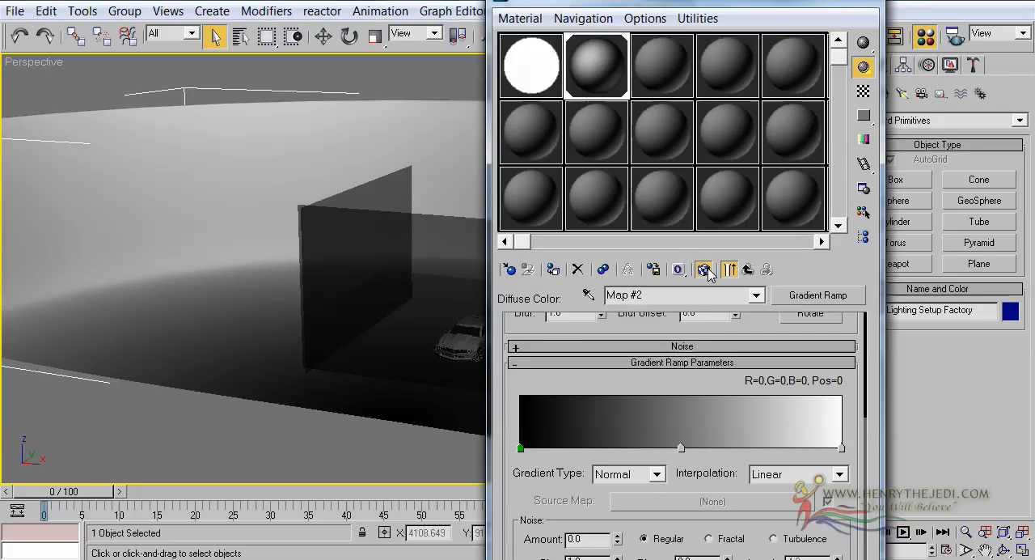
Step: Move the Gradient Ramp's middle flag to position 46, return to the Studio material's parent level and put the Material Editor away
{"action": "left_click", "coordinate": [1004, 550]}
{"action": "left_click_drag", "start_coordinate": [375, 324], "coordinate": [267, 311]}
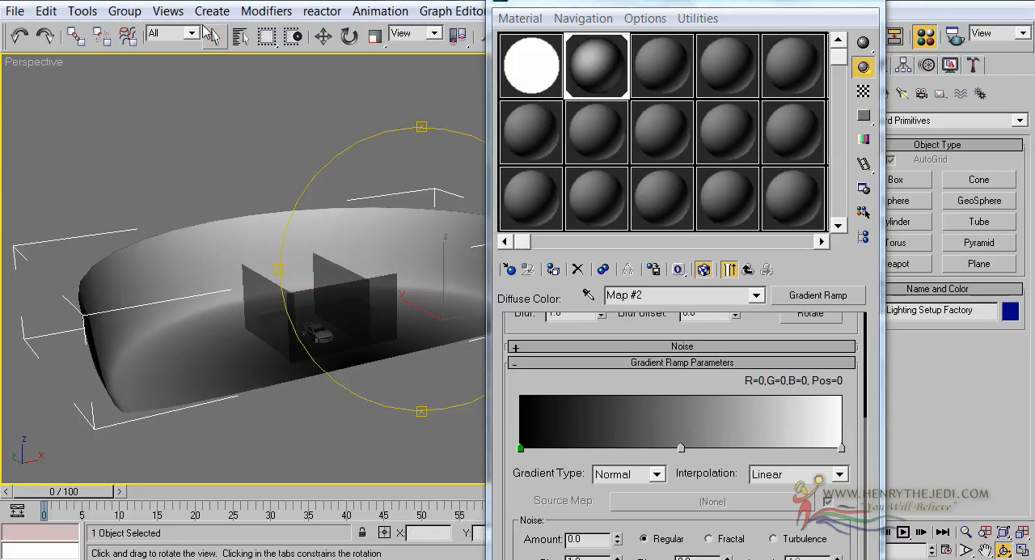
{"action": "left_click", "coordinate": [213, 35]}
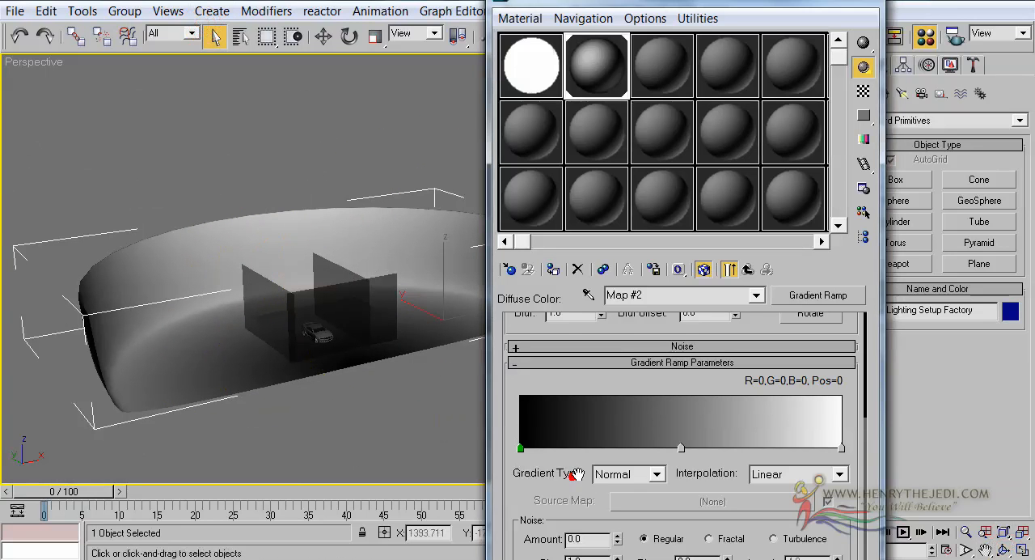
{"action": "scroll", "coordinate": [579, 481], "scroll_direction": "up", "scroll_amount": 2}
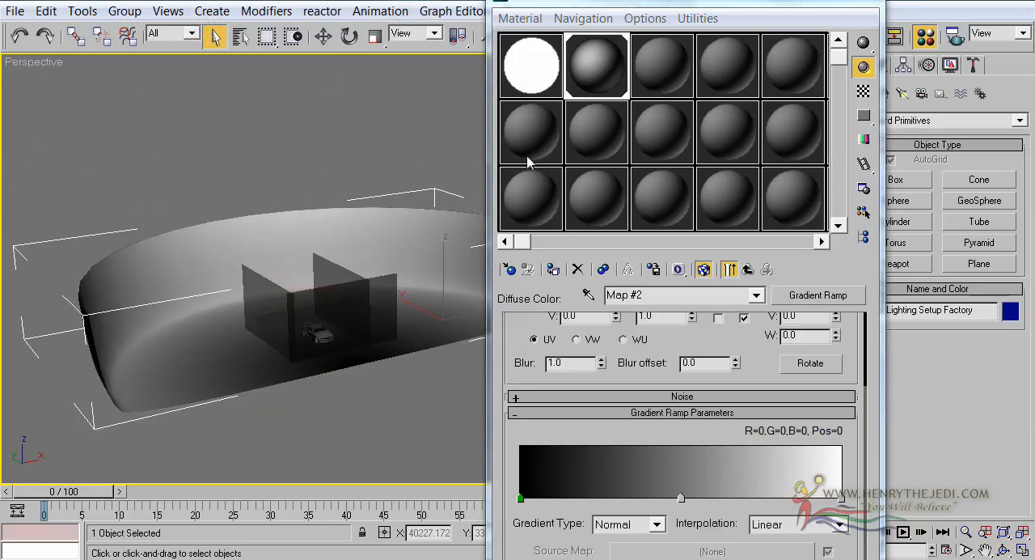
{"action": "left_click", "coordinate": [1004, 549]}
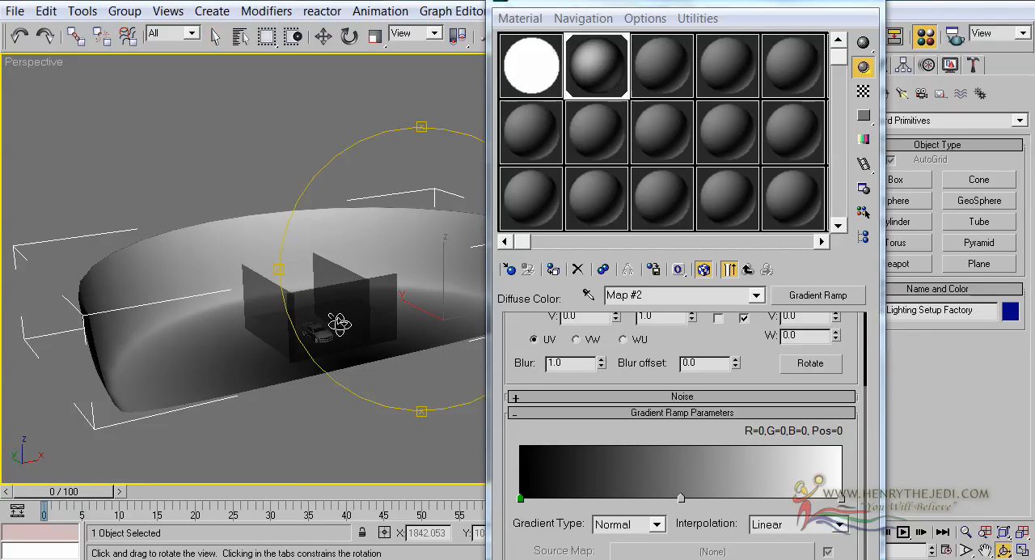
{"action": "left_click_drag", "start_coordinate": [340, 324], "coordinate": [363, 308]}
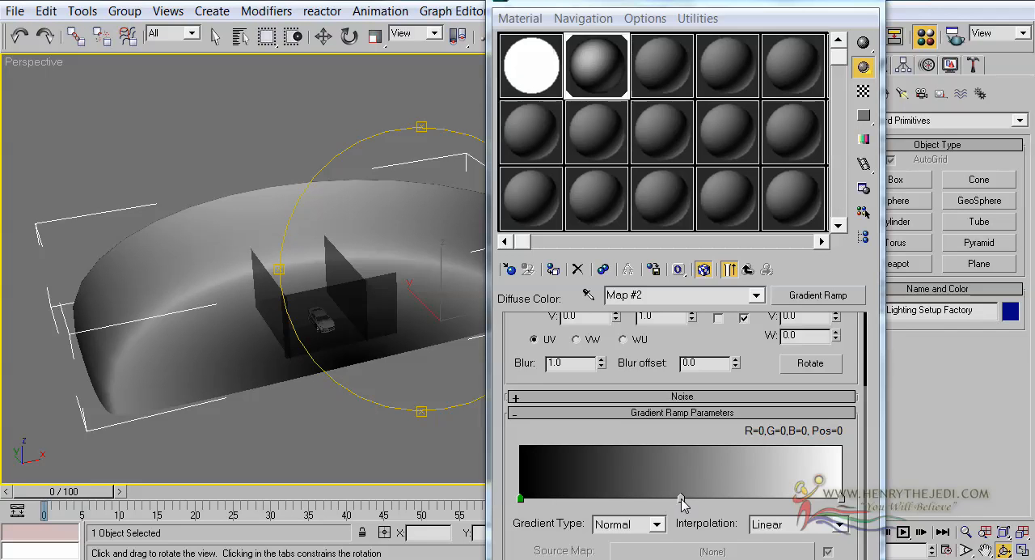
{"action": "mouse_move", "coordinate": [682, 503]}
{"action": "left_mouse_down"}
{"action": "mouse_move", "coordinate": [636, 499]}
{"action": "mouse_move", "coordinate": [703, 501]}
{"action": "mouse_move", "coordinate": [616, 501]}
{"action": "mouse_move", "coordinate": [675, 503]}
{"action": "left_mouse_up"}
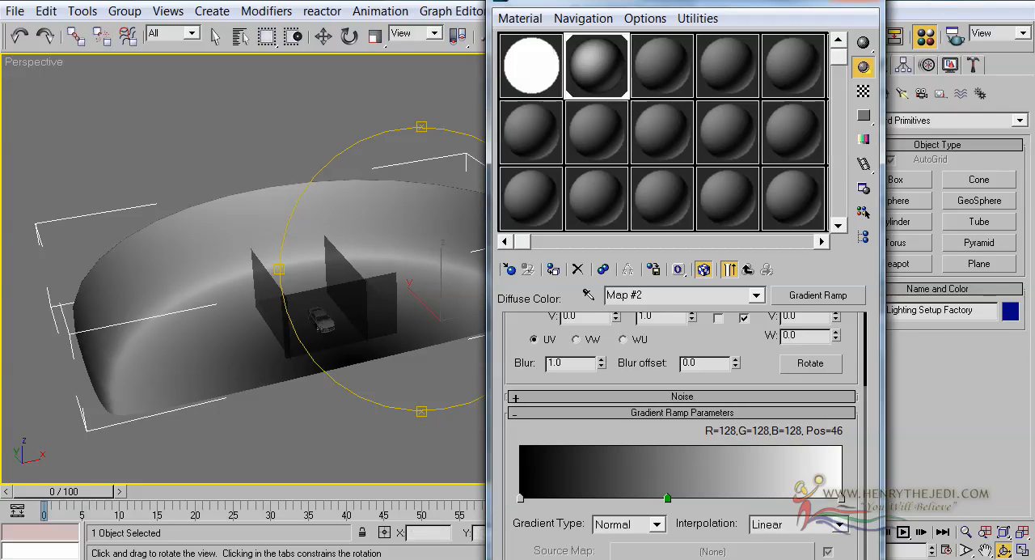
{"action": "scroll", "coordinate": [727, 348], "scroll_direction": "up", "scroll_amount": 3}
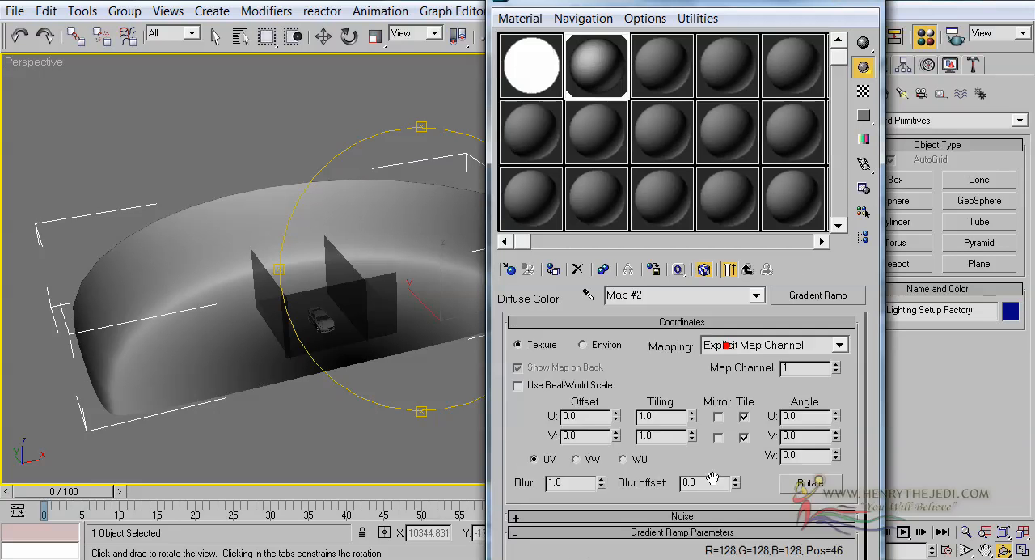
{"action": "scroll", "coordinate": [728, 348], "scroll_direction": "down", "scroll_amount": 5}
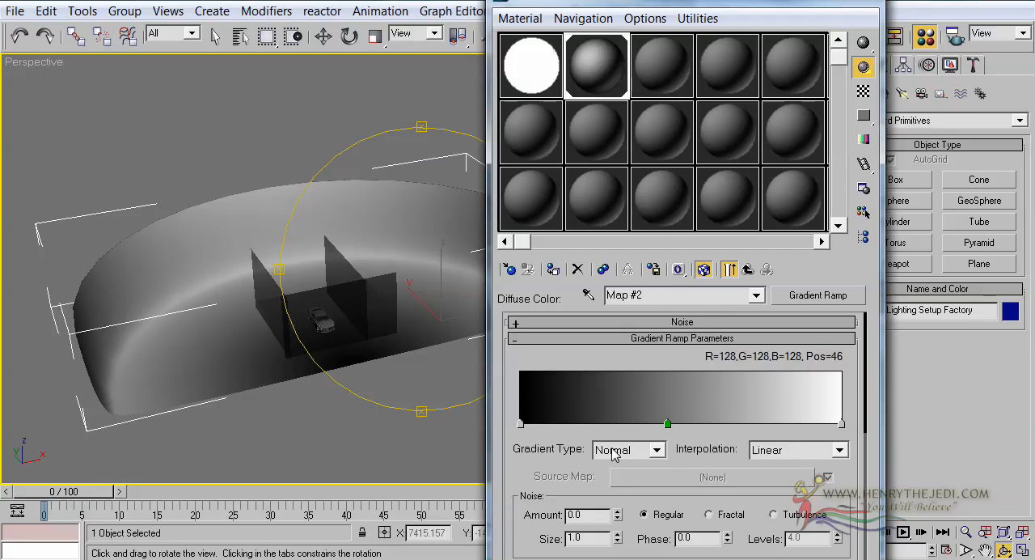
{"action": "left_click", "coordinate": [748, 271]}
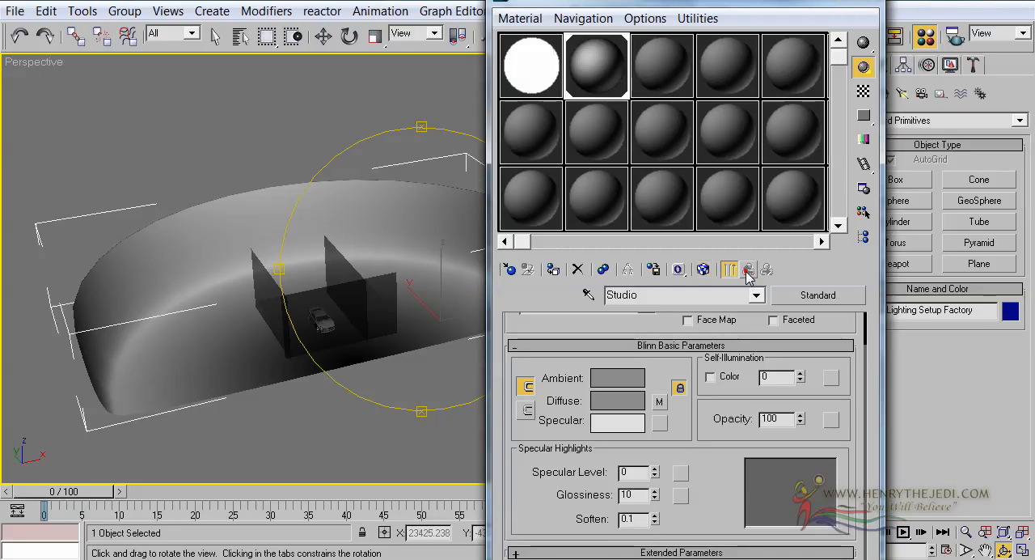
{"action": "left_click", "coordinate": [839, 2]}
Step: Create a Target Spot light in the Top view, ahead of and beside the car, aimed at it with a target distance of about 4537
{"action": "left_click_drag", "start_coordinate": [523, 332], "coordinate": [476, 319]}
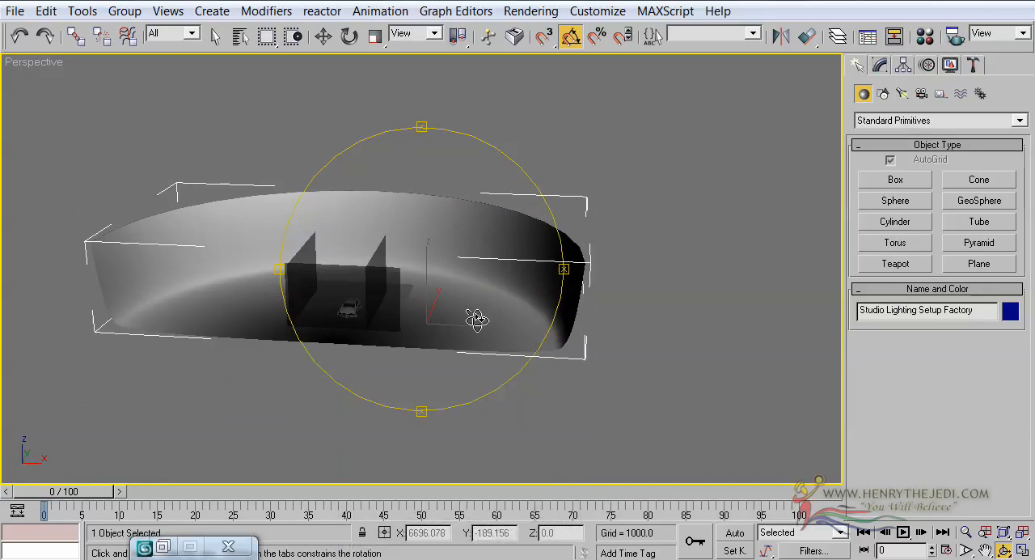
{"action": "scroll", "coordinate": [453, 318], "scroll_direction": "up", "scroll_amount": 4}
{"action": "middle_click_drag", "start_coordinate": [393, 316], "coordinate": [482, 323]}
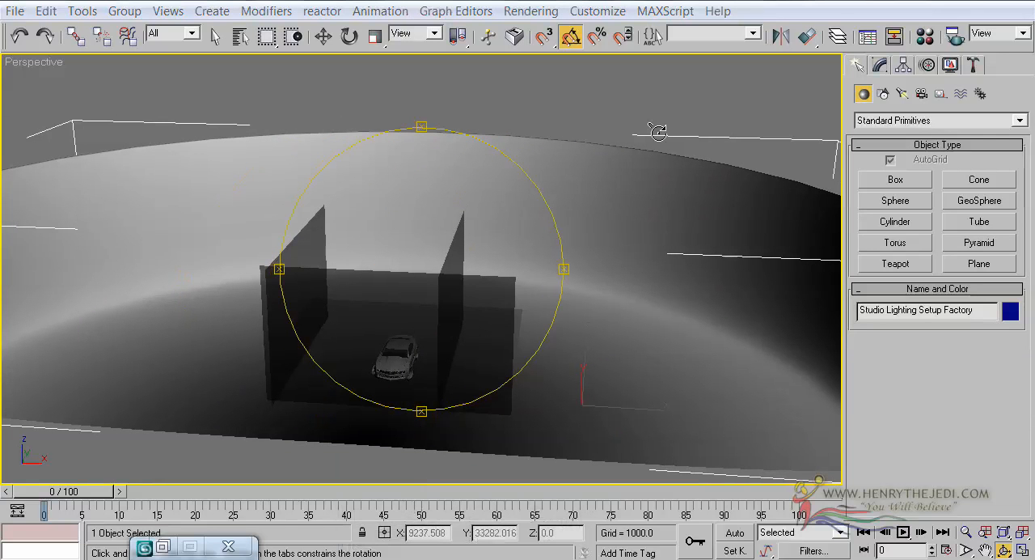
{"action": "left_click", "coordinate": [218, 35]}
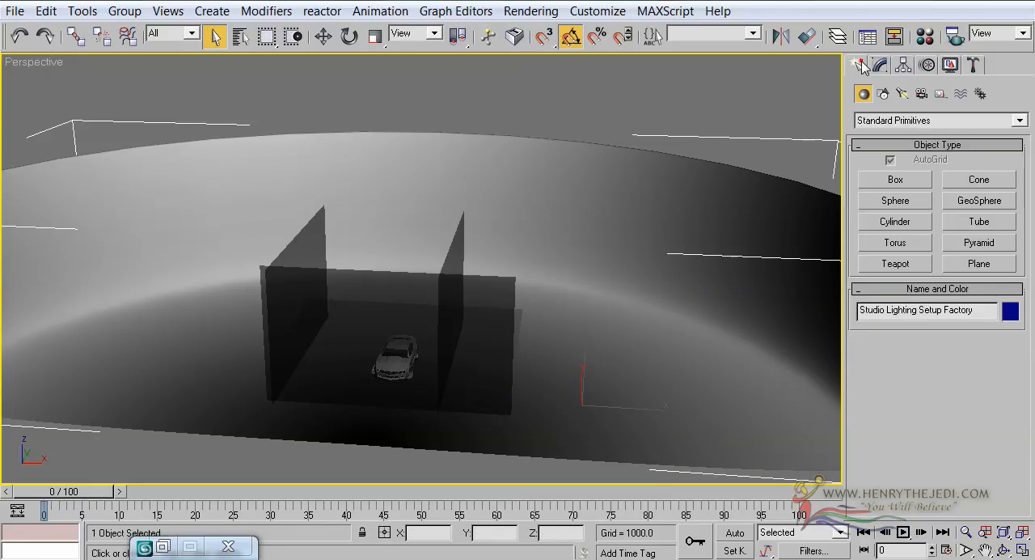
{"action": "left_click", "coordinate": [901, 95]}
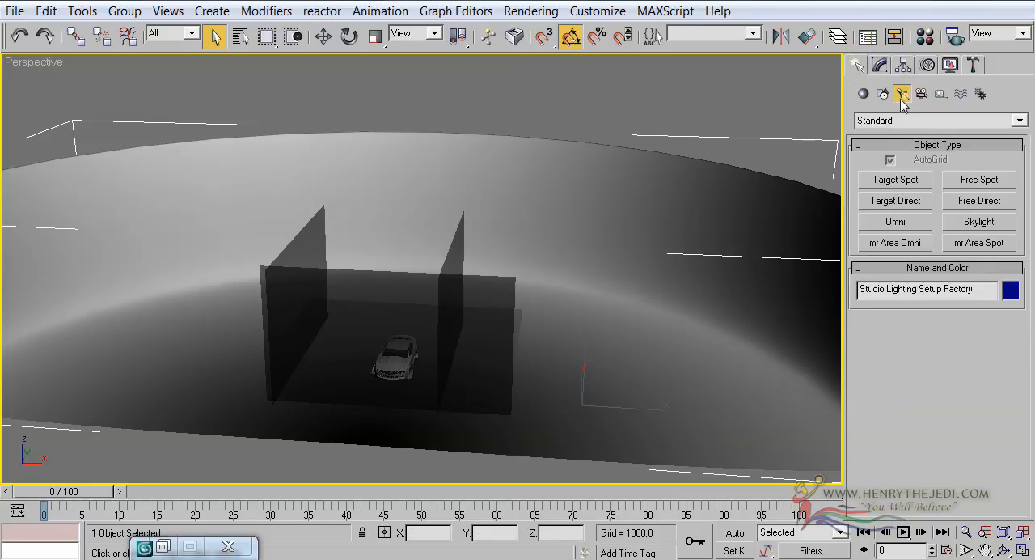
{"action": "left_click", "coordinate": [911, 183]}
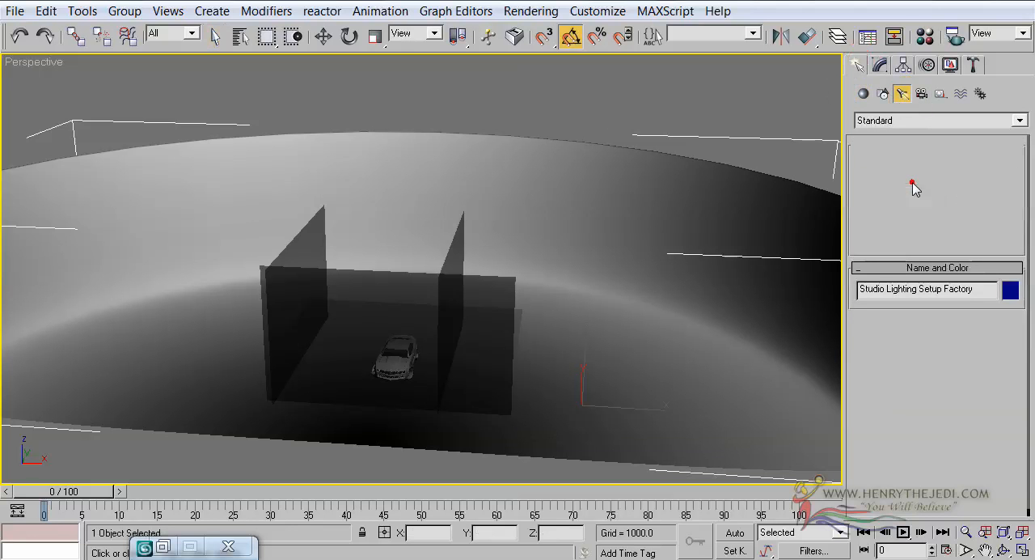
{"action": "left_click", "coordinate": [1024, 553]}
{"action": "middle_click_drag", "start_coordinate": [320, 233], "coordinate": [318, 203]}
{"action": "scroll", "coordinate": [319, 203], "scroll_direction": "down", "scroll_amount": 4}
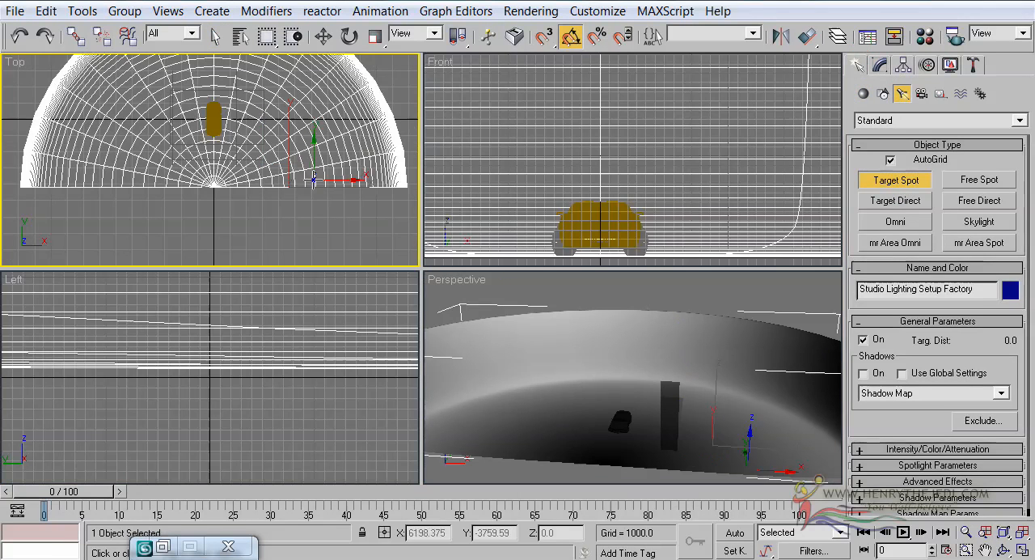
{"action": "mouse_move", "coordinate": [272, 166]}
{"action": "left_mouse_down"}
{"action": "mouse_move", "coordinate": [241, 133]}
{"action": "mouse_move", "coordinate": [215, 128]}
{"action": "left_mouse_up"}
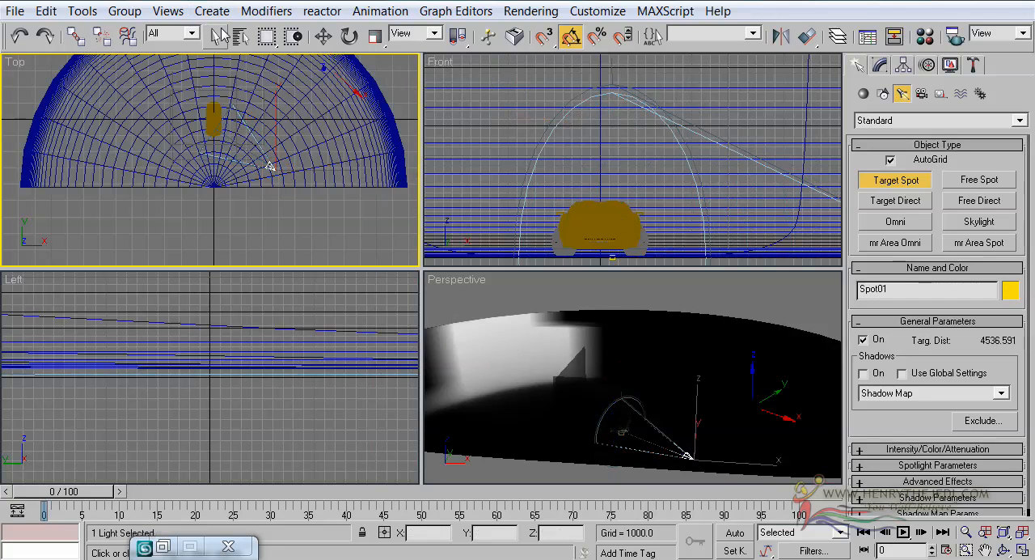
Step: Select Spot01 together with Spot01.Target and raise both in the Front view so the target sits at about the car's mid-height
{"action": "left_click", "coordinate": [237, 35]}
{"action": "left_click", "coordinate": [363, 243], "text": "ctrl"}
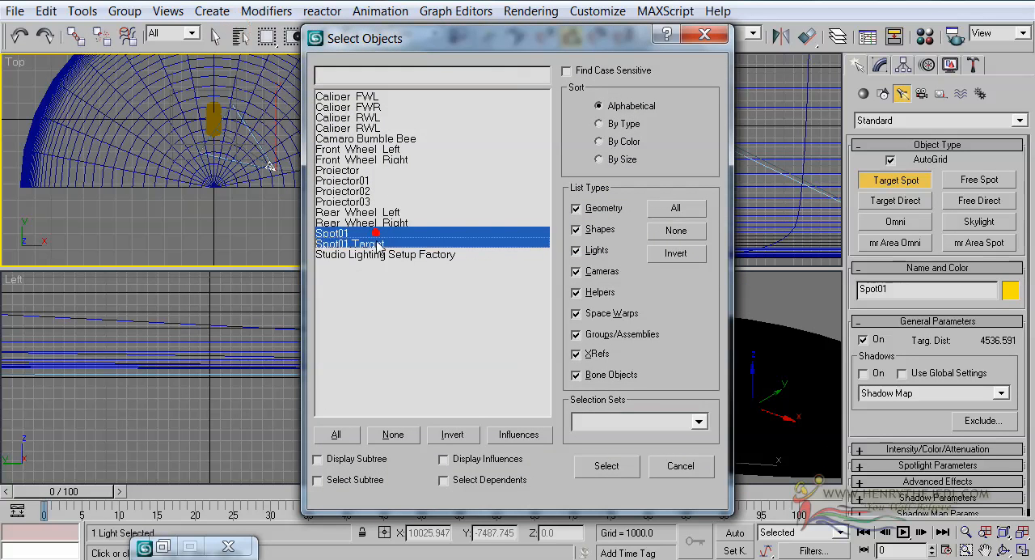
{"action": "left_click", "coordinate": [630, 475]}
{"action": "middle_click_drag", "start_coordinate": [631, 213], "coordinate": [558, 184]}
{"action": "key", "text": "w"}
{"action": "left_click_drag", "start_coordinate": [692, 152], "coordinate": [693, 128]}
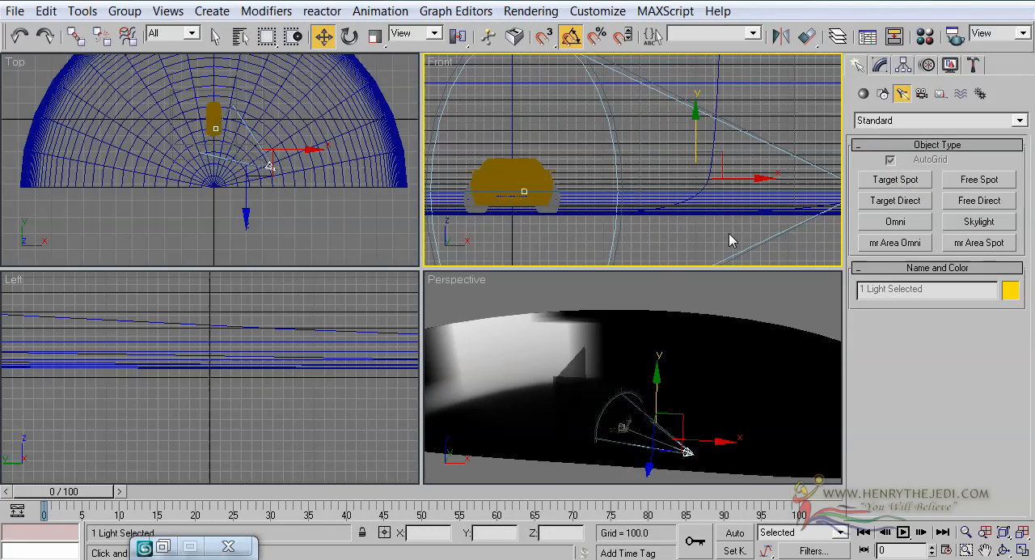
Step: Select only the Spot01 light source and raise it in the Front view to a Z height of about 1029
{"action": "left_click", "coordinate": [338, 235]}
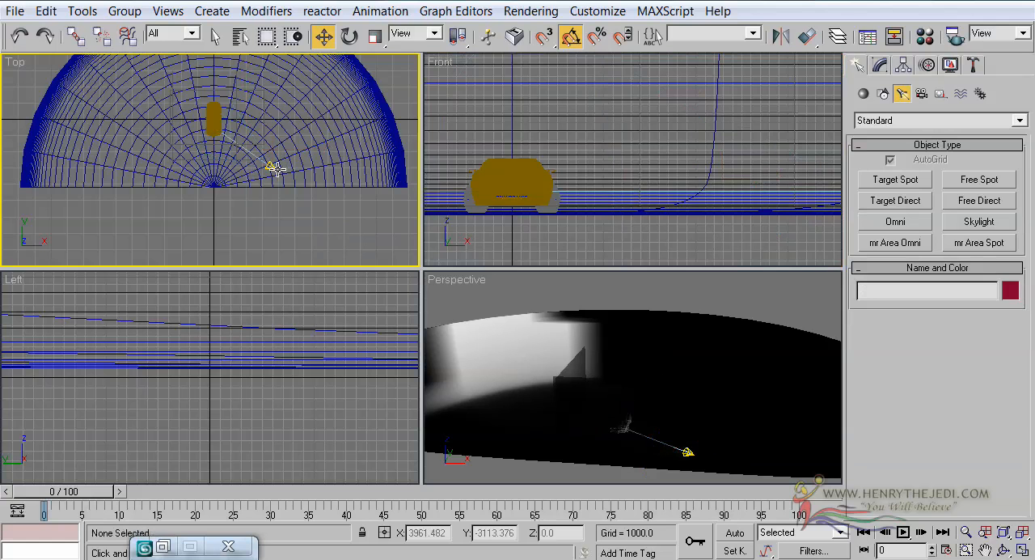
{"action": "left_click", "coordinate": [272, 167]}
{"action": "middle_click_drag", "start_coordinate": [649, 176], "coordinate": [608, 178]}
{"action": "scroll", "coordinate": [648, 169], "scroll_direction": "down", "scroll_amount": 2}
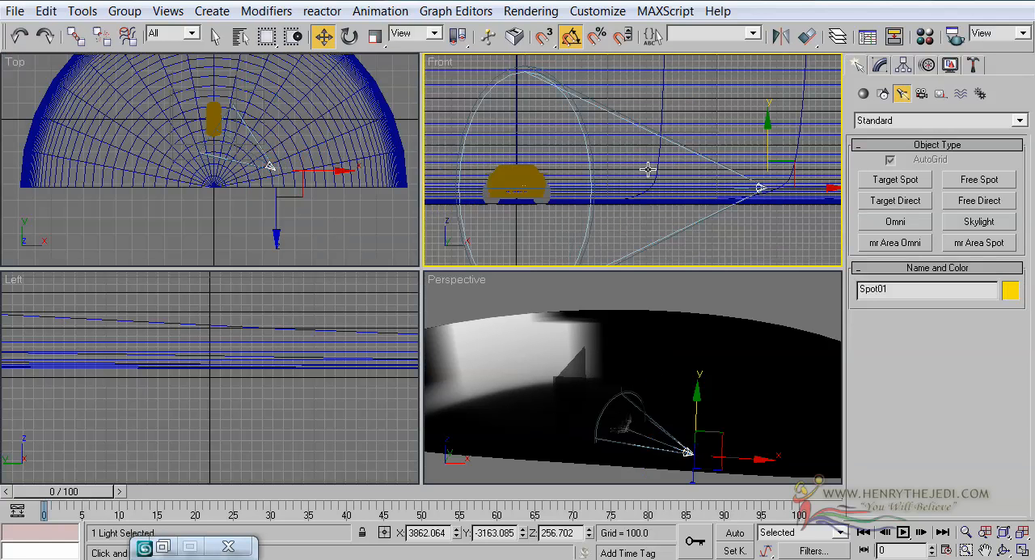
{"action": "left_click_drag", "start_coordinate": [766, 135], "coordinate": [757, 85]}
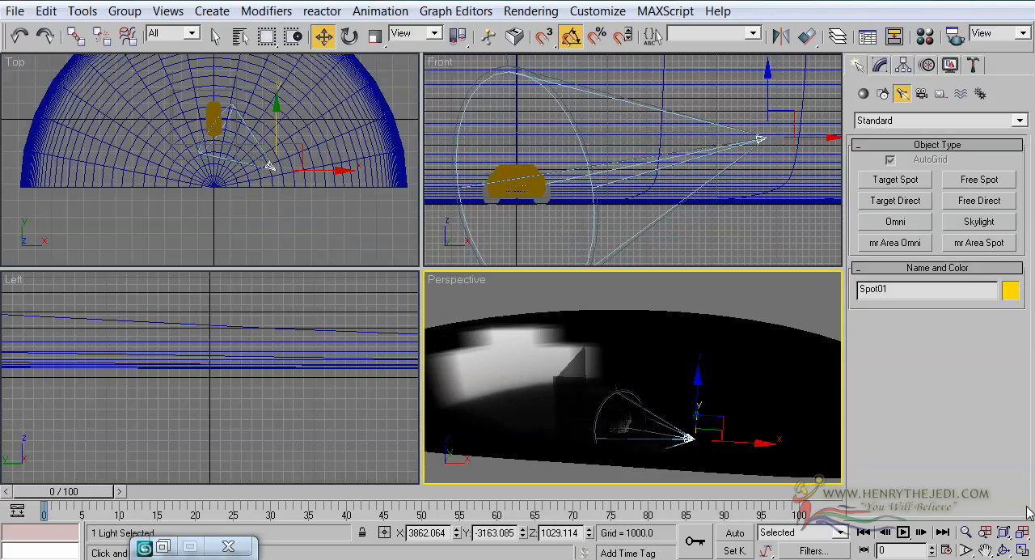
Step: Frame the car from a low front three-quarter angle in the Perspective view and create a camera from that view
{"action": "left_click", "coordinate": [1023, 550]}
{"action": "scroll", "coordinate": [571, 260], "scroll_direction": "up", "scroll_amount": 5}
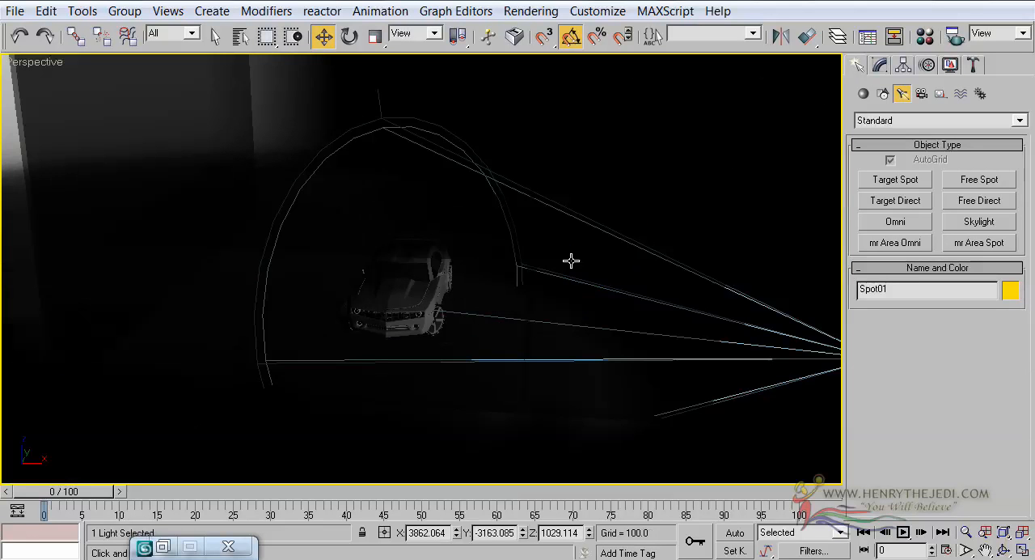
{"action": "scroll", "coordinate": [507, 252], "scroll_direction": "up", "scroll_amount": 3}
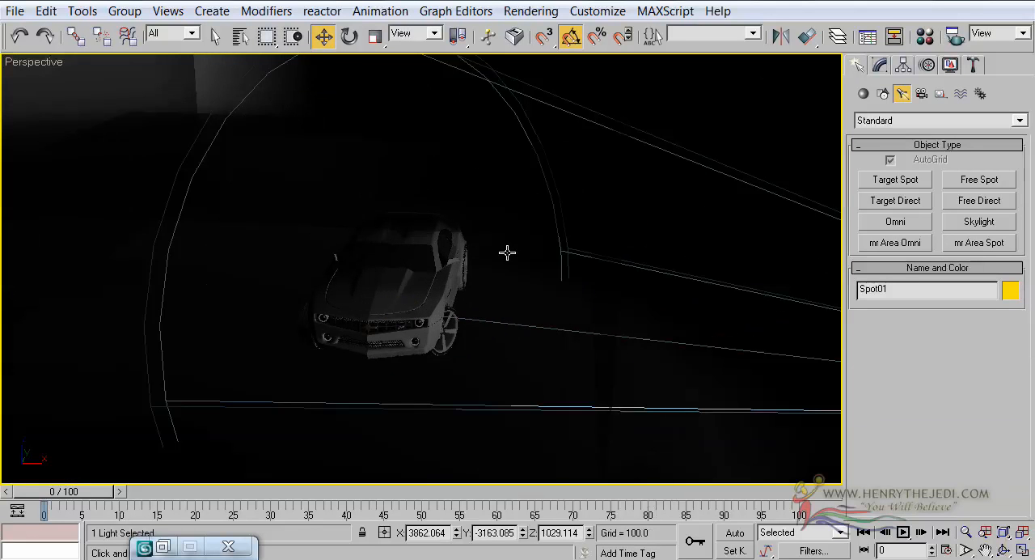
{"action": "left_click", "coordinate": [1003, 550]}
{"action": "left_click_drag", "start_coordinate": [490, 423], "coordinate": [492, 233]}
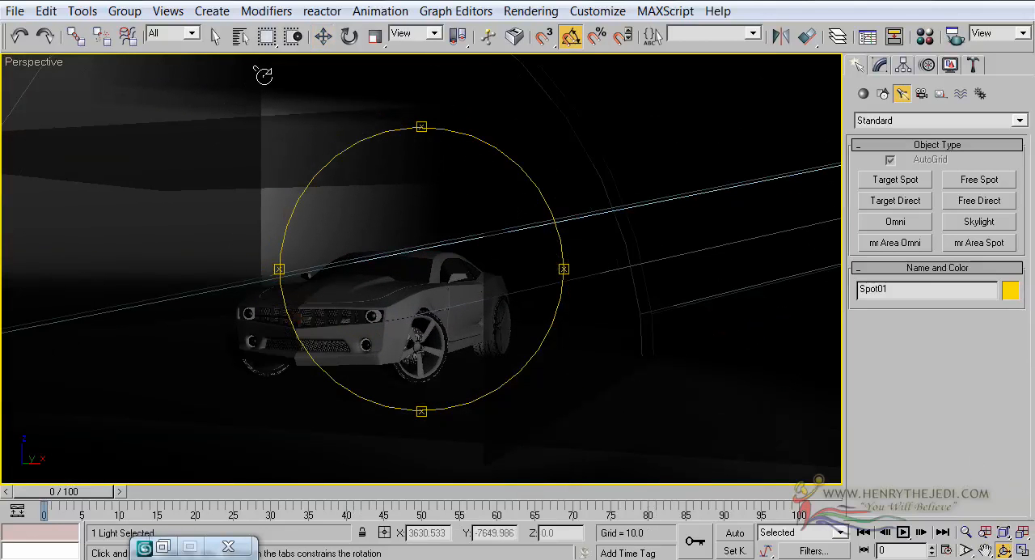
{"action": "left_click", "coordinate": [209, 31]}
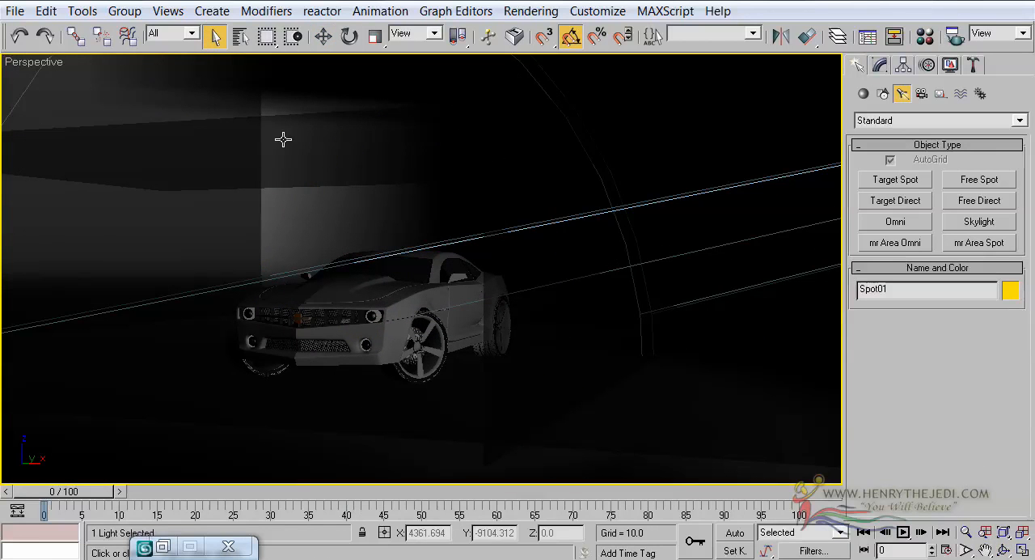
{"action": "left_click", "coordinate": [170, 13]}
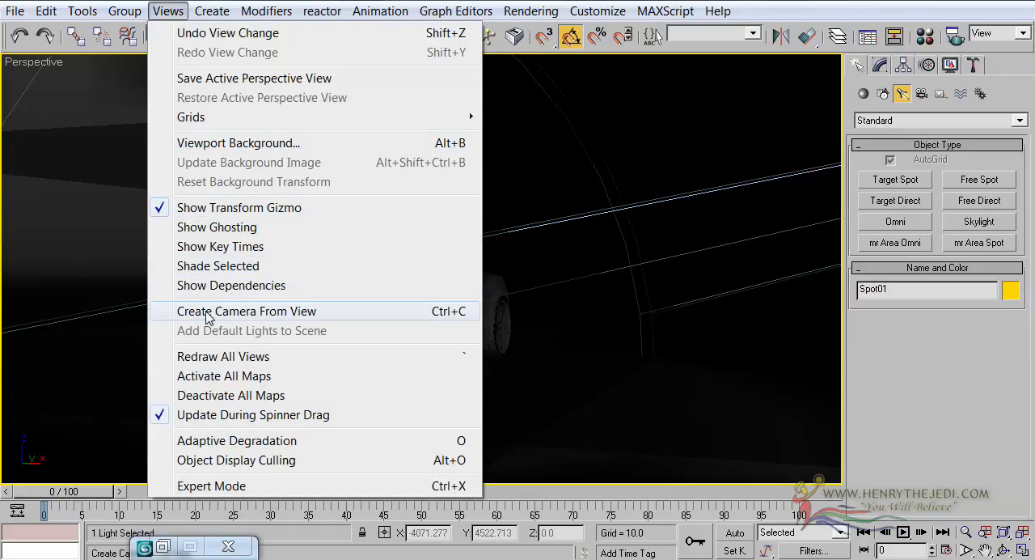
{"action": "left_click", "coordinate": [382, 312]}
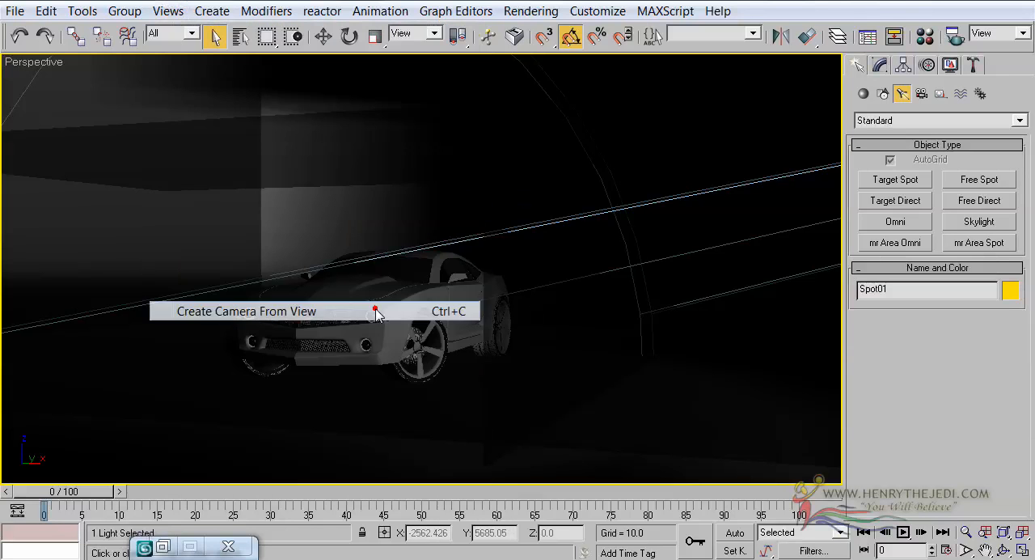
Step: Move Camera01.Target in the Top view onto the front of the car, at about X 83, Y -688
{"action": "left_click", "coordinate": [1022, 550]}
{"action": "scroll", "coordinate": [210, 162], "scroll_direction": "up", "scroll_amount": 5}
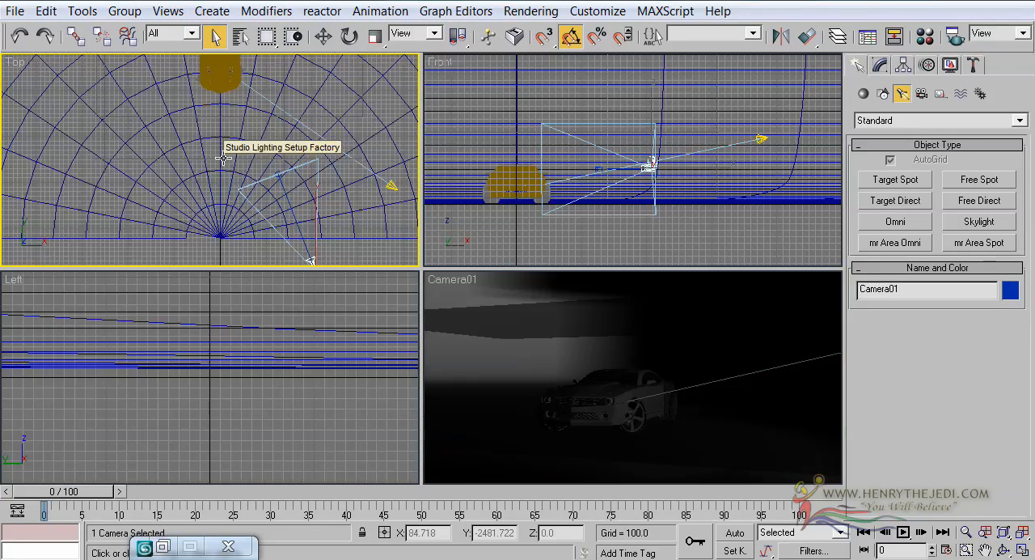
{"action": "left_click", "coordinate": [276, 172]}
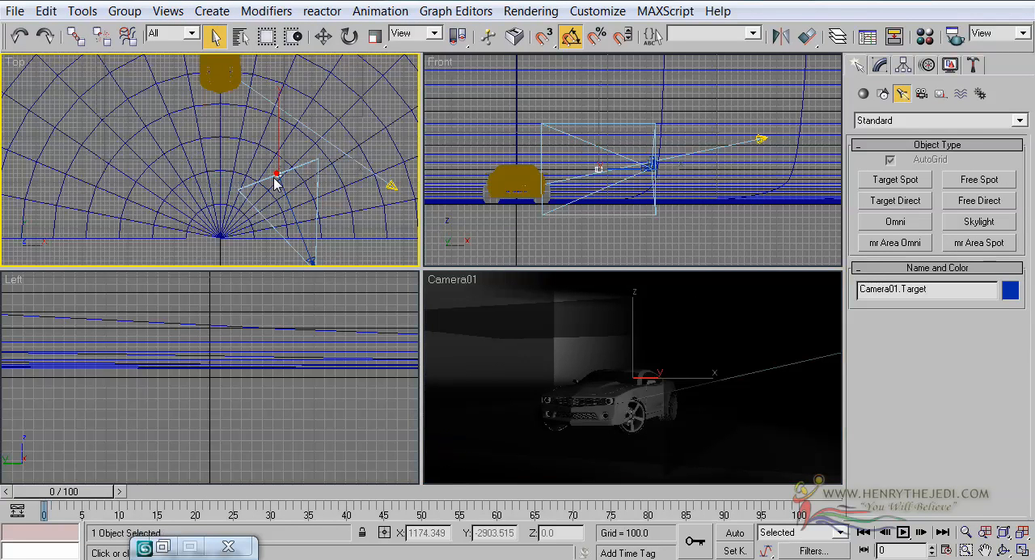
{"action": "left_click", "coordinate": [323, 36]}
{"action": "middle_click_drag", "start_coordinate": [285, 124], "coordinate": [285, 139]}
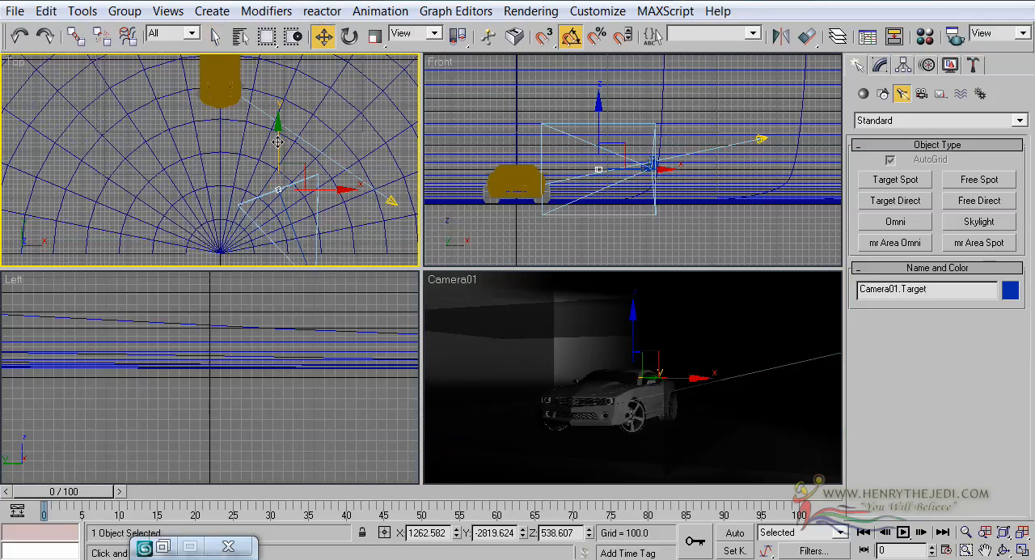
{"action": "left_click_drag", "start_coordinate": [278, 141], "coordinate": [277, 74]}
{"action": "middle_click_drag", "start_coordinate": [212, 126], "coordinate": [212, 184]}
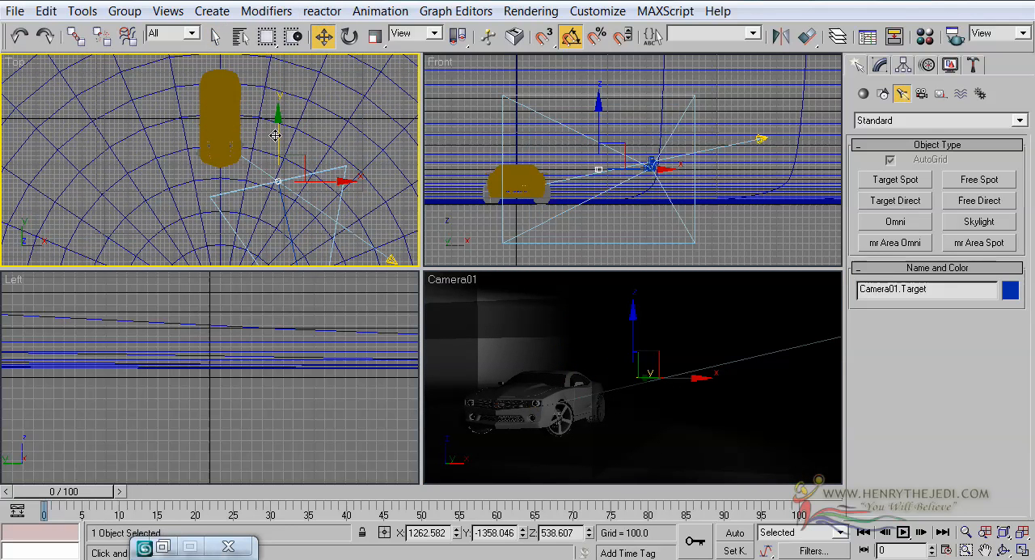
{"action": "left_click_drag", "start_coordinate": [277, 130], "coordinate": [277, 98]}
{"action": "left_click_drag", "start_coordinate": [325, 151], "coordinate": [271, 149]}
Step: Lower Camera01.Target in the Front view to a Z height of about 278
{"action": "right_click", "coordinate": [497, 135]}
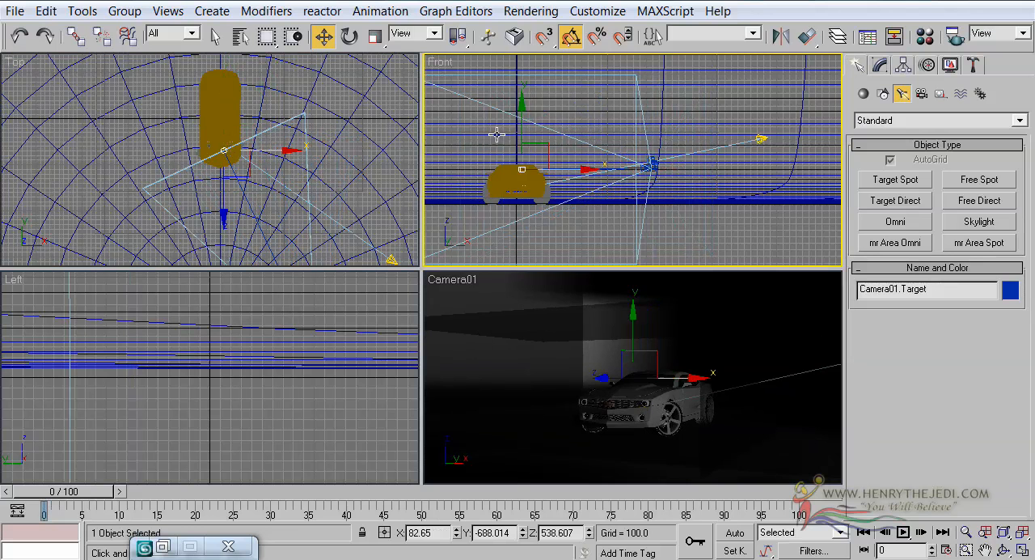
{"action": "left_click_drag", "start_coordinate": [520, 123], "coordinate": [521, 139]}
{"action": "right_click", "coordinate": [723, 372]}
Step: Pan, dolly in and orbit Camera01 in its enlarged view for a close front three-quarter shot of the car
{"action": "left_click", "coordinate": [1022, 550]}
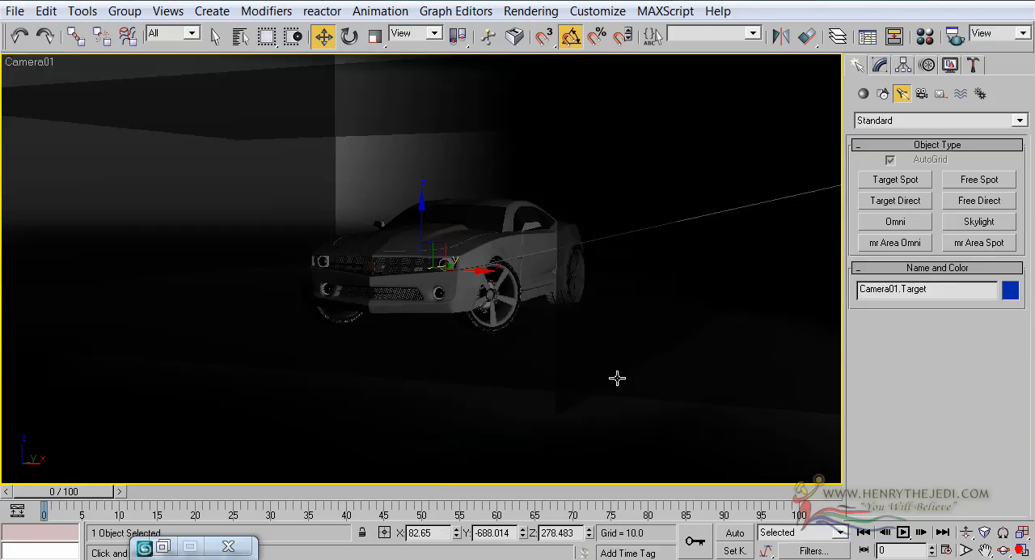
{"action": "middle_click_drag", "start_coordinate": [617, 340], "coordinate": [591, 375]}
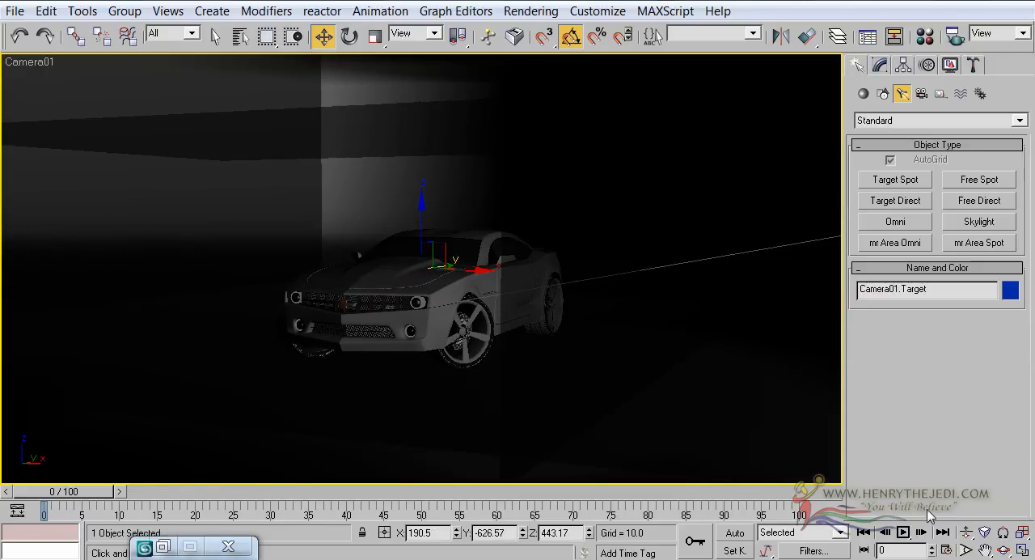
{"action": "left_click", "coordinate": [967, 532]}
{"action": "left_click_drag", "start_coordinate": [480, 369], "coordinate": [493, 415]}
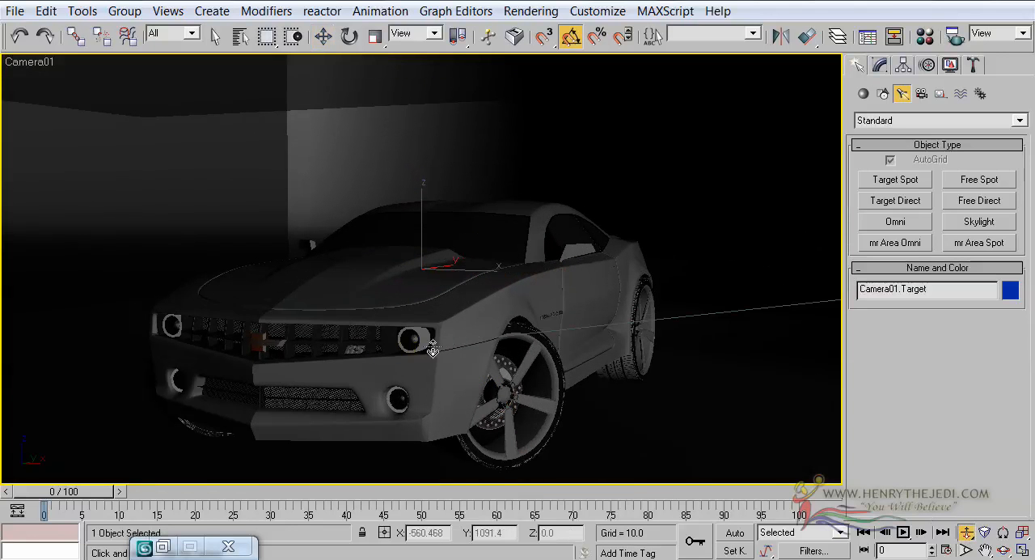
{"action": "middle_click_drag", "start_coordinate": [433, 349], "coordinate": [423, 313]}
{"action": "left_click", "coordinate": [1003, 551]}
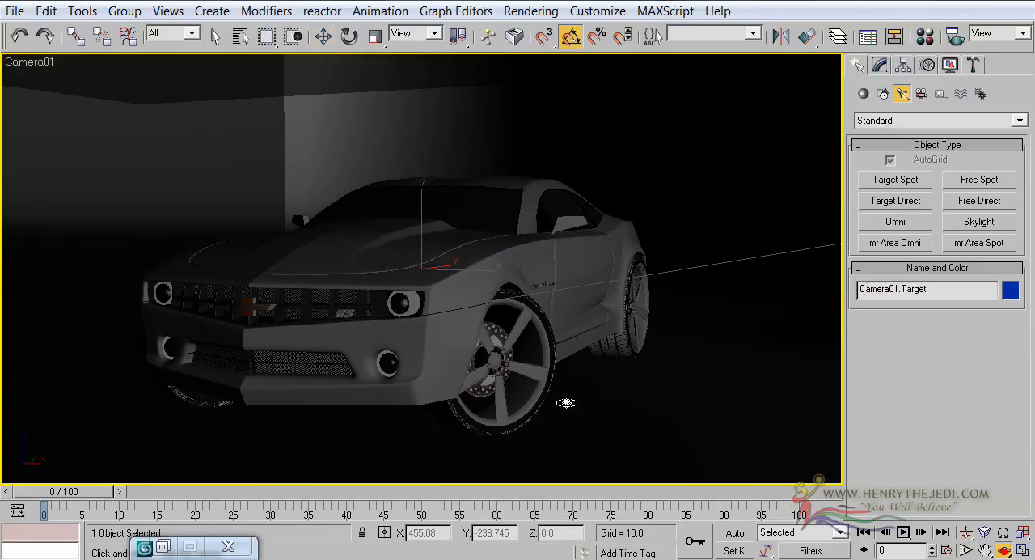
{"action": "left_click_drag", "start_coordinate": [566, 399], "coordinate": [544, 393]}
{"action": "left_click_drag", "start_coordinate": [502, 327], "coordinate": [495, 323]}
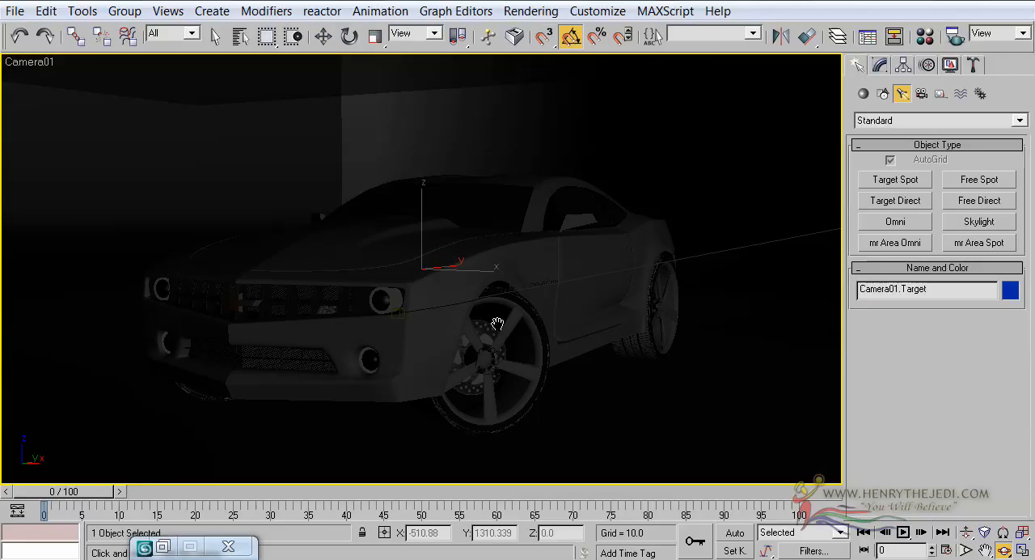
Step: Turn off Angle Snap, lower the camera angle slightly by orbiting, and dolly and pan Camera01 closer to the car
{"action": "left_click", "coordinate": [570, 38]}
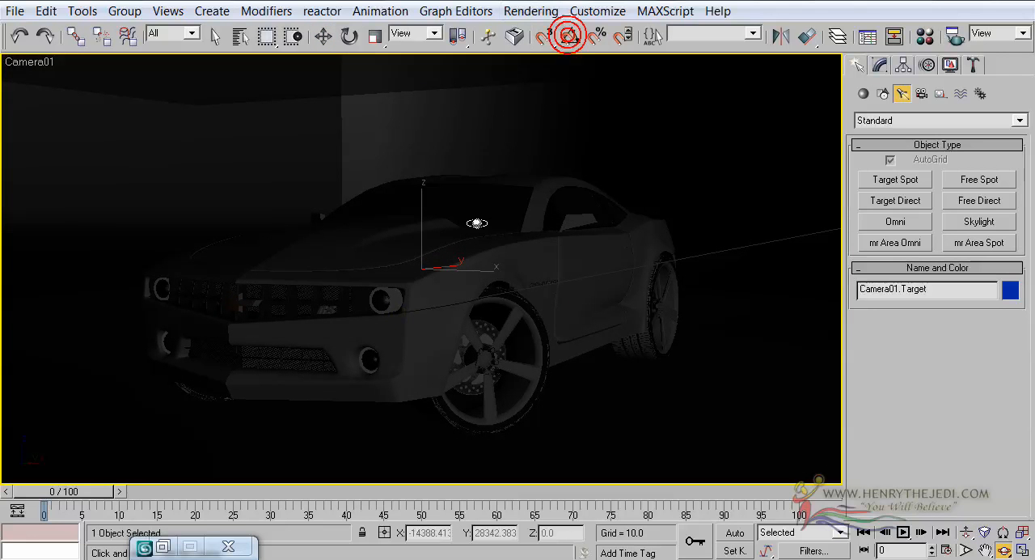
{"action": "left_click_drag", "start_coordinate": [476, 221], "coordinate": [477, 227]}
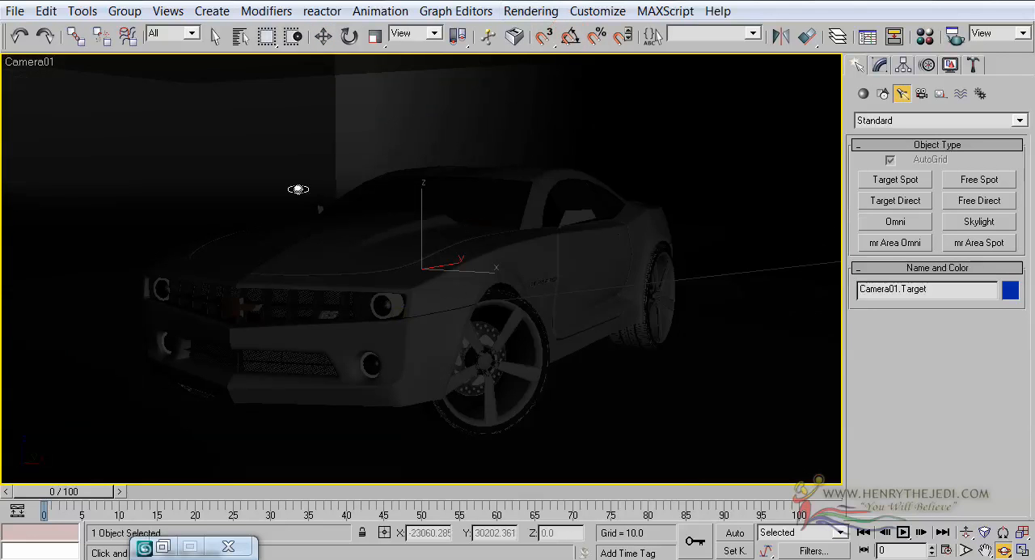
{"action": "left_click", "coordinate": [967, 531]}
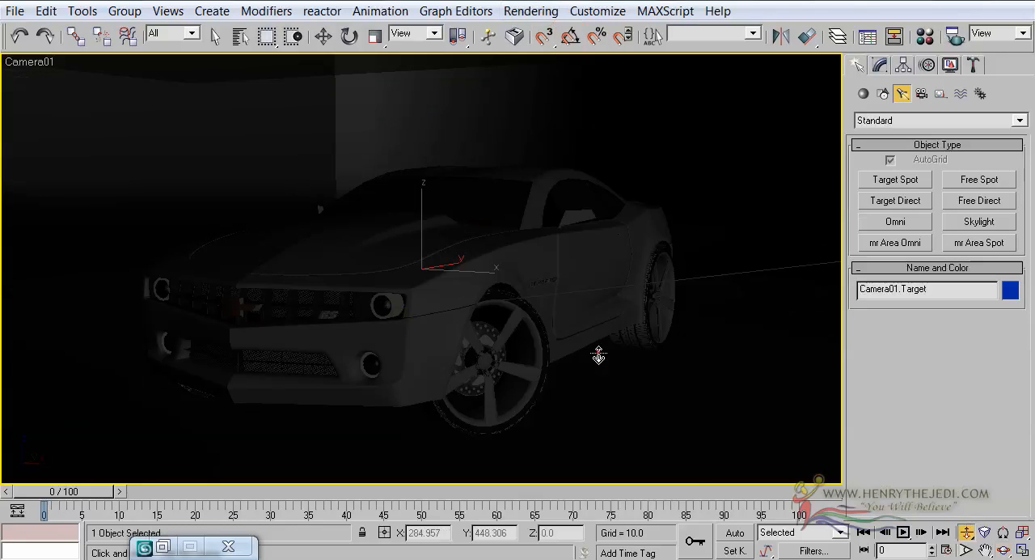
{"action": "left_click_drag", "start_coordinate": [596, 351], "coordinate": [597, 349]}
{"action": "middle_click_drag", "start_coordinate": [475, 338], "coordinate": [444, 302]}
{"action": "left_click_drag", "start_coordinate": [443, 300], "coordinate": [416, 292]}
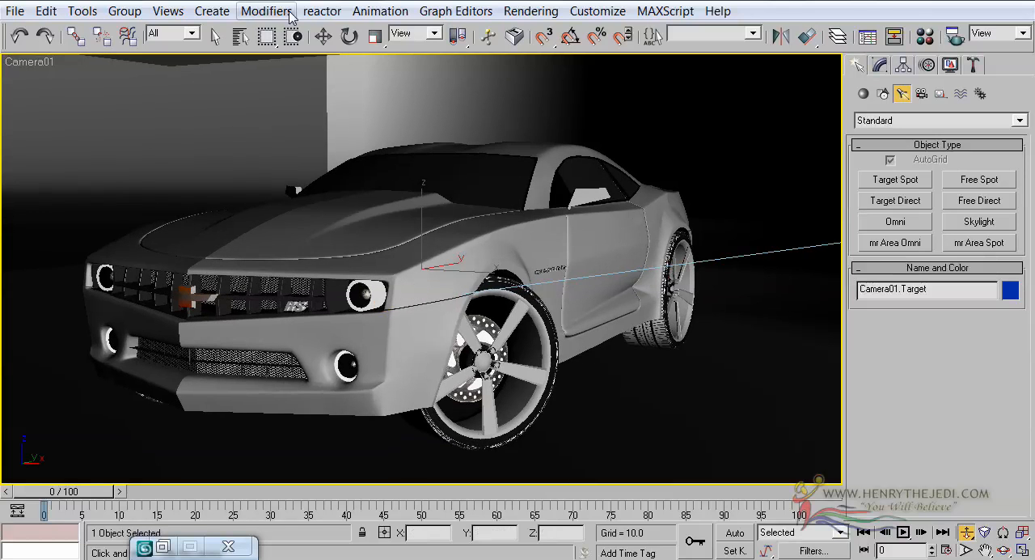
Step: Set the render output size to HDTV (video) at 1280x720 and close the render settings
{"action": "left_click", "coordinate": [547, 18]}
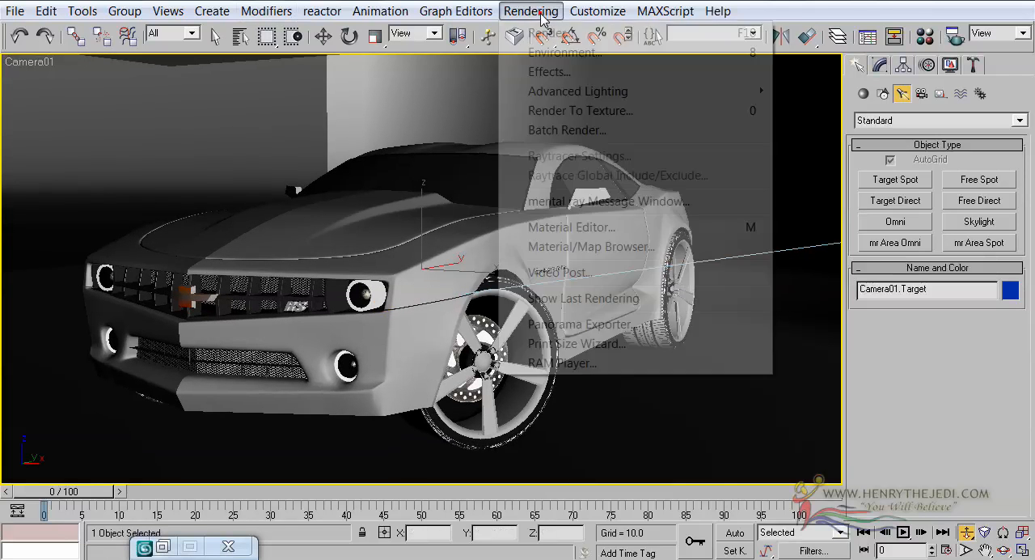
{"action": "left_click", "coordinate": [544, 33]}
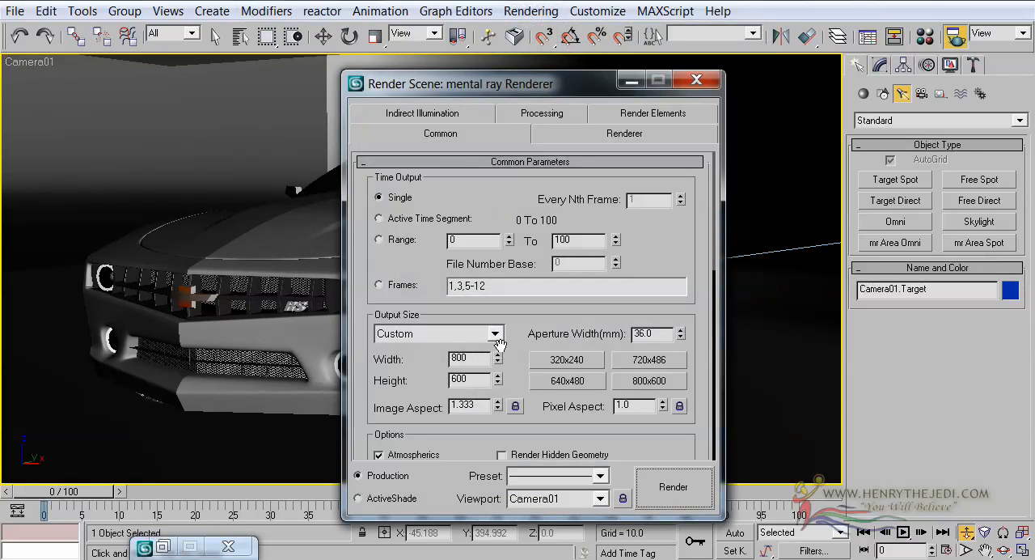
{"action": "left_click", "coordinate": [447, 341]}
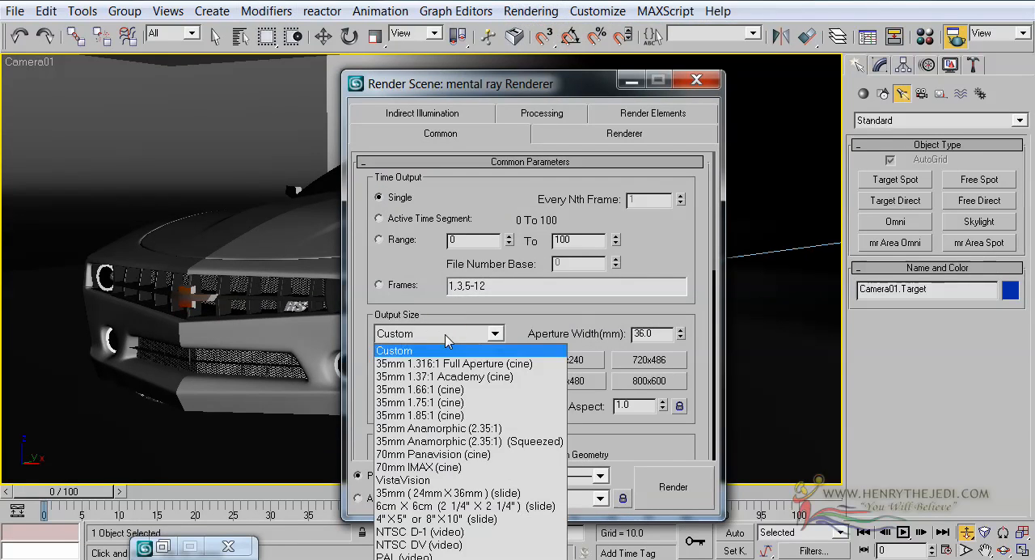
{"action": "left_click", "coordinate": [410, 559]}
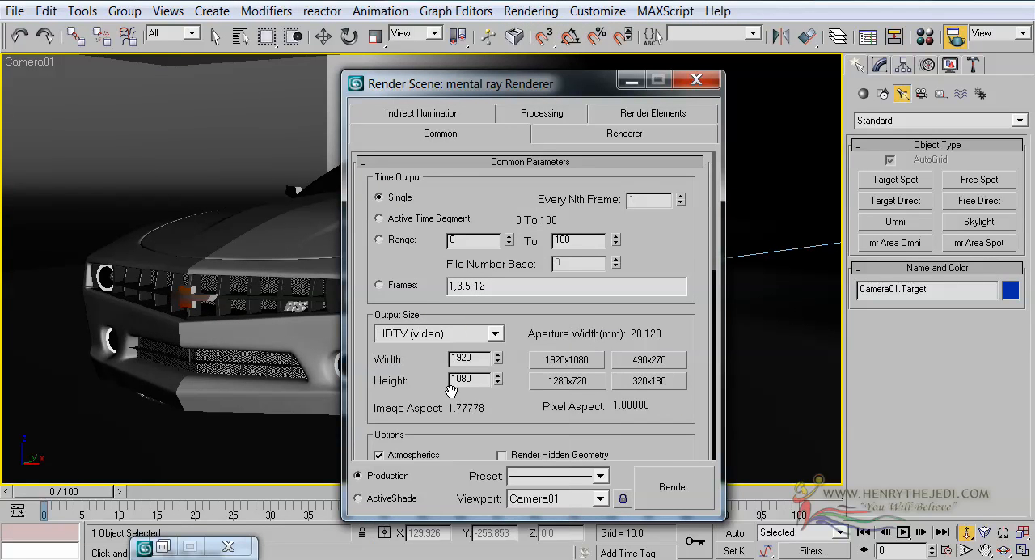
{"action": "left_click", "coordinate": [555, 383]}
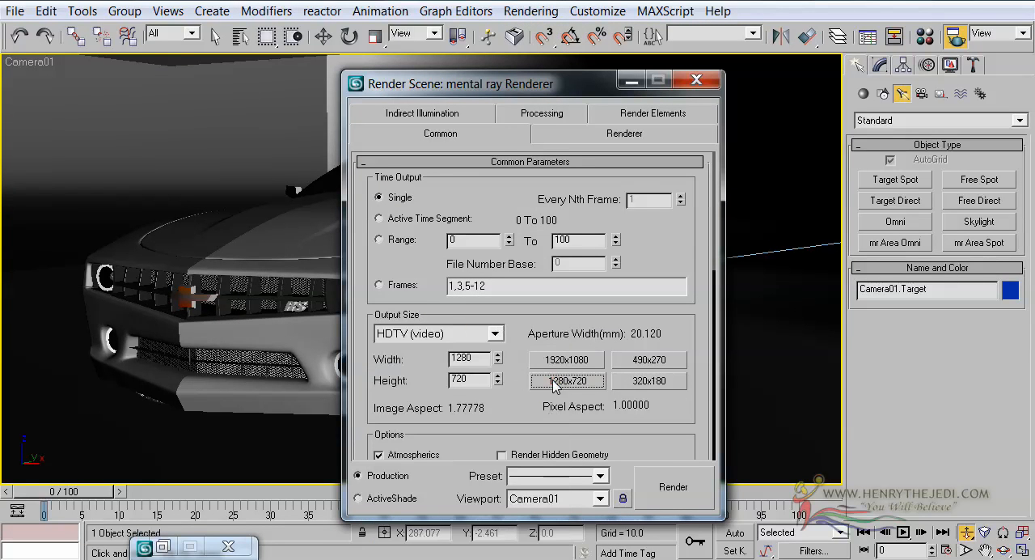
{"action": "left_click", "coordinate": [694, 80]}
Step: Show the safe frame in the Camera01 view and dolly and pan the camera to refit the car inside the output frame
{"action": "right_click", "coordinate": [32, 63]}
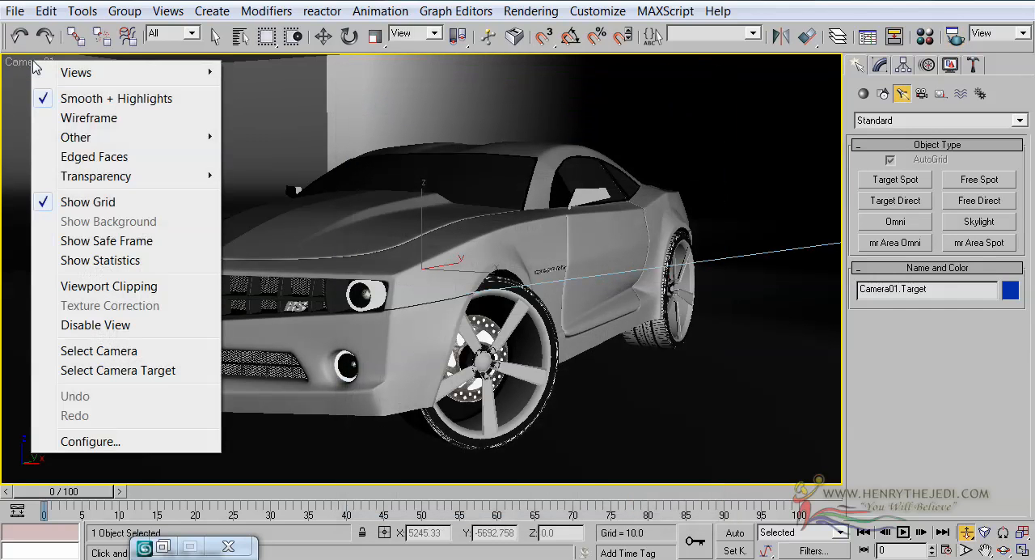
{"action": "left_click", "coordinate": [105, 241]}
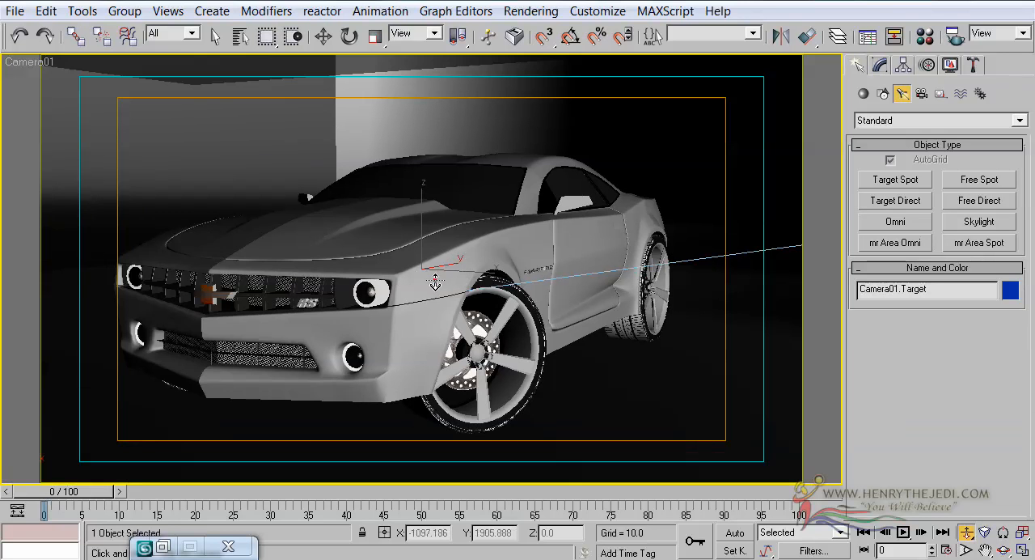
{"action": "left_click_drag", "start_coordinate": [435, 282], "coordinate": [437, 277]}
{"action": "middle_click_drag", "start_coordinate": [349, 284], "coordinate": [341, 271]}
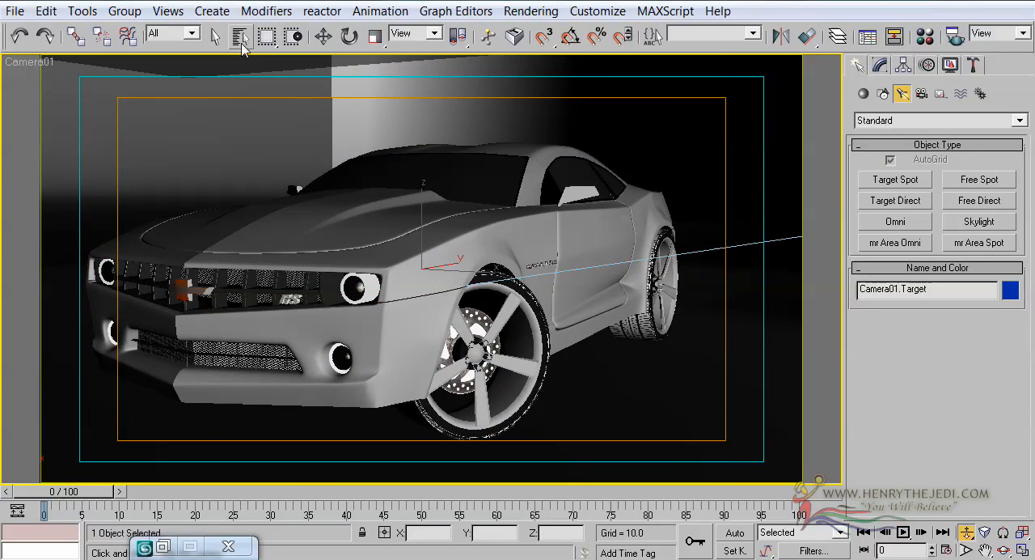
Step: Select Spot01 and set its intensity multiplier to 0.5 and its decay start to 326
{"action": "left_click", "coordinate": [240, 36]}
{"action": "double_click", "coordinate": [348, 254]}
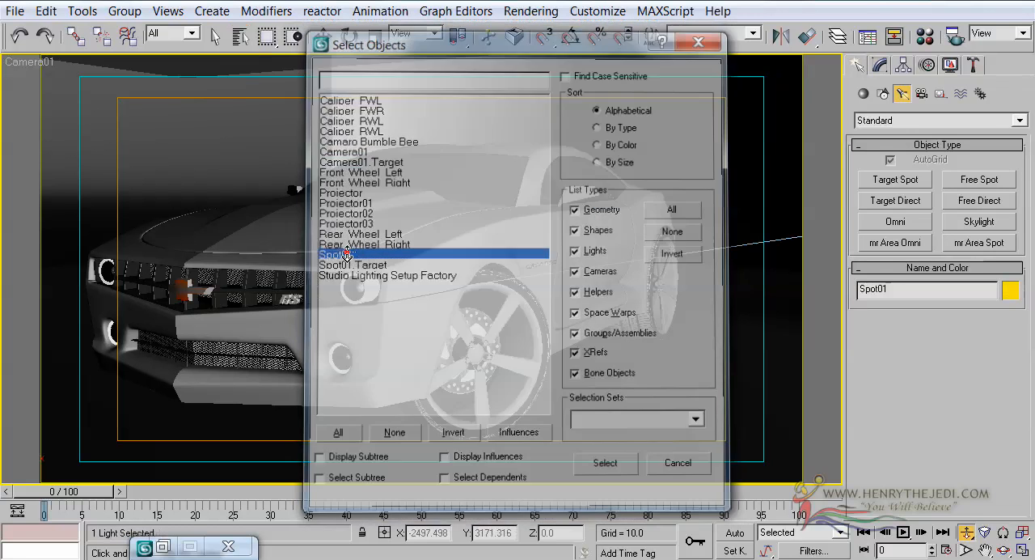
{"action": "left_click", "coordinate": [880, 66]}
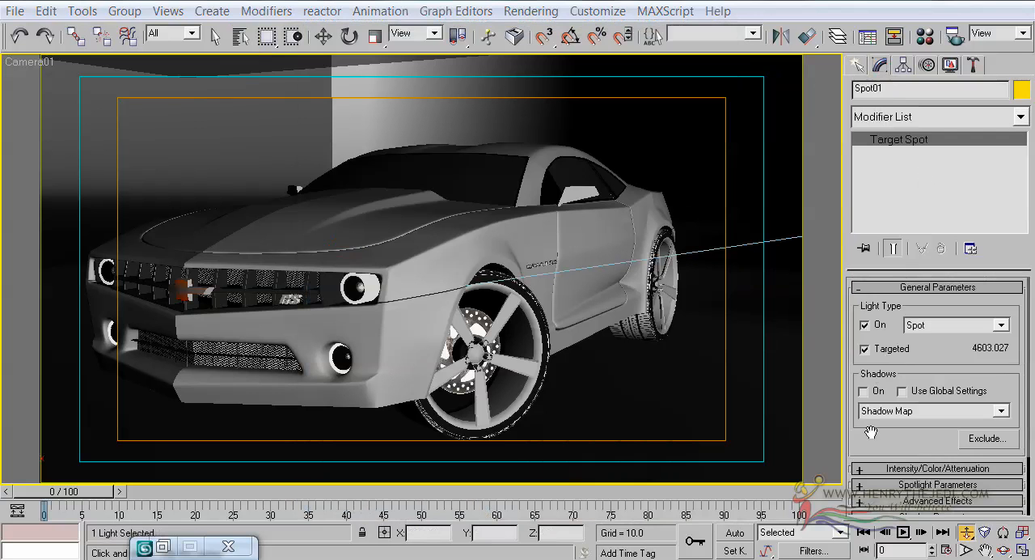
{"action": "left_click_drag", "start_coordinate": [871, 432], "coordinate": [876, 382]}
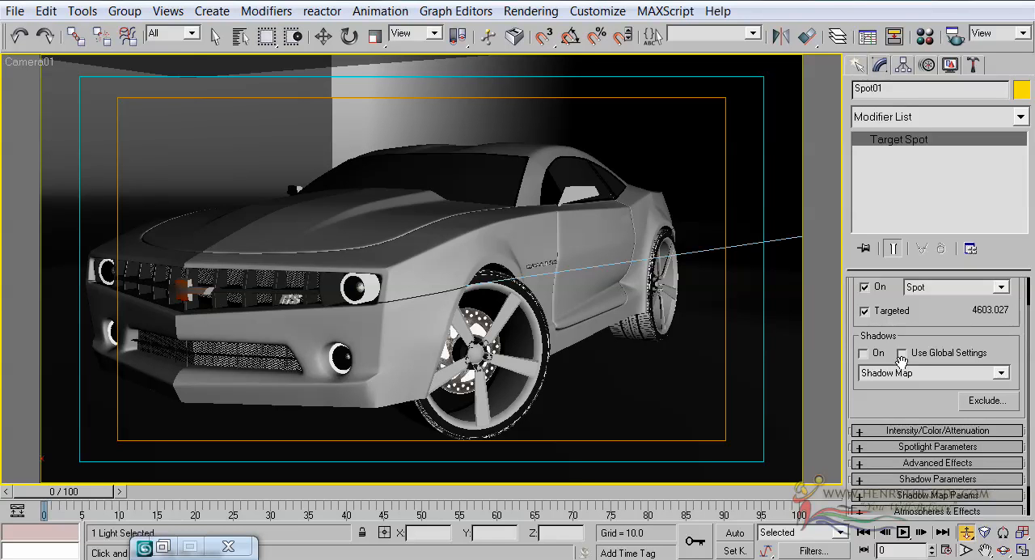
{"action": "left_click", "coordinate": [881, 430]}
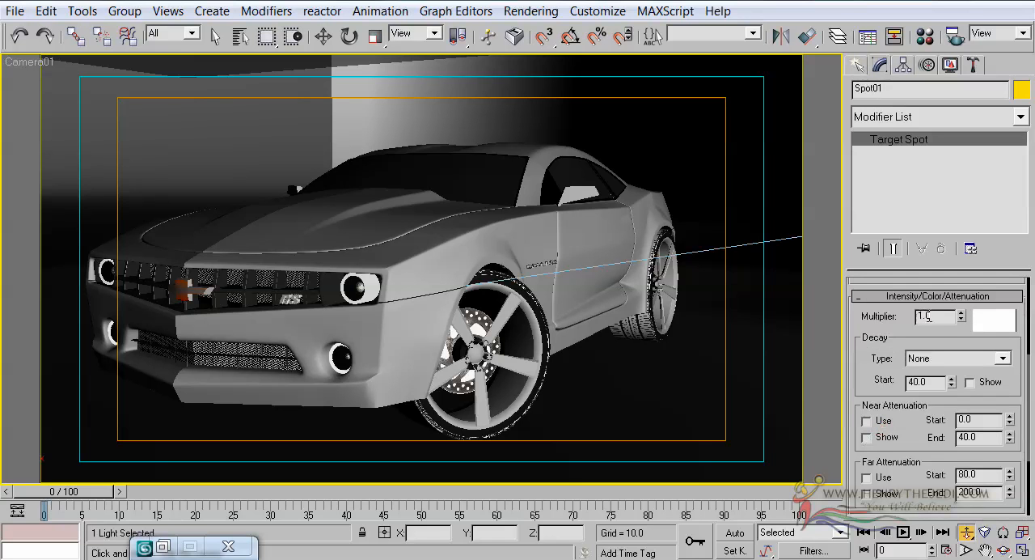
{"action": "left_click", "coordinate": [986, 323]}
{"action": "left_click", "coordinate": [392, 260]}
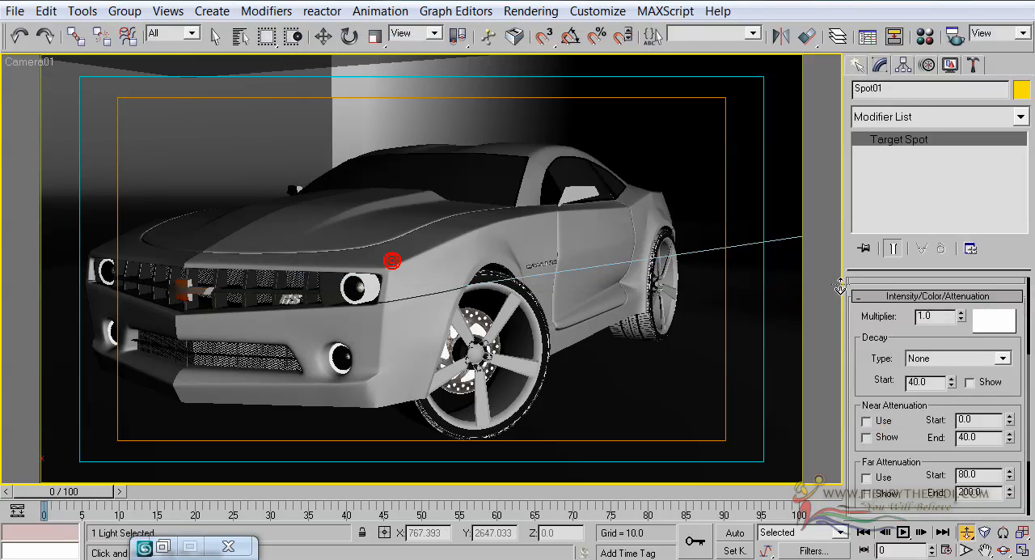
{"action": "double_click", "coordinate": [930, 316]}
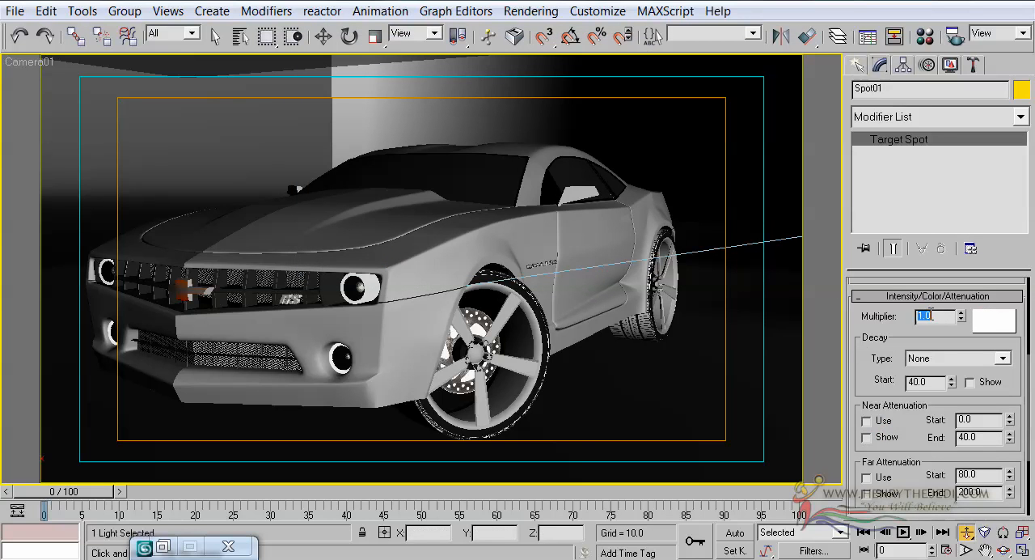
{"action": "key", "text": "Return"}
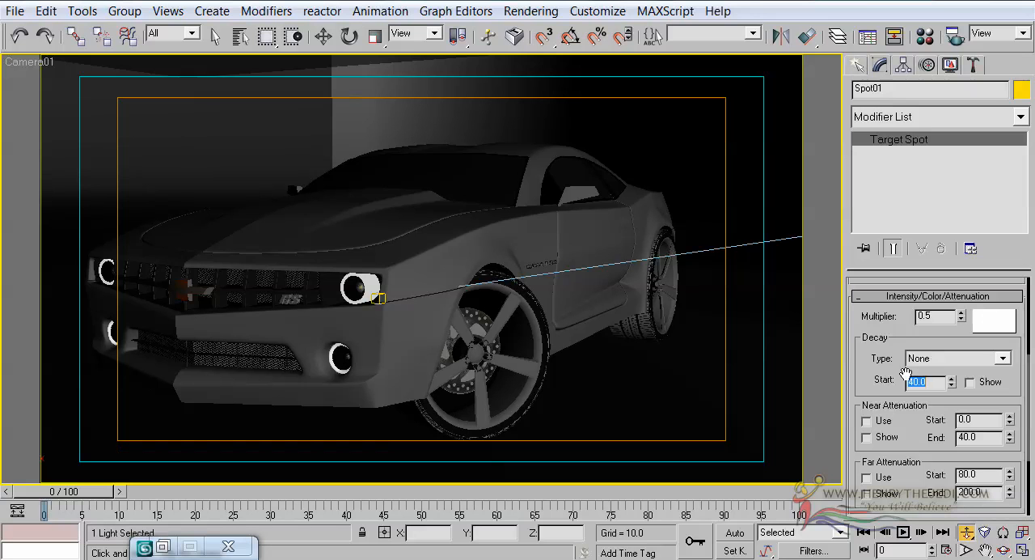
{"action": "type", "text": "326"}
{"action": "left_click_drag", "start_coordinate": [871, 372], "coordinate": [870, 354]}
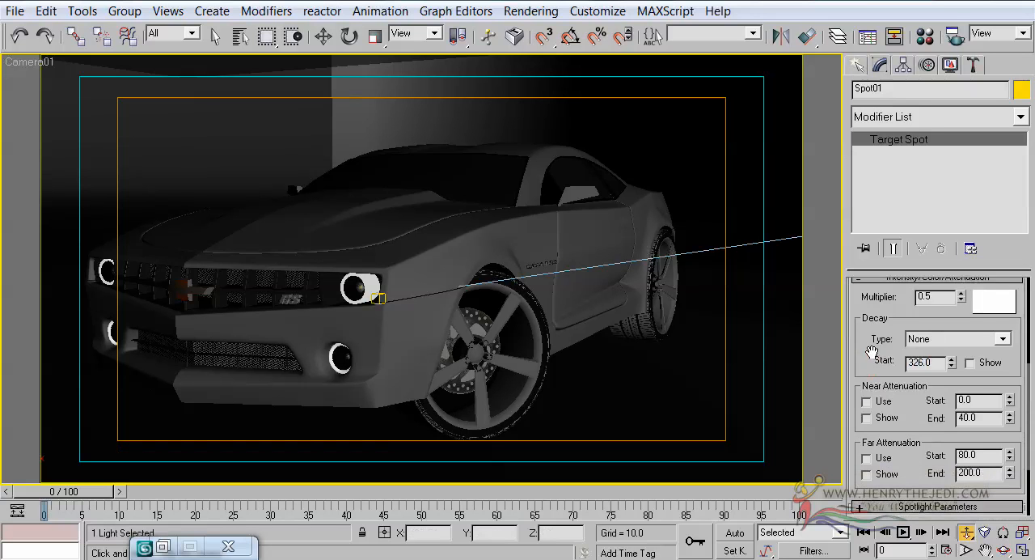
Step: Set the light cone of Spot01 to a hotspot of 3.7 and a falloff of 30
{"action": "scroll", "coordinate": [872, 353], "scroll_direction": "down", "scroll_amount": 3}
{"action": "scroll", "coordinate": [880, 353], "scroll_direction": "up", "scroll_amount": 1}
{"action": "scroll", "coordinate": [882, 353], "scroll_direction": "down", "scroll_amount": 1}
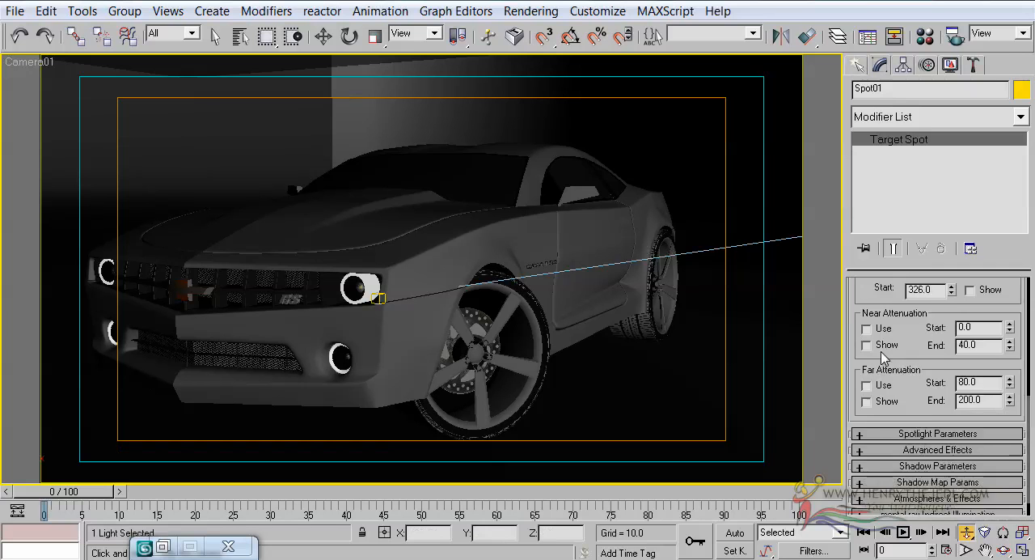
{"action": "scroll", "coordinate": [884, 348], "scroll_direction": "down", "scroll_amount": 1}
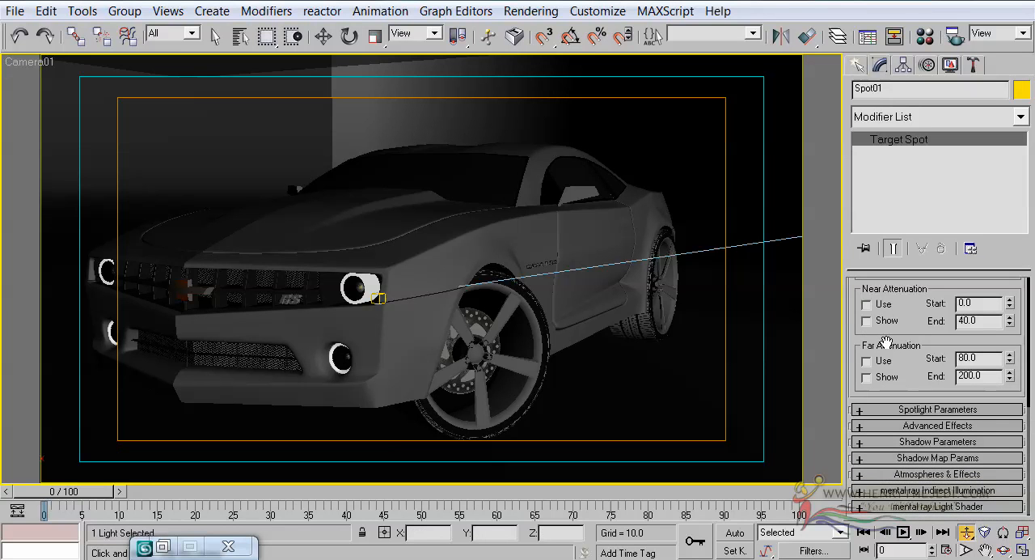
{"action": "left_click", "coordinate": [903, 410]}
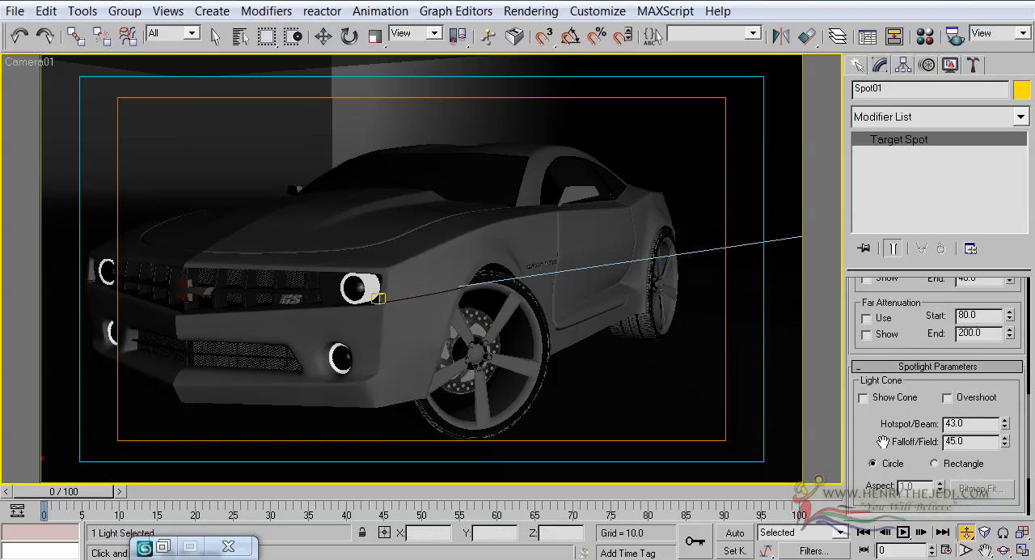
{"action": "scroll", "coordinate": [885, 401], "scroll_direction": "down", "scroll_amount": 2}
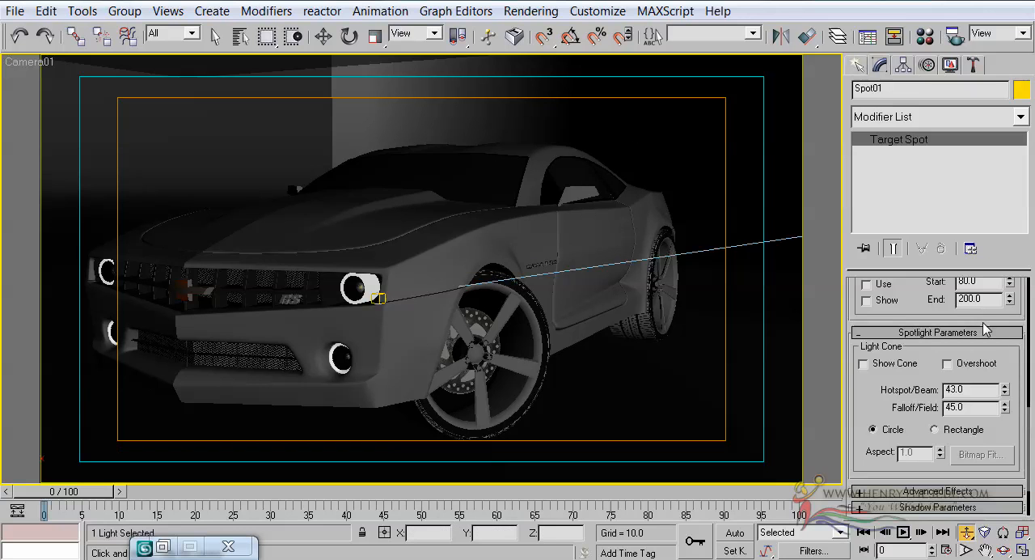
{"action": "double_click", "coordinate": [966, 391]}
{"action": "key", "text": "Return"}
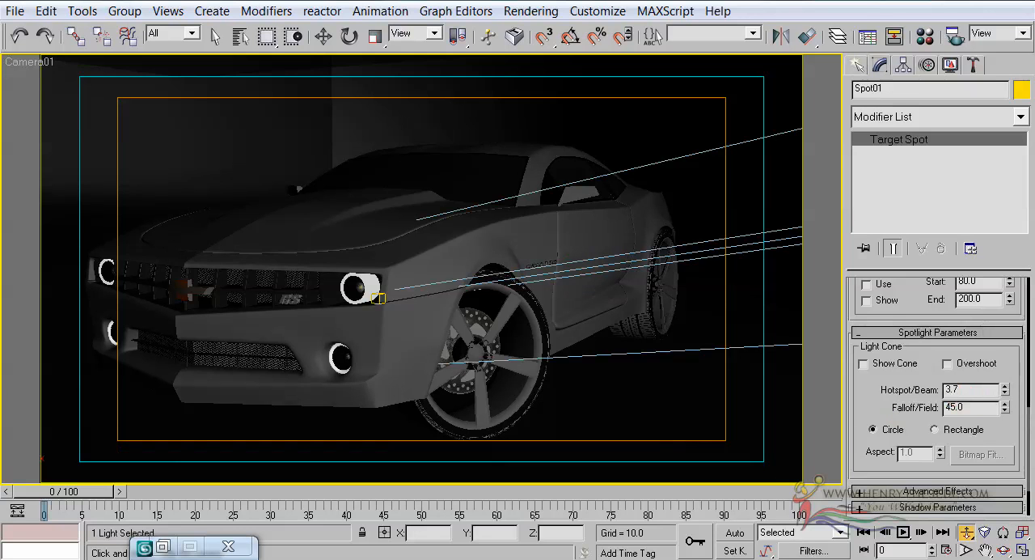
{"action": "double_click", "coordinate": [963, 407]}
{"action": "type", "text": "30"}
{"action": "key", "text": "Return"}
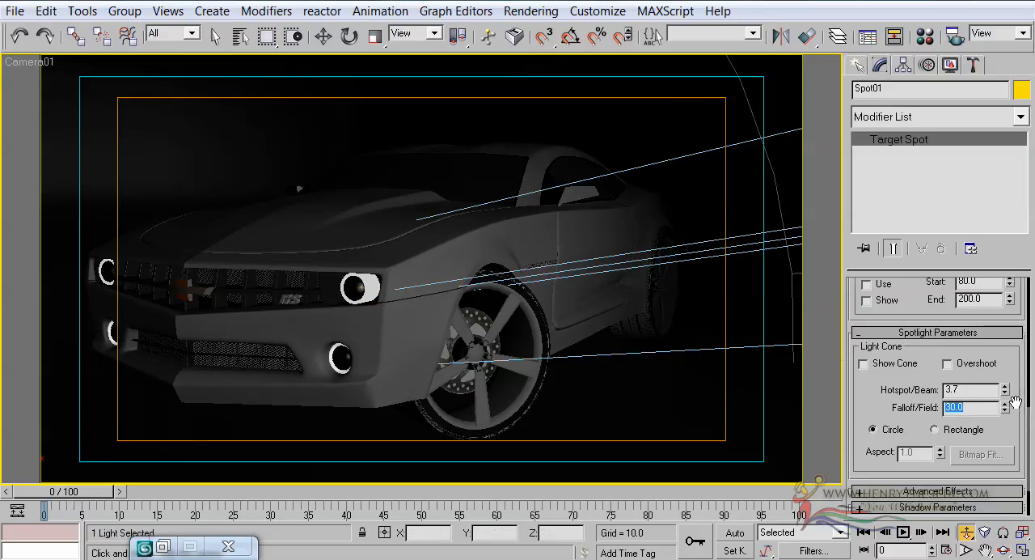
{"action": "left_click_drag", "start_coordinate": [1007, 412], "coordinate": [959, 414]}
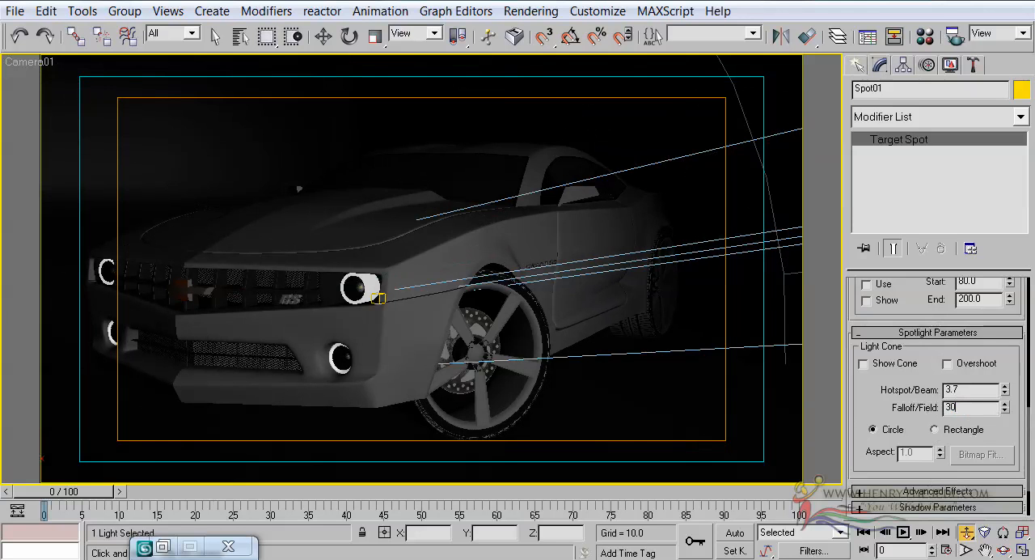
{"action": "key", "text": "Return"}
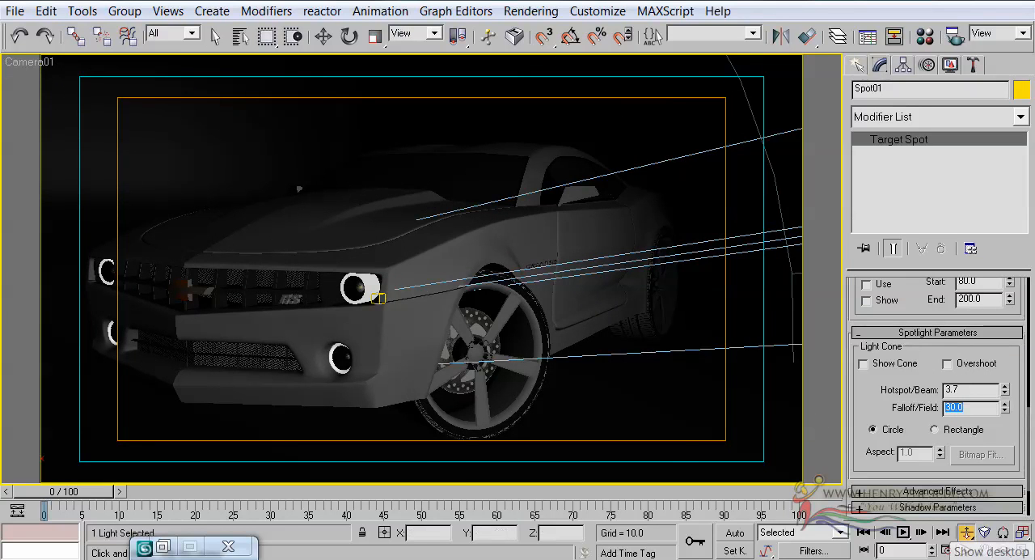
Step: Restore the four-view layout and move Spot01's target beside and above its former spot, to about X 631, Z 413
{"action": "left_click", "coordinate": [1021, 550]}
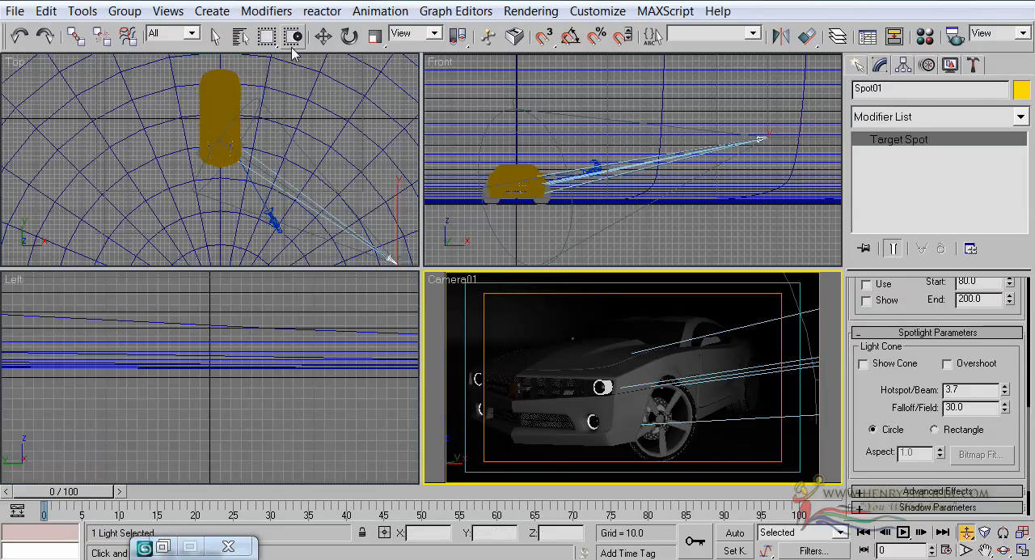
{"action": "left_click", "coordinate": [323, 36]}
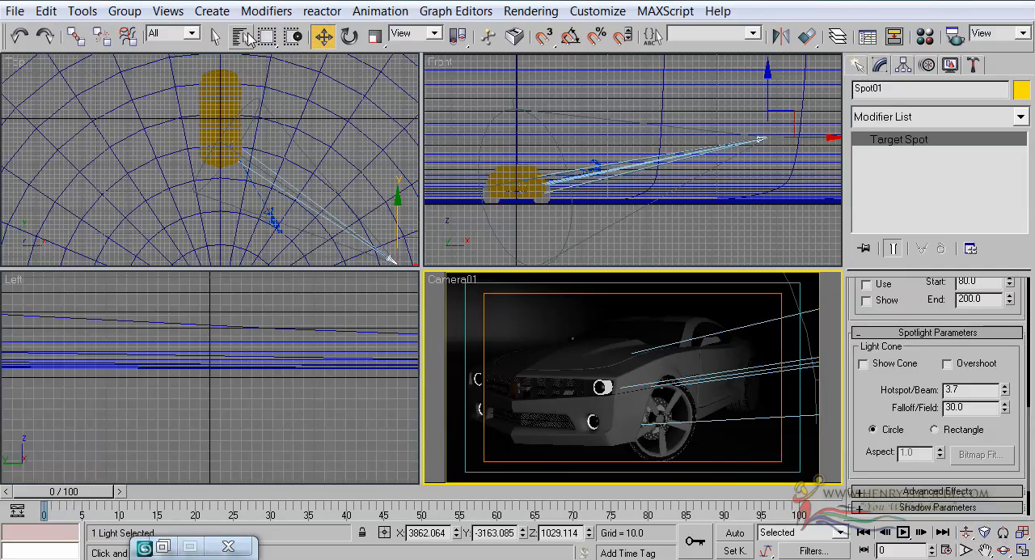
{"action": "left_click", "coordinate": [241, 37]}
{"action": "double_click", "coordinate": [349, 269]}
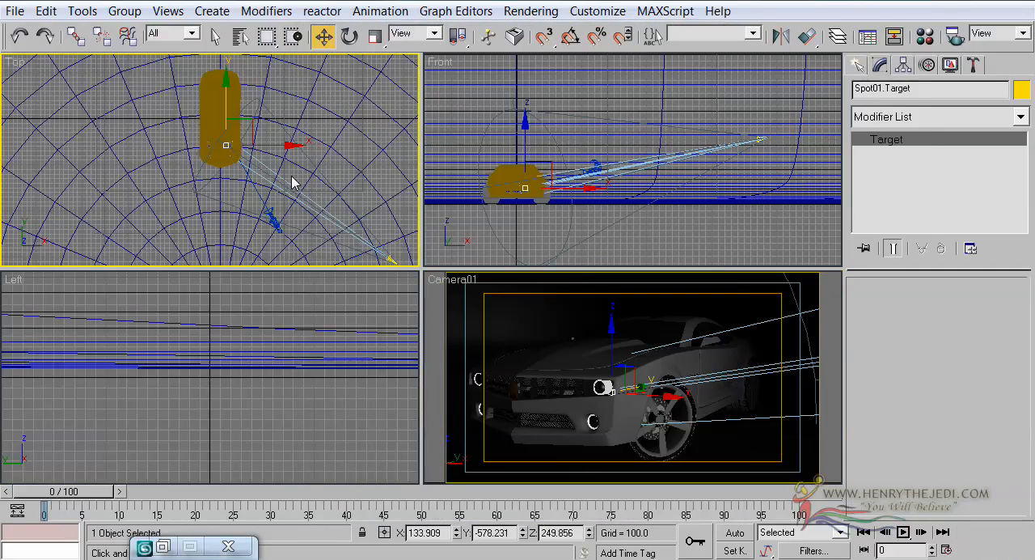
{"action": "scroll", "coordinate": [293, 183], "scroll_direction": "down", "scroll_amount": 2}
{"action": "left_click_drag", "start_coordinate": [276, 148], "coordinate": [290, 139]}
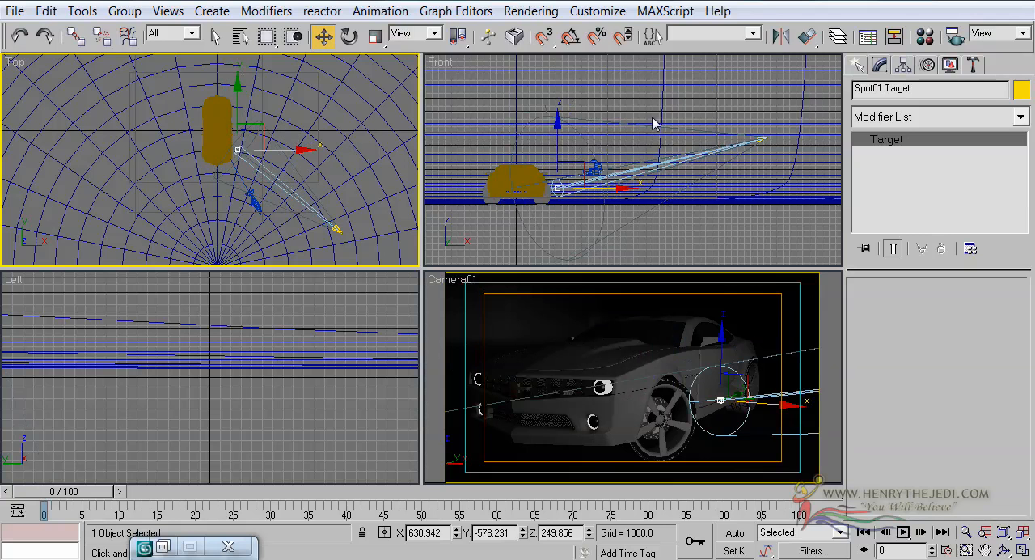
{"action": "right_click", "coordinate": [588, 135]}
{"action": "left_click_drag", "start_coordinate": [554, 133], "coordinate": [553, 128]}
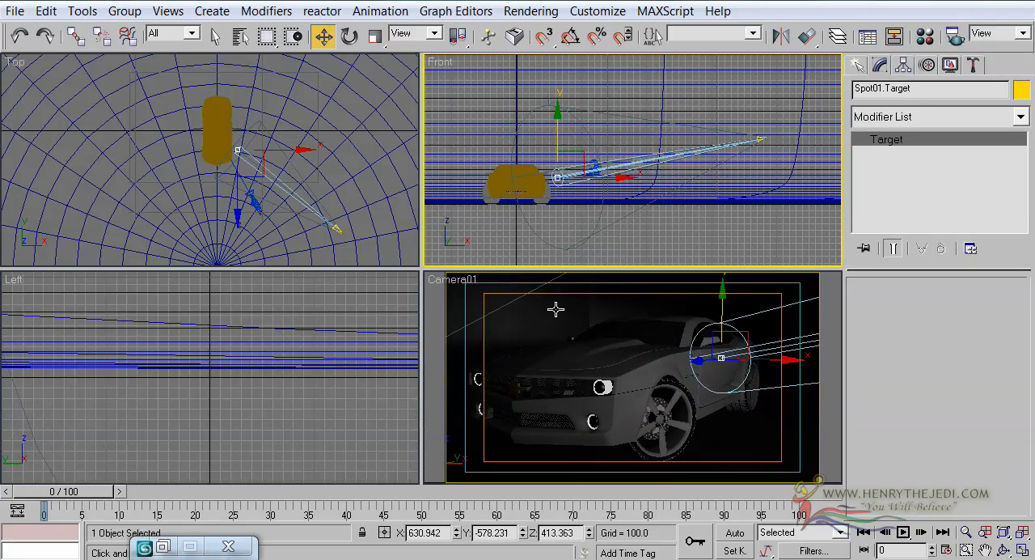
Step: Move the Projector01 side light plane farther away from the car along X, to about X -6597
{"action": "left_click", "coordinate": [509, 307]}
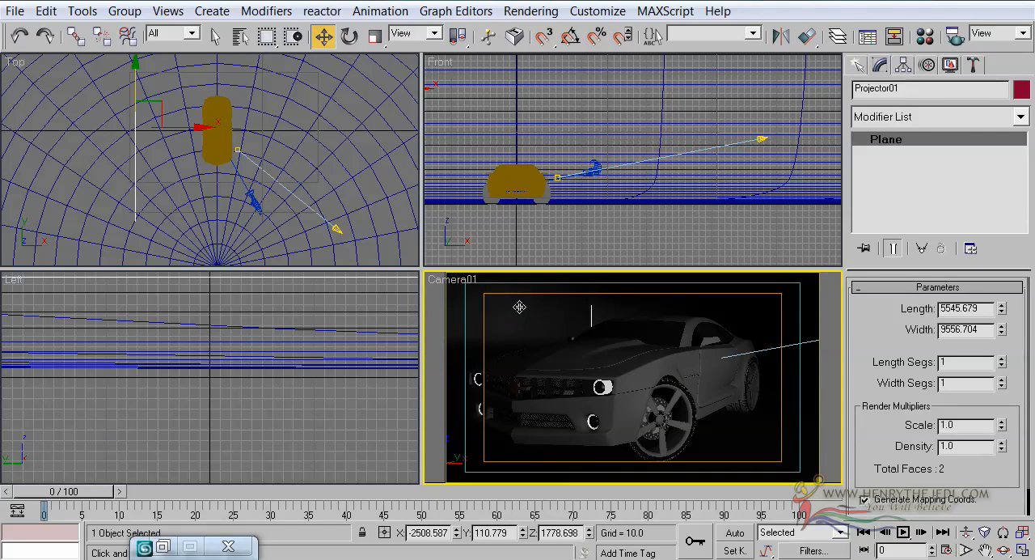
{"action": "middle_click", "coordinate": [247, 139]}
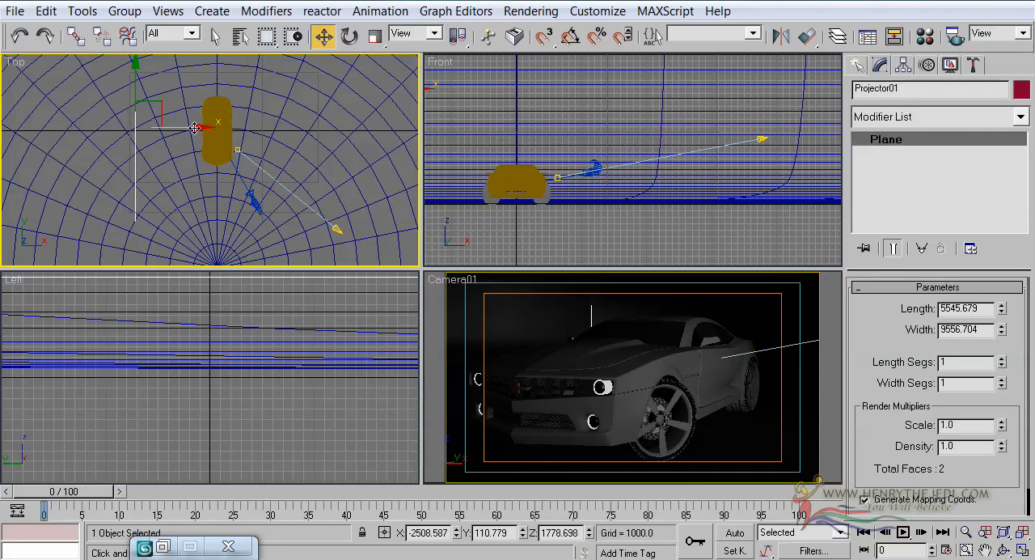
{"action": "left_click_drag", "start_coordinate": [194, 128], "coordinate": [90, 126]}
{"action": "scroll", "coordinate": [227, 112], "scroll_direction": "down", "scroll_amount": 2}
{"action": "middle_click_drag", "start_coordinate": [229, 111], "coordinate": [265, 119]}
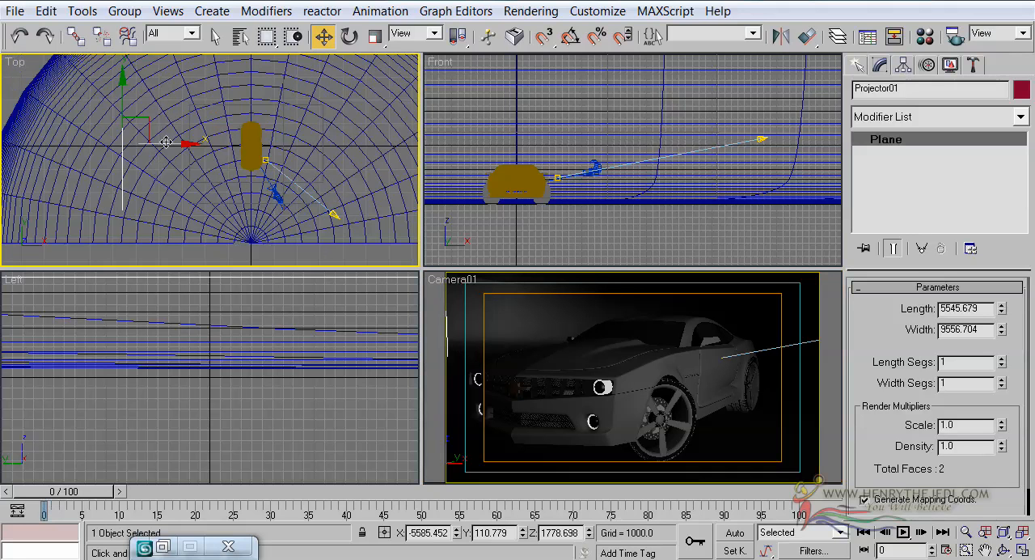
{"action": "left_click_drag", "start_coordinate": [165, 142], "coordinate": [144, 142]}
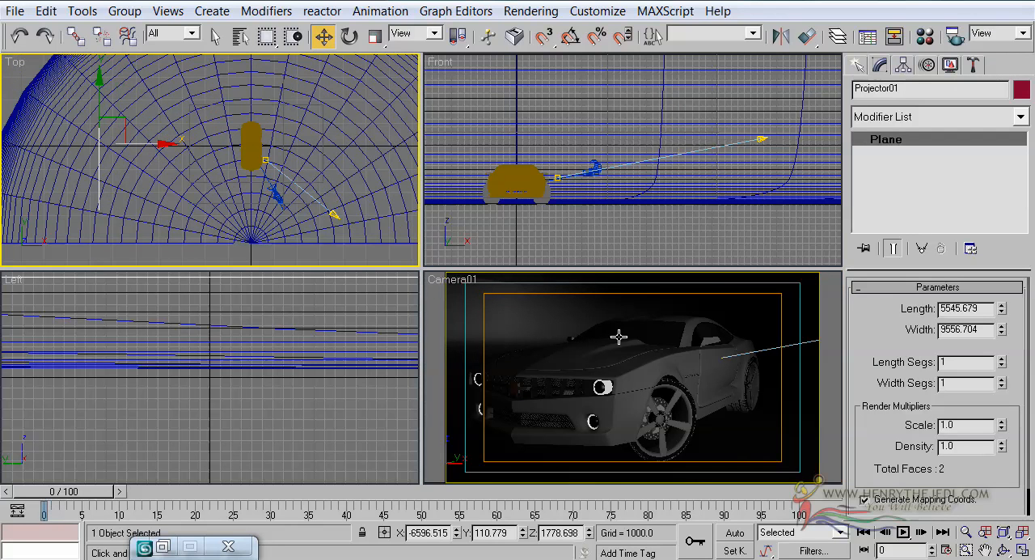
Step: Select Spot01's target by name and shift it toward the car's rear, to about Y -332
{"action": "left_click", "coordinate": [240, 37]}
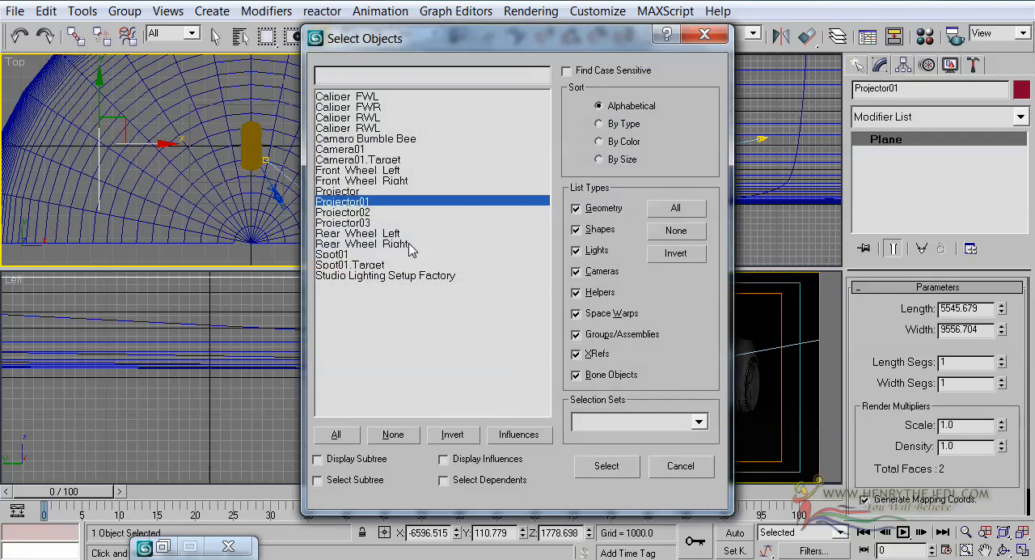
{"action": "double_click", "coordinate": [358, 266]}
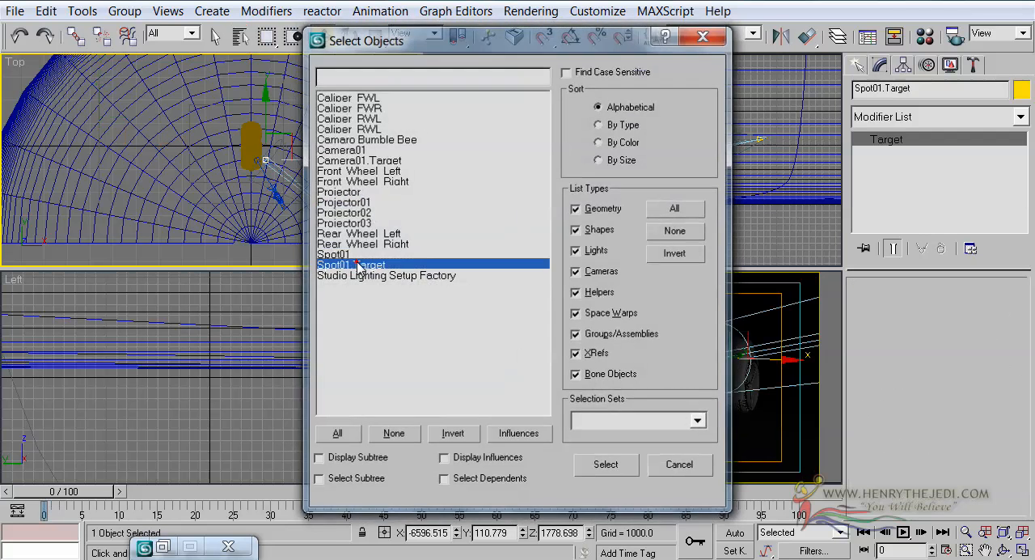
{"action": "left_click_drag", "start_coordinate": [264, 106], "coordinate": [266, 101]}
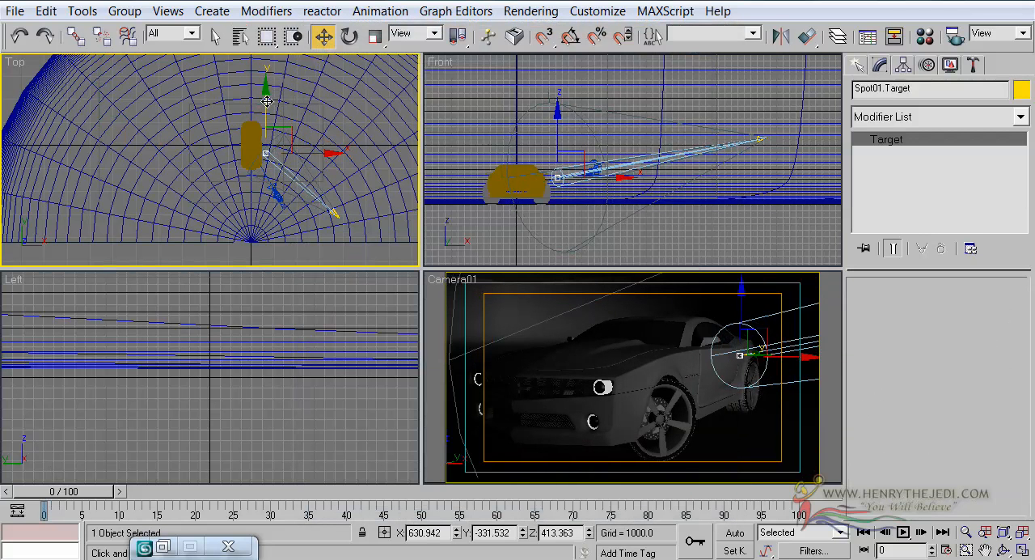
Step: Raise the overhead Projector light plane above the car to about Z 1785
{"action": "left_click", "coordinate": [537, 278]}
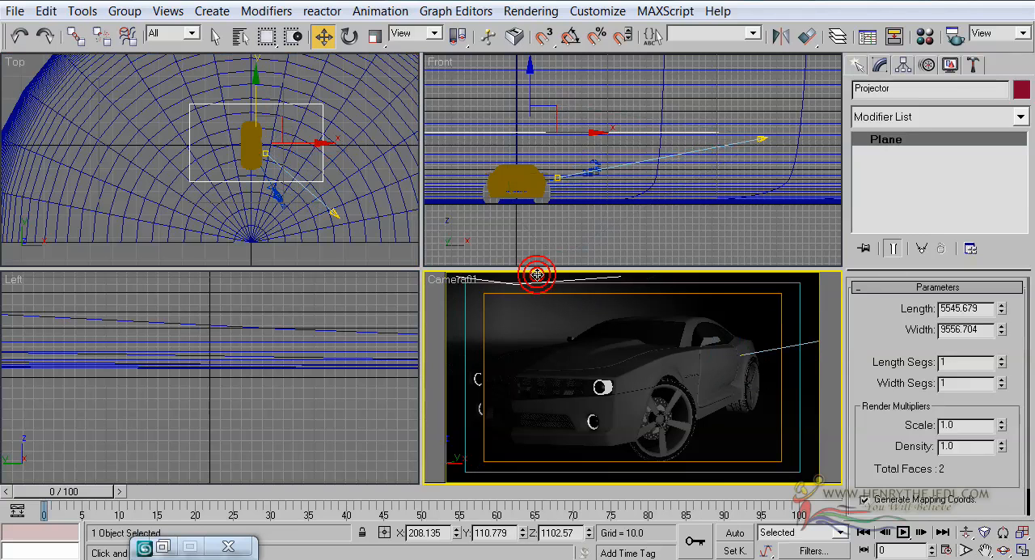
{"action": "left_click", "coordinate": [608, 133]}
{"action": "left_click_drag", "start_coordinate": [529, 100], "coordinate": [531, 56]}
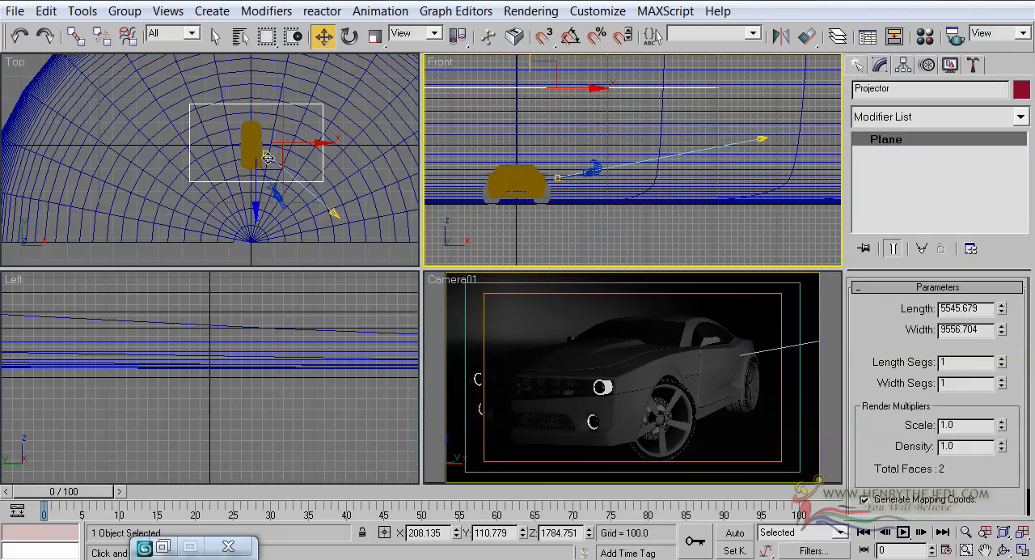
Step: Move Spot01's target along X onto the car's centreline and shift the spotlight itself closer, to about X 1532
{"action": "left_click", "coordinate": [241, 35]}
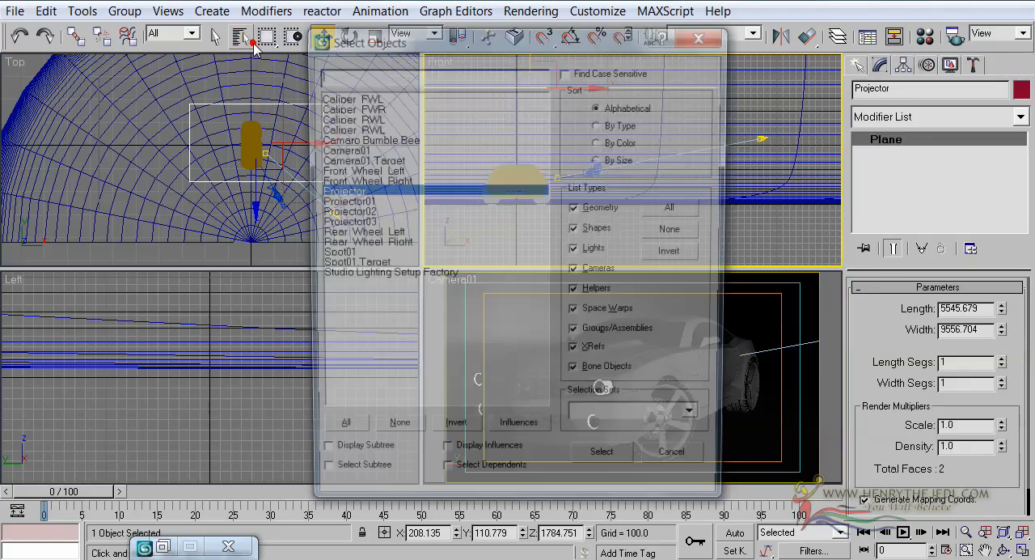
{"action": "double_click", "coordinate": [368, 265]}
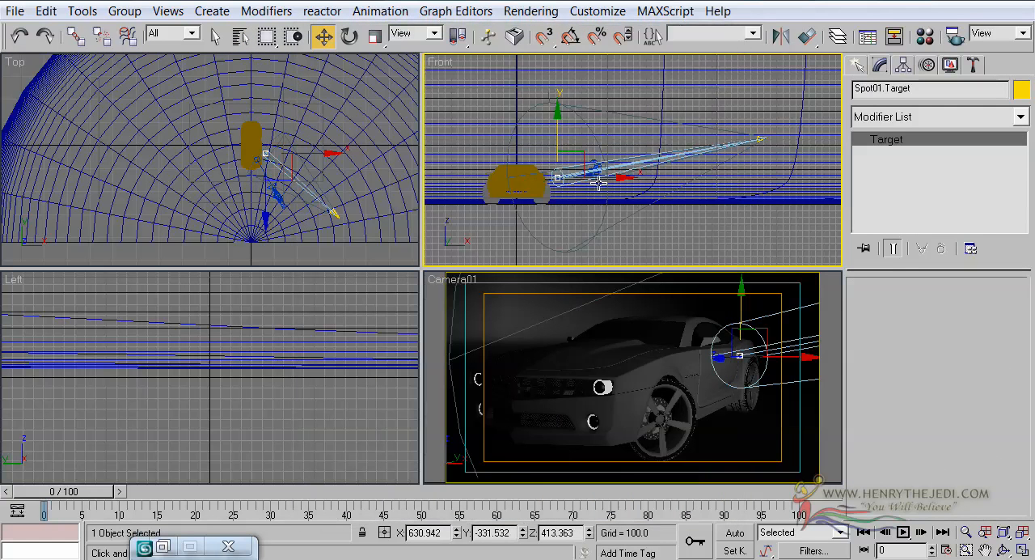
{"action": "left_click_drag", "start_coordinate": [598, 183], "coordinate": [565, 178]}
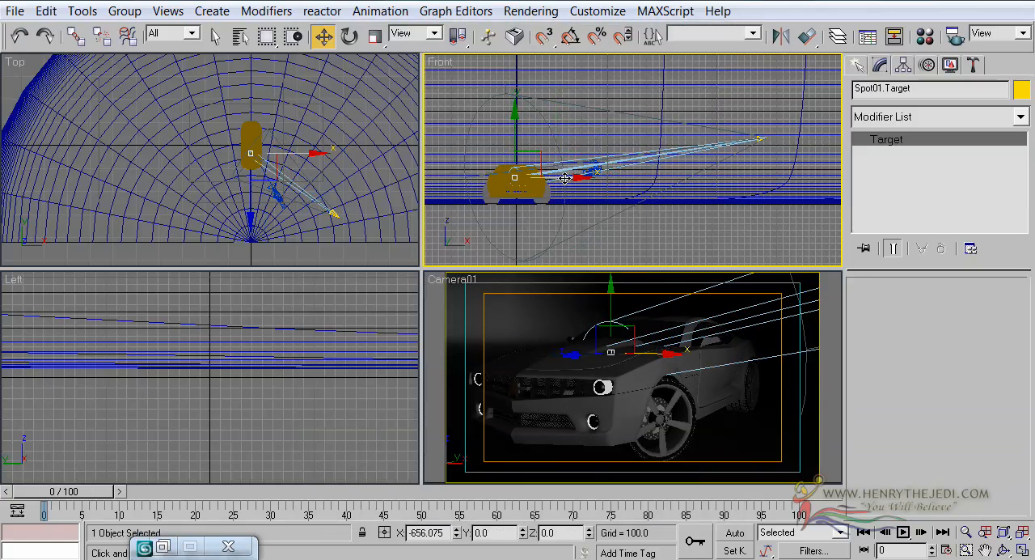
{"action": "left_click", "coordinate": [333, 212]}
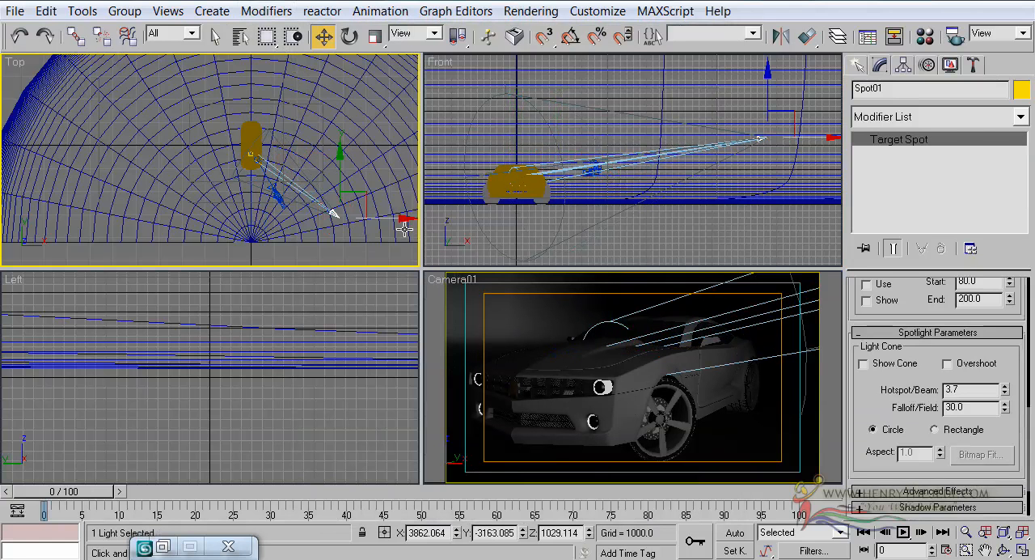
{"action": "left_click_drag", "start_coordinate": [401, 219], "coordinate": [348, 240]}
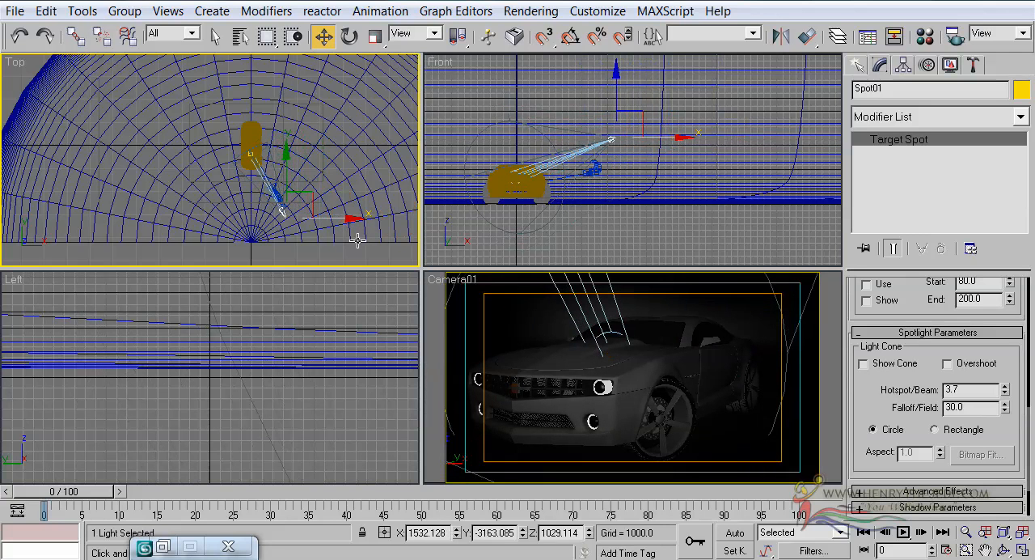
Step: Lower Spot01 to about Z 842 and reposition its target at the car to about X 7 and Z 303
{"action": "middle_click", "coordinate": [576, 167]}
{"action": "mouse_move", "coordinate": [623, 89]}
{"action": "left_mouse_down"}
{"action": "mouse_move", "coordinate": [624, 134]}
{"action": "mouse_move", "coordinate": [628, 97]}
{"action": "left_mouse_up"}
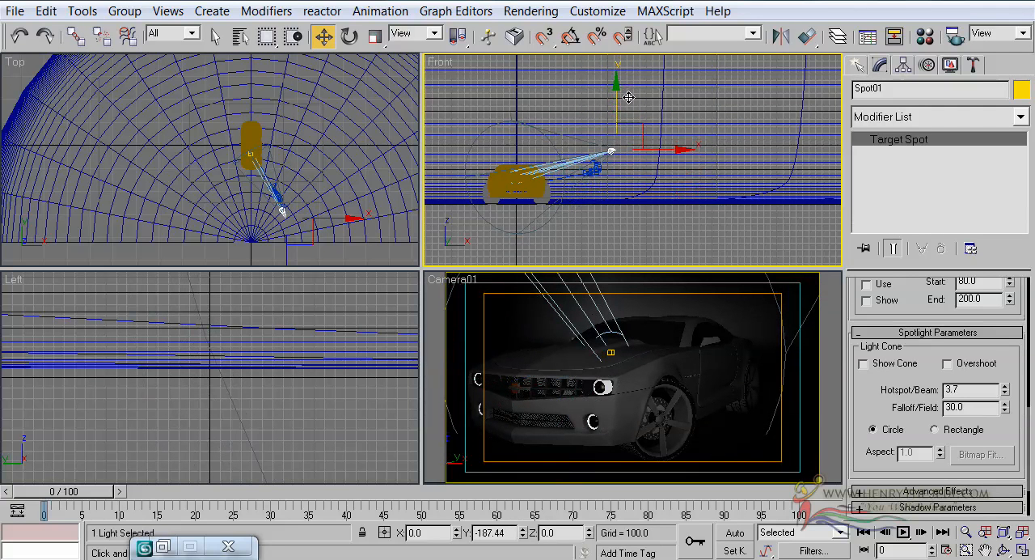
{"action": "left_click", "coordinate": [241, 36]}
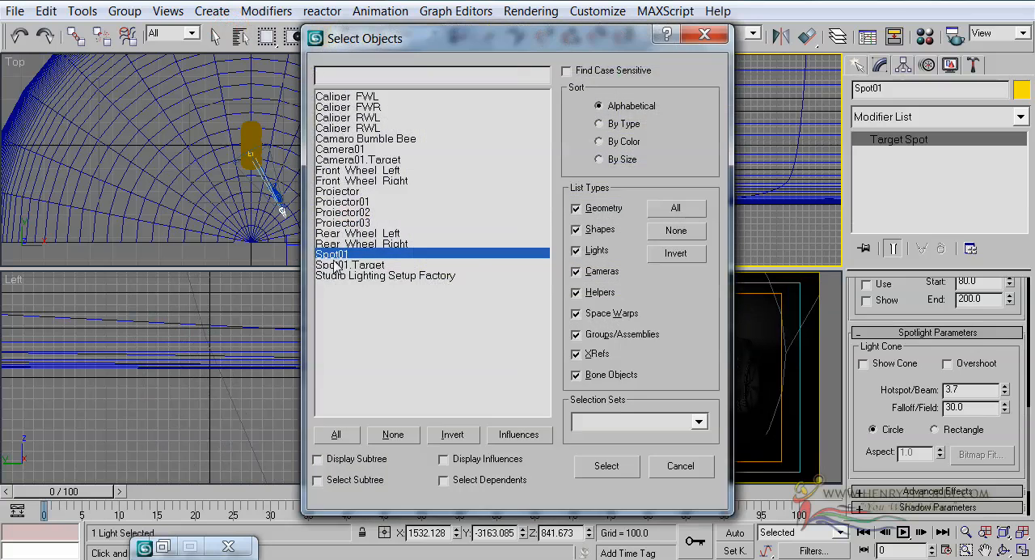
{"action": "left_click", "coordinate": [335, 276]}
{"action": "double_click", "coordinate": [335, 264]}
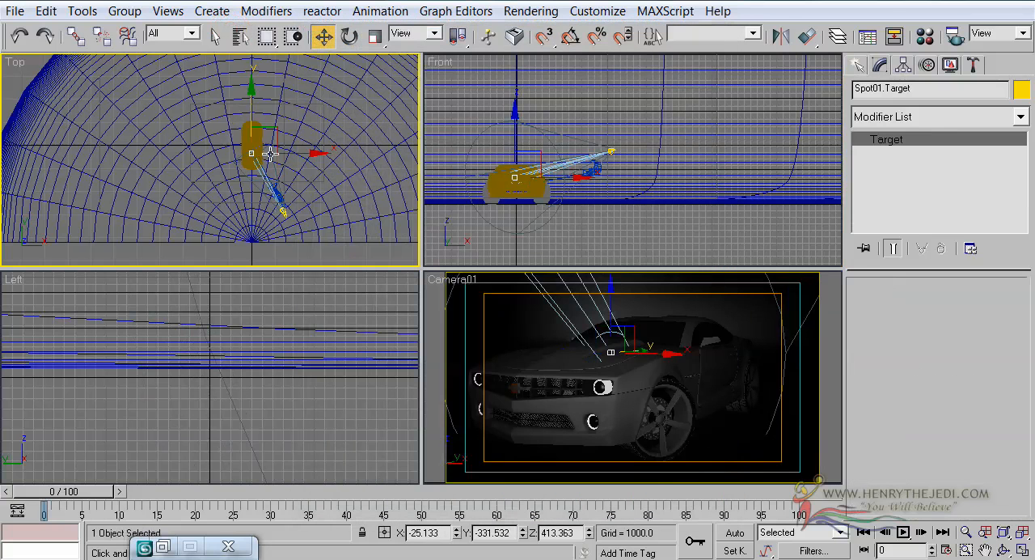
{"action": "left_click_drag", "start_coordinate": [270, 154], "coordinate": [292, 154]}
{"action": "right_click", "coordinate": [496, 87]}
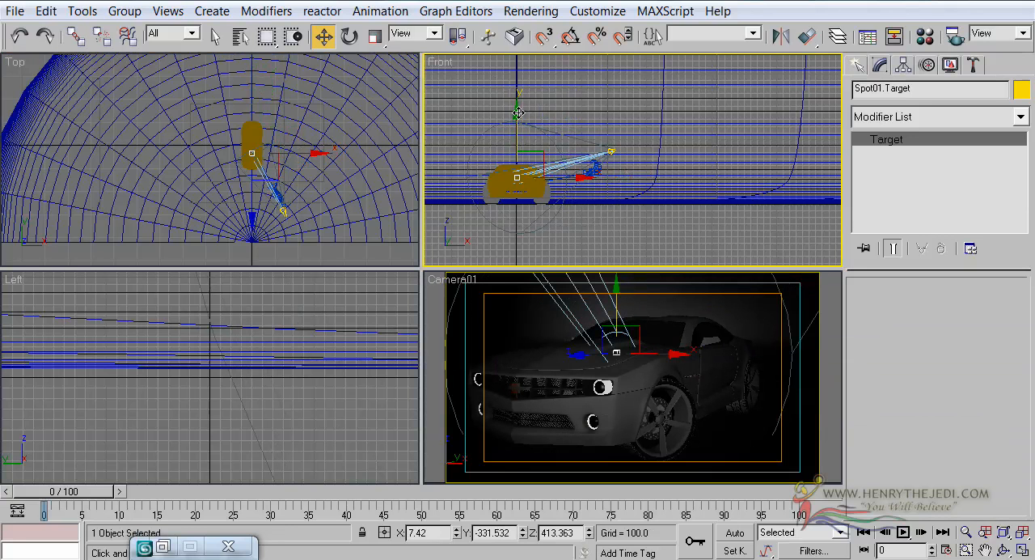
{"action": "left_click_drag", "start_coordinate": [521, 109], "coordinate": [515, 120]}
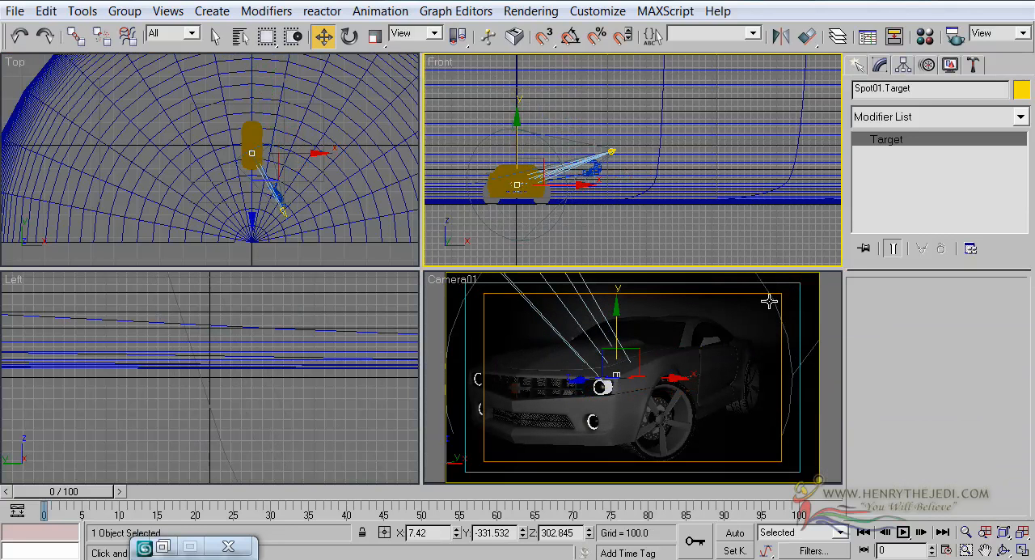
Step: Maximize the Camera01 view and select Spot01 by name to review its light cone settings
{"action": "right_click", "coordinate": [724, 310]}
{"action": "left_click", "coordinate": [1023, 550]}
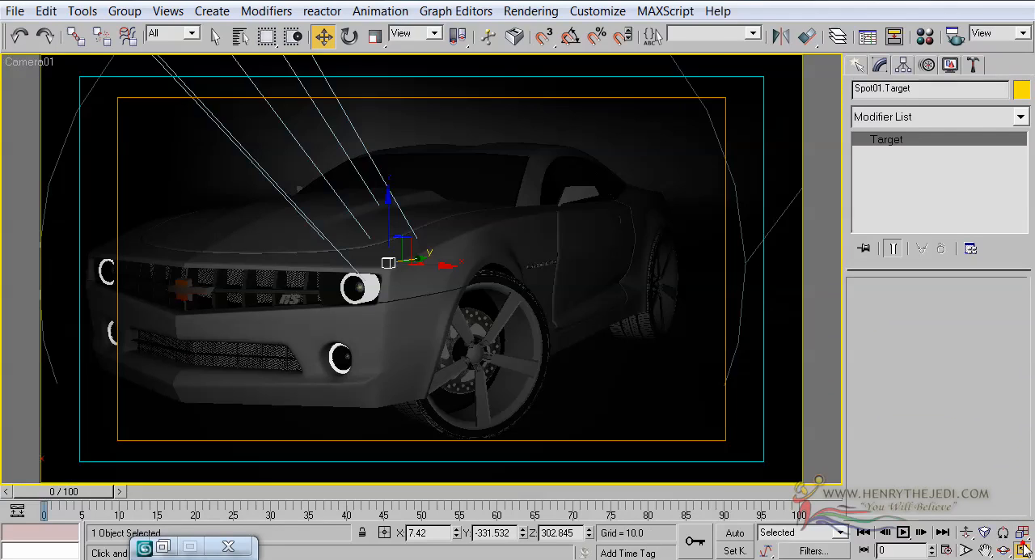
{"action": "left_click", "coordinate": [240, 36]}
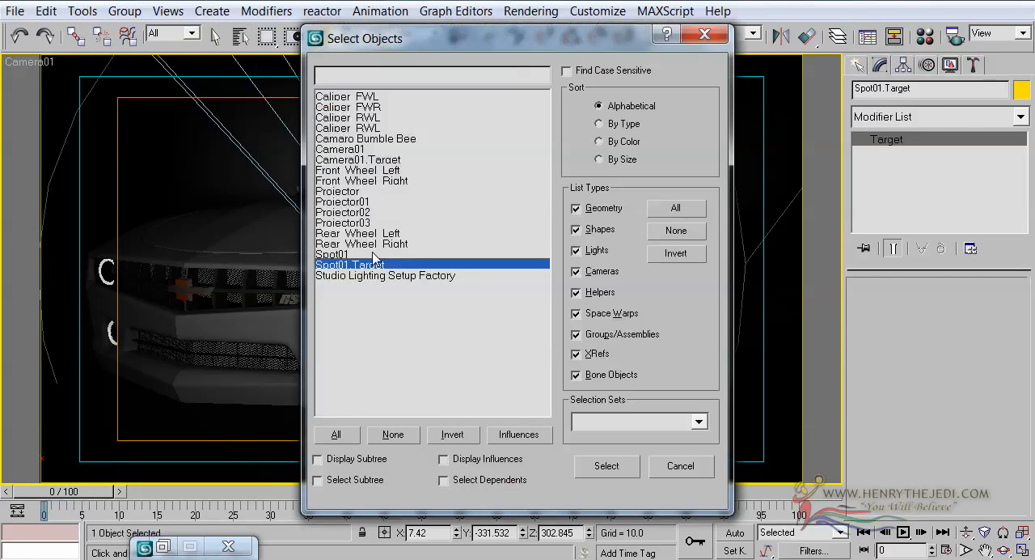
{"action": "left_click", "coordinate": [366, 253]}
{"action": "double_click", "coordinate": [363, 253]}
{"action": "left_click_drag", "start_coordinate": [872, 390], "coordinate": [875, 283]}
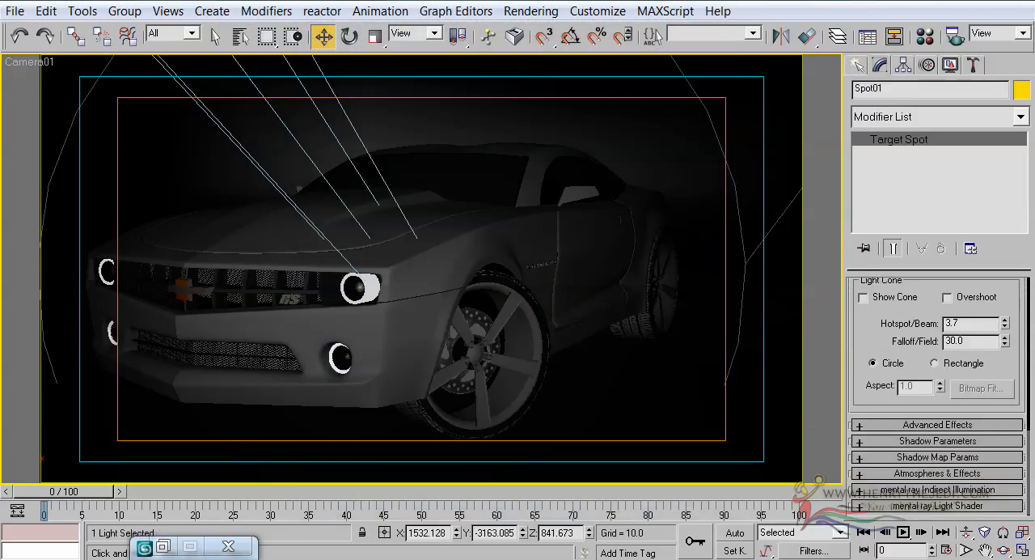
Step: Select the studio backdrop in place of Spot01, run a test render of the Camera01 view, and close the rendered frame
{"action": "left_click", "coordinate": [214, 35]}
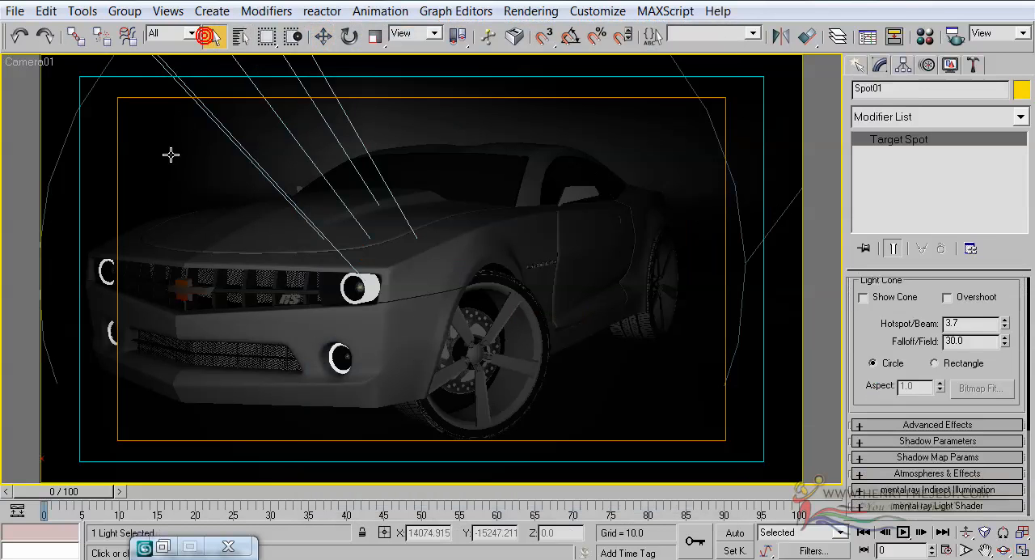
{"action": "left_click", "coordinate": [178, 152]}
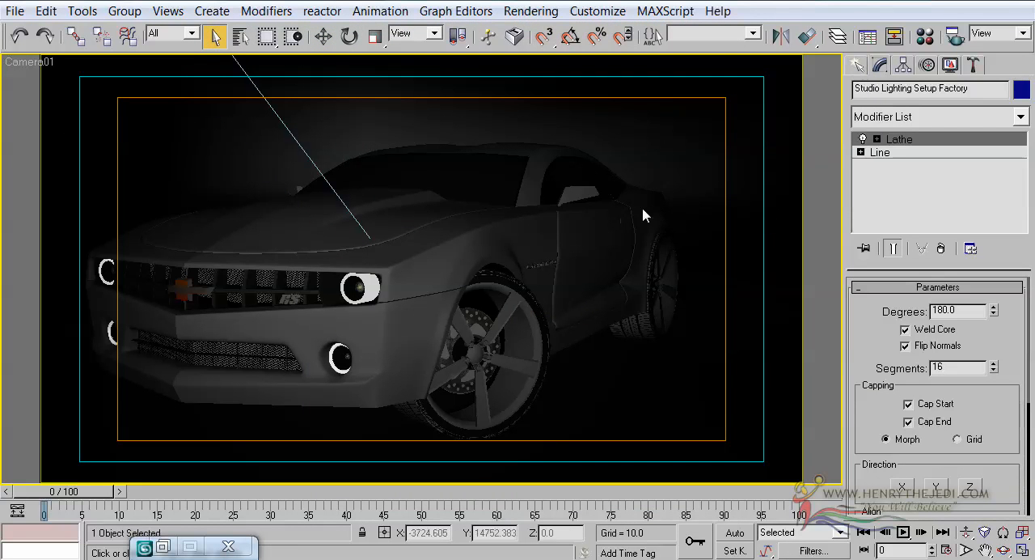
{"action": "left_click", "coordinate": [531, 11]}
{"action": "left_click", "coordinate": [543, 34]}
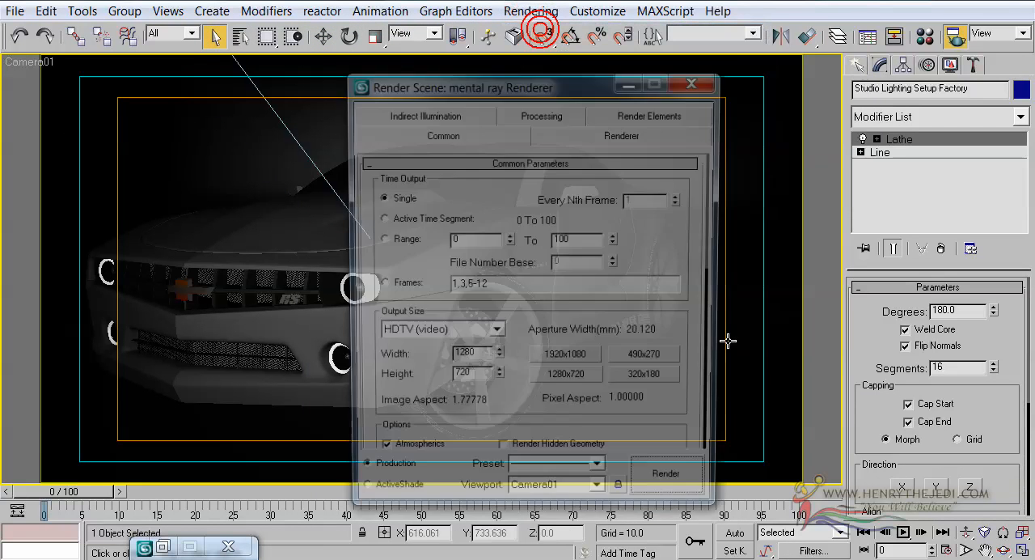
{"action": "left_click", "coordinate": [703, 479]}
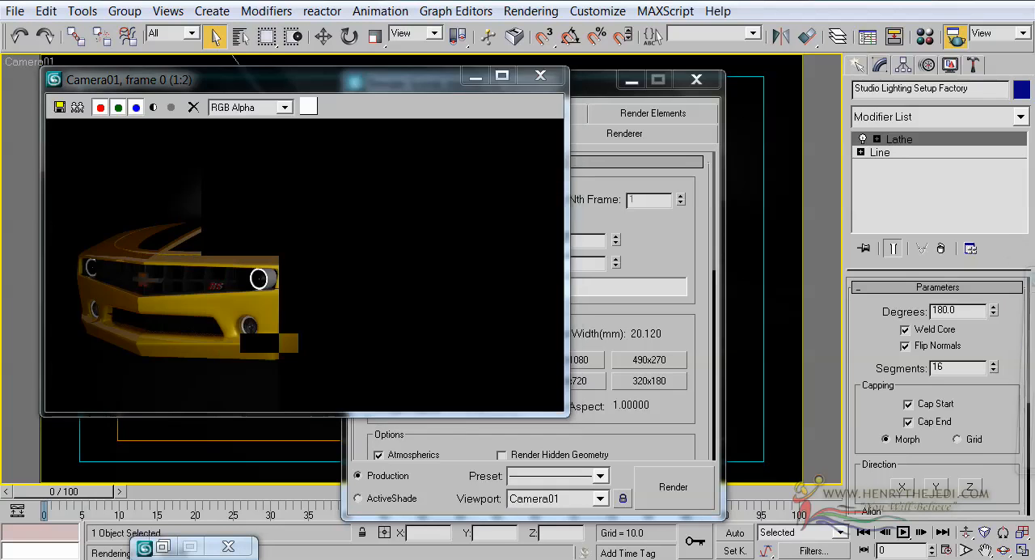
{"action": "left_click", "coordinate": [541, 75]}
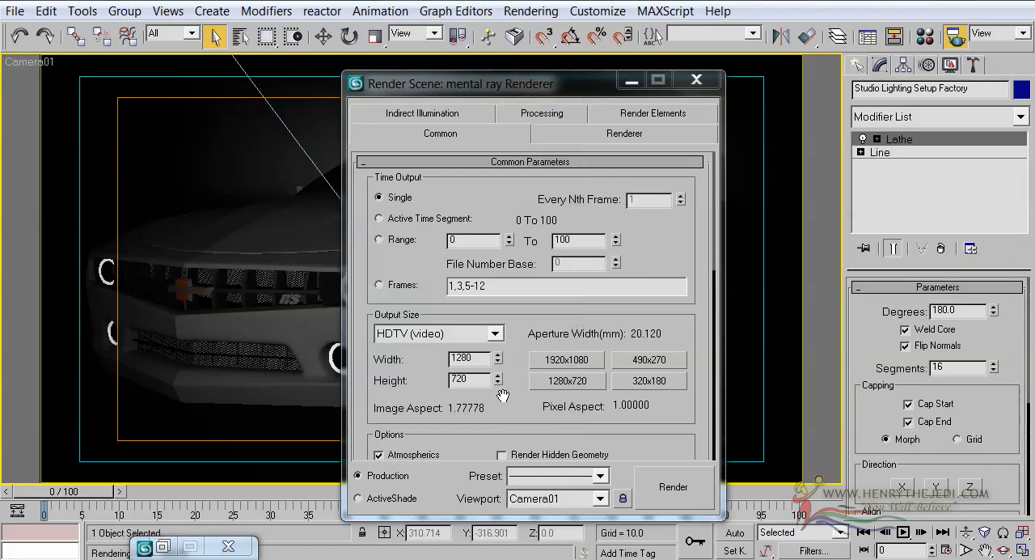
Step: Switch the render output size to Custom and set it to 1057 by 600 pixels
{"action": "left_click", "coordinate": [463, 333]}
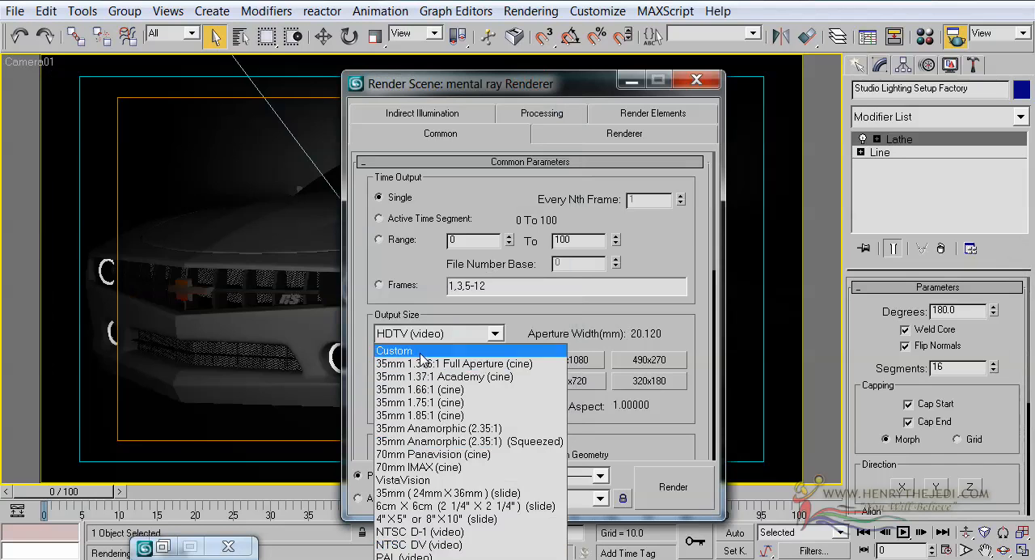
{"action": "left_click", "coordinate": [394, 350]}
{"action": "left_click", "coordinate": [637, 378]}
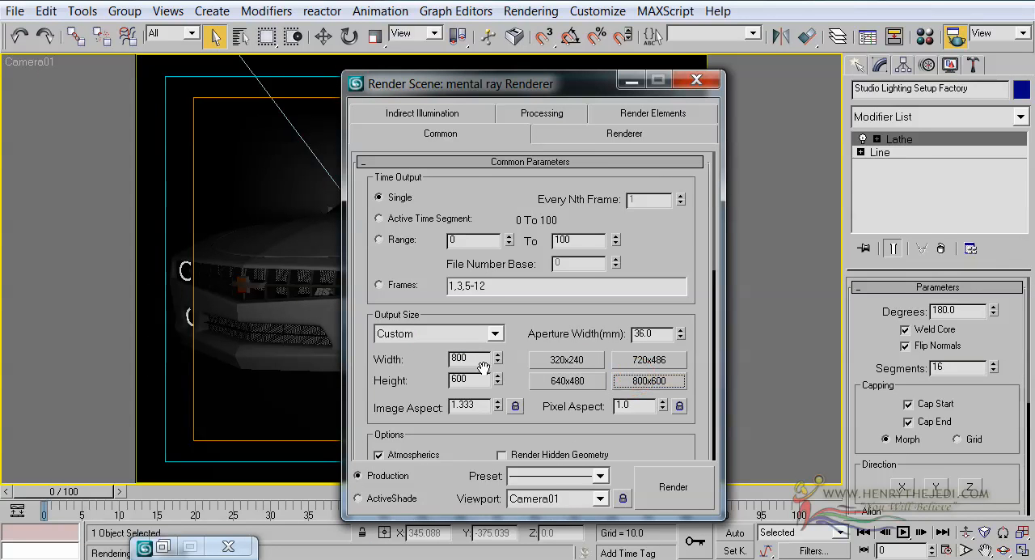
{"action": "left_click_drag", "start_coordinate": [497, 357], "coordinate": [540, 118]}
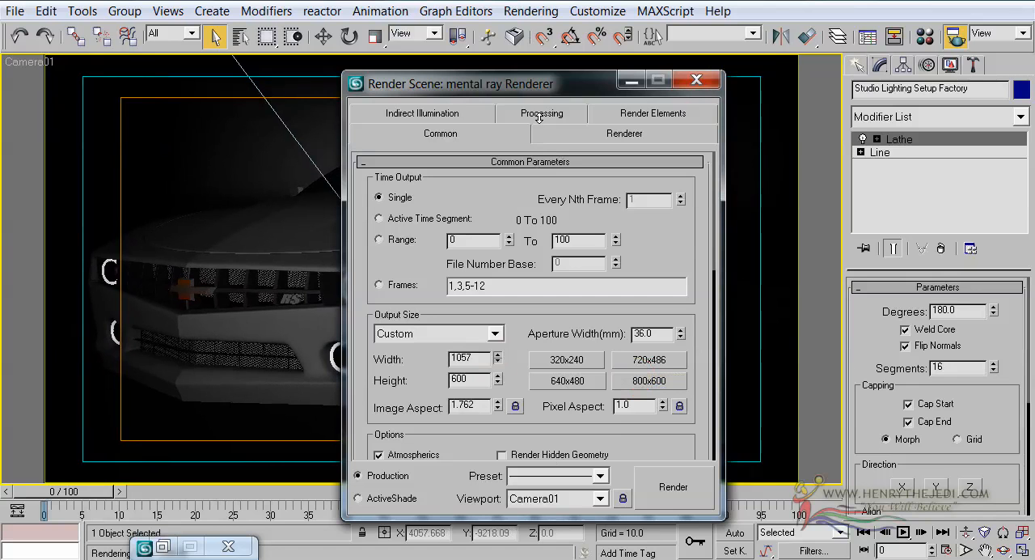
Step: Render the Camera01 view at the custom size, inspect the car's lighting, and close the frame and render settings
{"action": "left_click", "coordinate": [656, 483]}
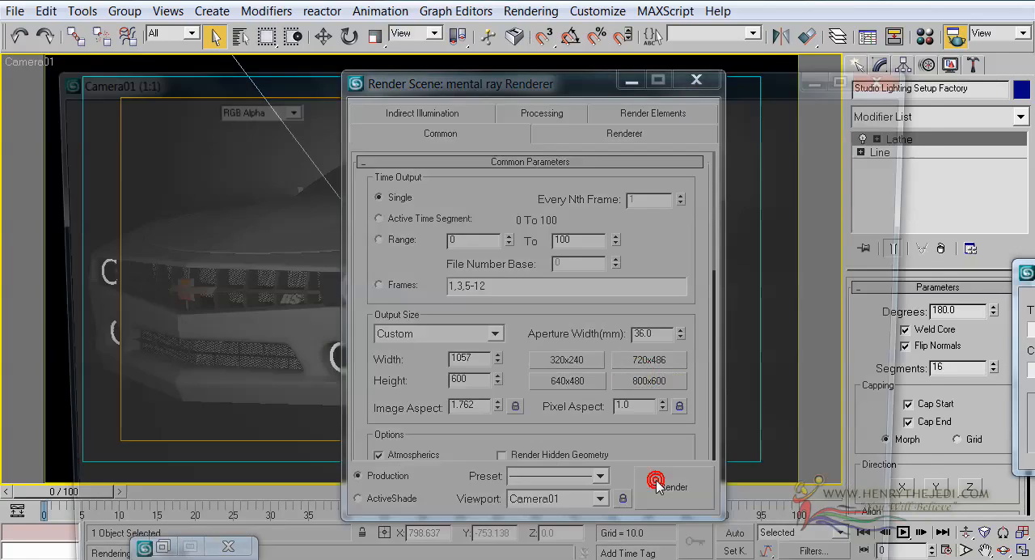
{"action": "left_click_drag", "start_coordinate": [522, 81], "coordinate": [522, 4]}
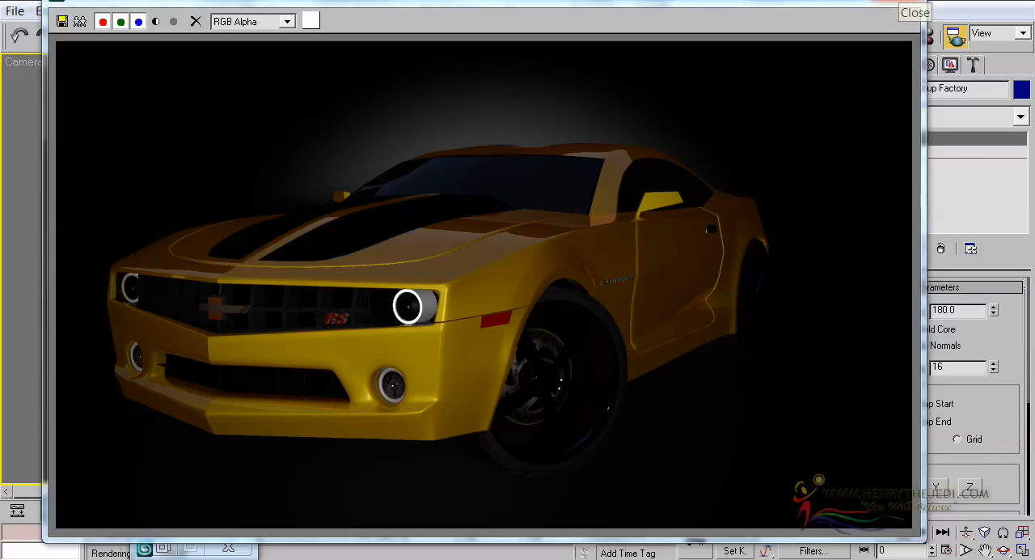
{"action": "left_click", "coordinate": [908, 4]}
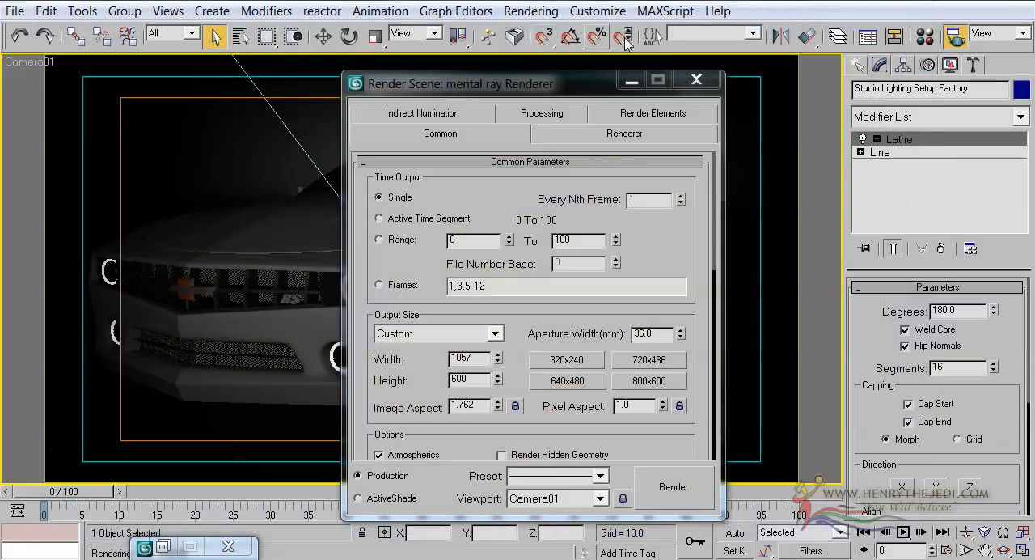
{"action": "left_click", "coordinate": [693, 77]}
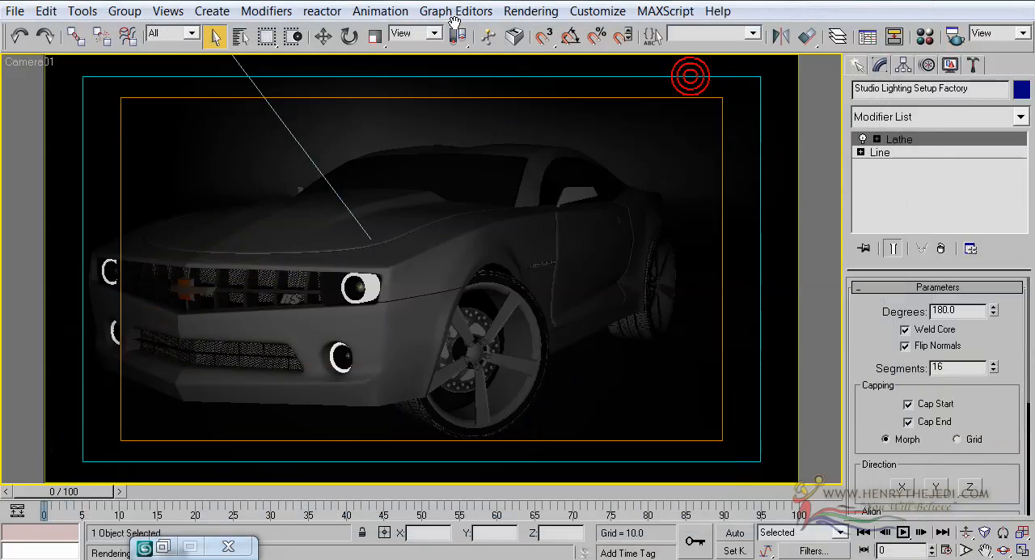
Step: Enable Final Gather in the mental ray indirect illumination settings and set its multiplier to 0.6
{"action": "left_click", "coordinate": [509, 12]}
{"action": "left_click", "coordinate": [512, 26]}
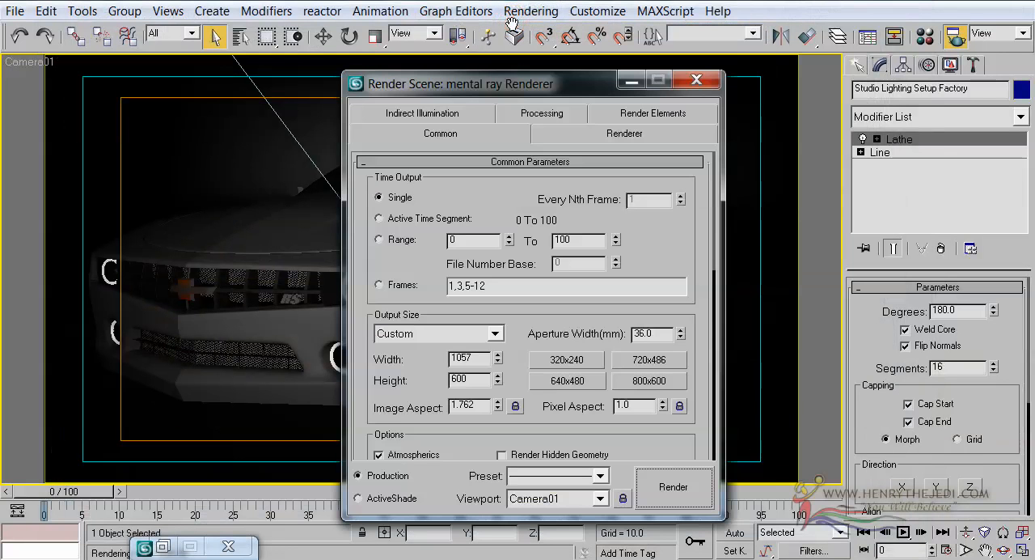
{"action": "left_click", "coordinate": [439, 116]}
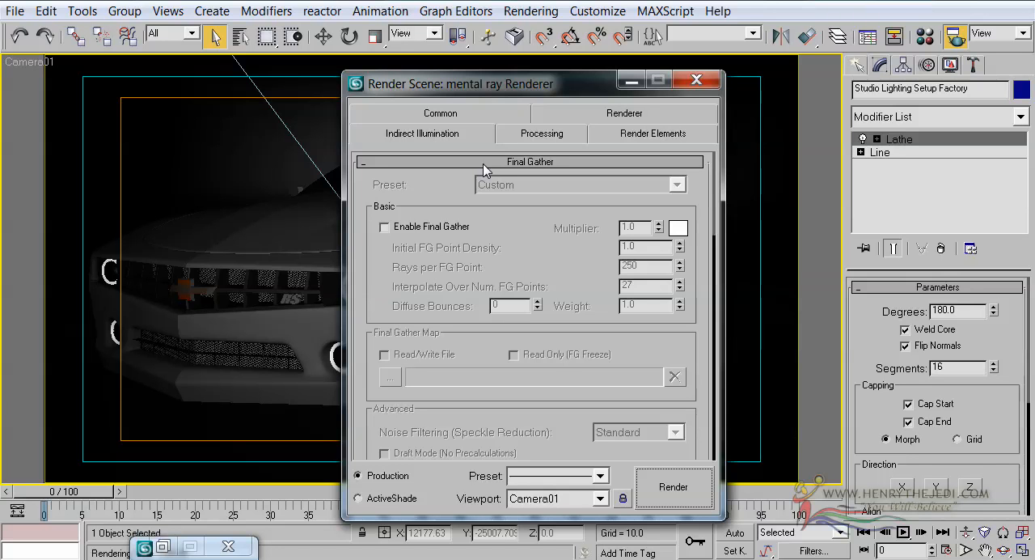
{"action": "left_click", "coordinate": [403, 138]}
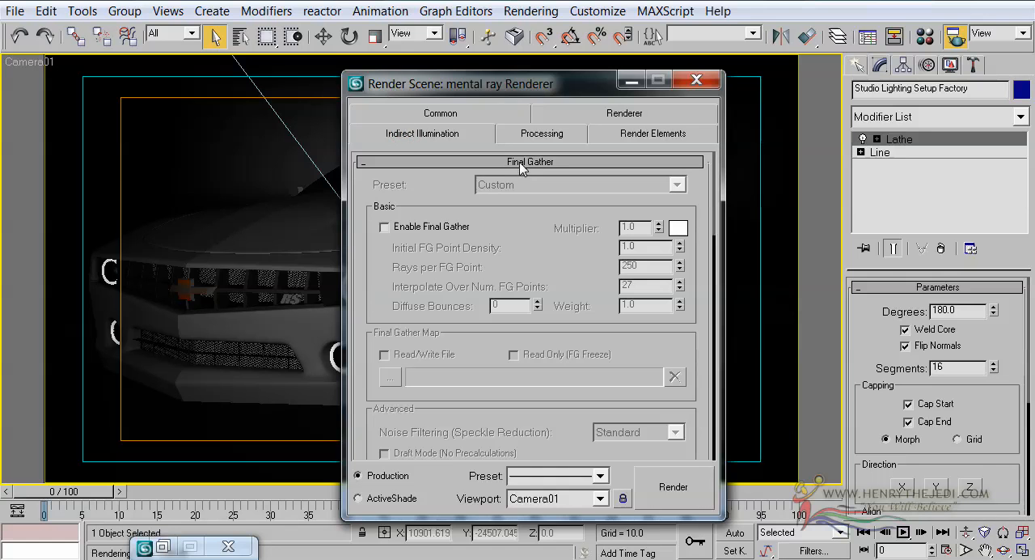
{"action": "left_click", "coordinate": [416, 226]}
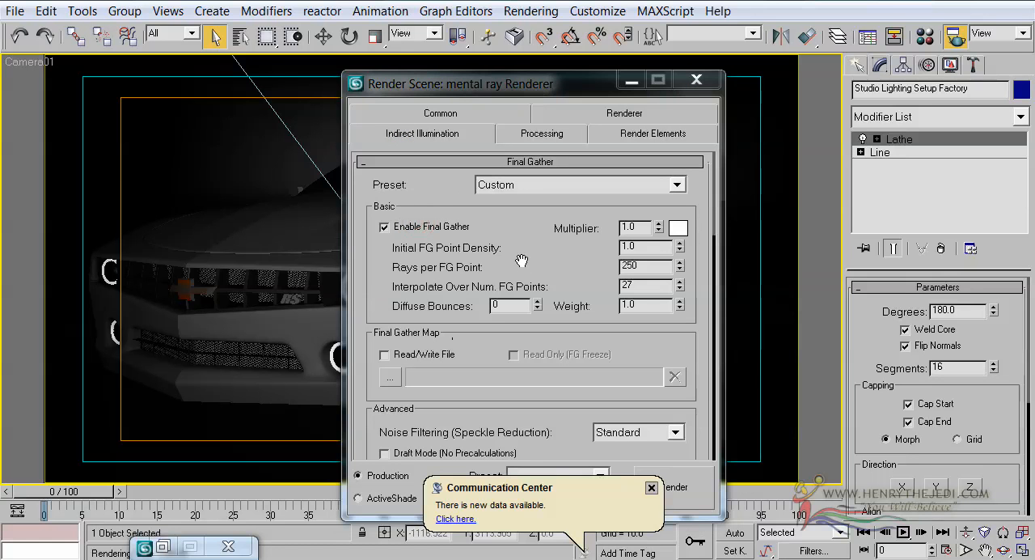
{"action": "left_click", "coordinate": [651, 488]}
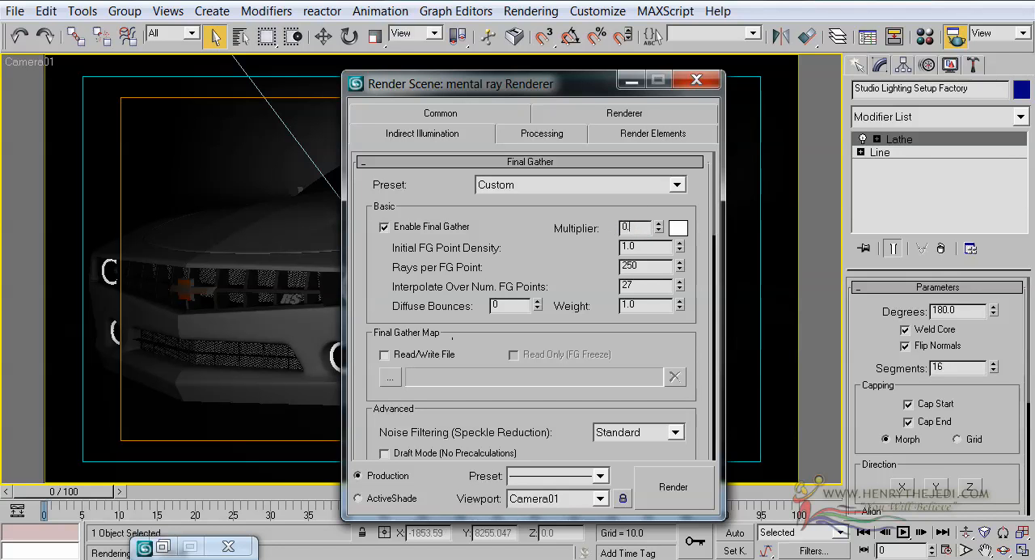
{"action": "left_click", "coordinate": [538, 259]}
Step: Render the Camera01 view with Final Gather, inspect the result, and close the rendered frame
{"action": "left_click", "coordinate": [687, 485]}
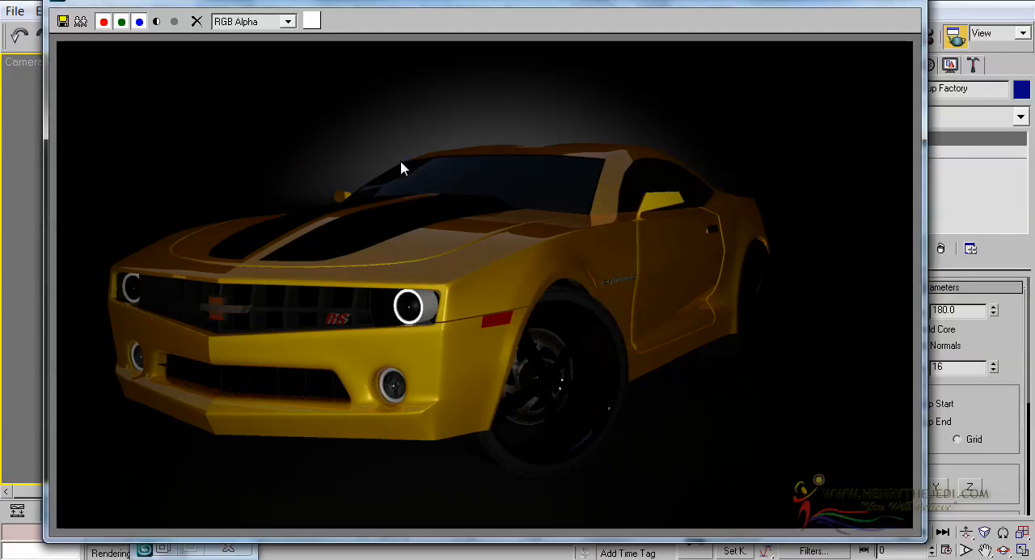
{"action": "left_click", "coordinate": [527, 233]}
{"action": "left_click", "coordinate": [882, 1]}
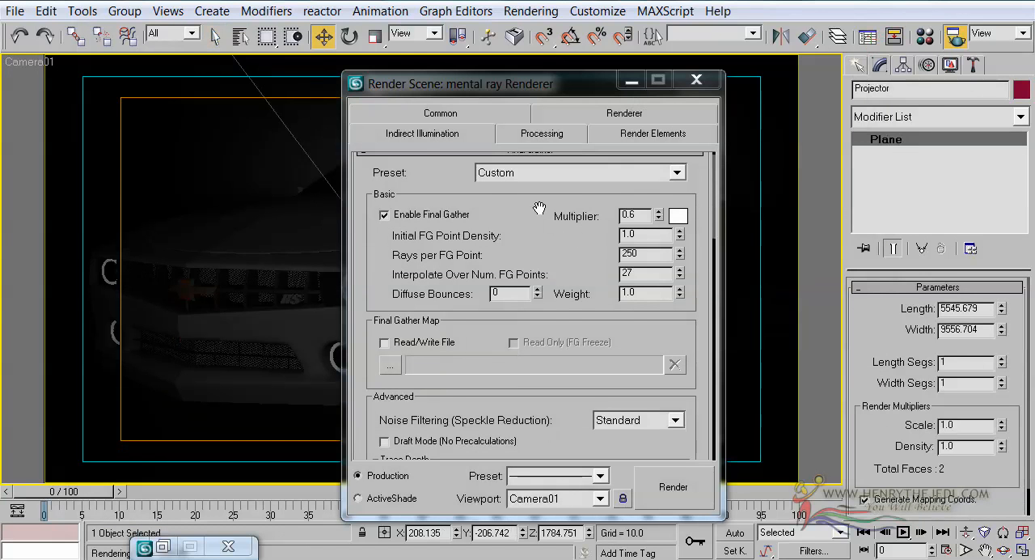
Step: Select Spot01 by name and set its intensity multiplier to 1.0
{"action": "left_click", "coordinate": [244, 35]}
{"action": "double_click", "coordinate": [334, 254]}
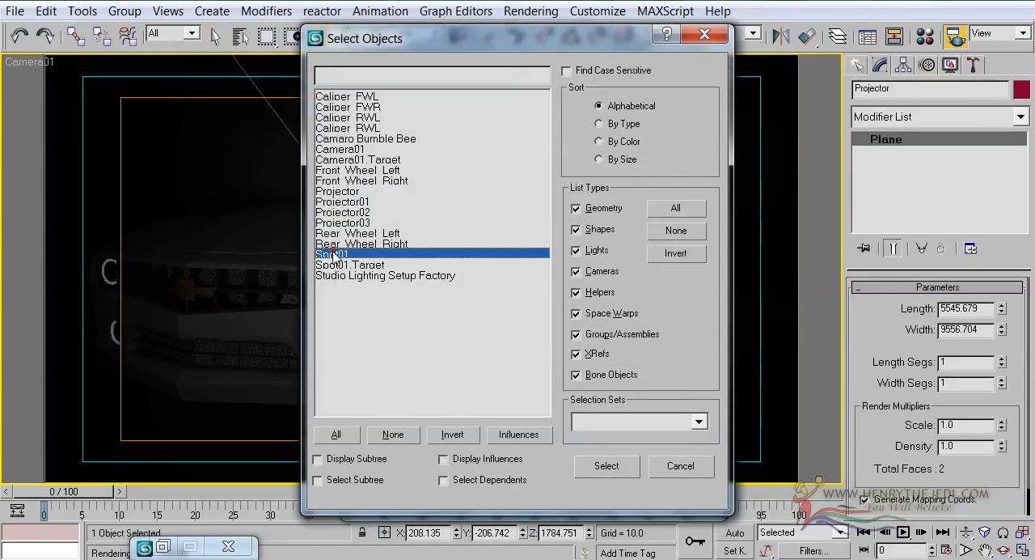
{"action": "scroll", "coordinate": [906, 322], "scroll_direction": "up", "scroll_amount": 10}
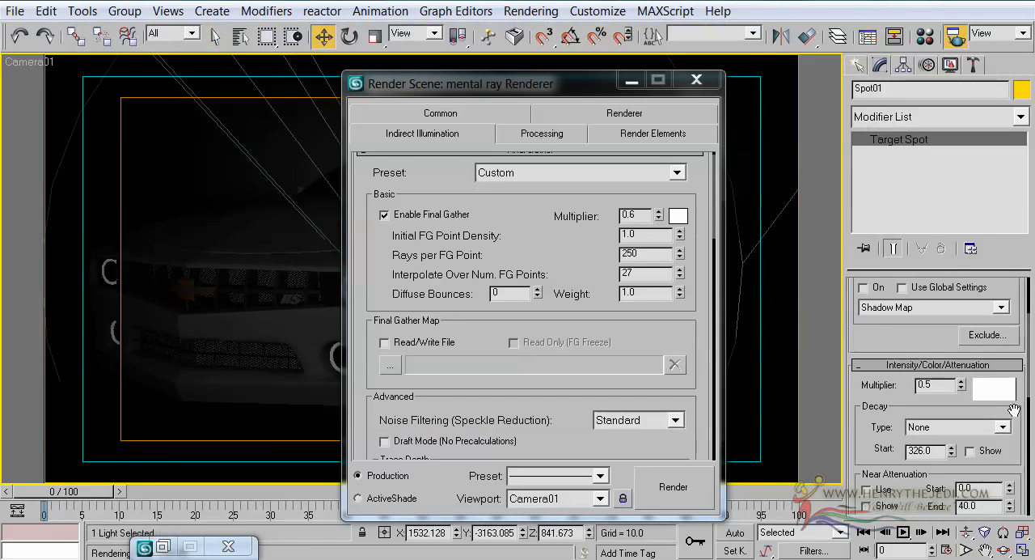
{"action": "left_click_drag", "start_coordinate": [938, 487], "coordinate": [906, 489]}
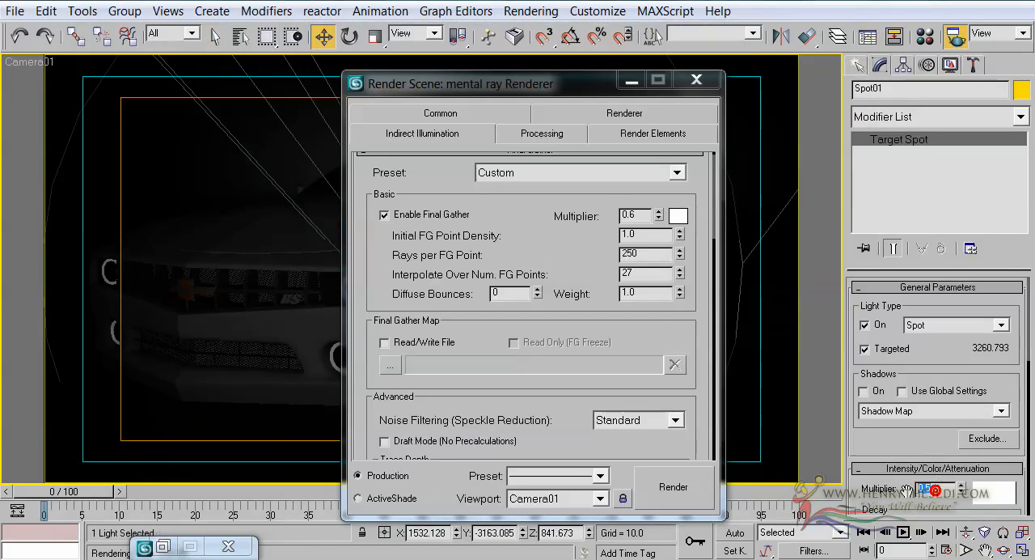
{"action": "type", "text": "1"}
{"action": "key", "text": "Return"}
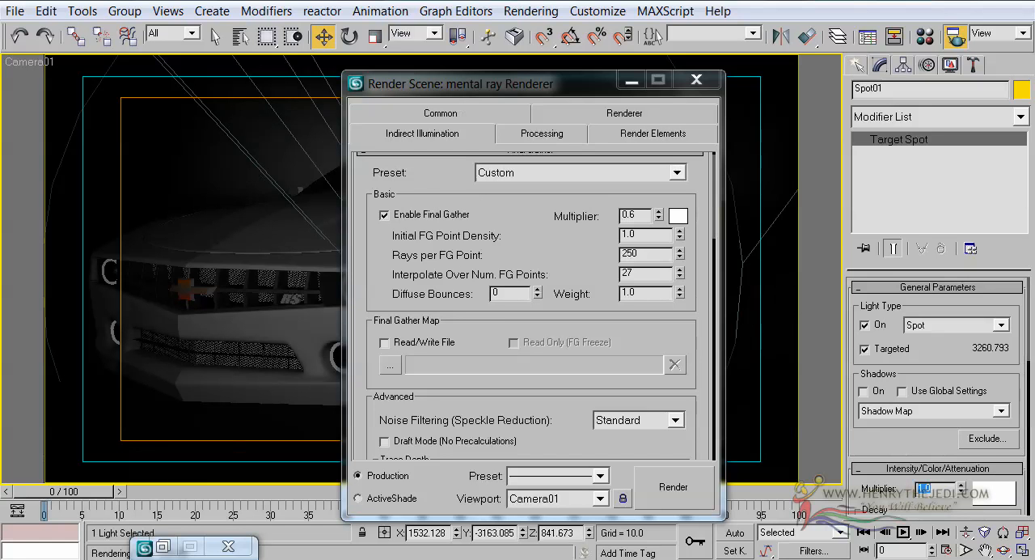
{"action": "left_click", "coordinate": [866, 444]}
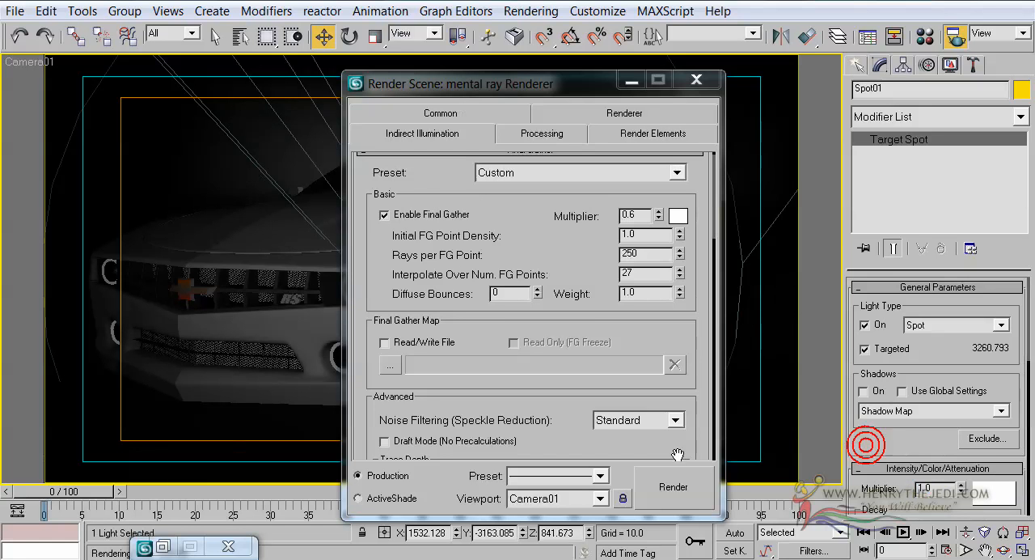
Step: Render the Camera01 view again with the new Spot01 intensity and move the frame window up to show the whole image
{"action": "left_click", "coordinate": [668, 495]}
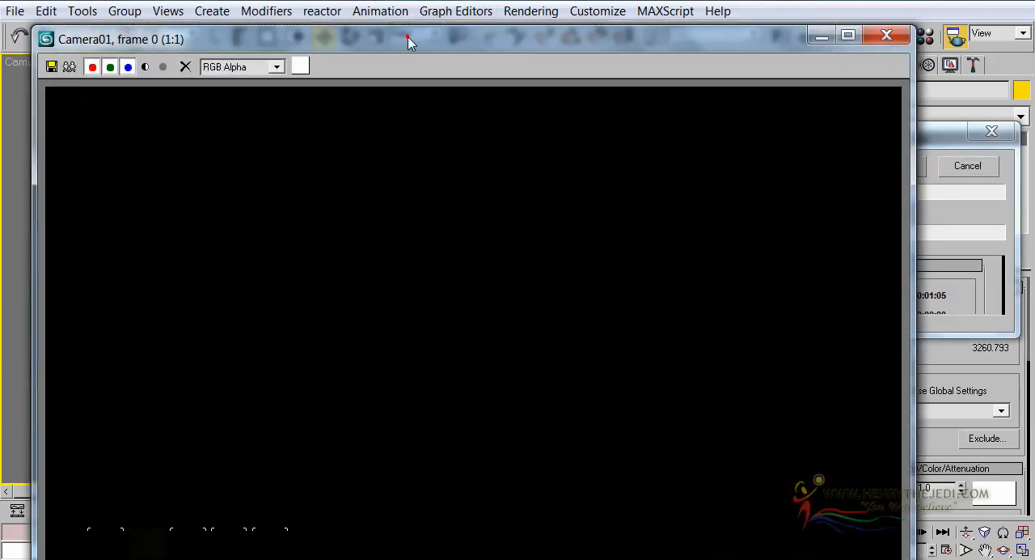
{"action": "left_click_drag", "start_coordinate": [408, 38], "coordinate": [404, 11]}
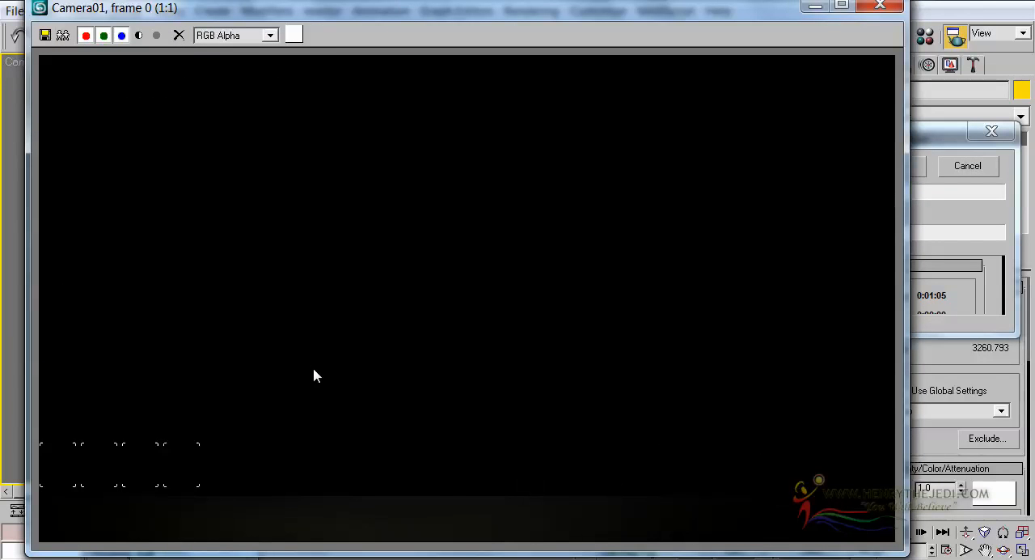